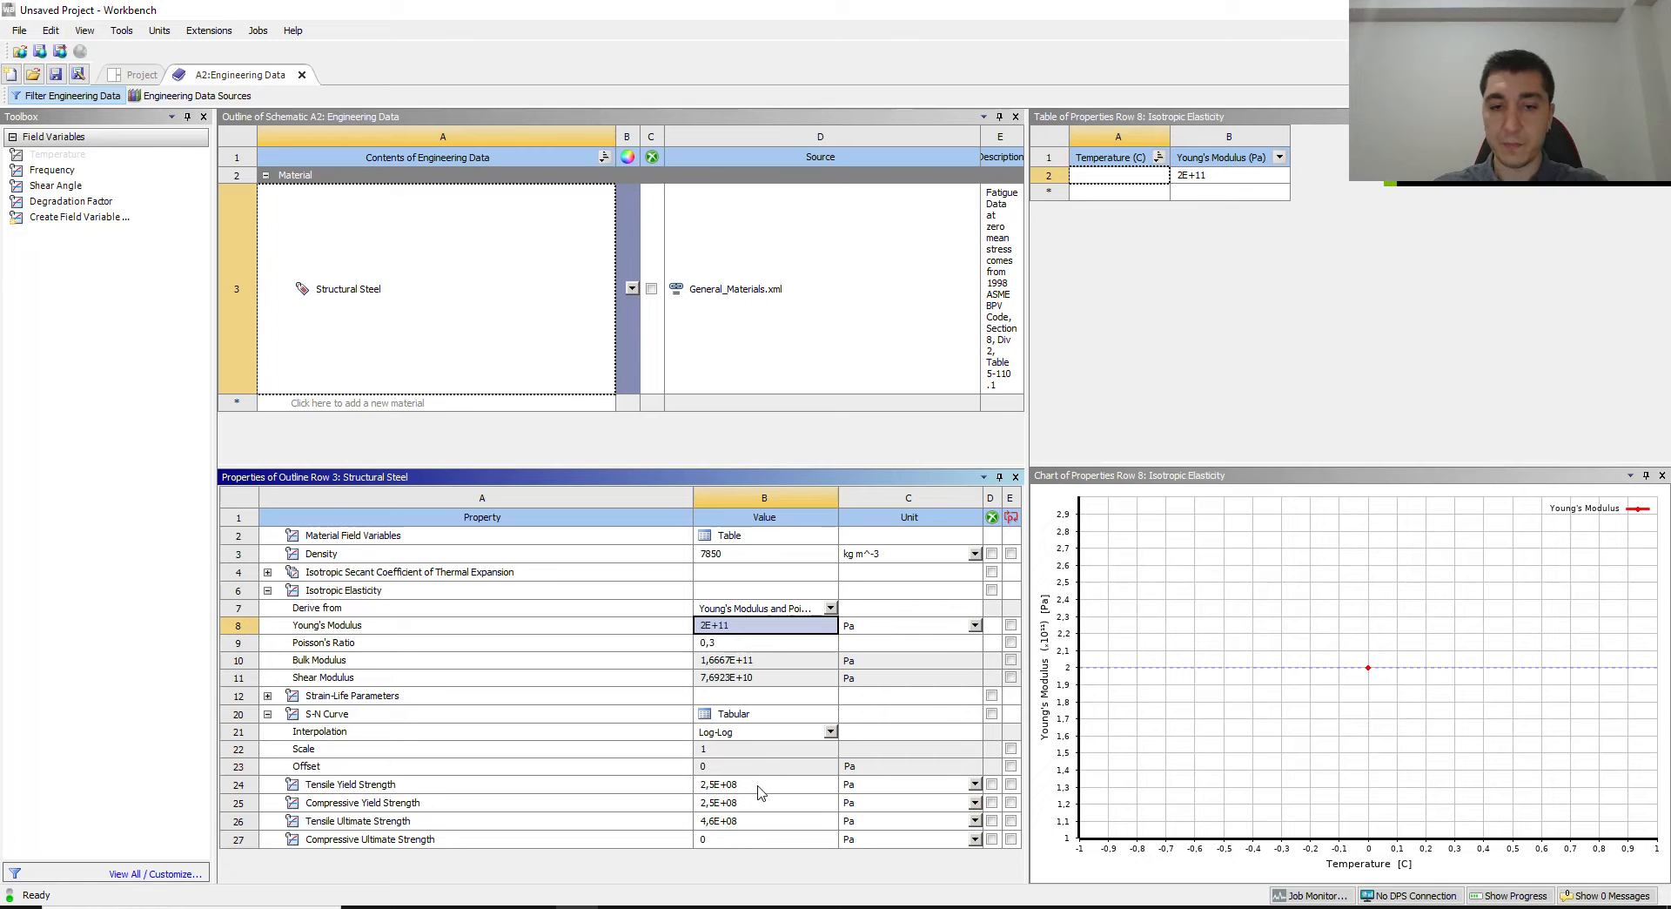
# Step: Delete the Isotropic Secant Coefficient of Thermal Expansion and Density properties from Structural Steel
pyautogui.click(320, 571)
pyautogui.rightClick(322, 570)
pyautogui.click(324, 568)
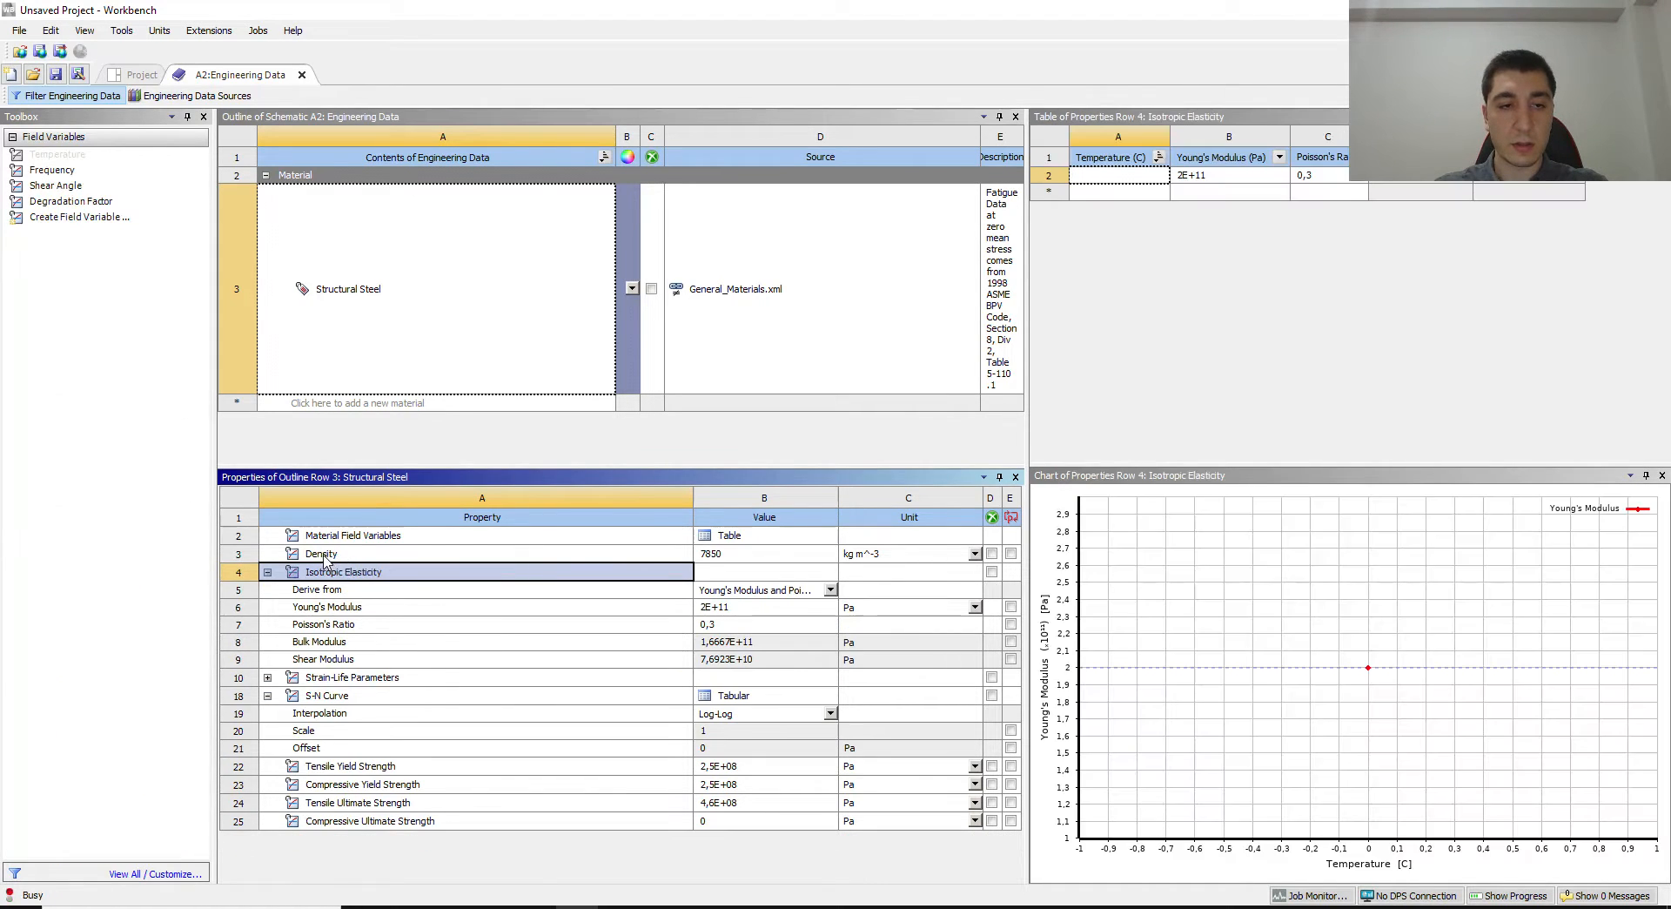
pyautogui.rightClick(322, 554)
pyautogui.click(349, 563)
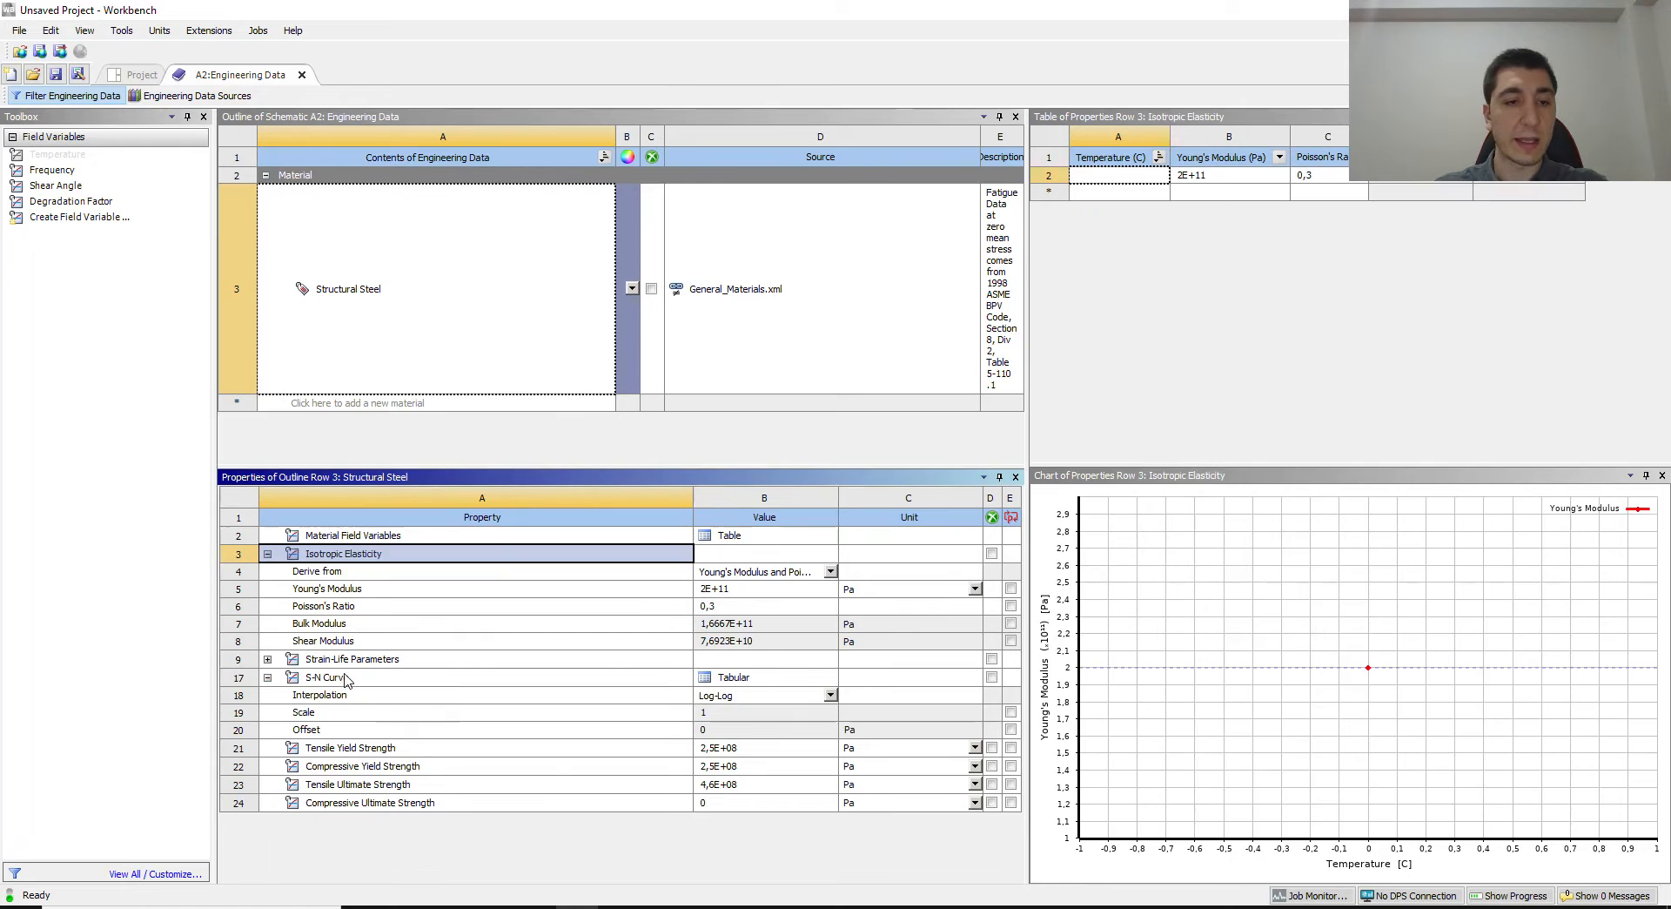
# Step: Delete the Strain-Life Parameters, S-N Curve and Tensile Yield Strength properties from Structural Steel
pyautogui.click(351, 662)
pyautogui.rightClick(338, 660)
pyautogui.click(359, 668)
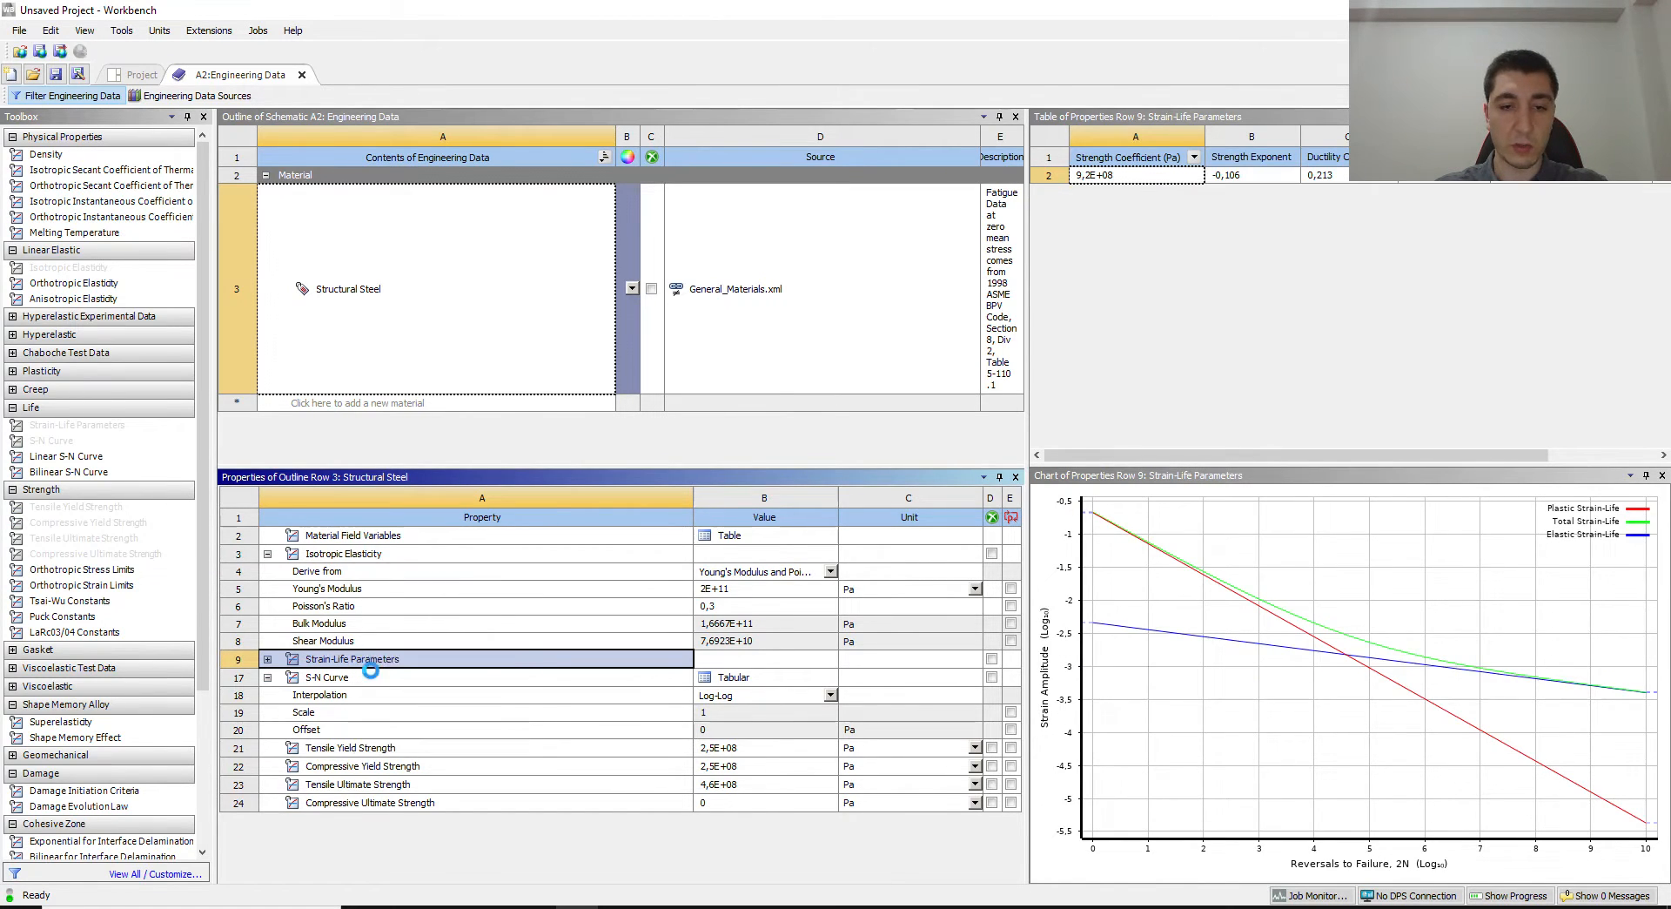
pyautogui.rightClick(321, 663)
pyautogui.click(338, 671)
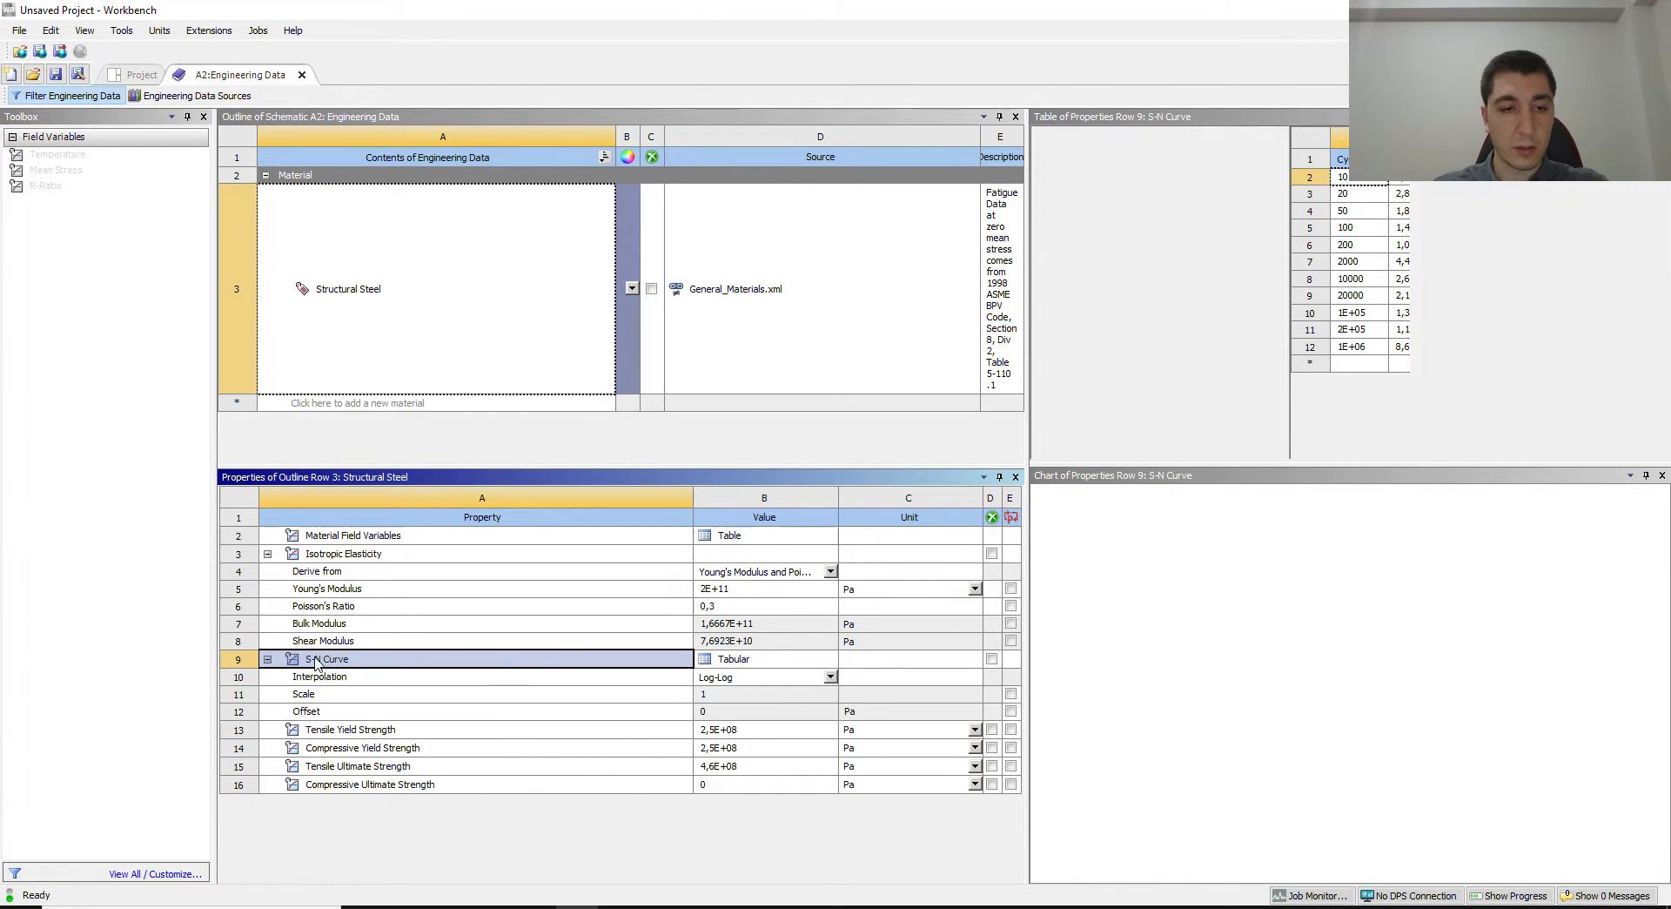
pyautogui.rightClick(332, 669)
pyautogui.click(338, 671)
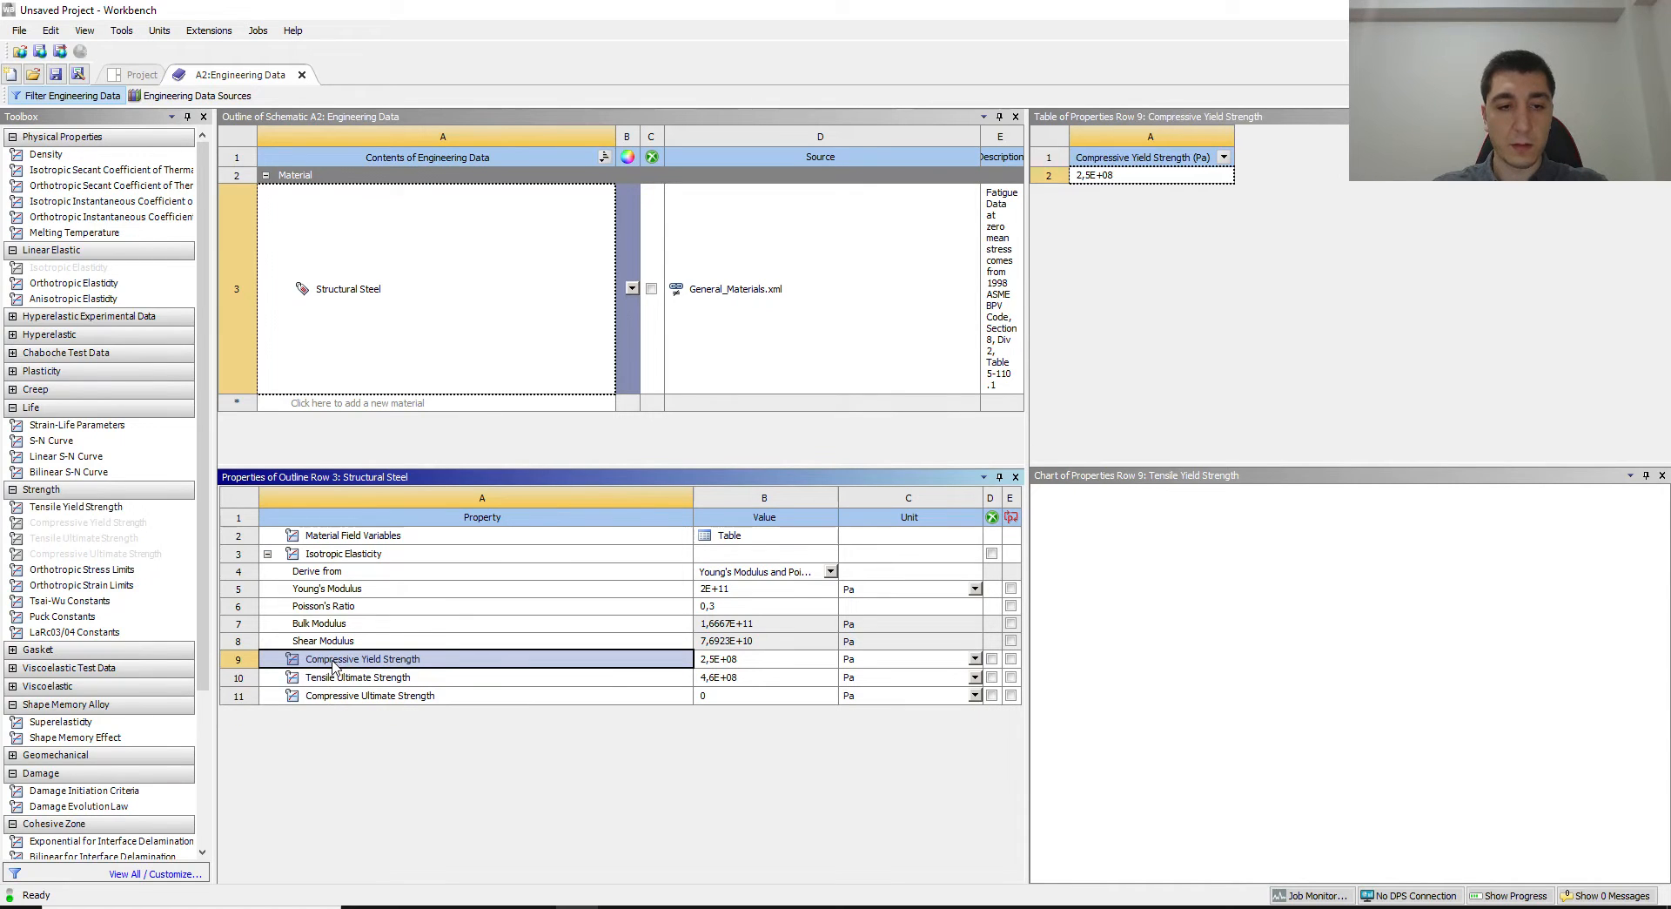
# Step: Delete the Compressive Yield, Tensile Ultimate and Compressive Ultimate Strength properties, keeping Isotropic Elasticity for Structural Steel
pyautogui.rightClick(335, 661)
pyautogui.click(357, 667)
pyautogui.rightClick(336, 659)
pyautogui.click(350, 669)
pyautogui.rightClick(346, 664)
pyautogui.click(386, 672)
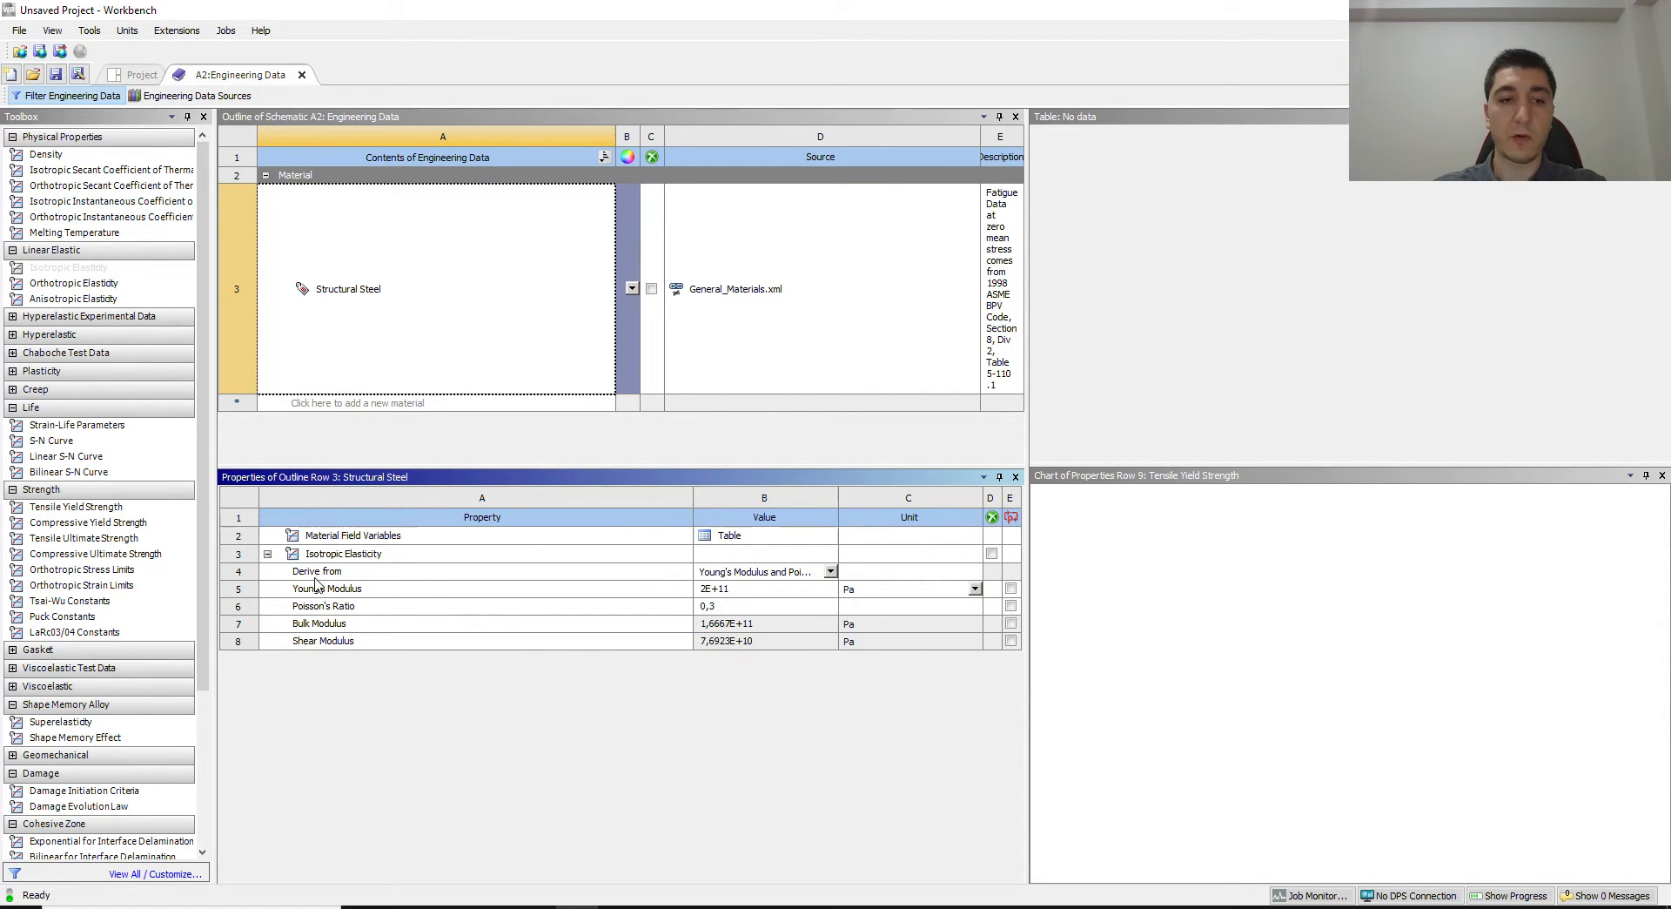
# Step: Close Engineering Data and start a new DesignModeler geometry for the Static Structural system
pyautogui.click(302, 75)
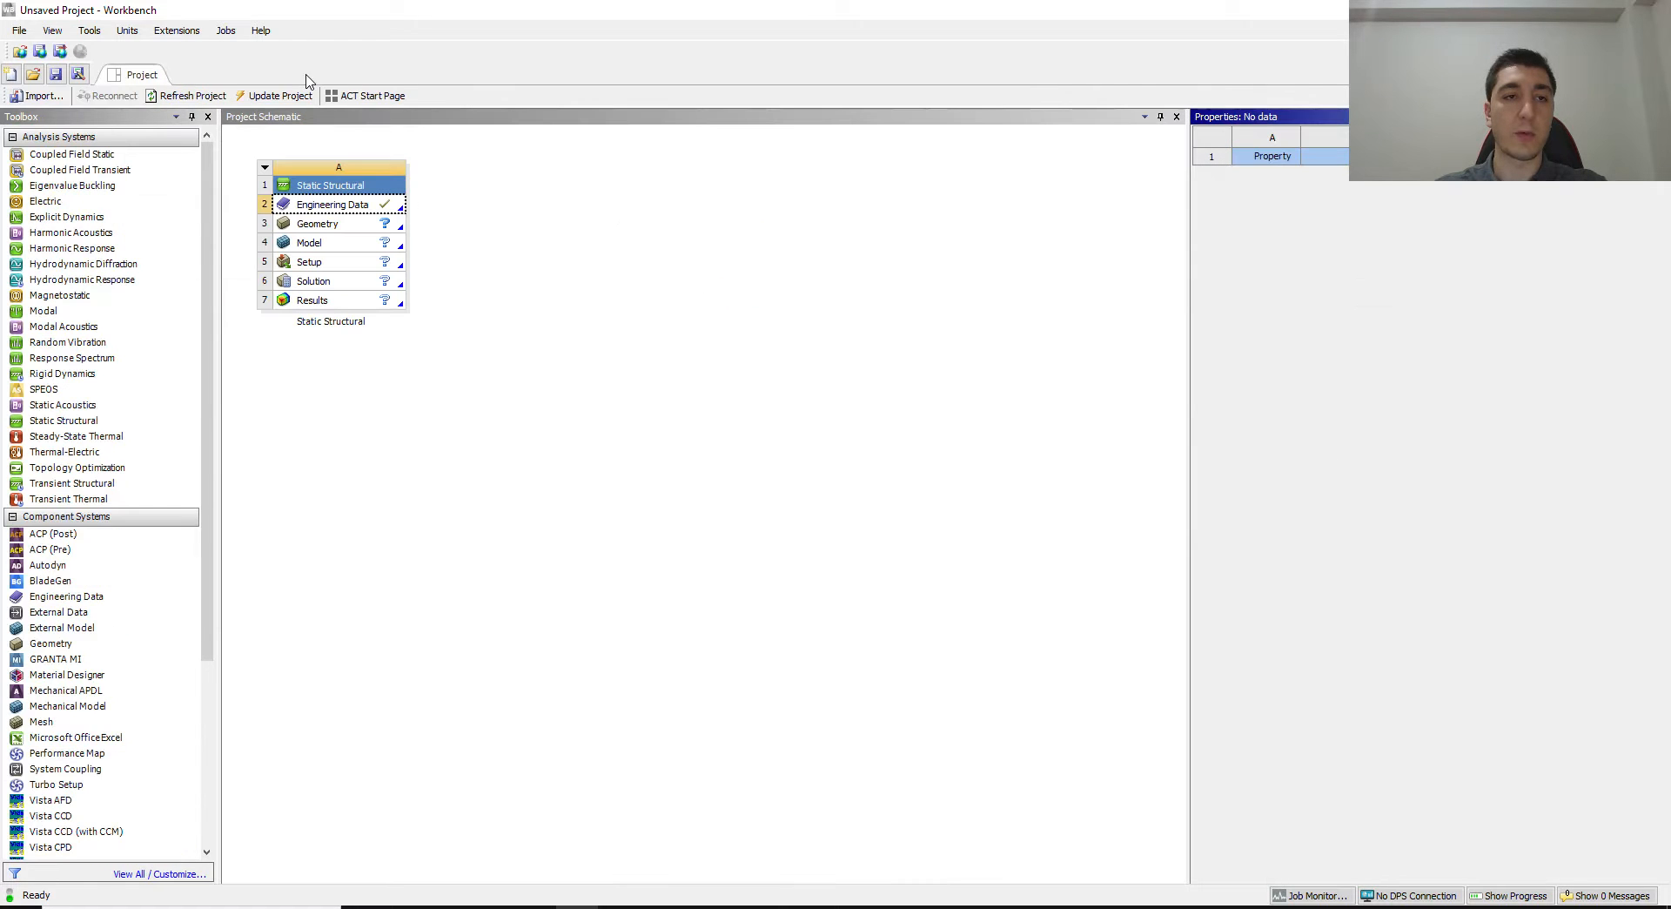
pyautogui.rightClick(352, 225)
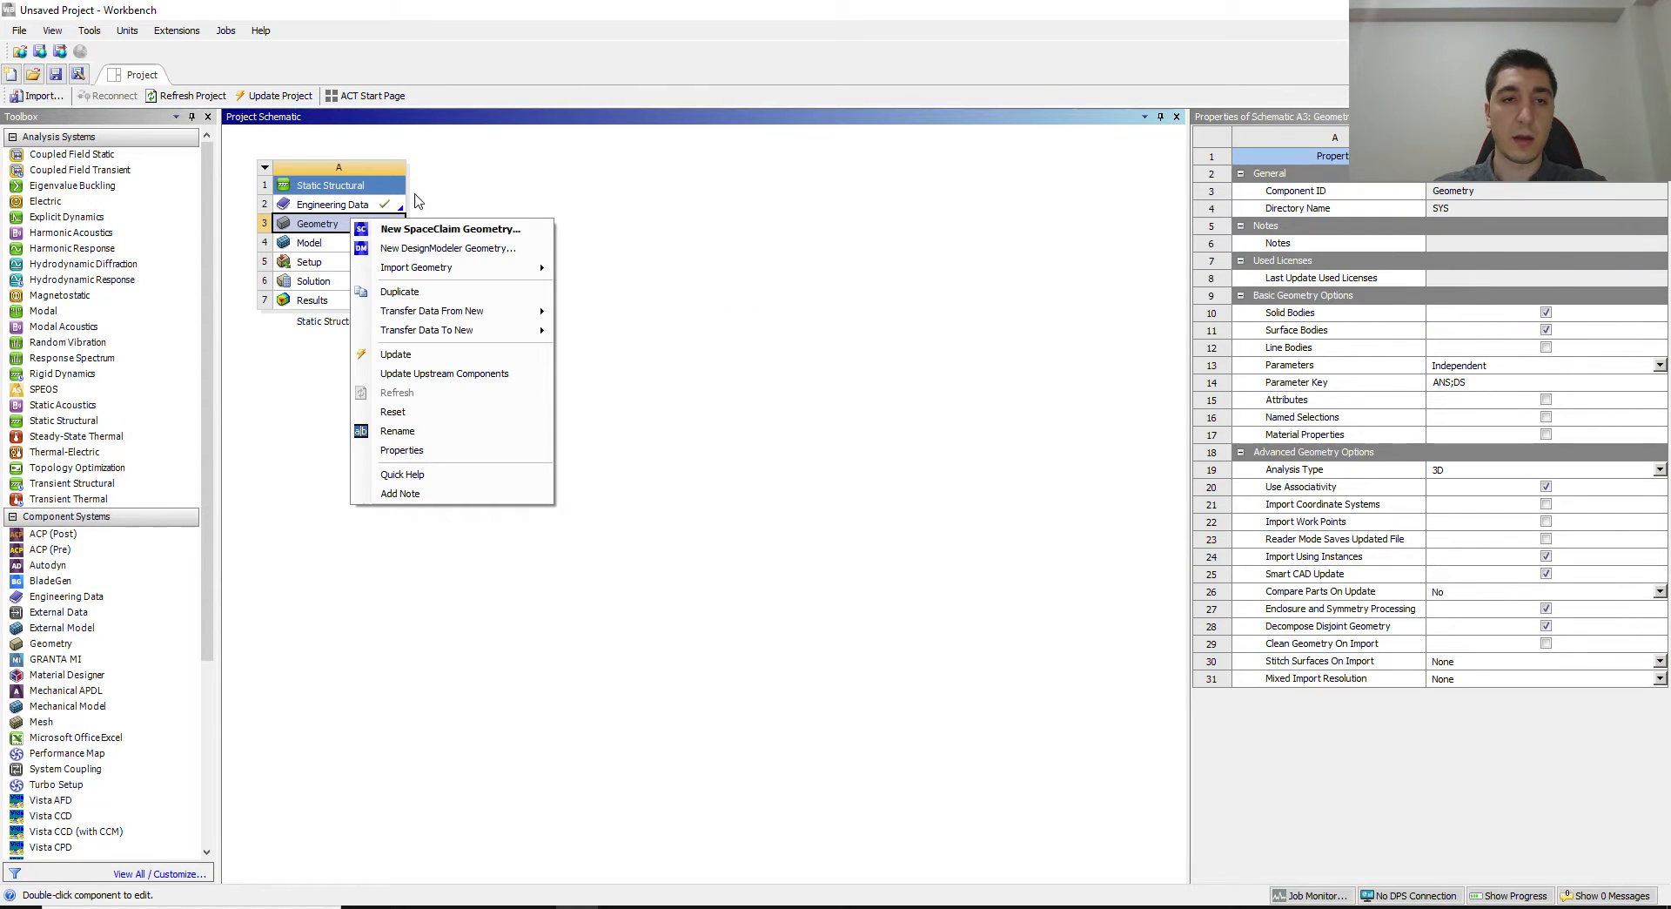
pyautogui.click(451, 255)
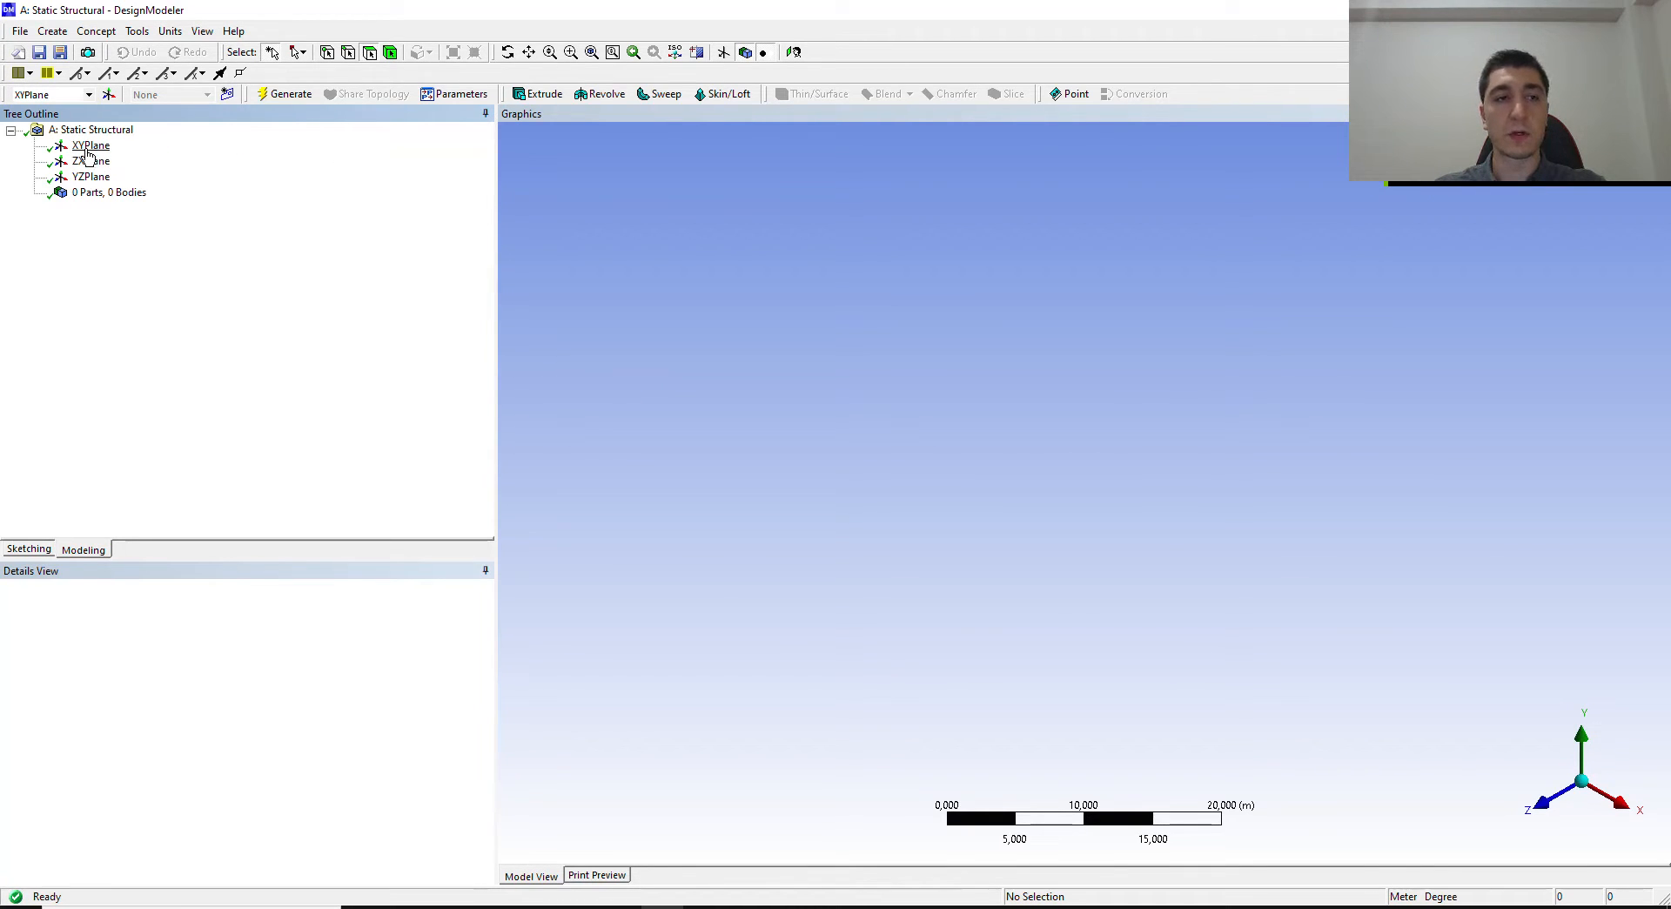
# Step: Create a new sketch on the XYPlane and orient the view to face it
pyautogui.click(89, 146)
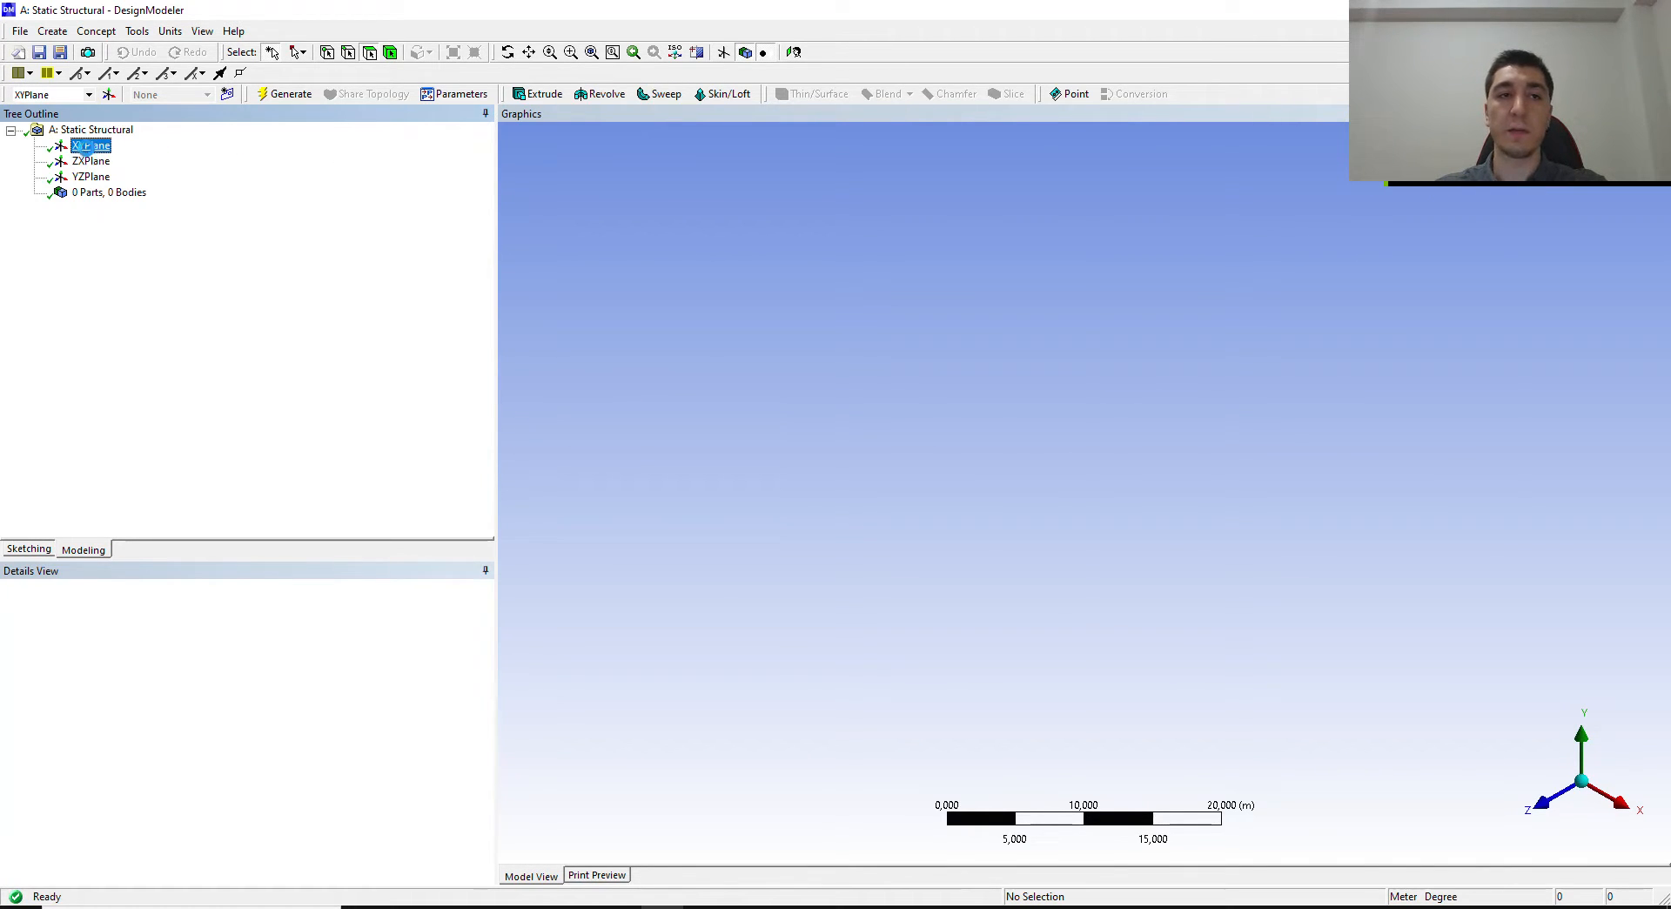
pyautogui.click(227, 94)
pyautogui.click(122, 164)
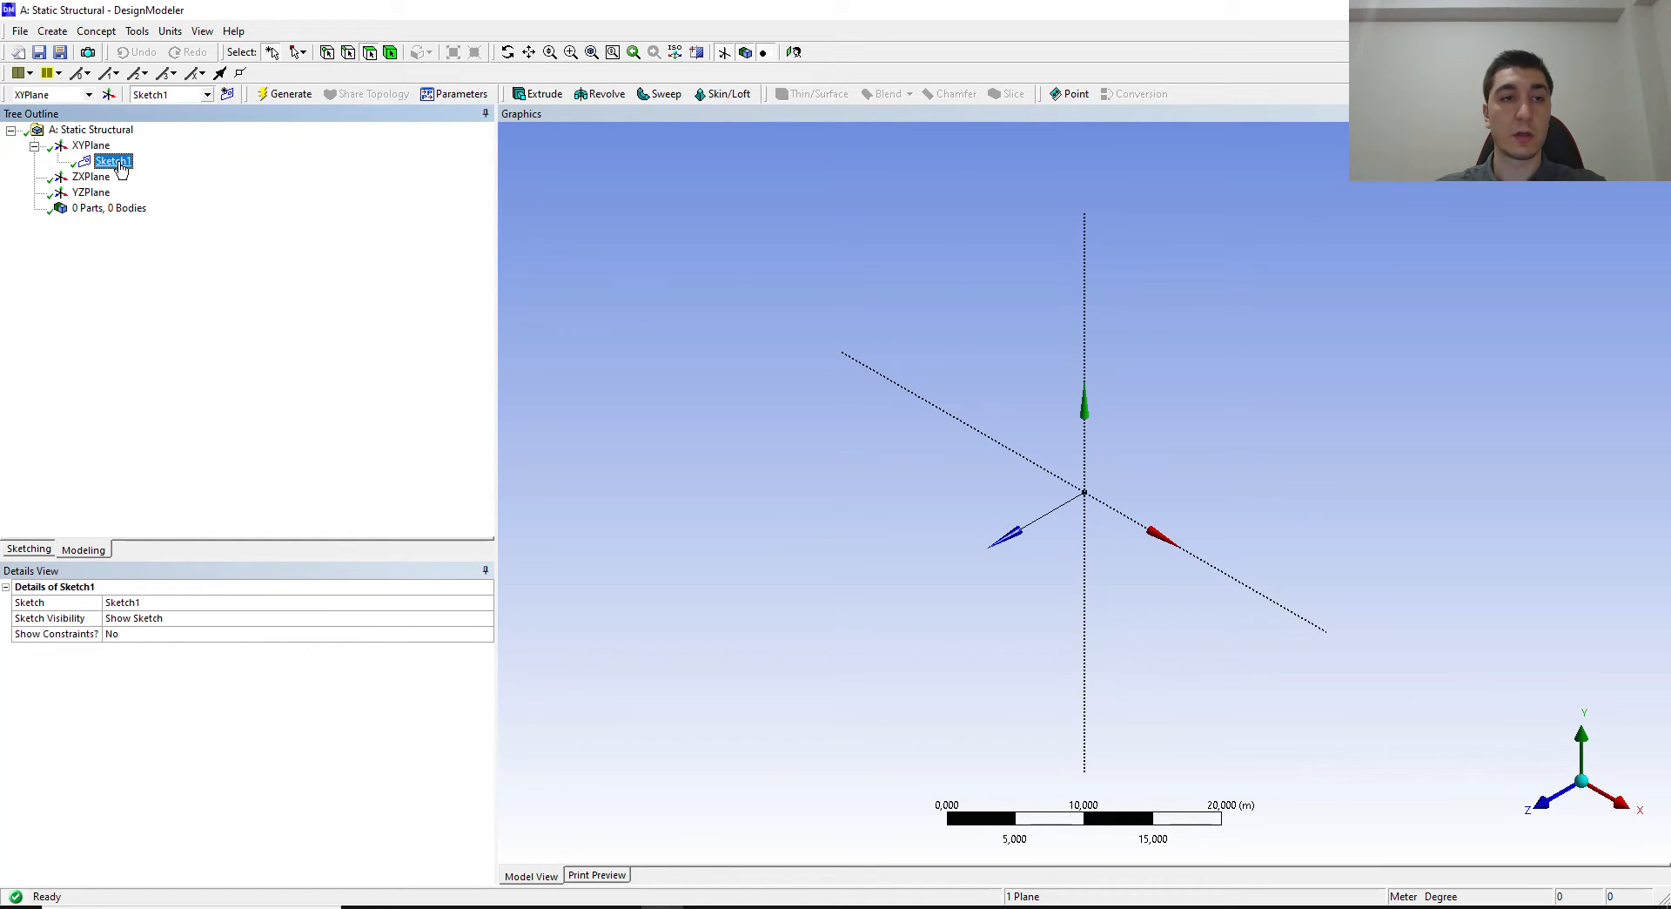
pyautogui.rightClick(123, 165)
pyautogui.click(159, 207)
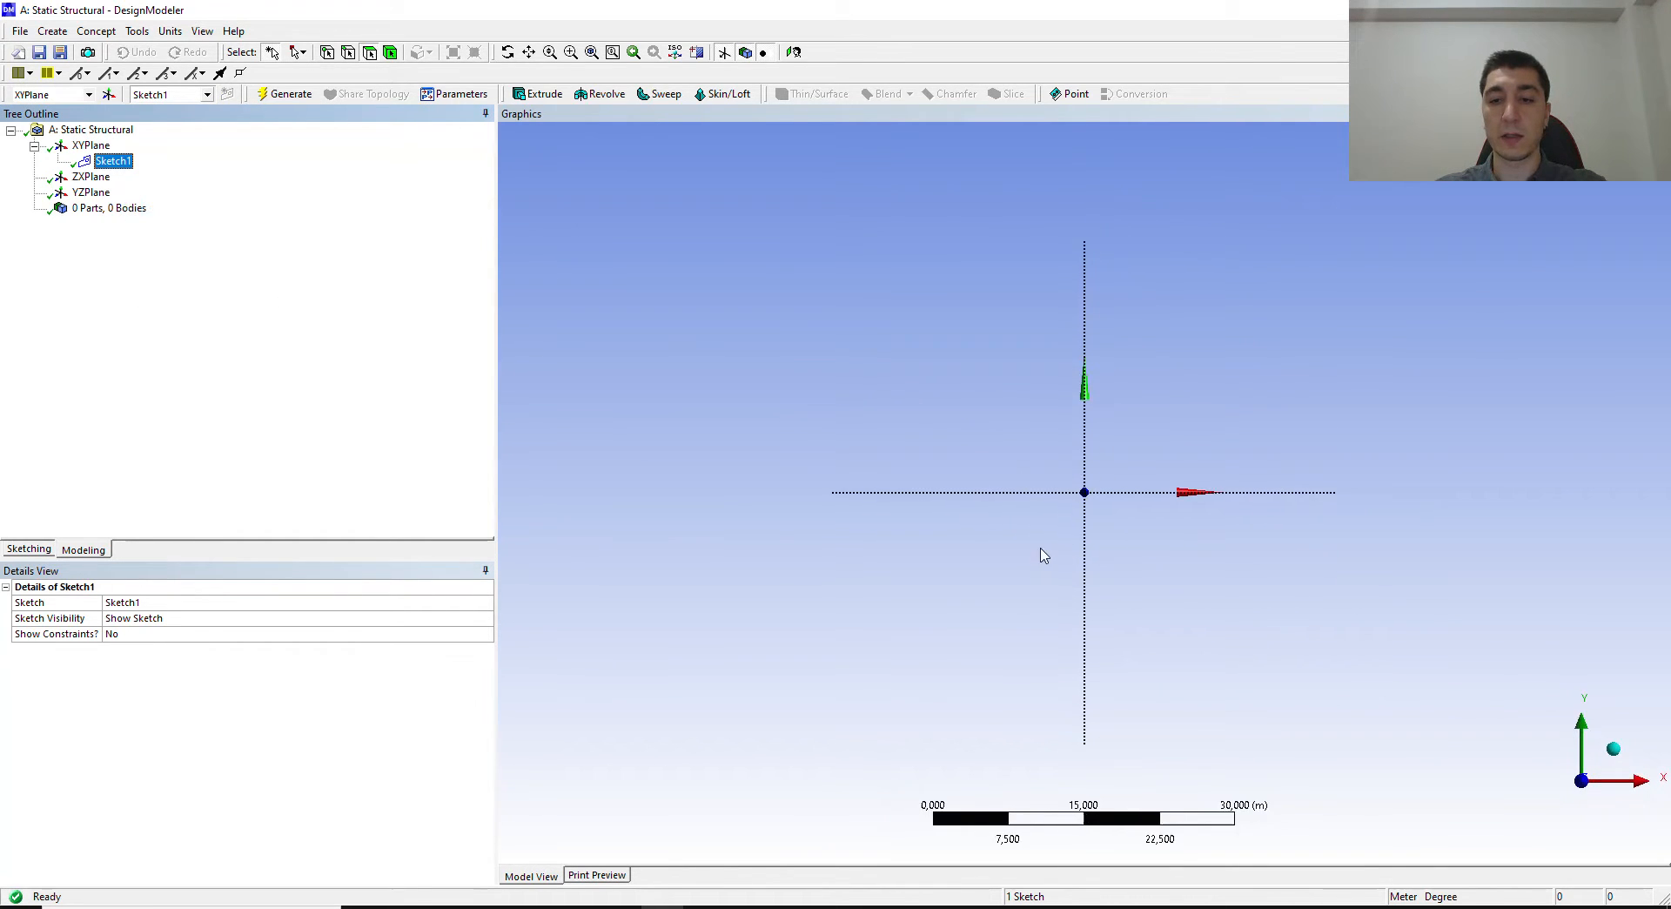
pyautogui.scroll(2, 1034, 545)
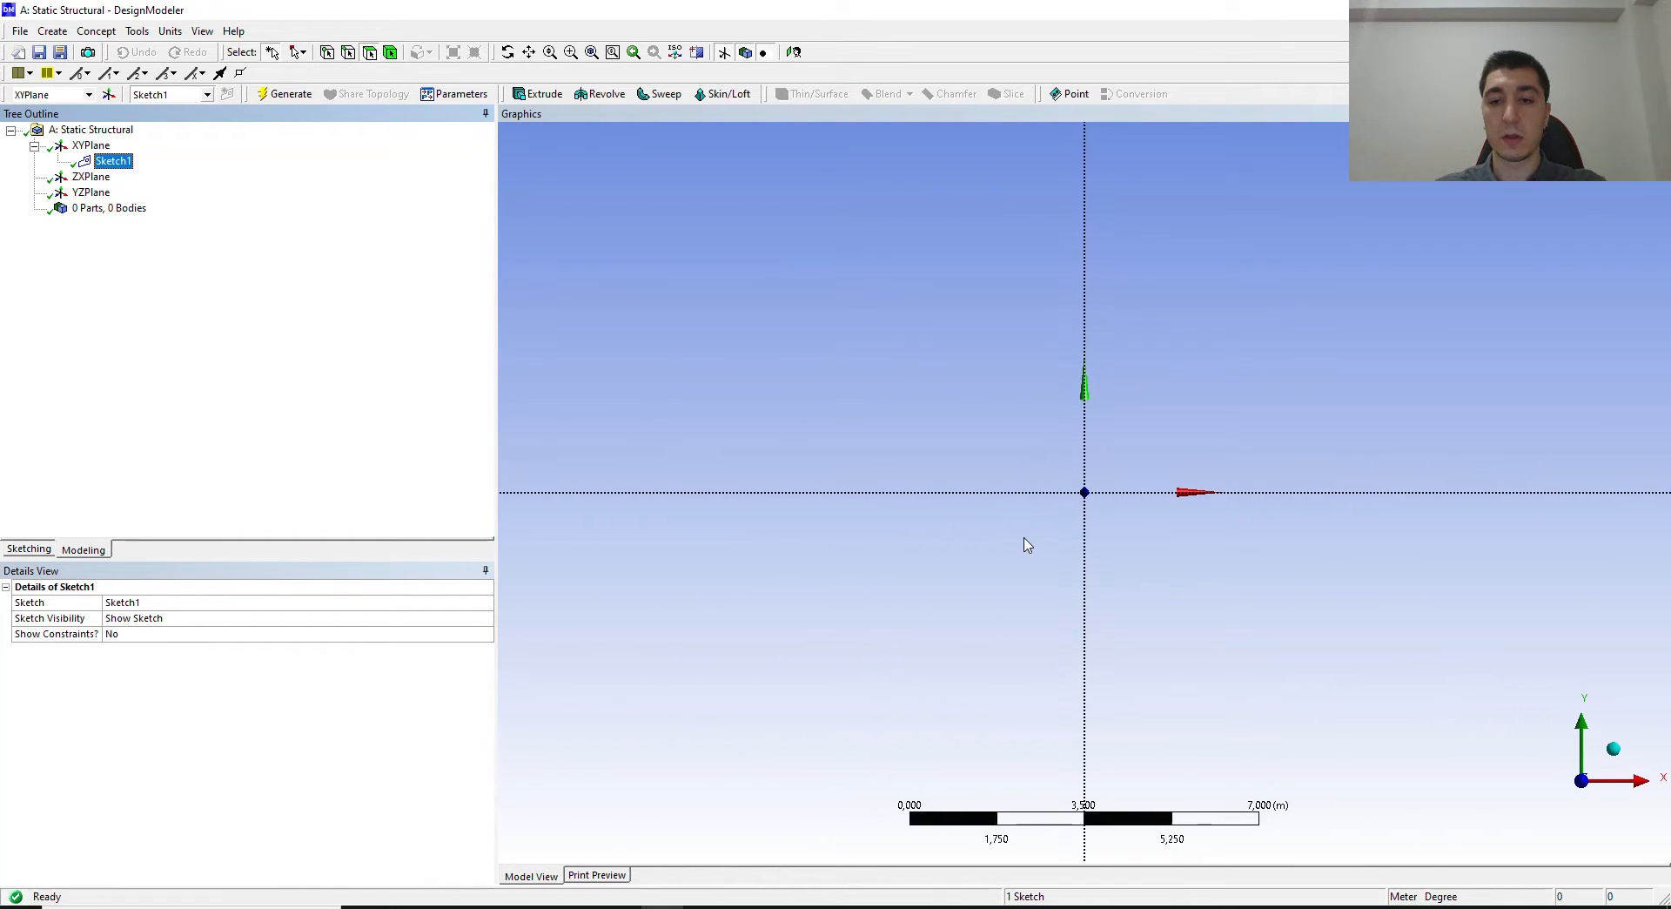
# Step: Set the model's length unit to Millimeter
pyautogui.click(181, 36)
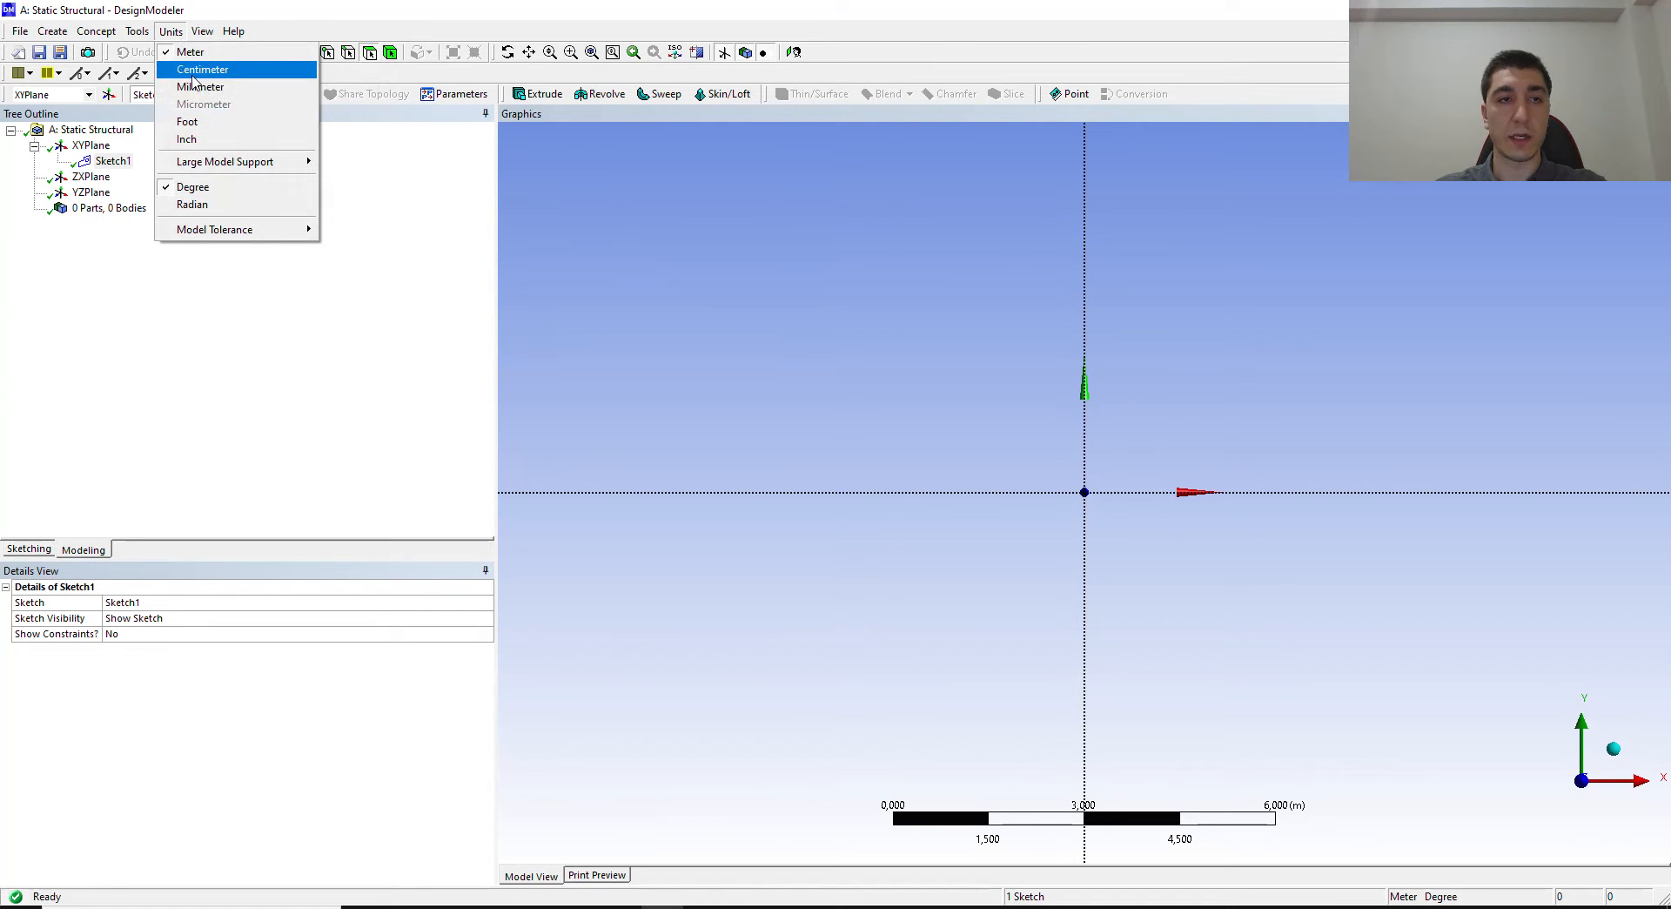
pyautogui.click(194, 88)
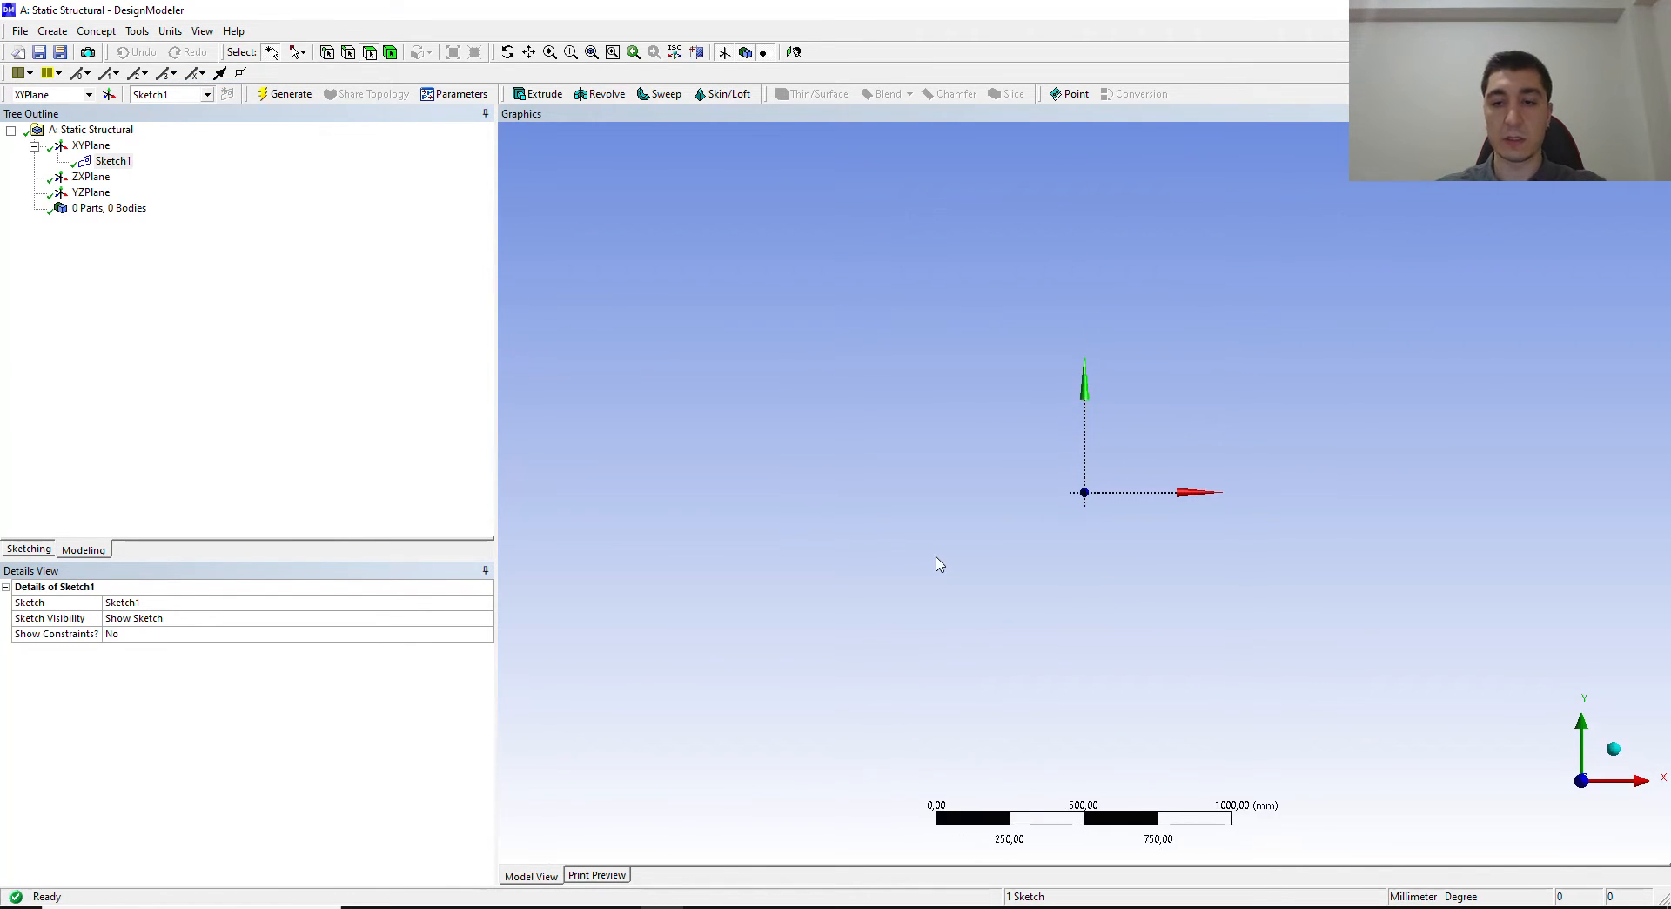
pyautogui.scroll(5, 940, 564)
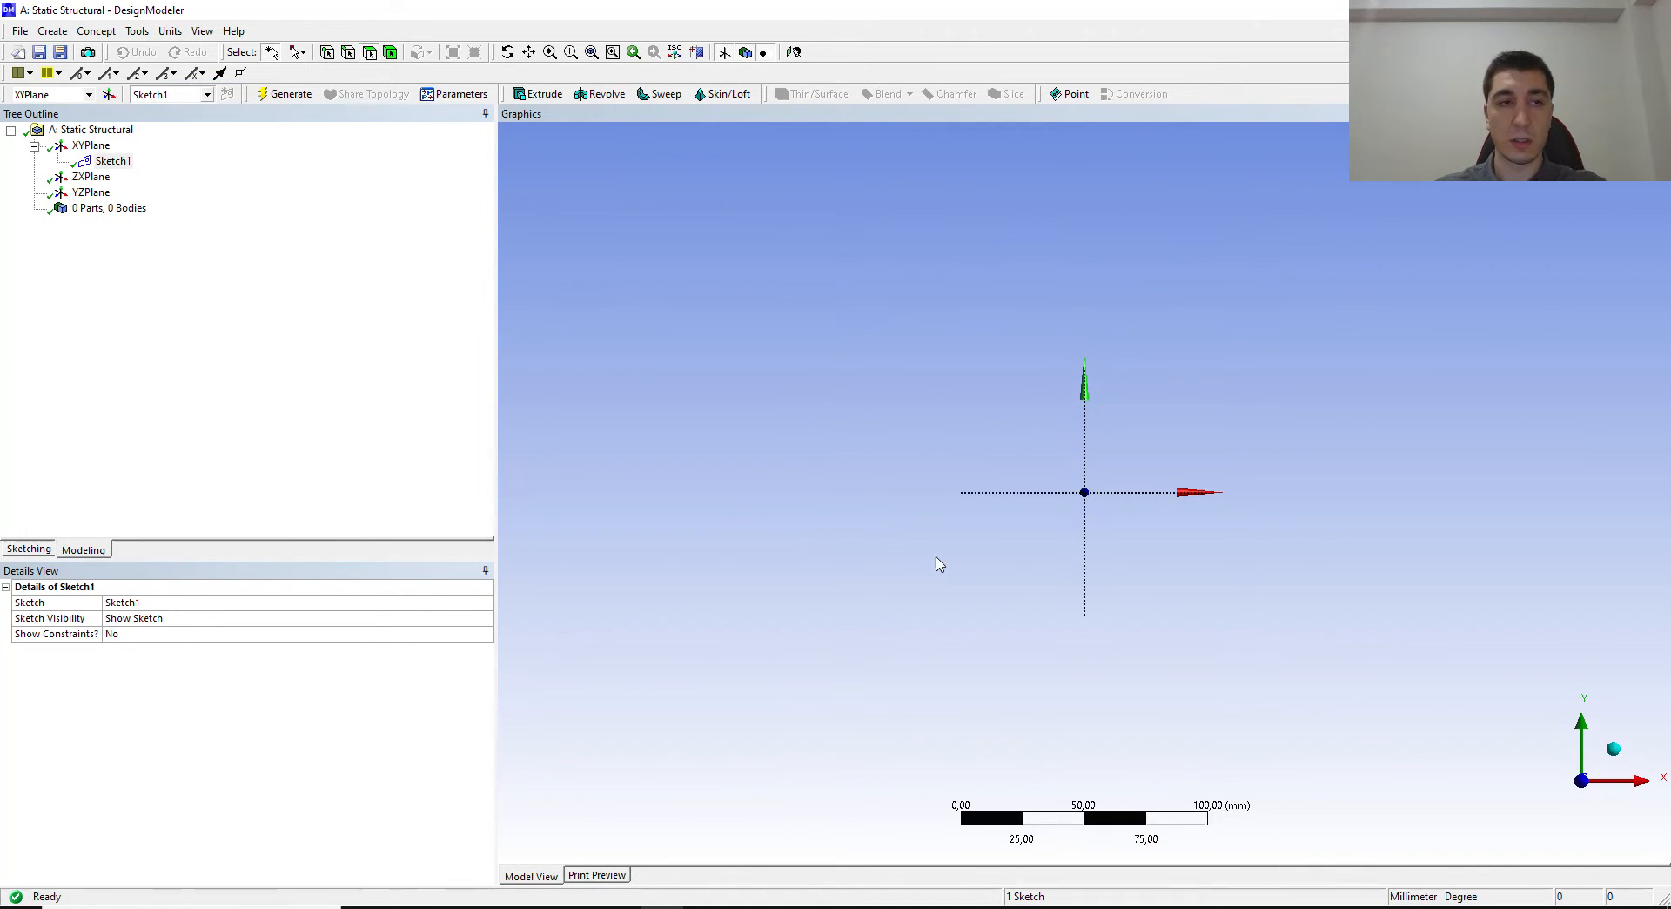
# Step: Sketch a rectangle about 27 mm wide from the origin toward negative X and positive Y
pyautogui.click(39, 549)
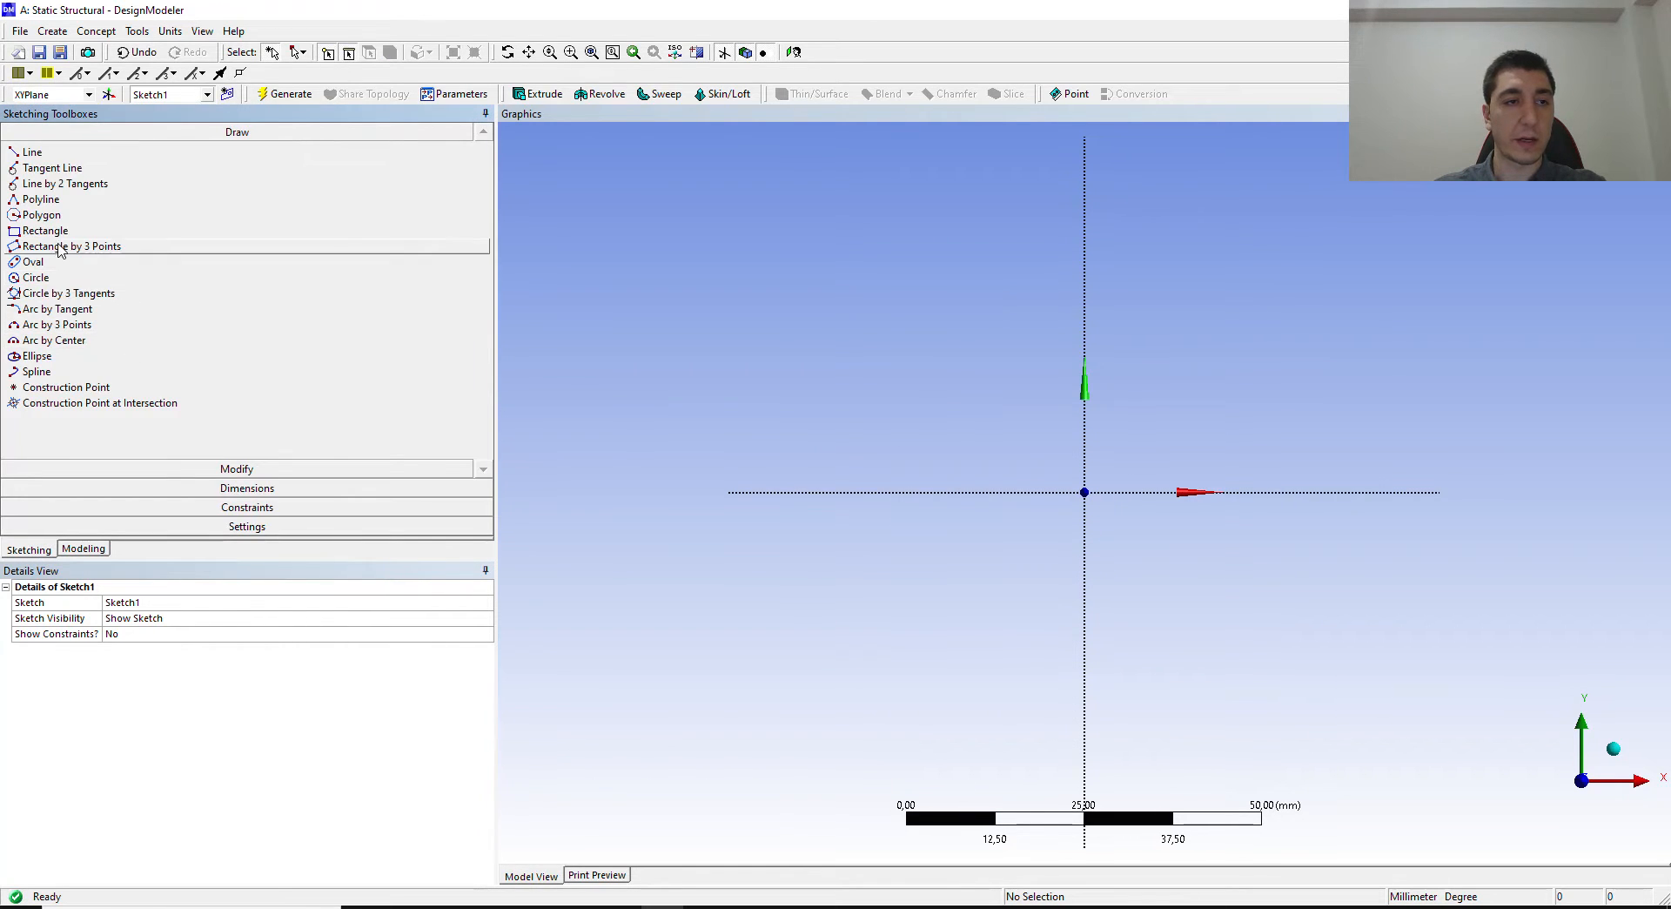
pyautogui.click(45, 230)
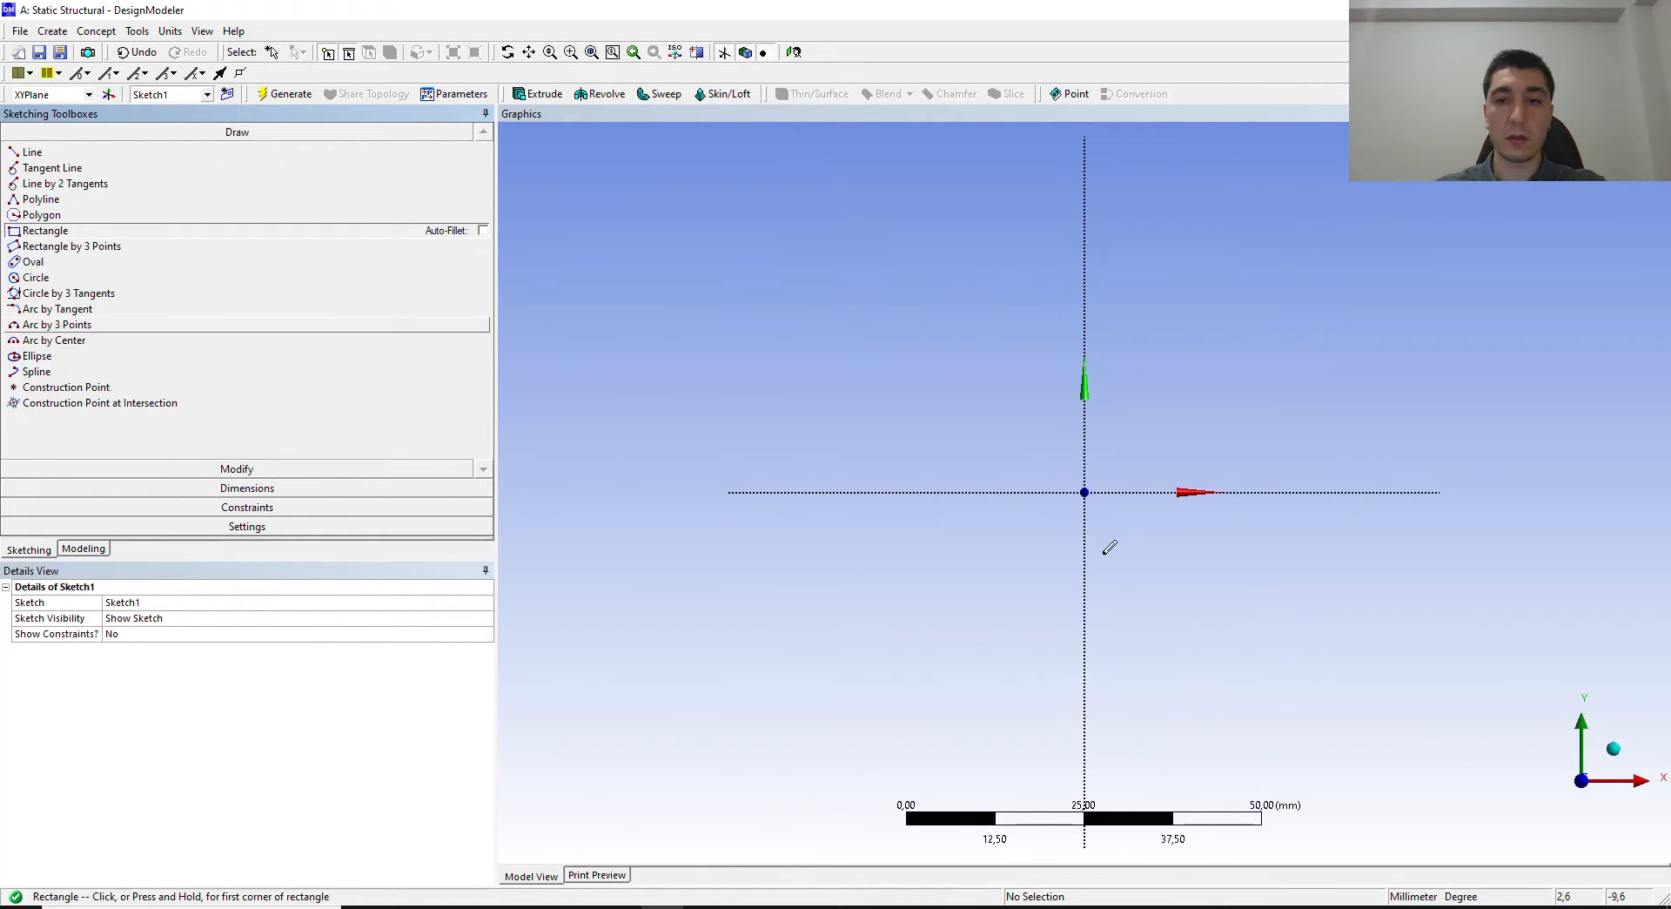
pyautogui.click(1084, 492)
pyautogui.click(890, 381)
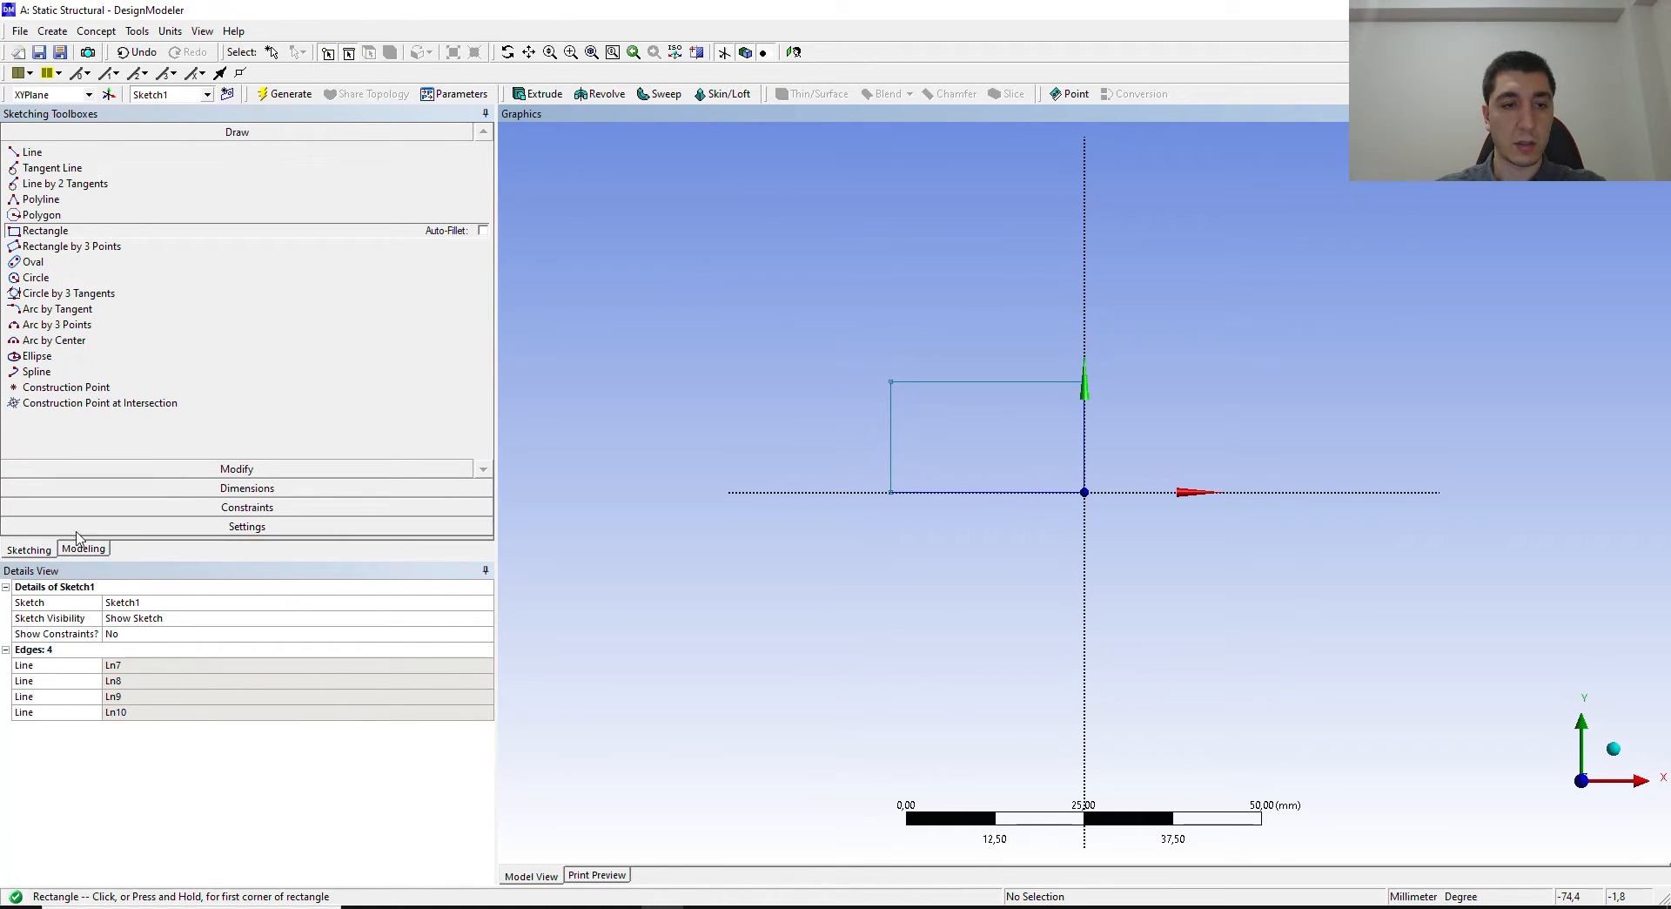
# Step: Dimension the rectangle's upper horizontal edge and its outer vertical edge with General dimensions
pyautogui.click(244, 488)
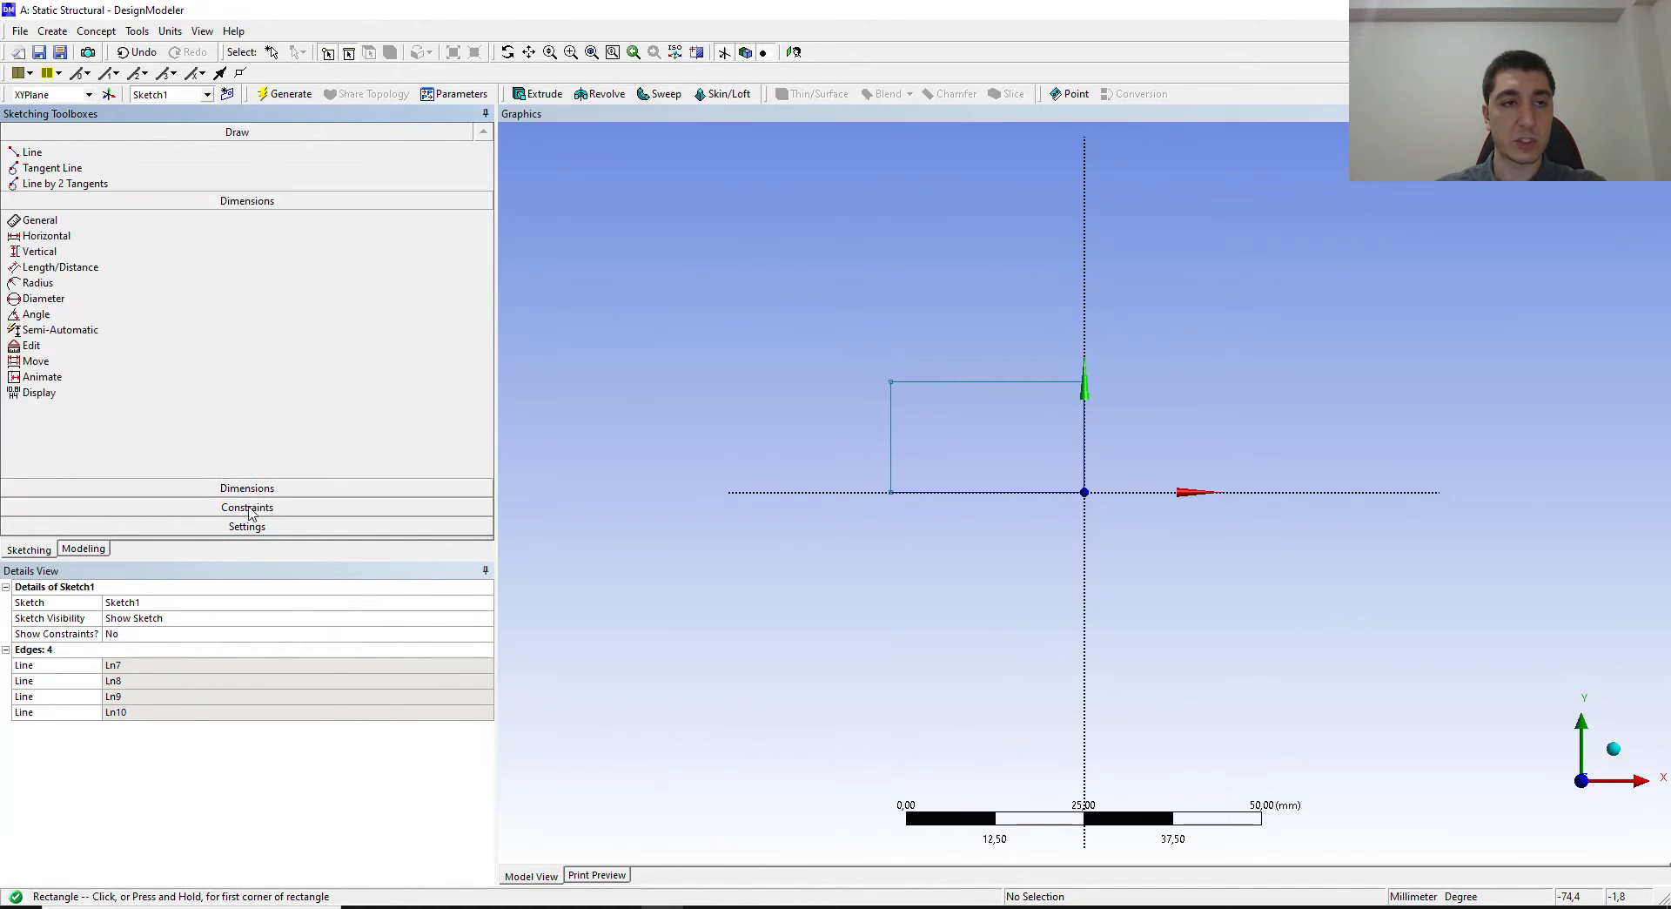
pyautogui.click(940, 381)
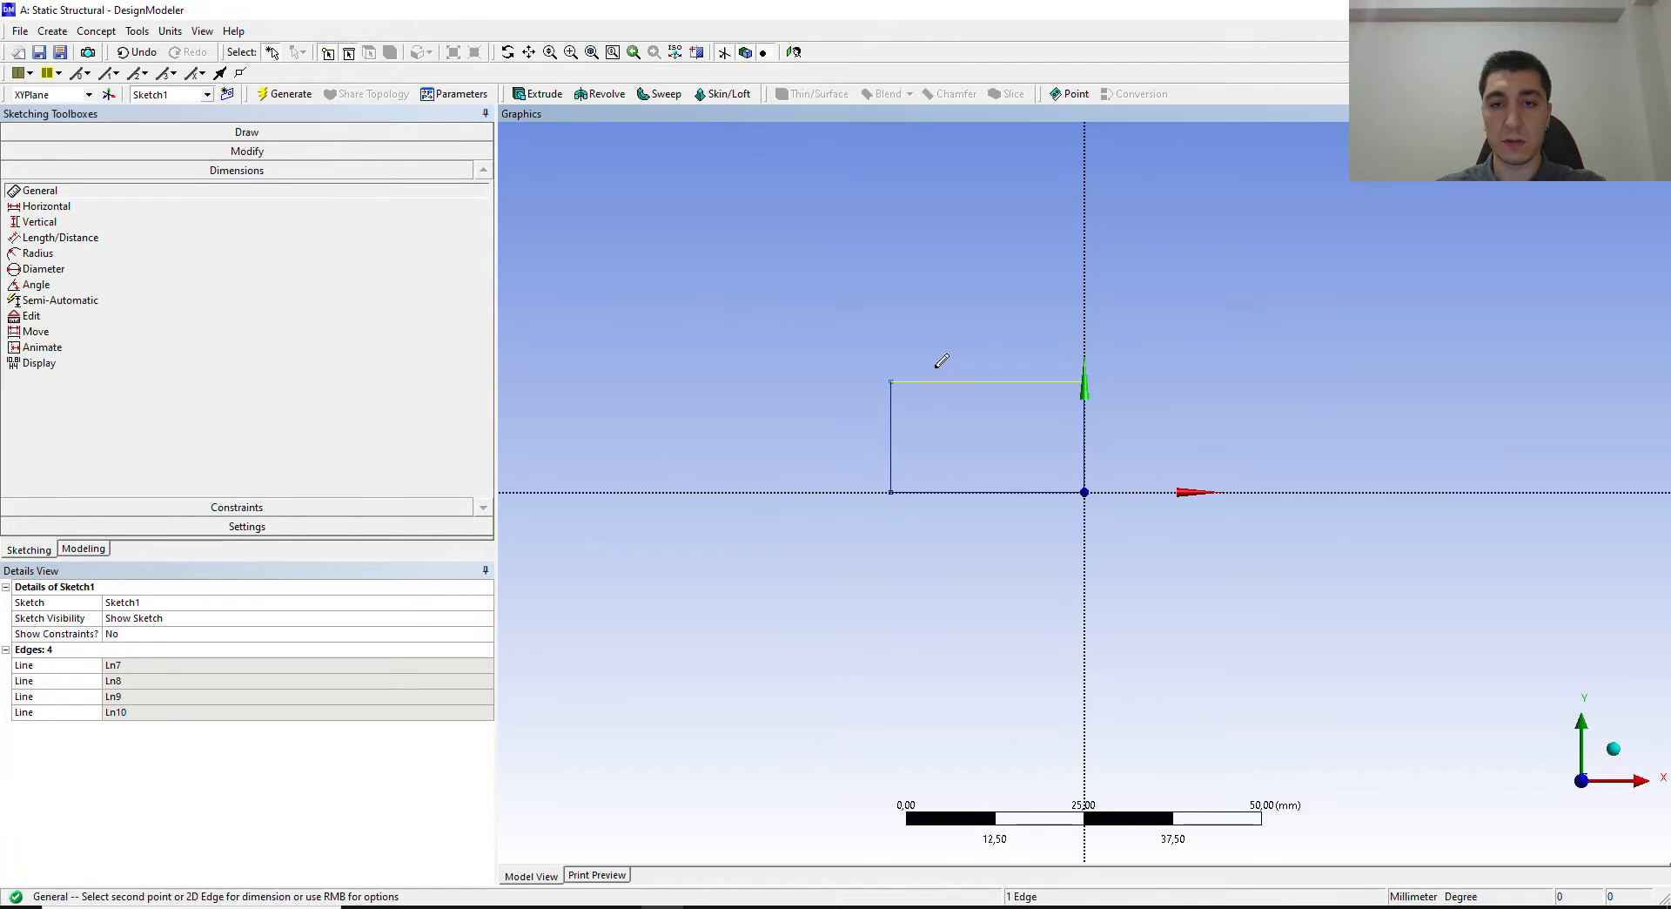
pyautogui.click(958, 304)
pyautogui.click(898, 450)
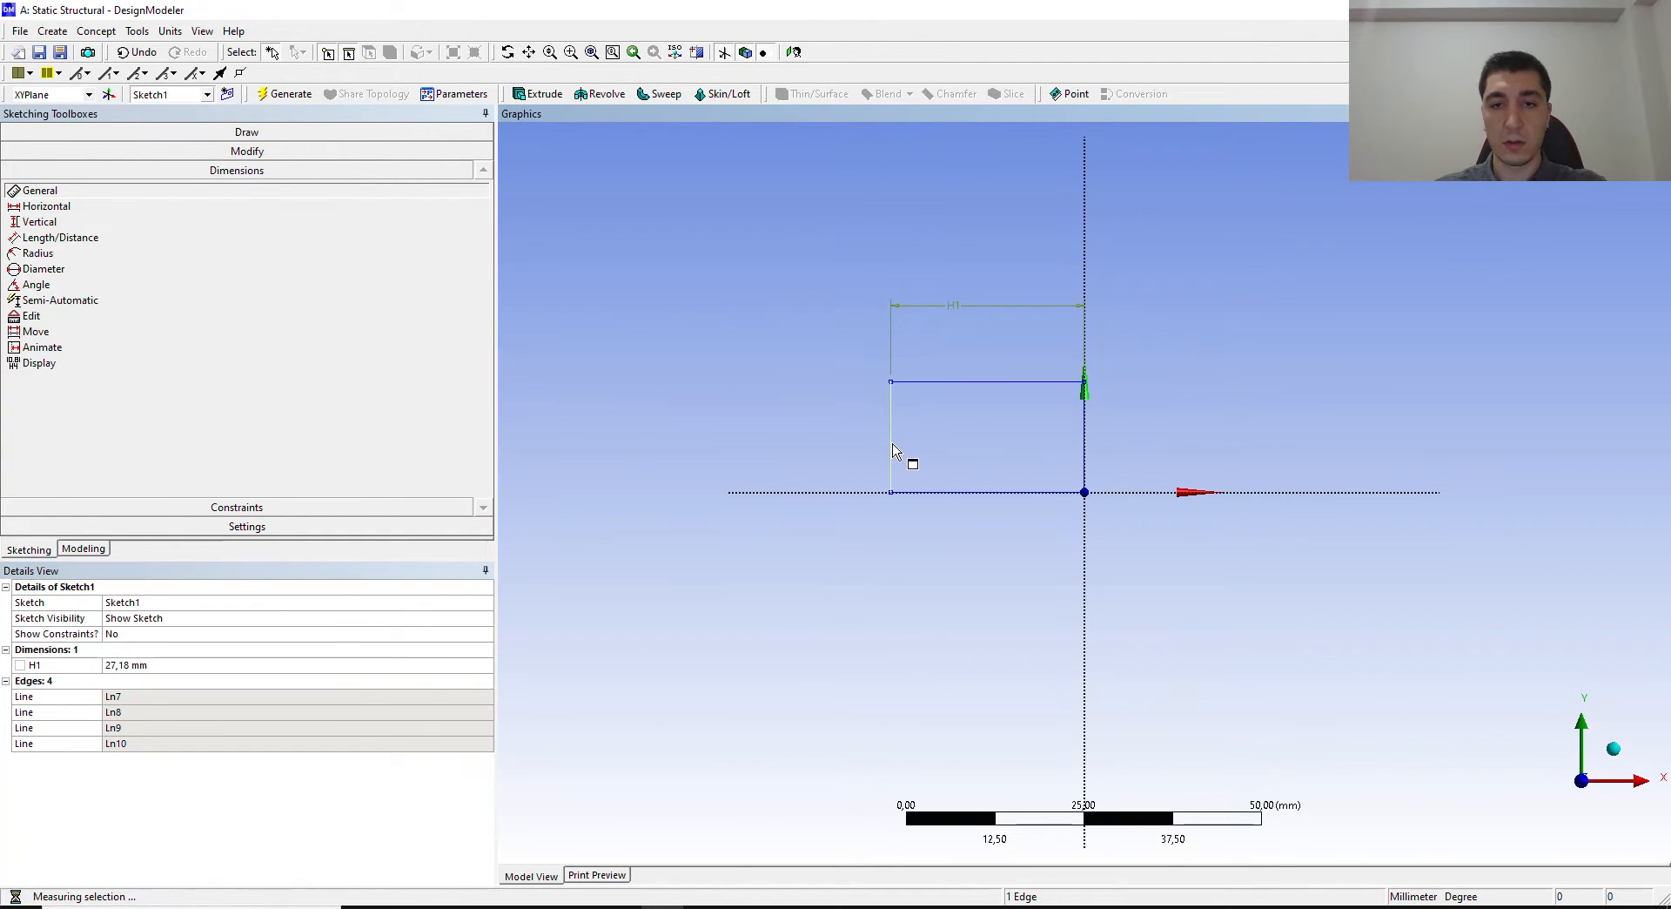
pyautogui.click(852, 431)
# Step: Set the rectangle's horizontal dimension to 40 mm and its vertical dimension to 10 mm
pyautogui.click(234, 665)
pyautogui.write('40')
pyautogui.press('Return')
pyautogui.click(177, 679)
pyautogui.write('10')
pyautogui.press('Return')
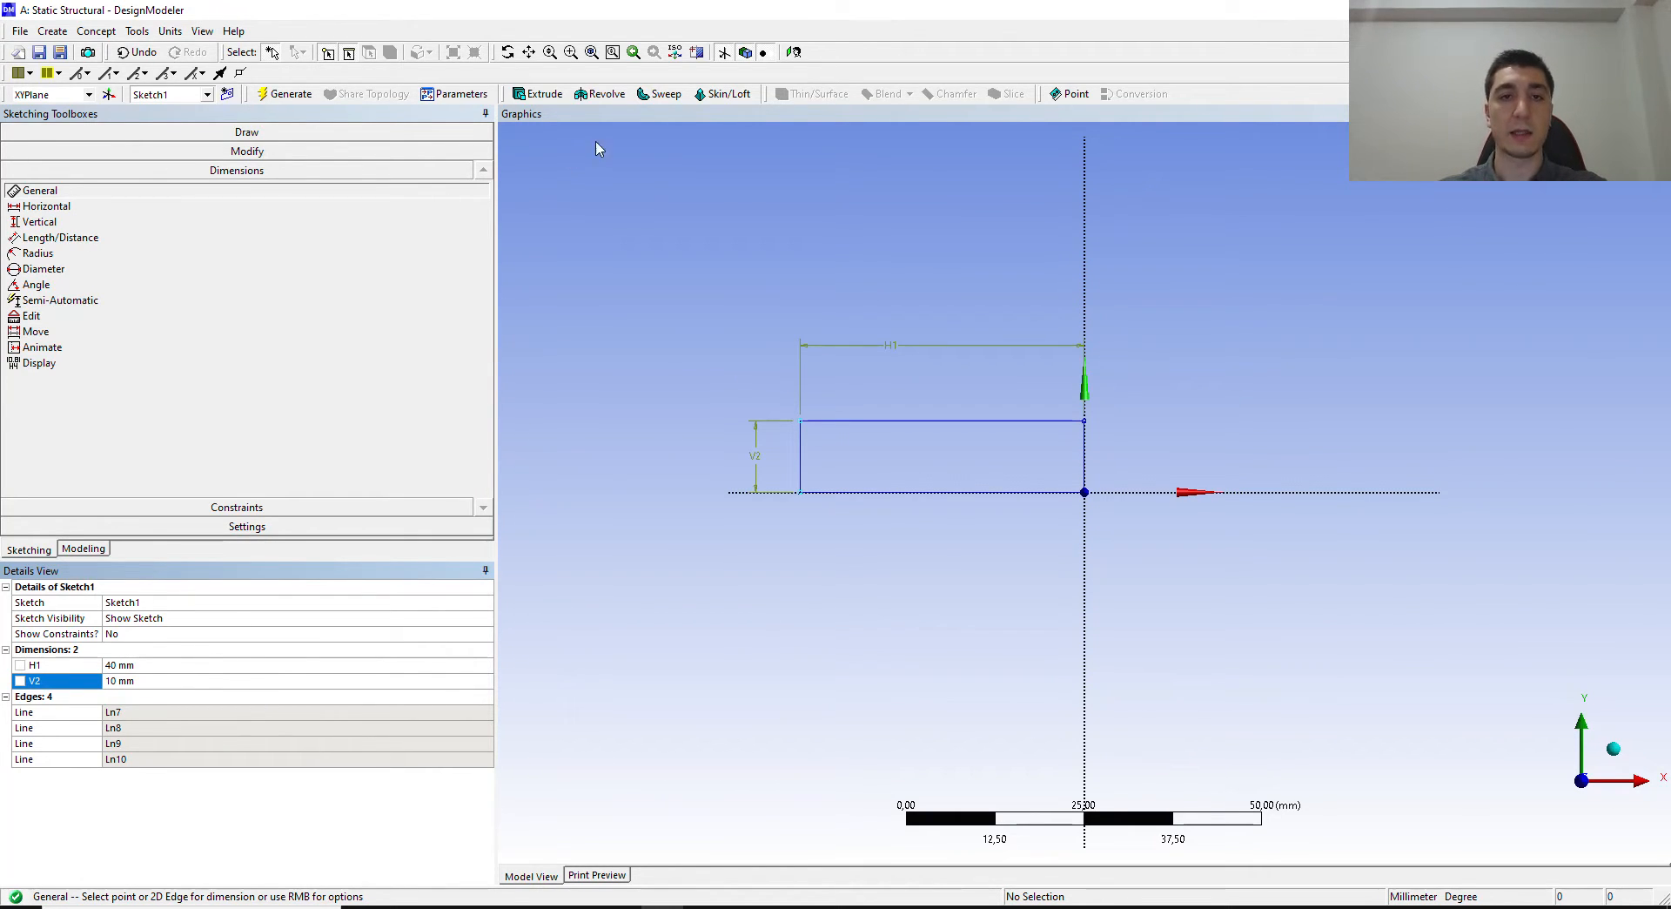
# Step: Extrude the rectangle sketch to a depth of 0,5 mm, generate the body and view it isometrically
pyautogui.click(537, 93)
pyautogui.moveTo(951, 469); pyautogui.dragTo(887, 496, button='middle')
pyautogui.click(177, 698)
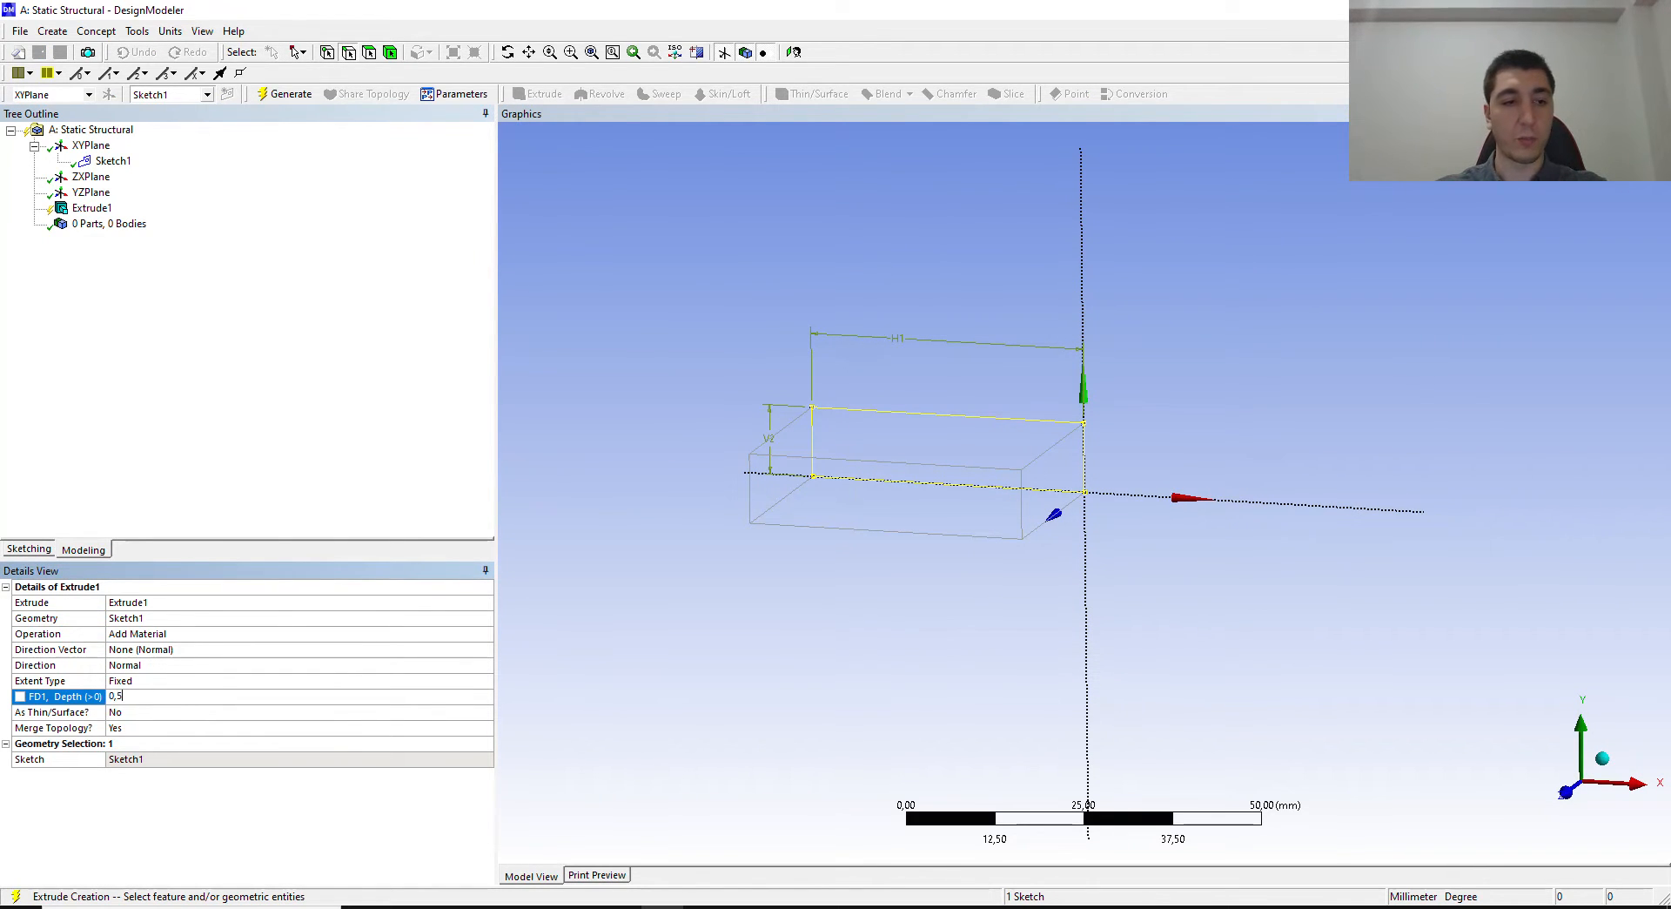
pyautogui.press('Return')
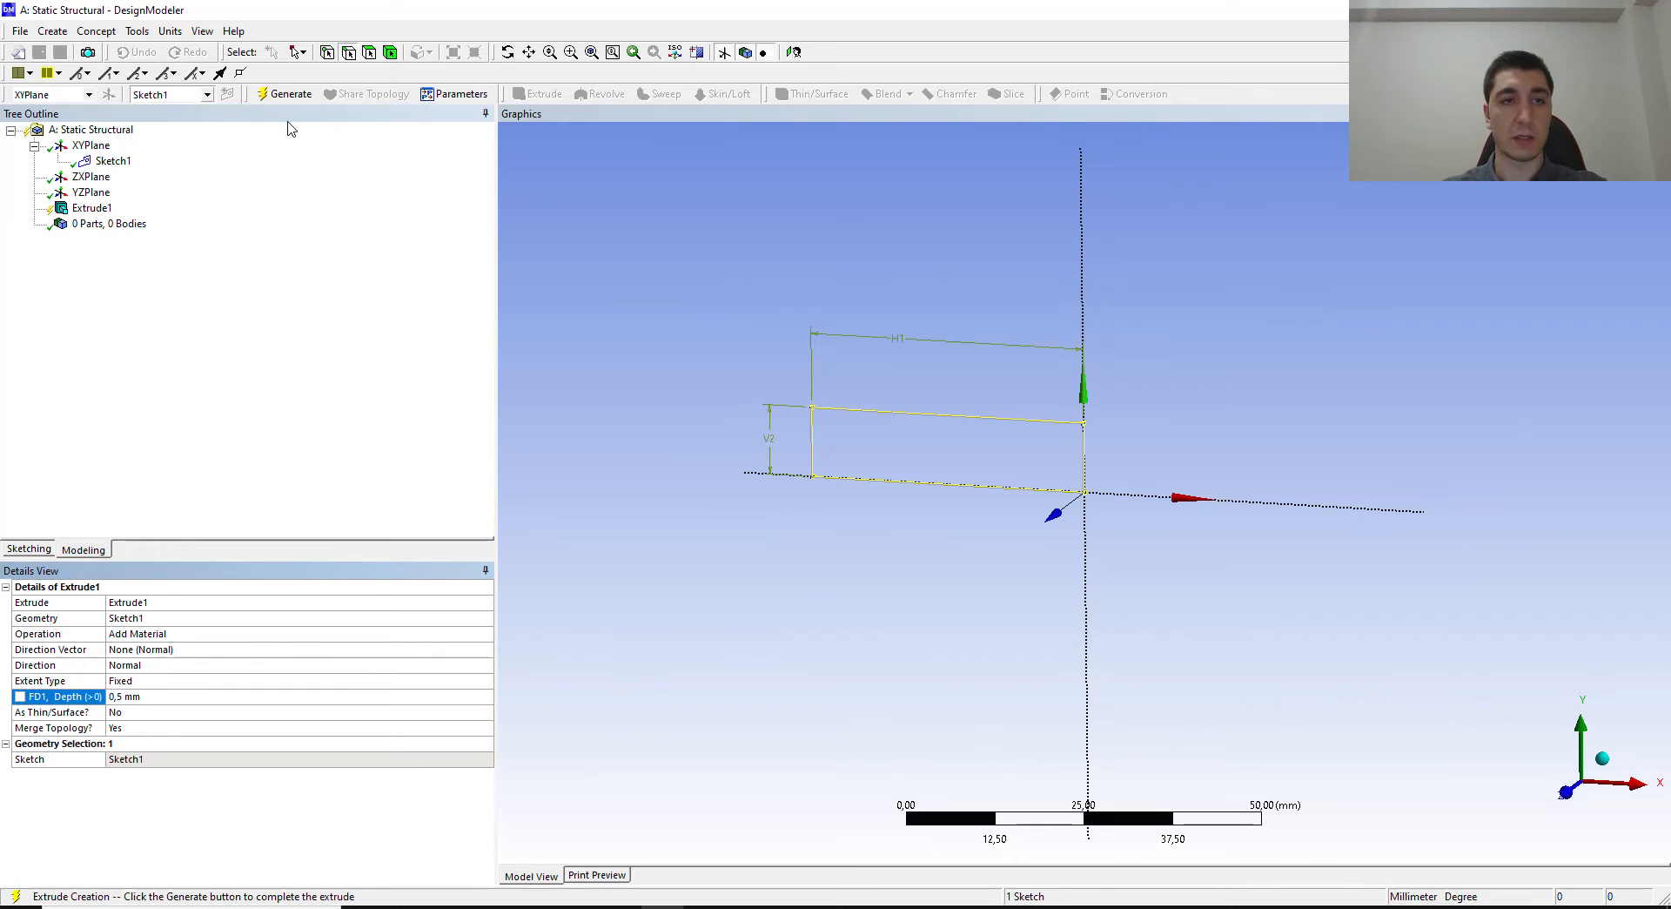
pyautogui.click(290, 94)
pyautogui.moveTo(1154, 493); pyautogui.dragTo(1104, 507, button='middle')
pyautogui.scroll(10, 1131, 510)
pyautogui.scroll(-5, 1149, 492)
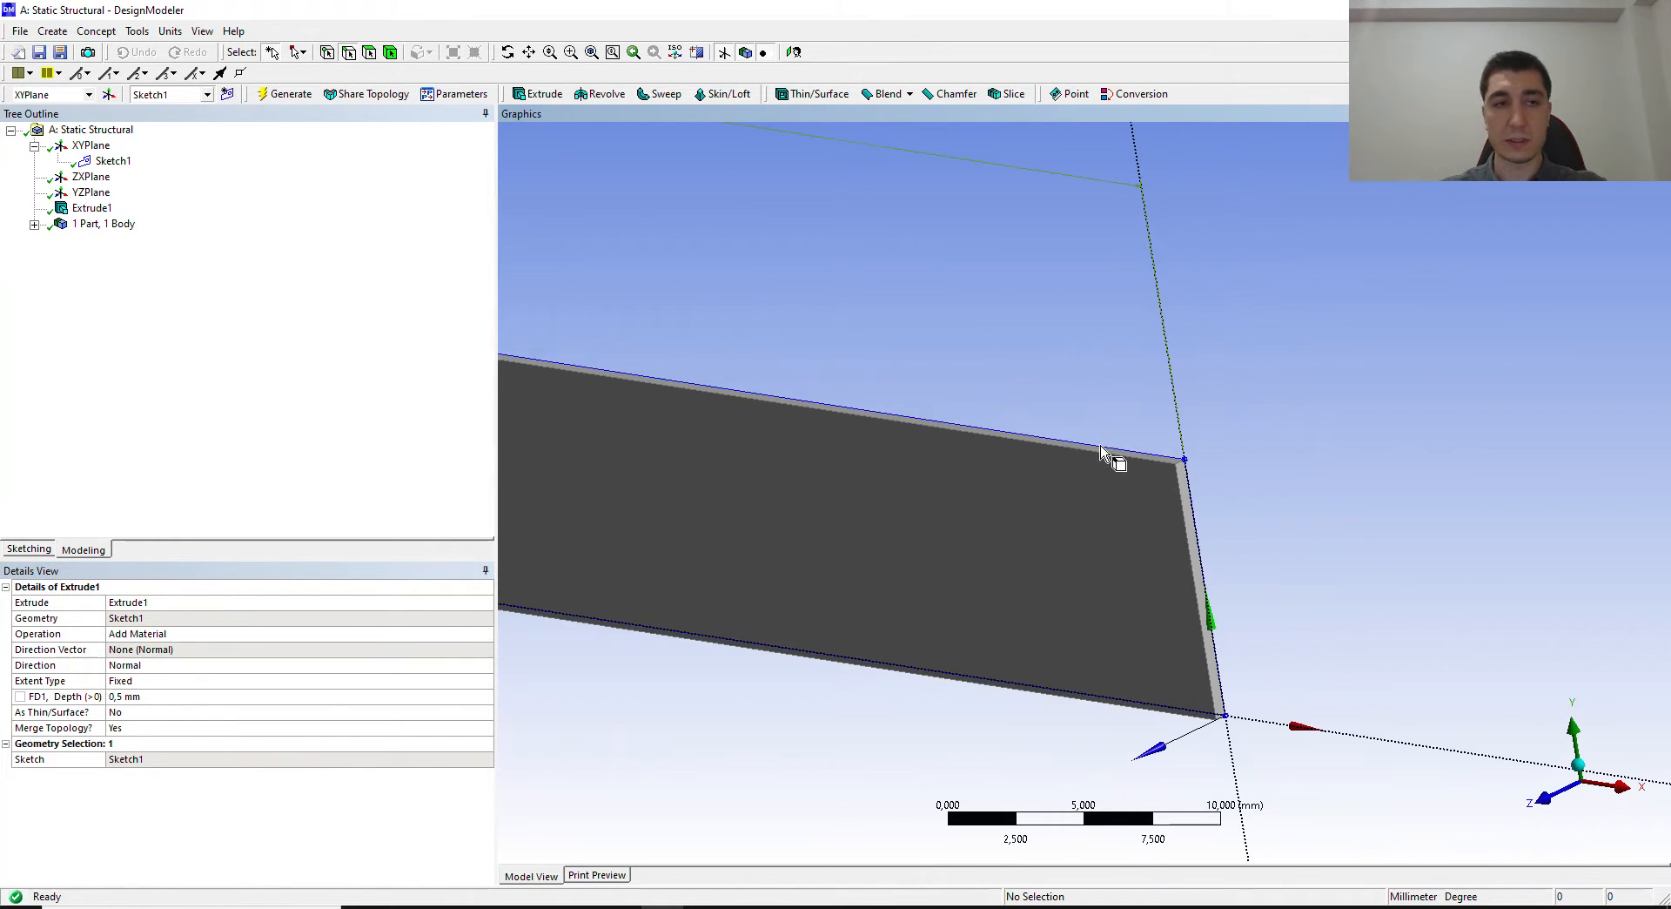
pyautogui.click(1589, 764)
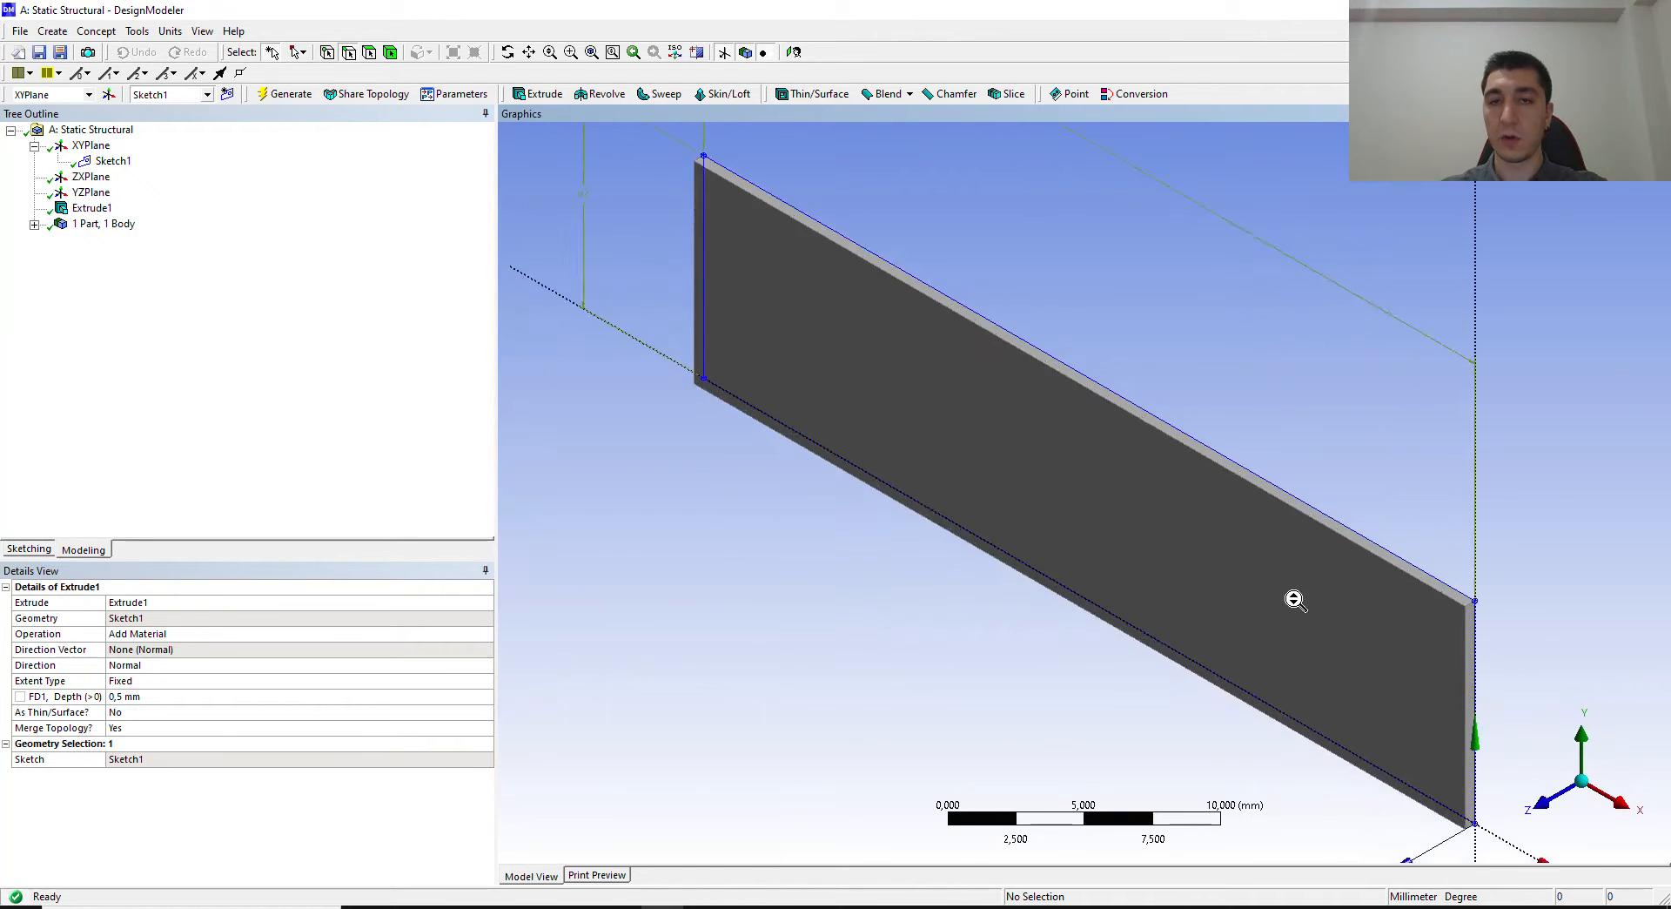
# Step: Save the geometry, return to the Workbench project and open the Static Structural Model in Mechanical
pyautogui.hotkey('ctrl', 's')
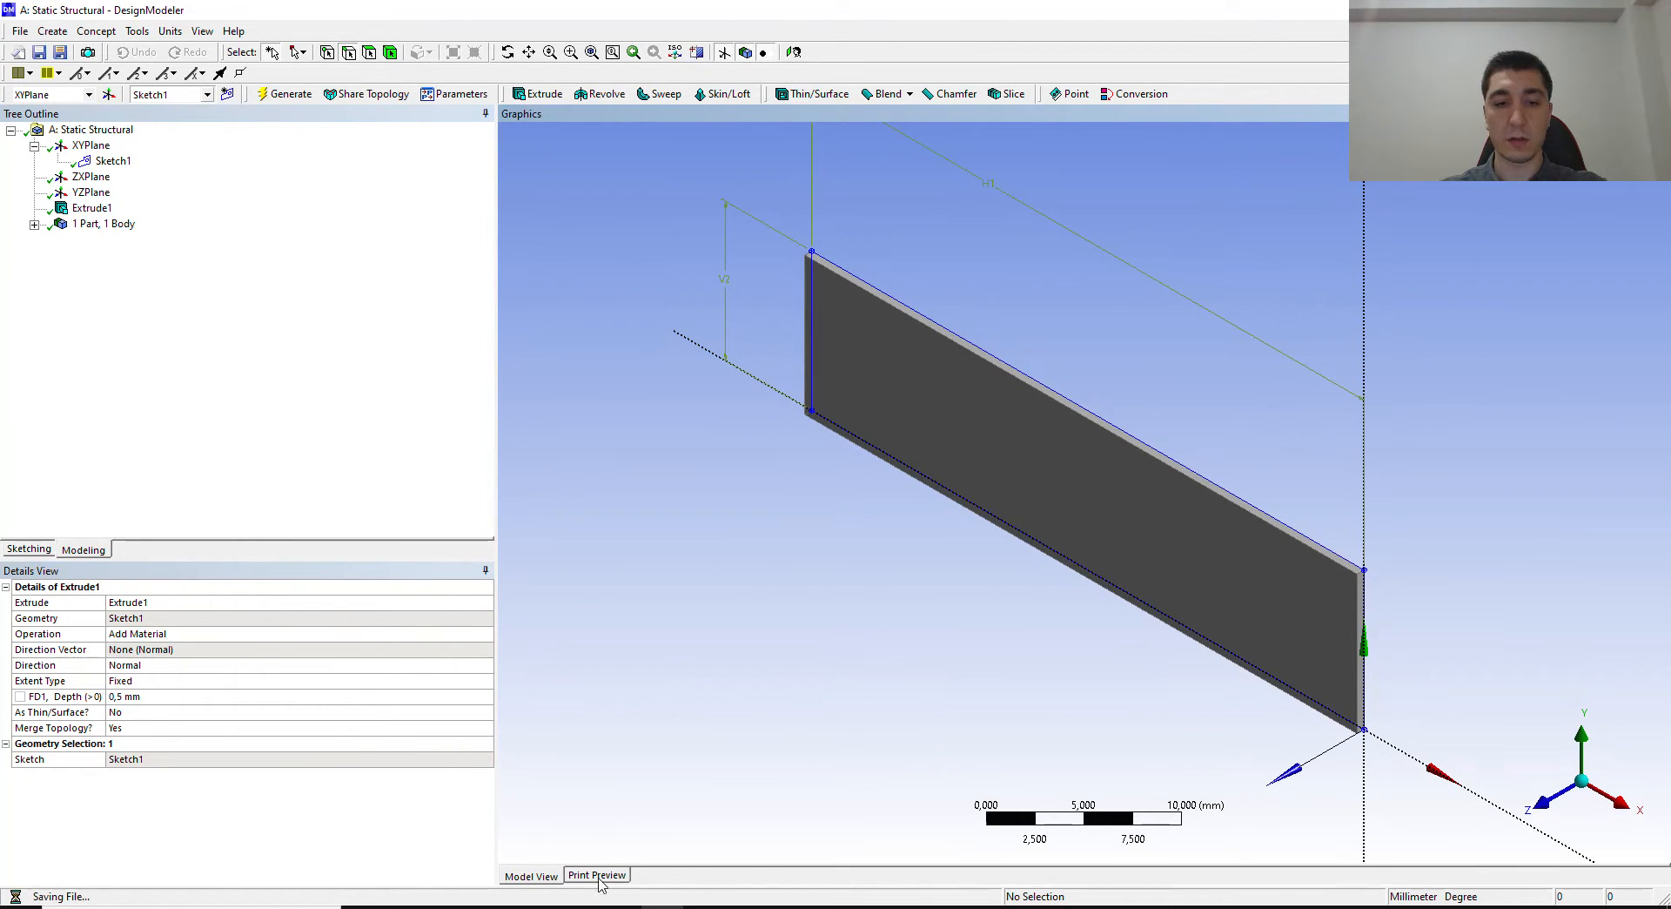
pyautogui.click(573, 840)
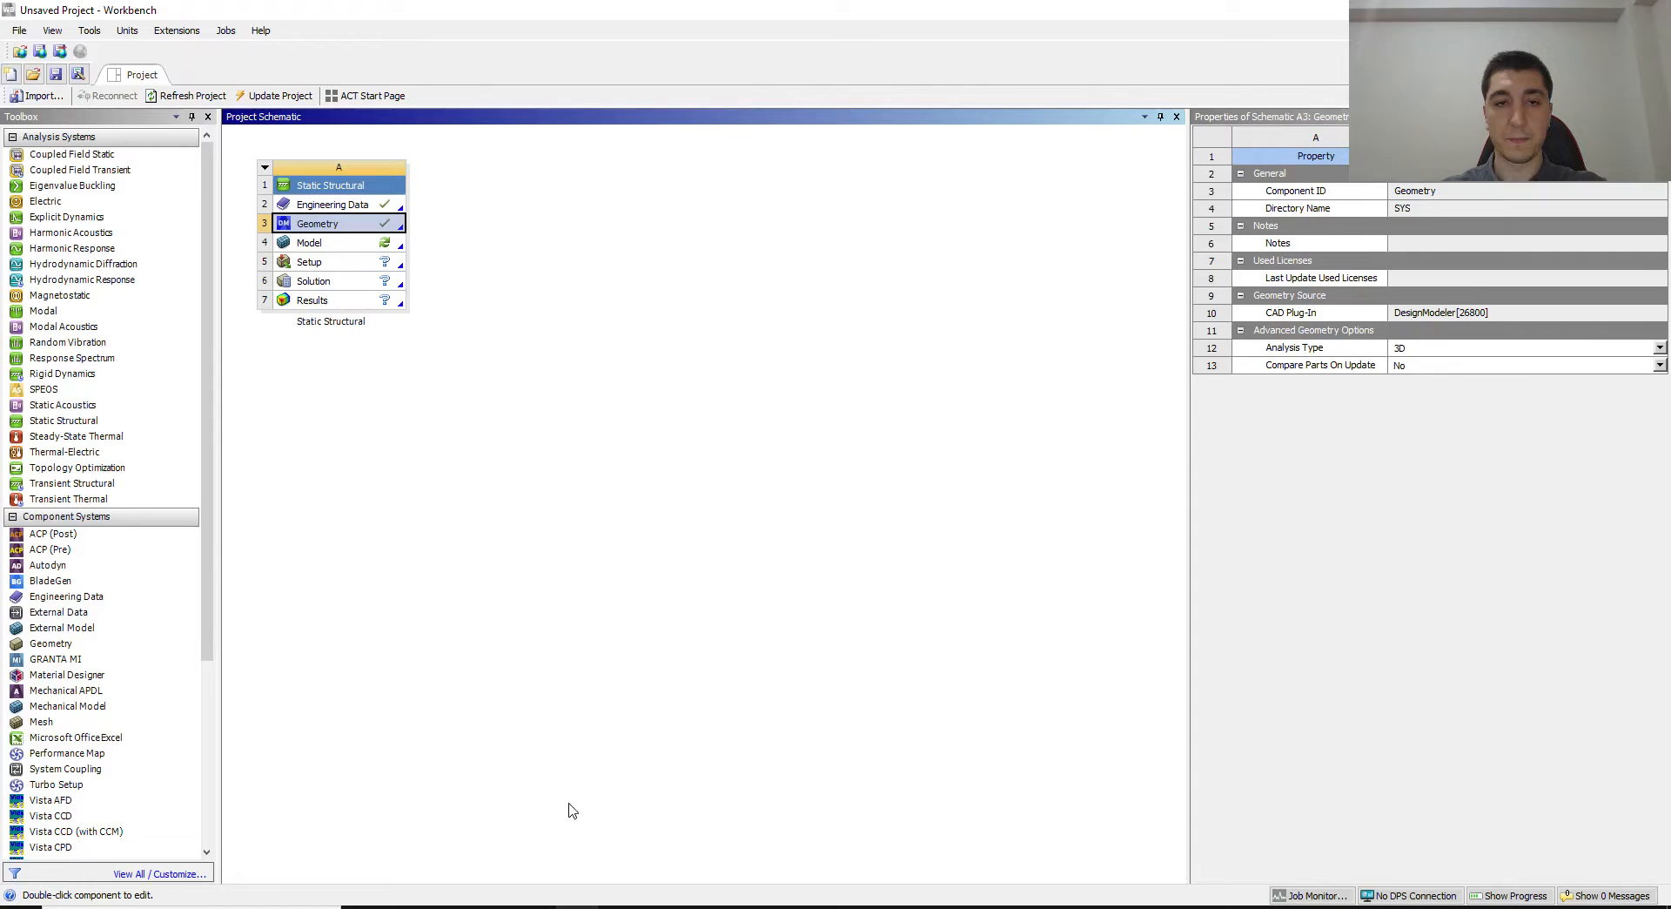
pyautogui.click(359, 245)
pyautogui.rightClick(359, 246)
pyautogui.click(485, 367)
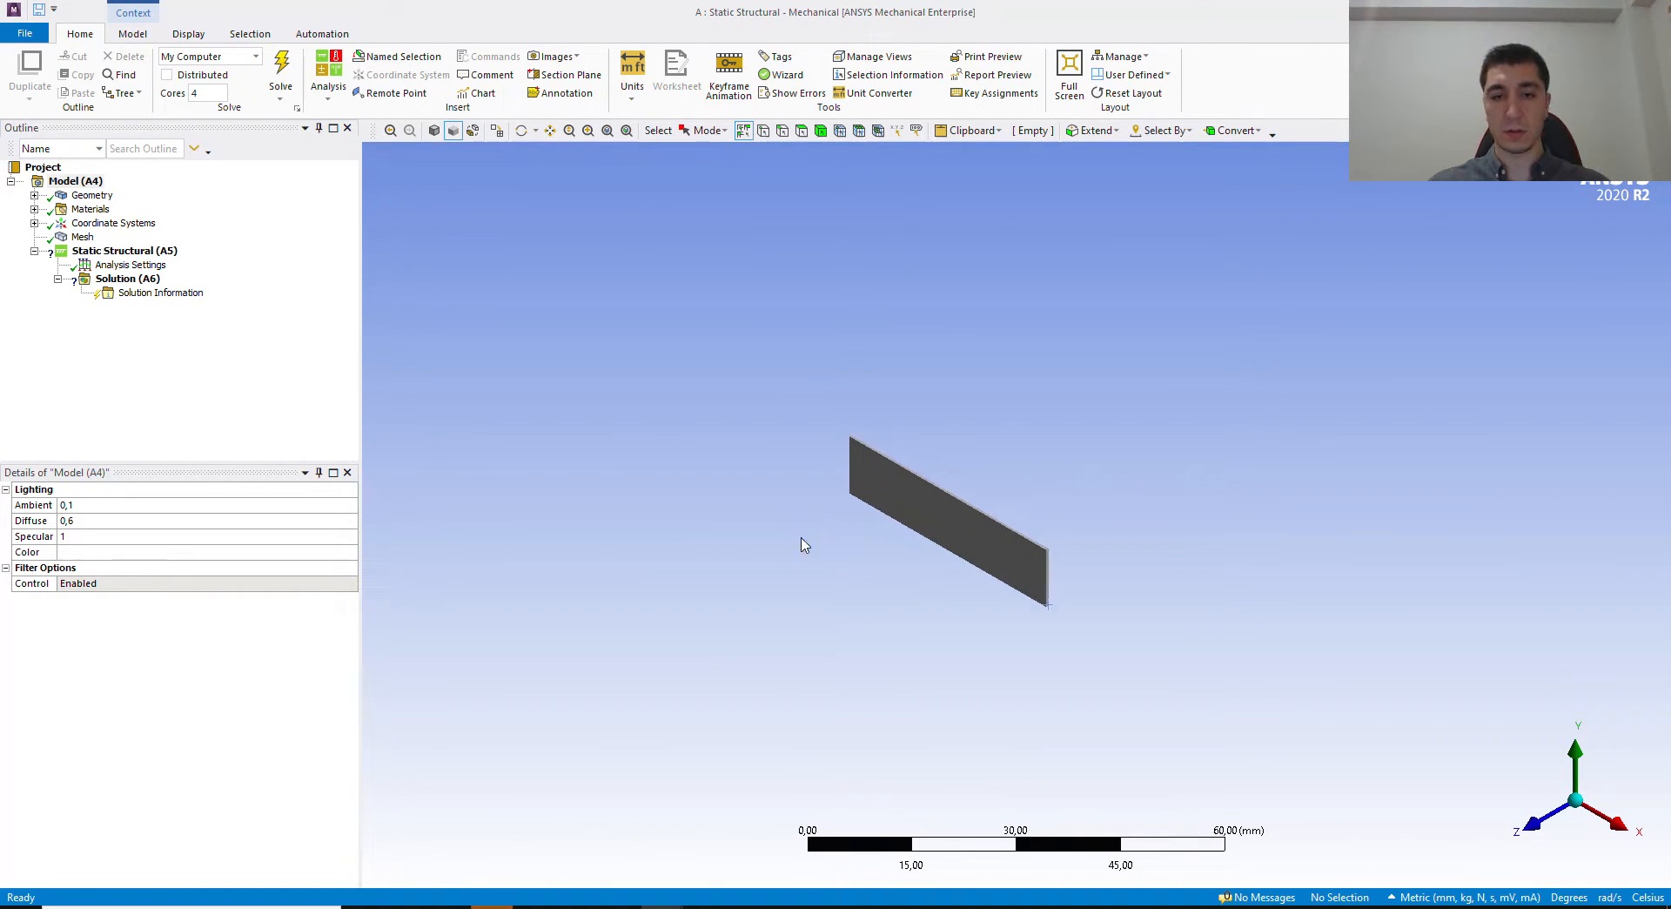
# Step: Show the plate's mesh and insert a new coordinate system under Coordinate Systems
pyautogui.click(83, 237)
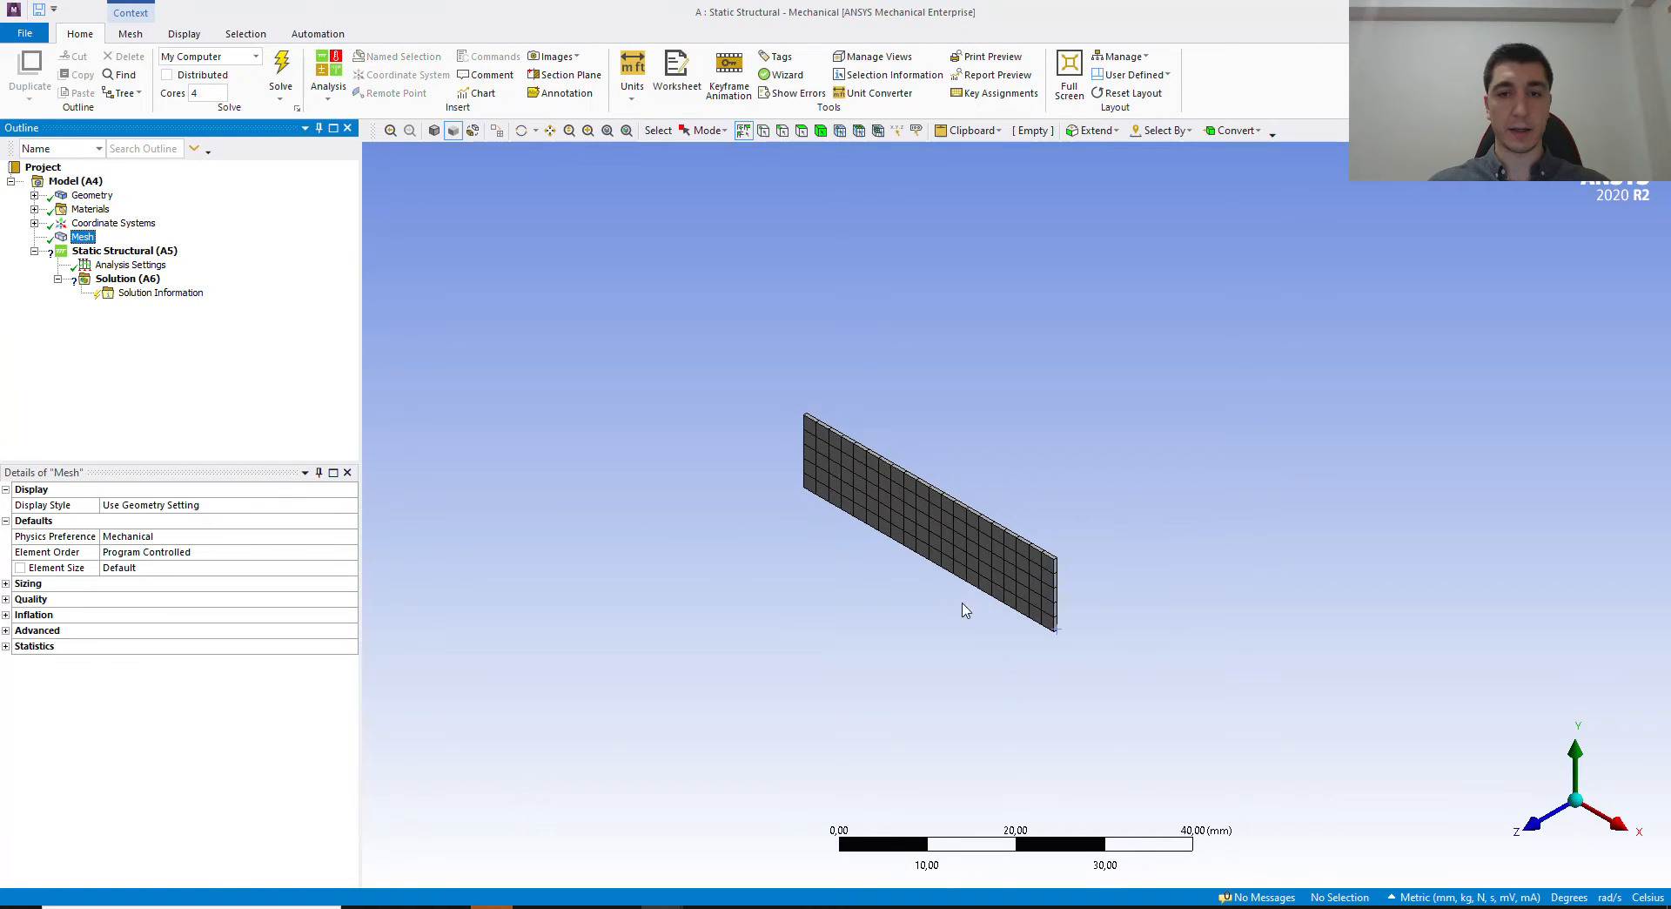
pyautogui.click(34, 223)
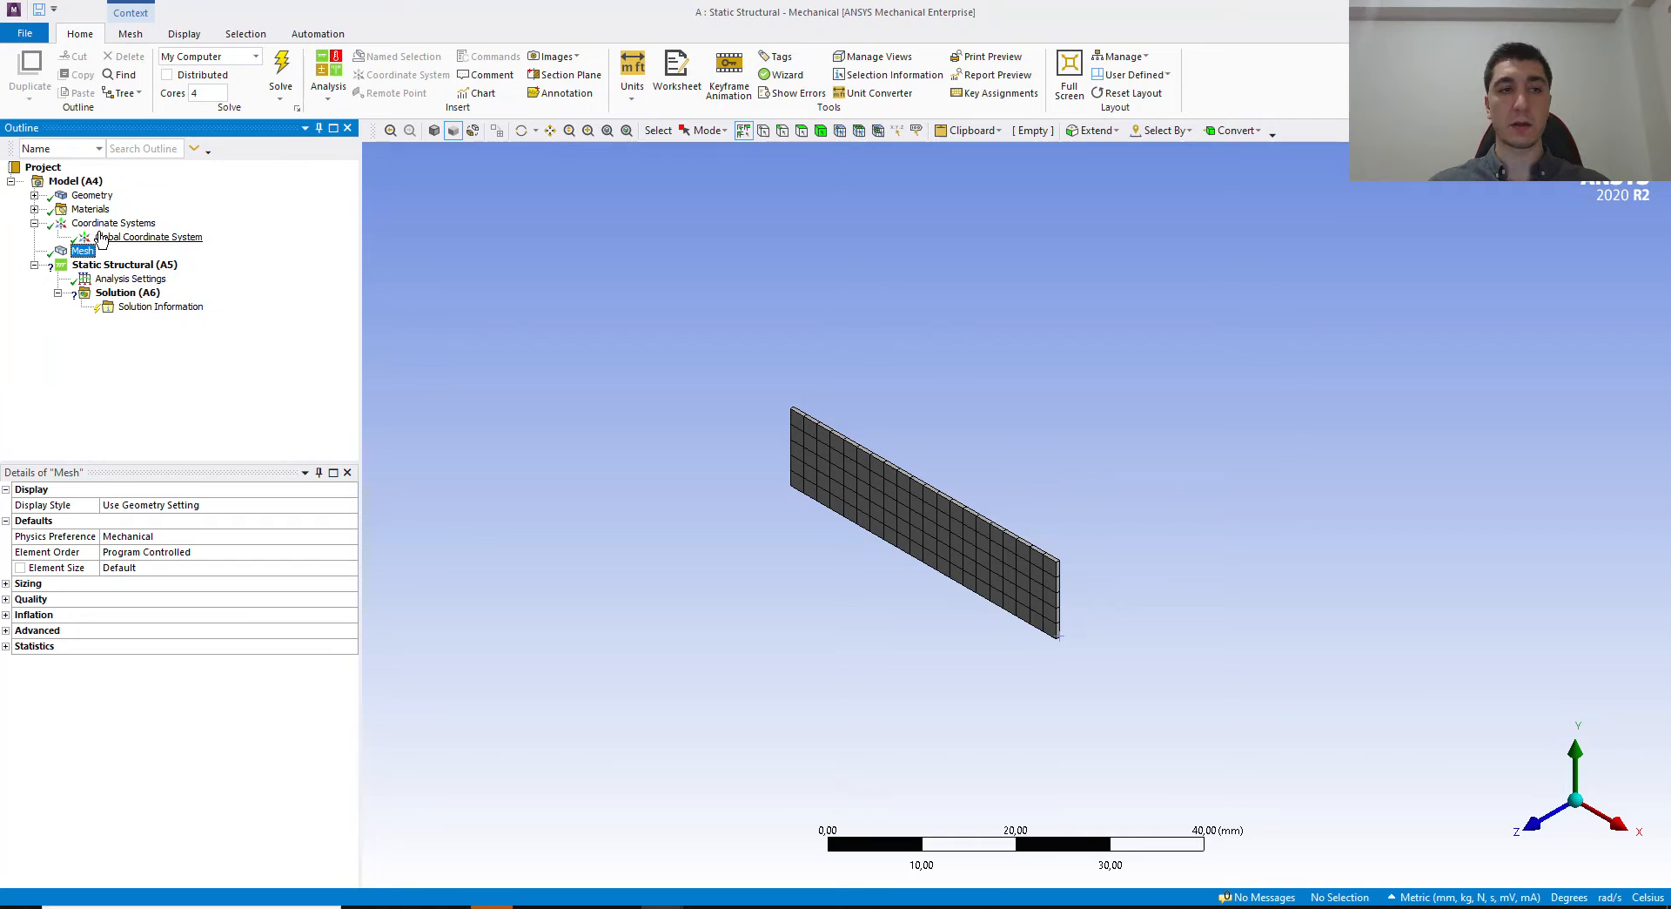
pyautogui.scroll(1, 714, 480)
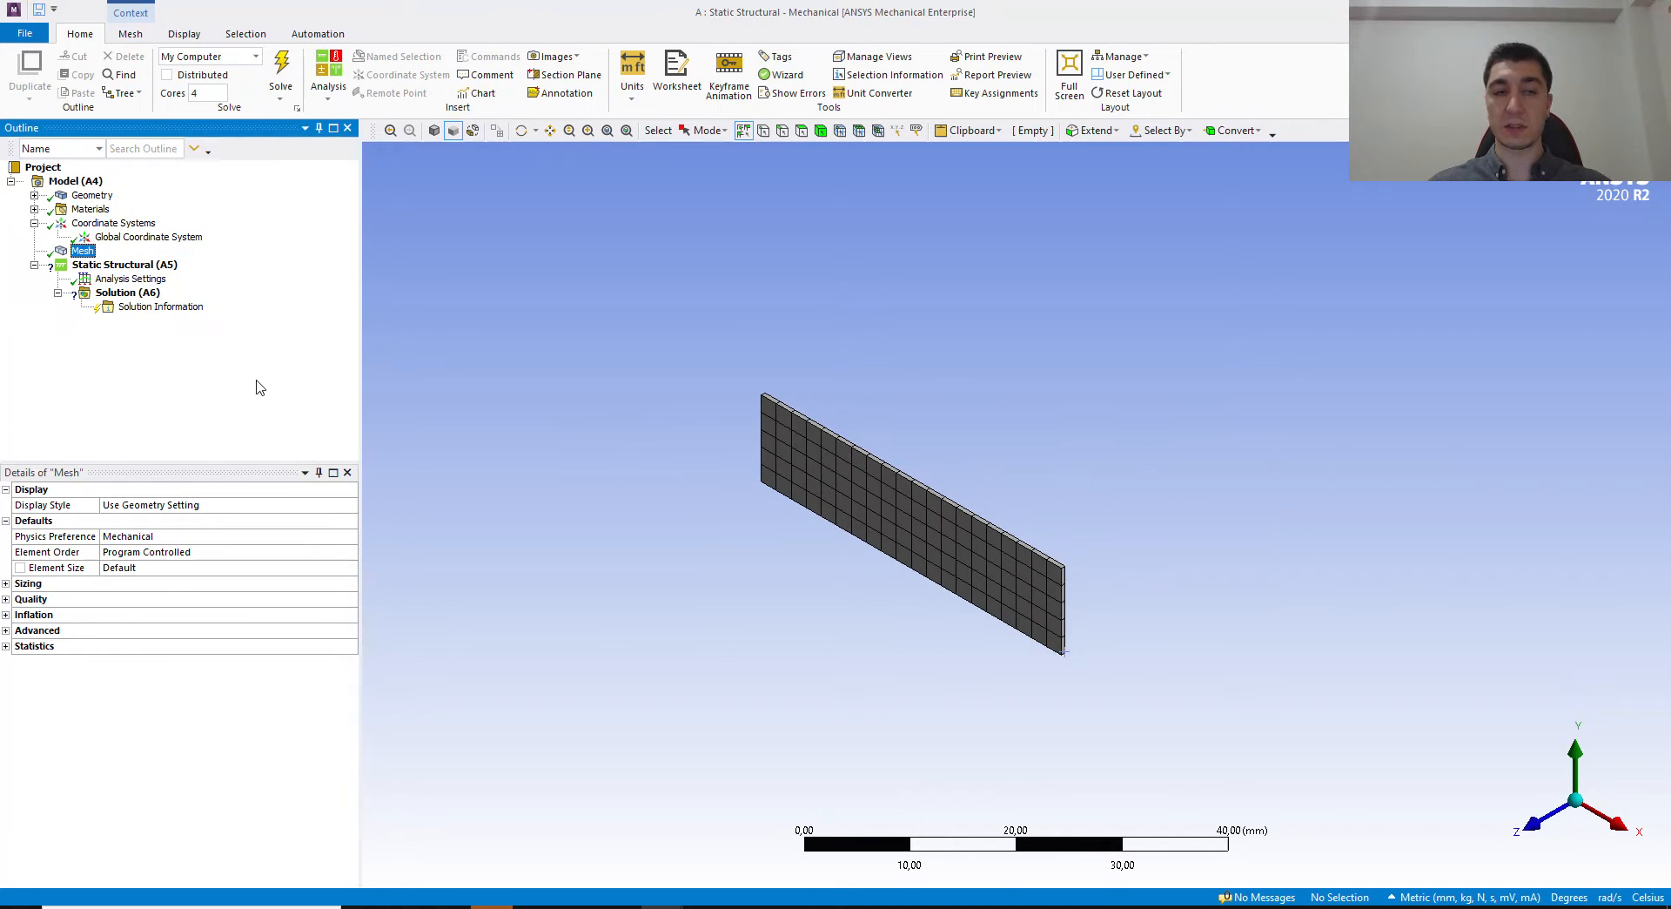
pyautogui.rightClick(108, 225)
pyautogui.moveTo(172, 238)
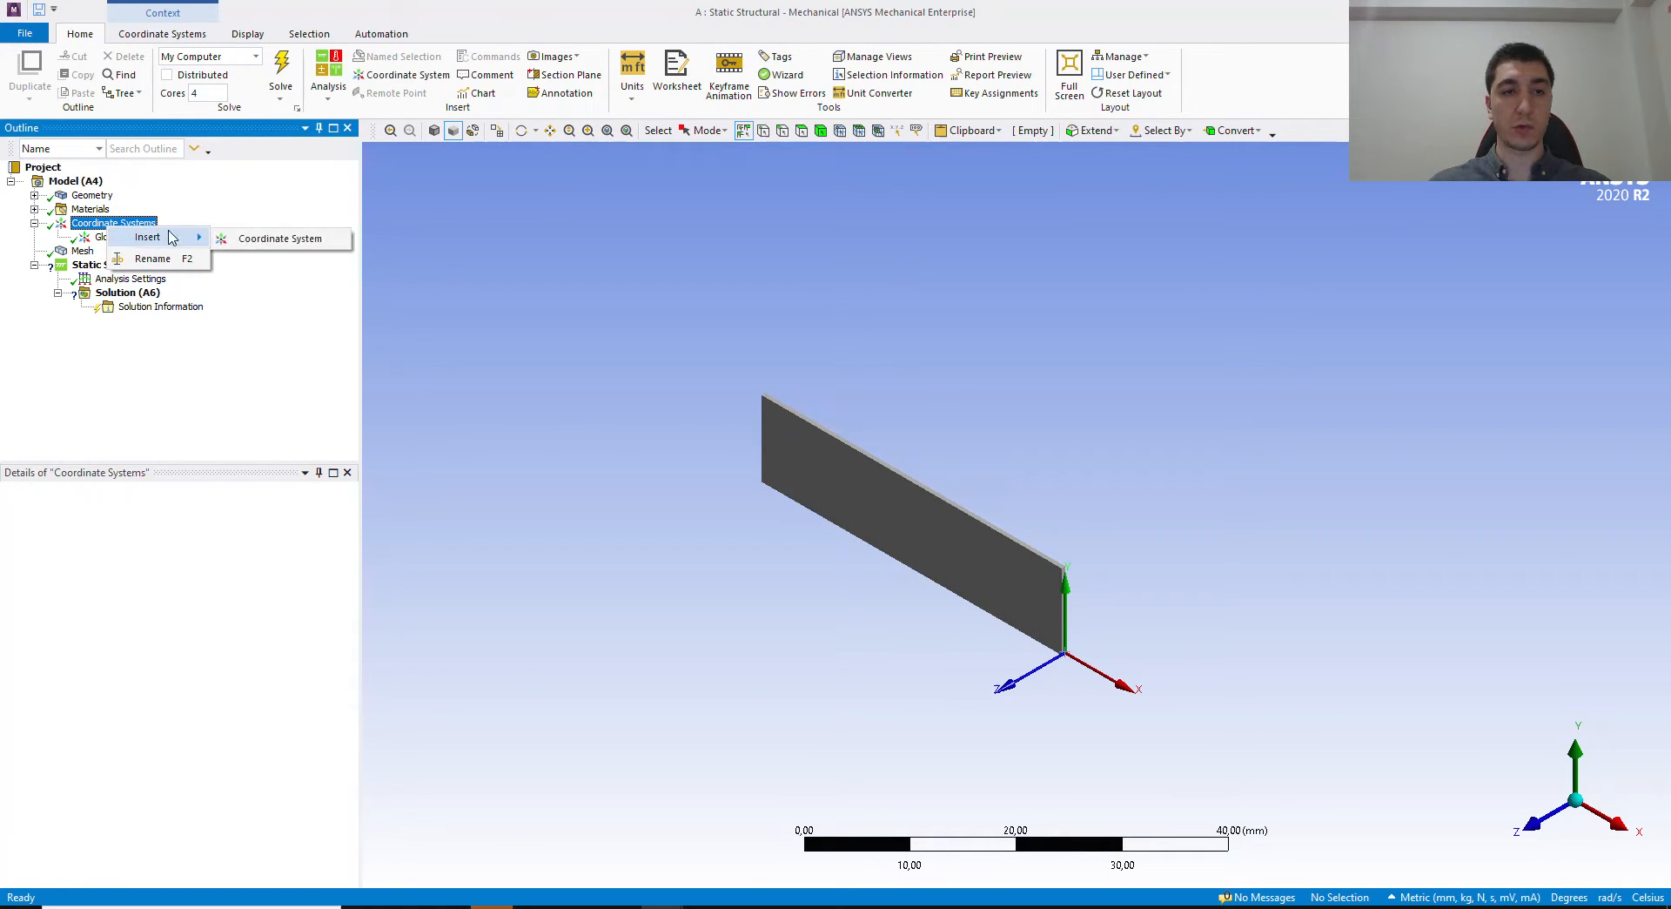
pyautogui.click(259, 241)
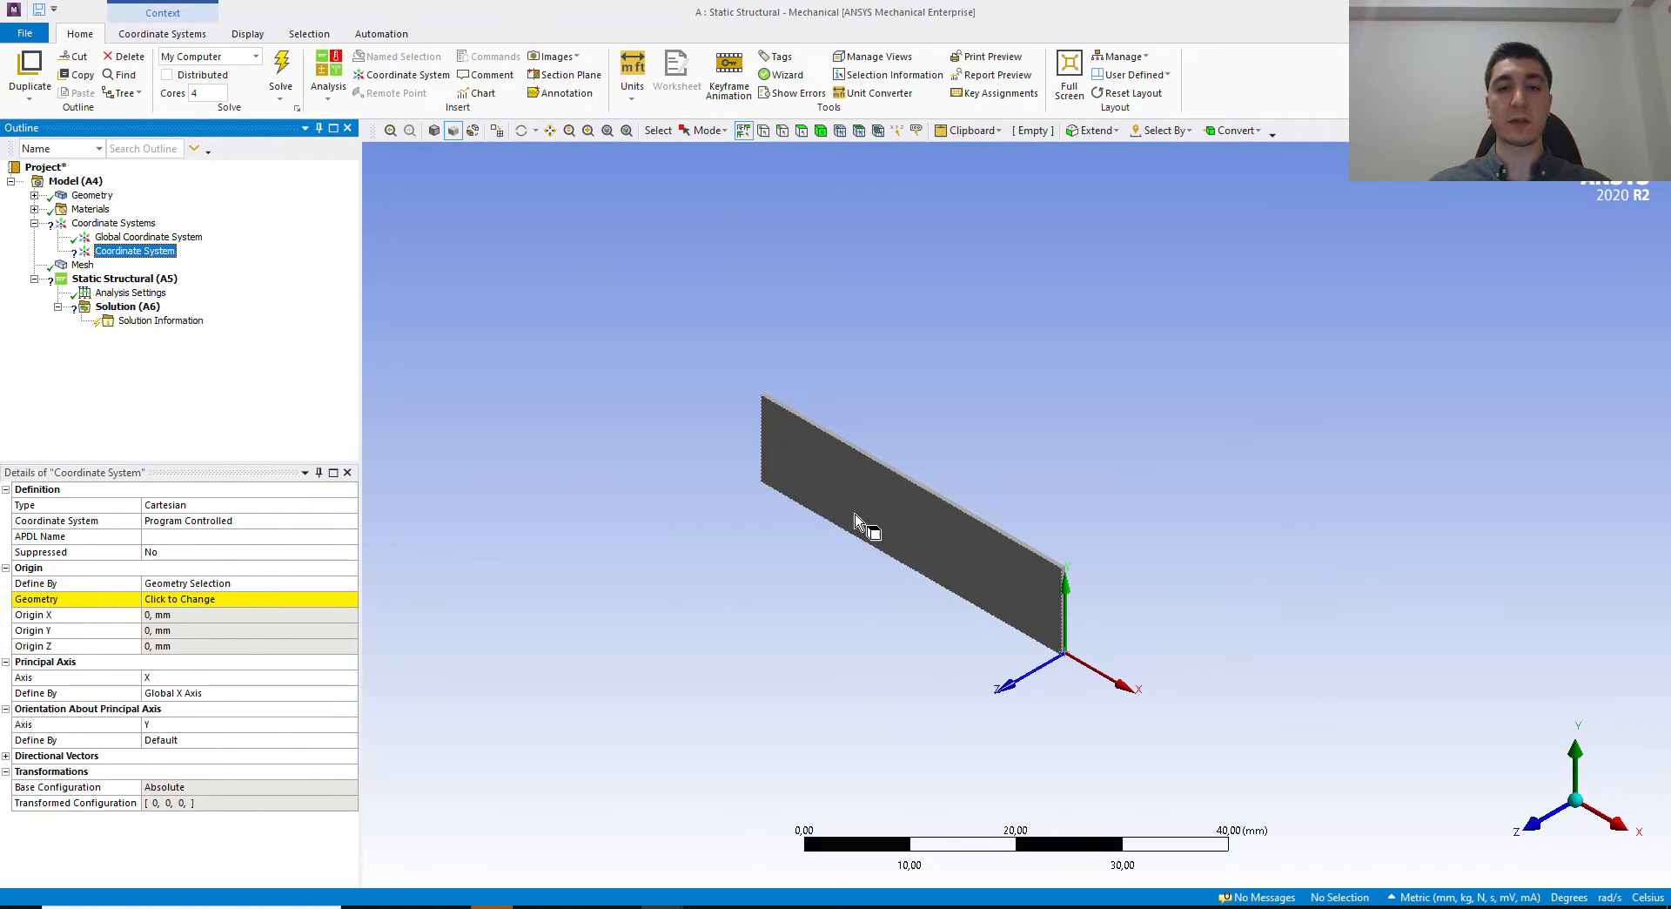
# Step: Set the new coordinate system's origin geometry to the whole plate body instead of a single face
pyautogui.click(205, 601)
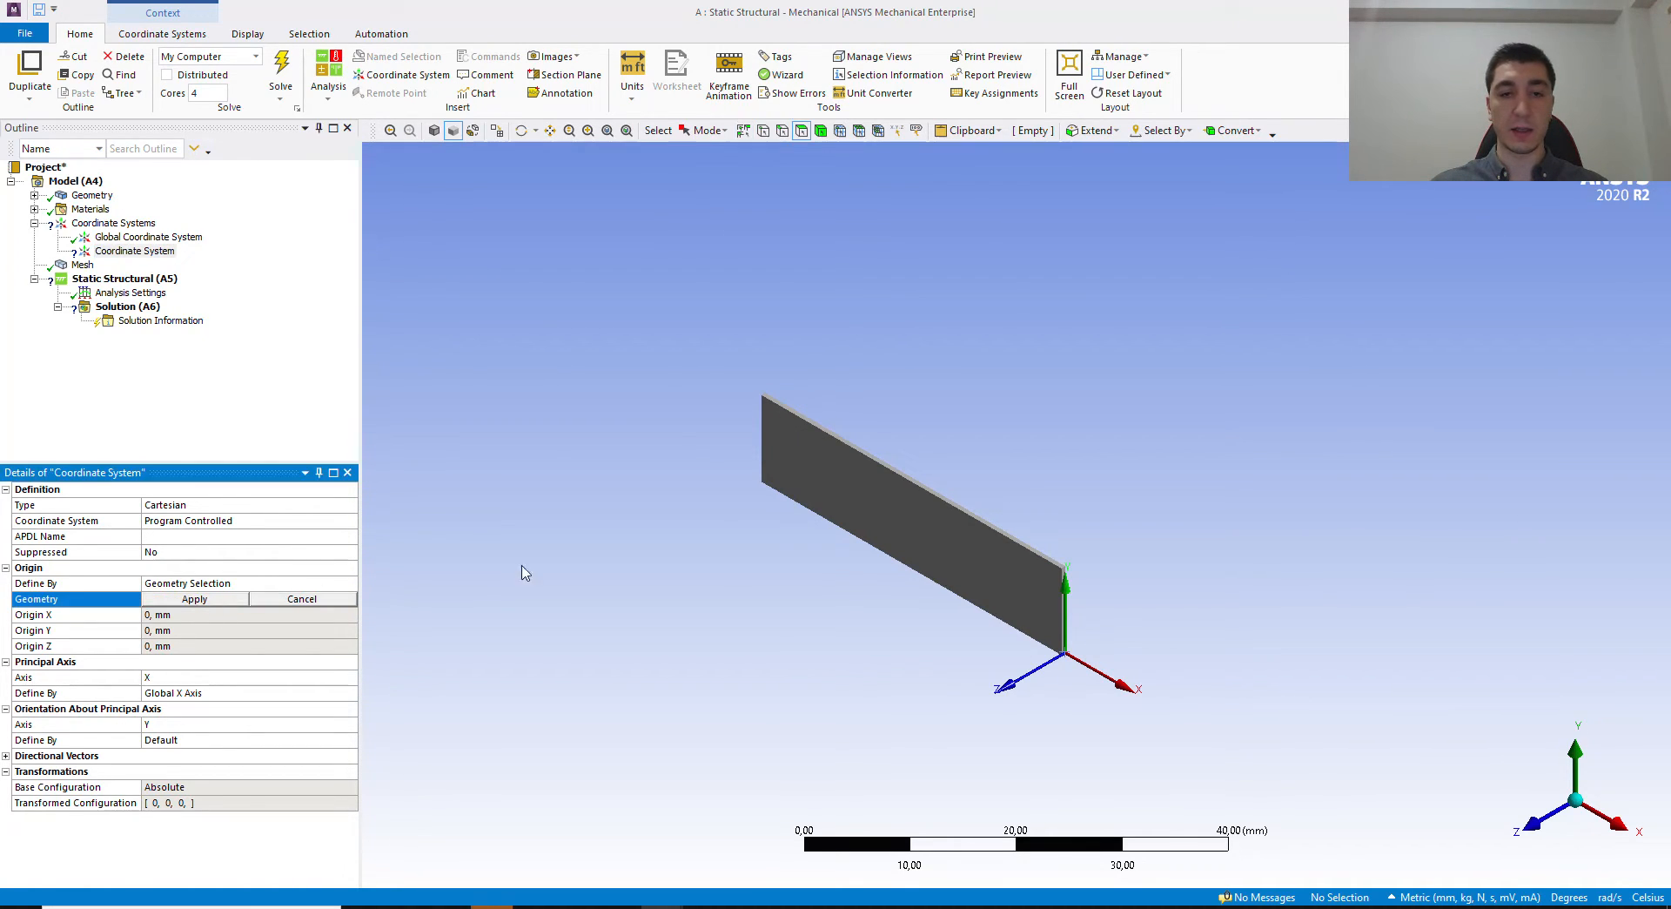
pyautogui.click(899, 545)
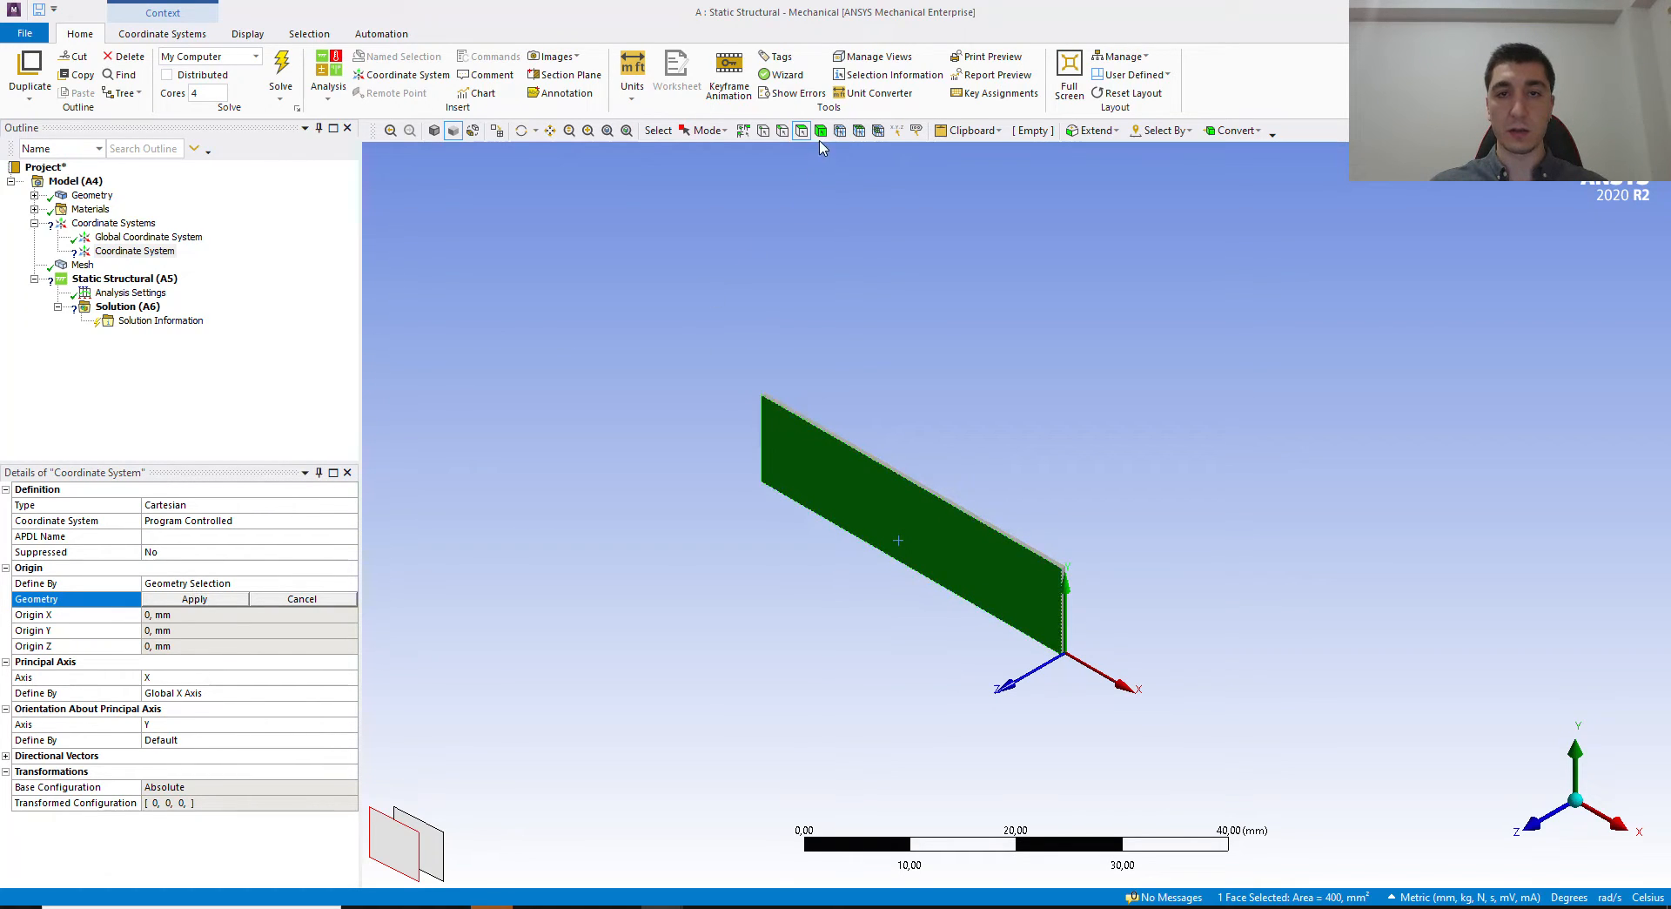
pyautogui.click(821, 130)
pyautogui.click(931, 541)
pyautogui.click(195, 600)
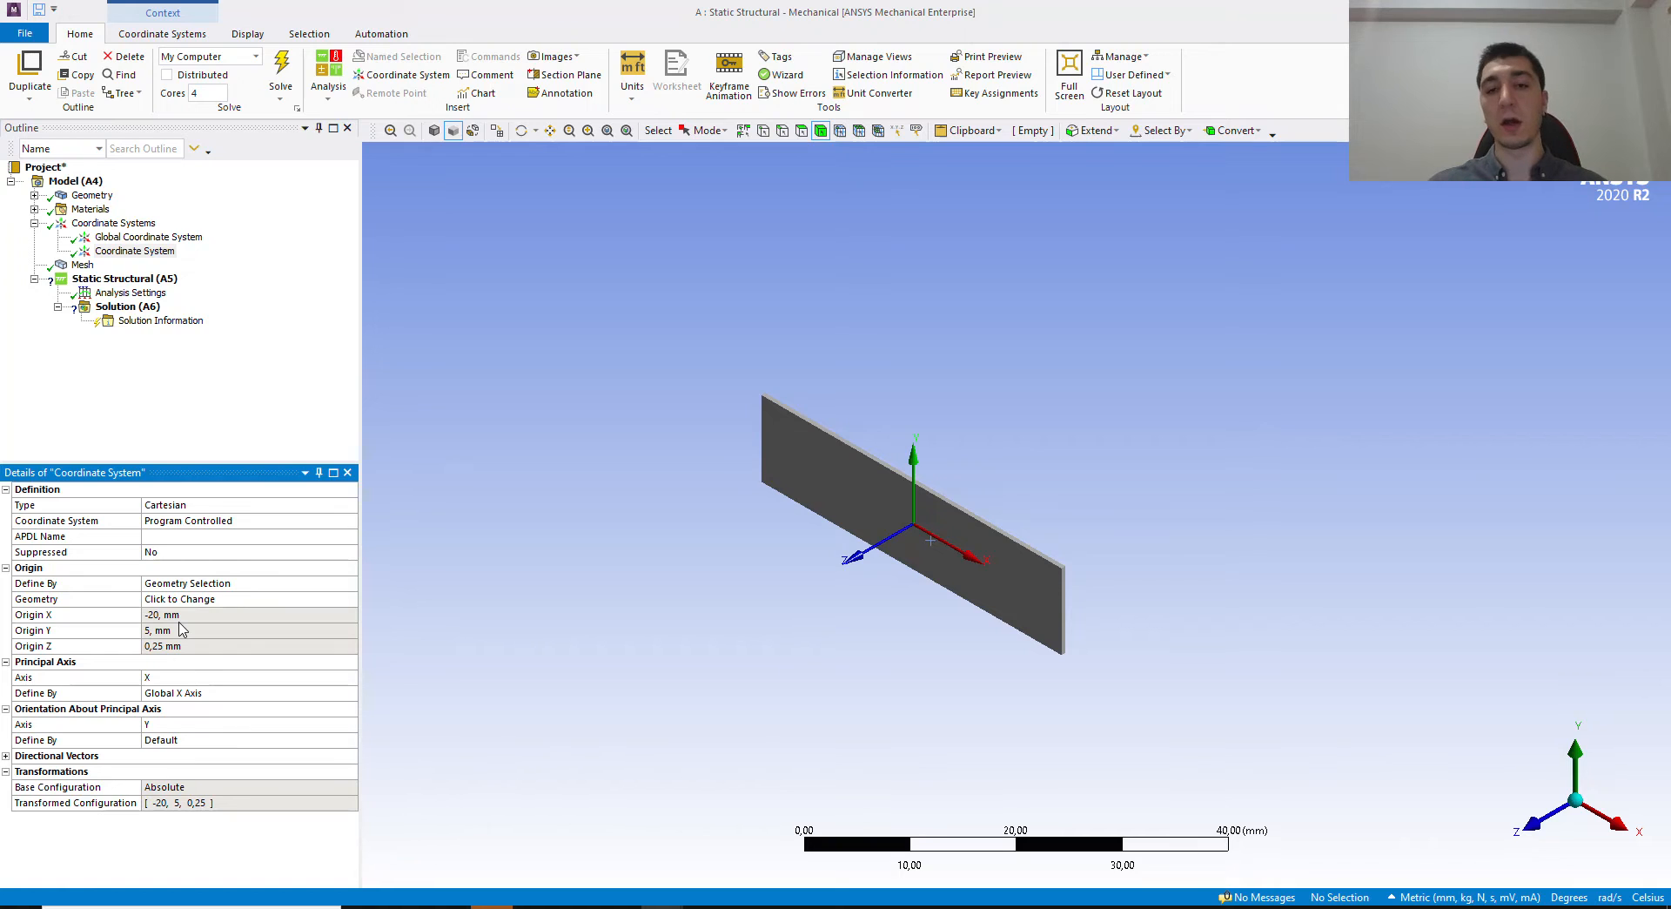
pyautogui.moveTo(818, 510); pyautogui.dragTo(879, 550, button='middle')
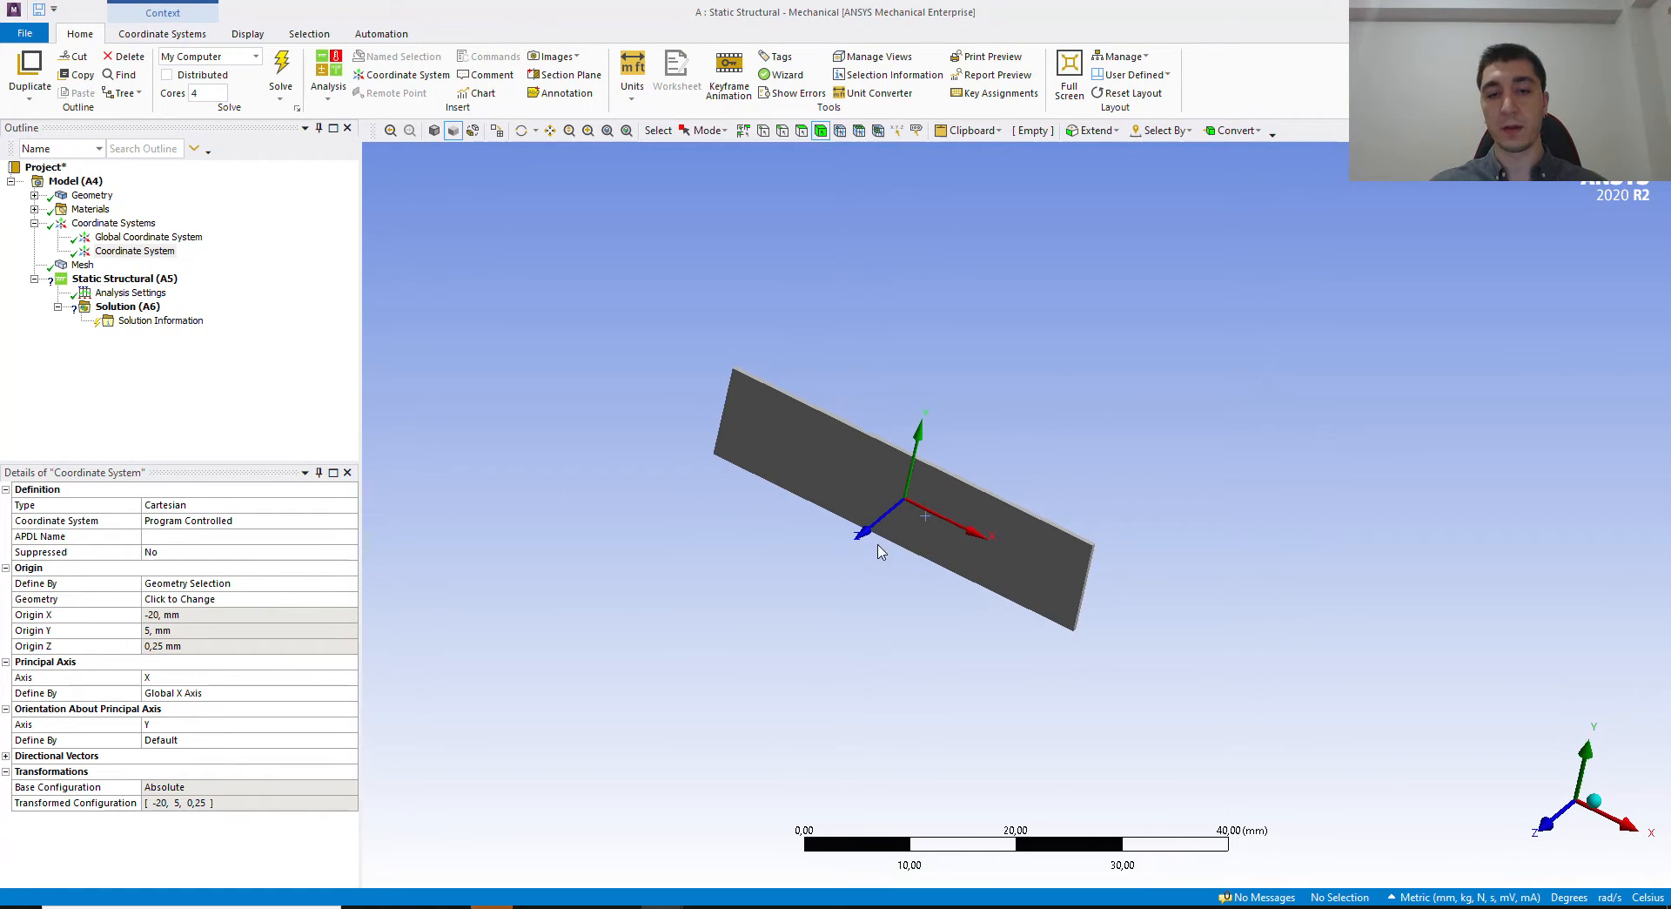
# Step: Switch to the Crack Growth.pptx presentation in PowerPoint, review the Semi-Elliptical Crack slides' settings and axis orientation, and return to Mechanical
pyautogui.click(531, 906)
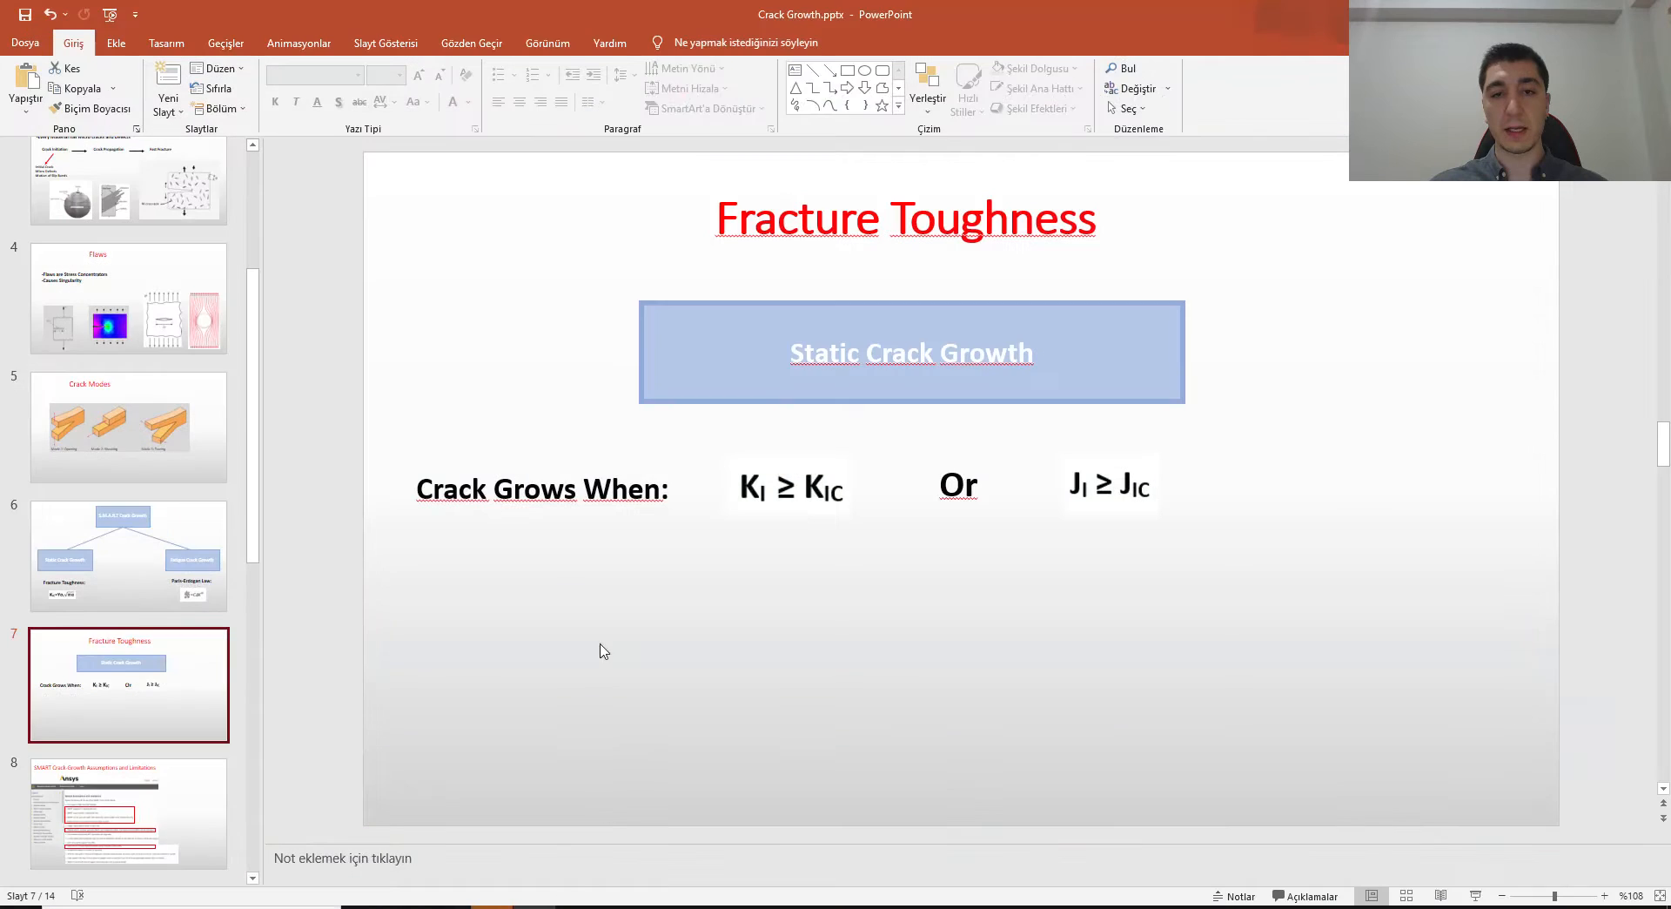
pyautogui.scroll(1, 175, 552)
pyautogui.scroll(-3, 165, 474)
pyautogui.scroll(-5, 161, 470)
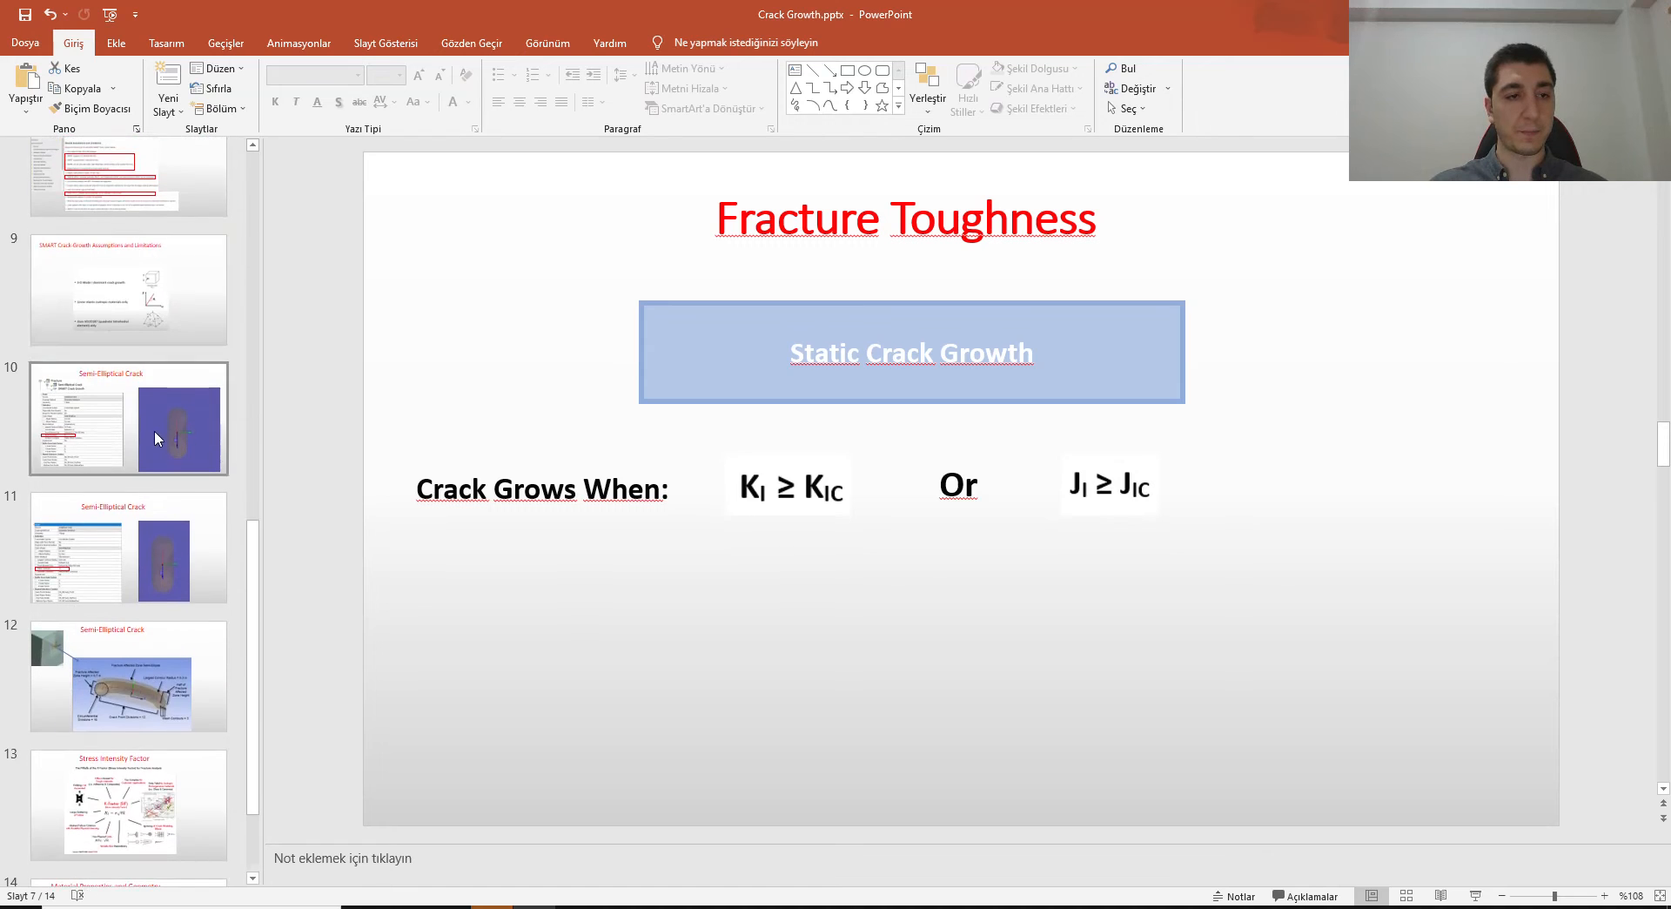
pyautogui.click(154, 428)
pyautogui.click(198, 537)
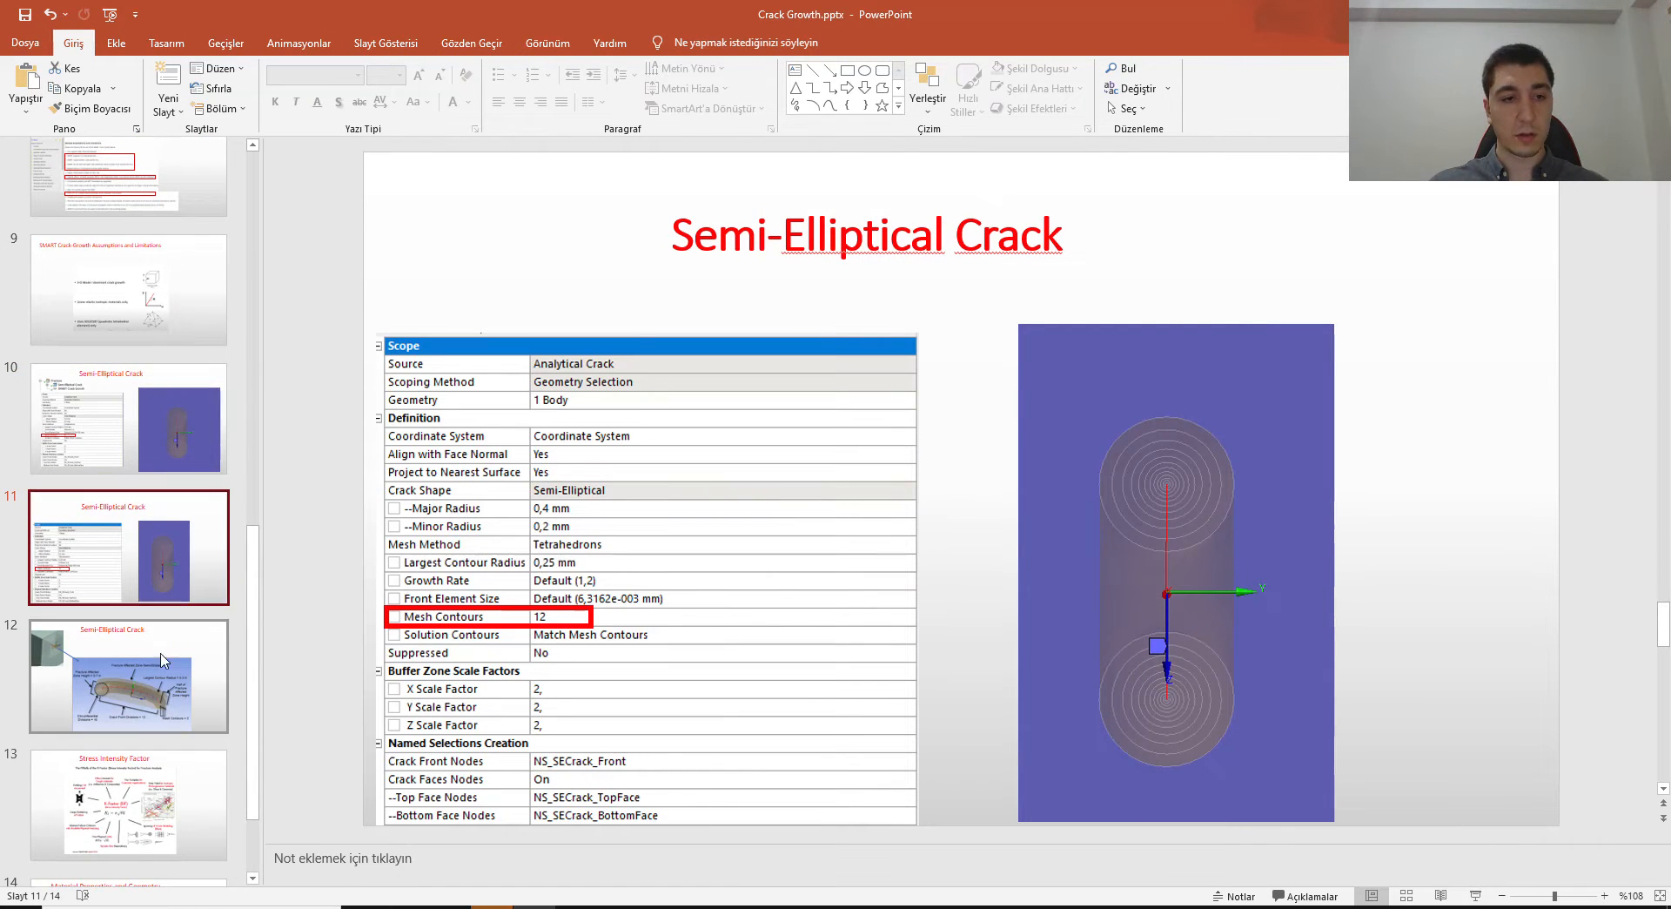
pyautogui.click(131, 677)
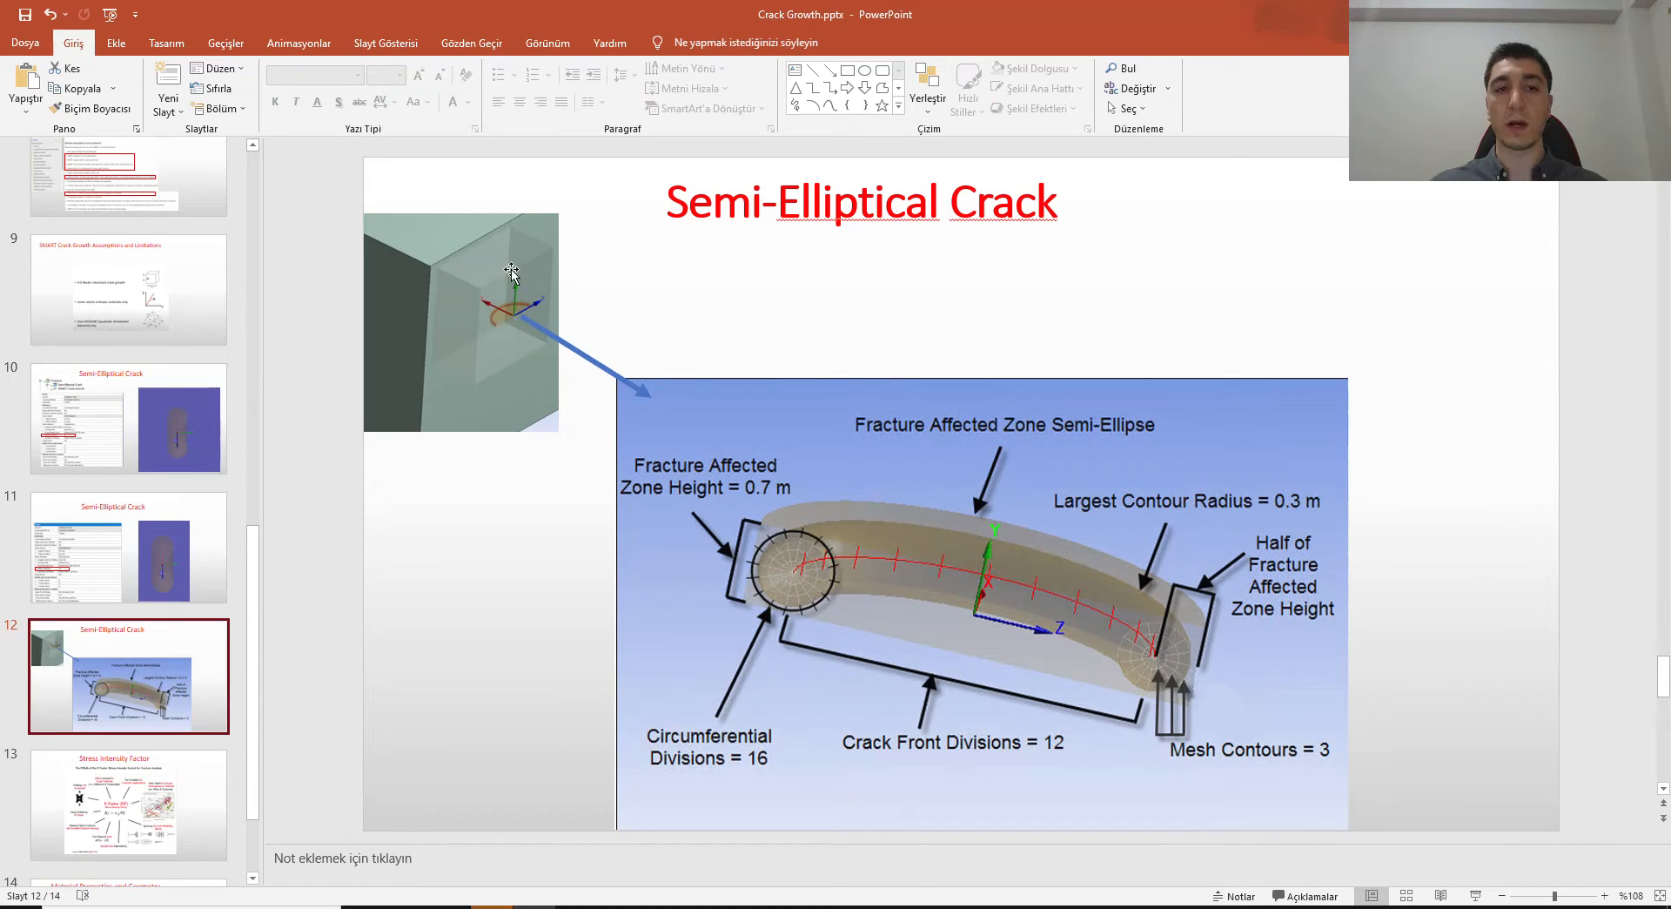
pyautogui.click(1570, 14)
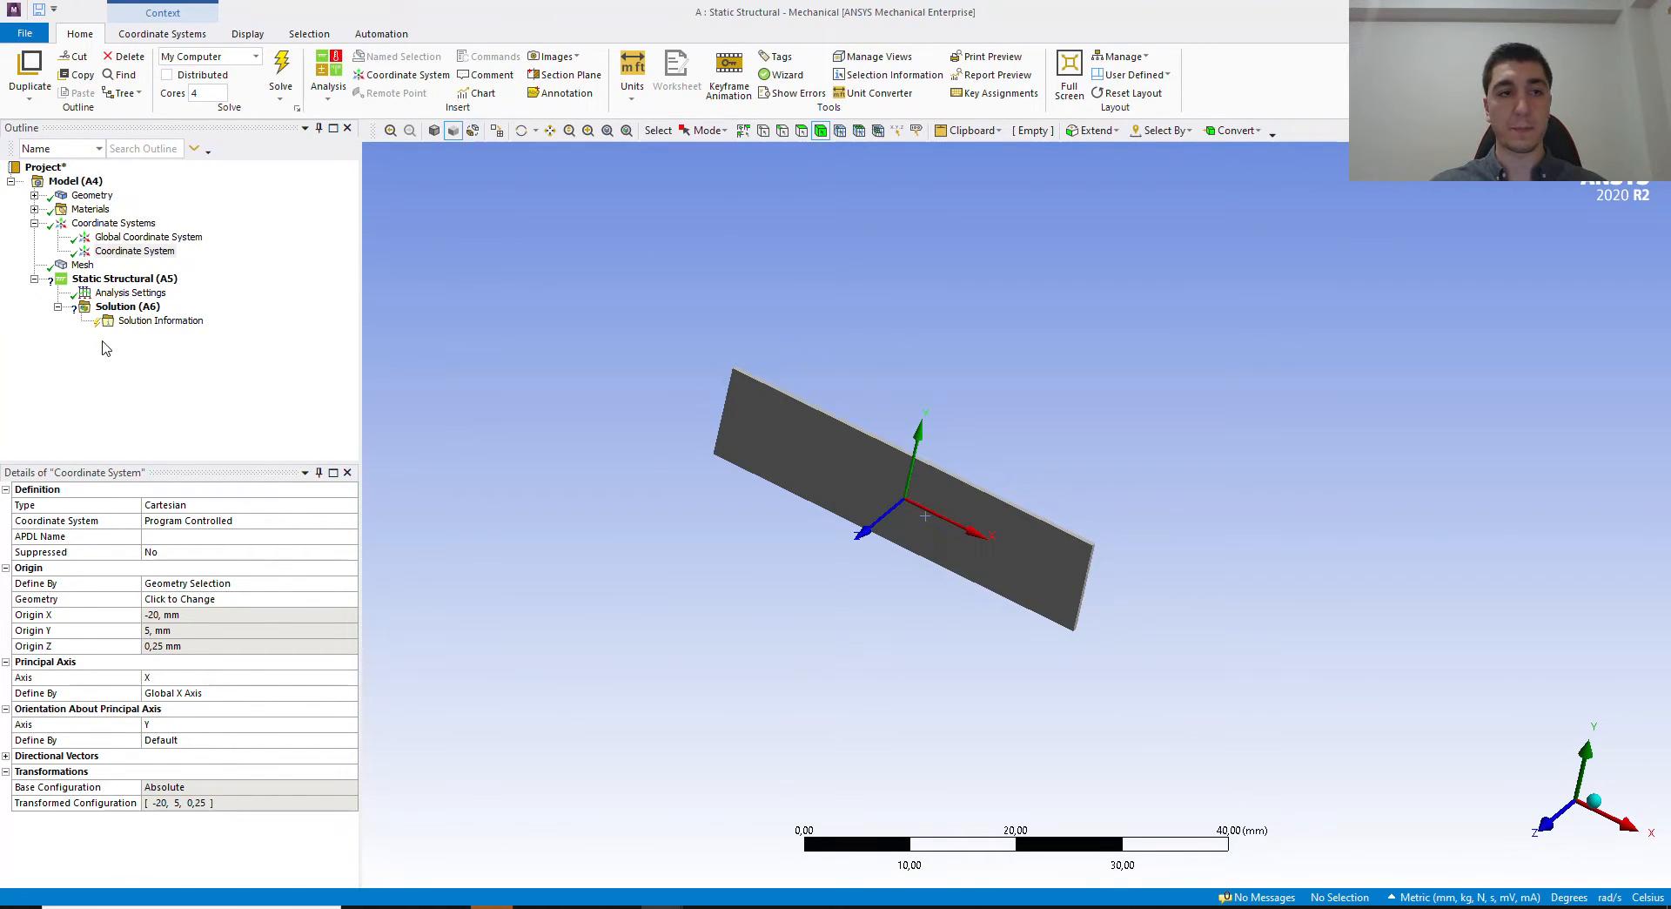
# Step: Rotate the plate-centred coordinate system 90° about its Y axis
pyautogui.click(132, 251)
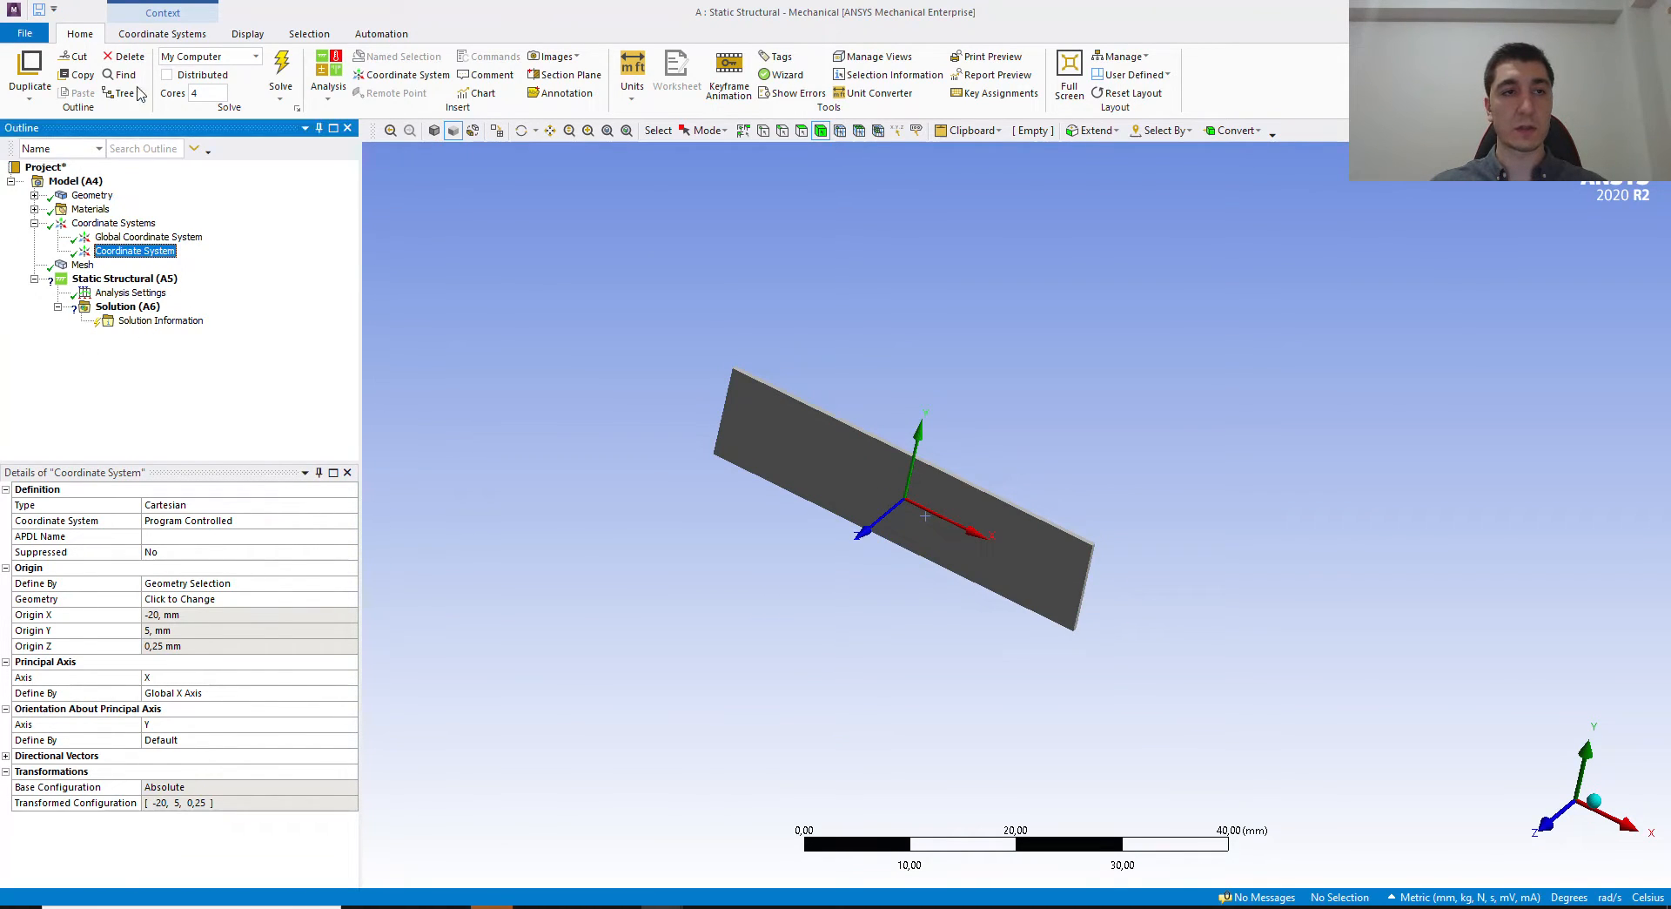
pyautogui.click(141, 37)
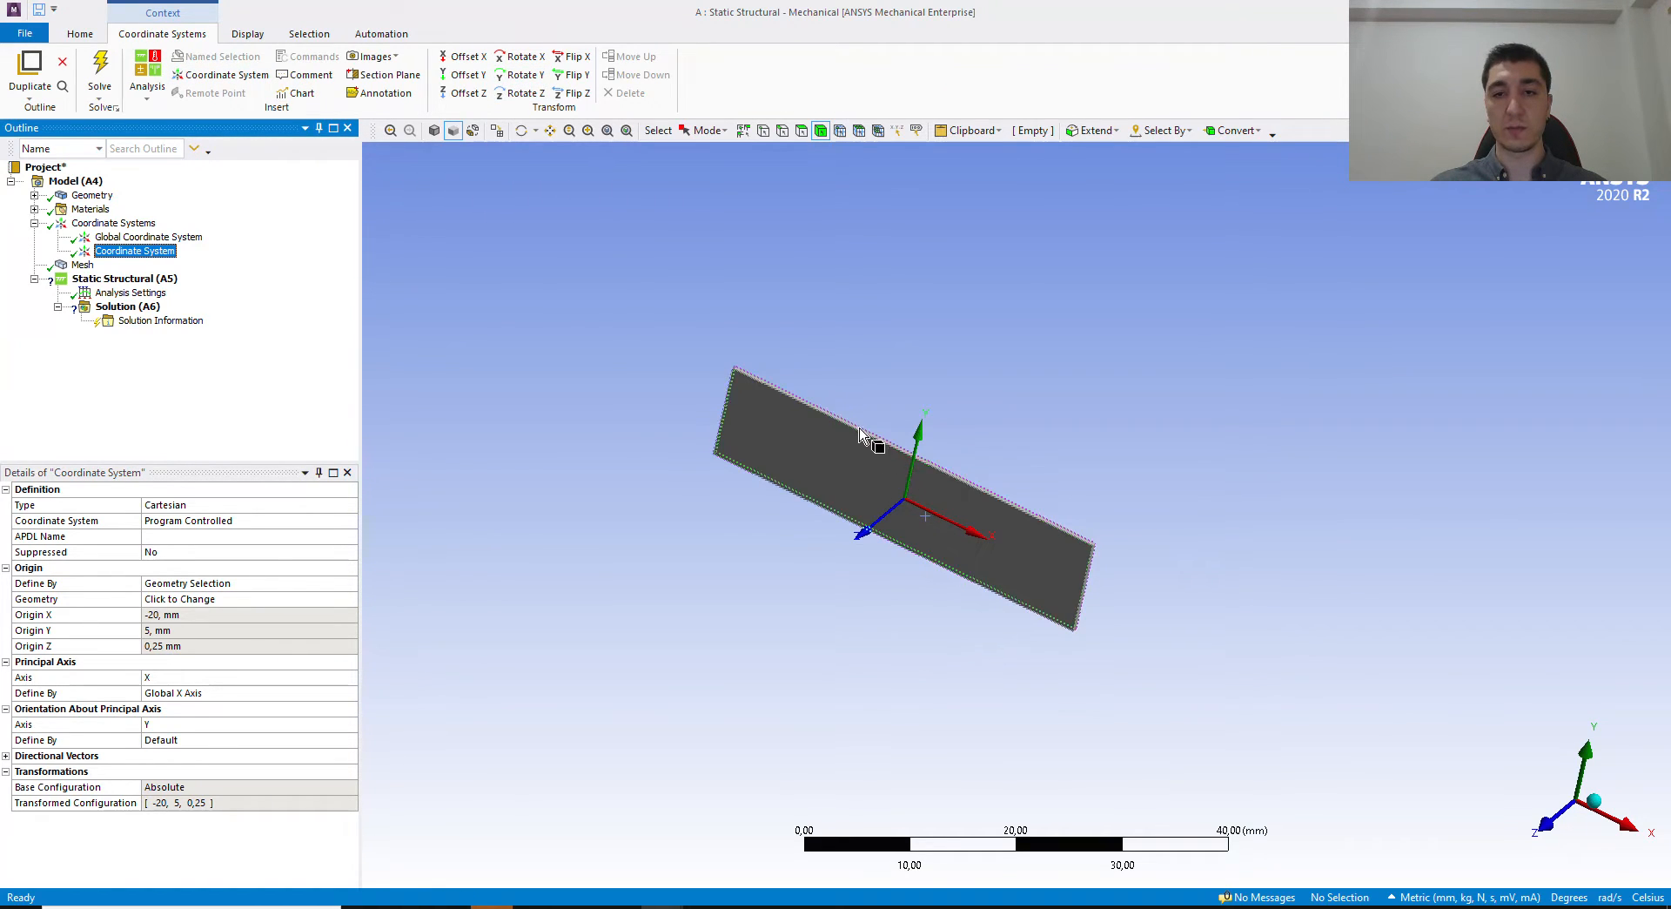
pyautogui.click(520, 75)
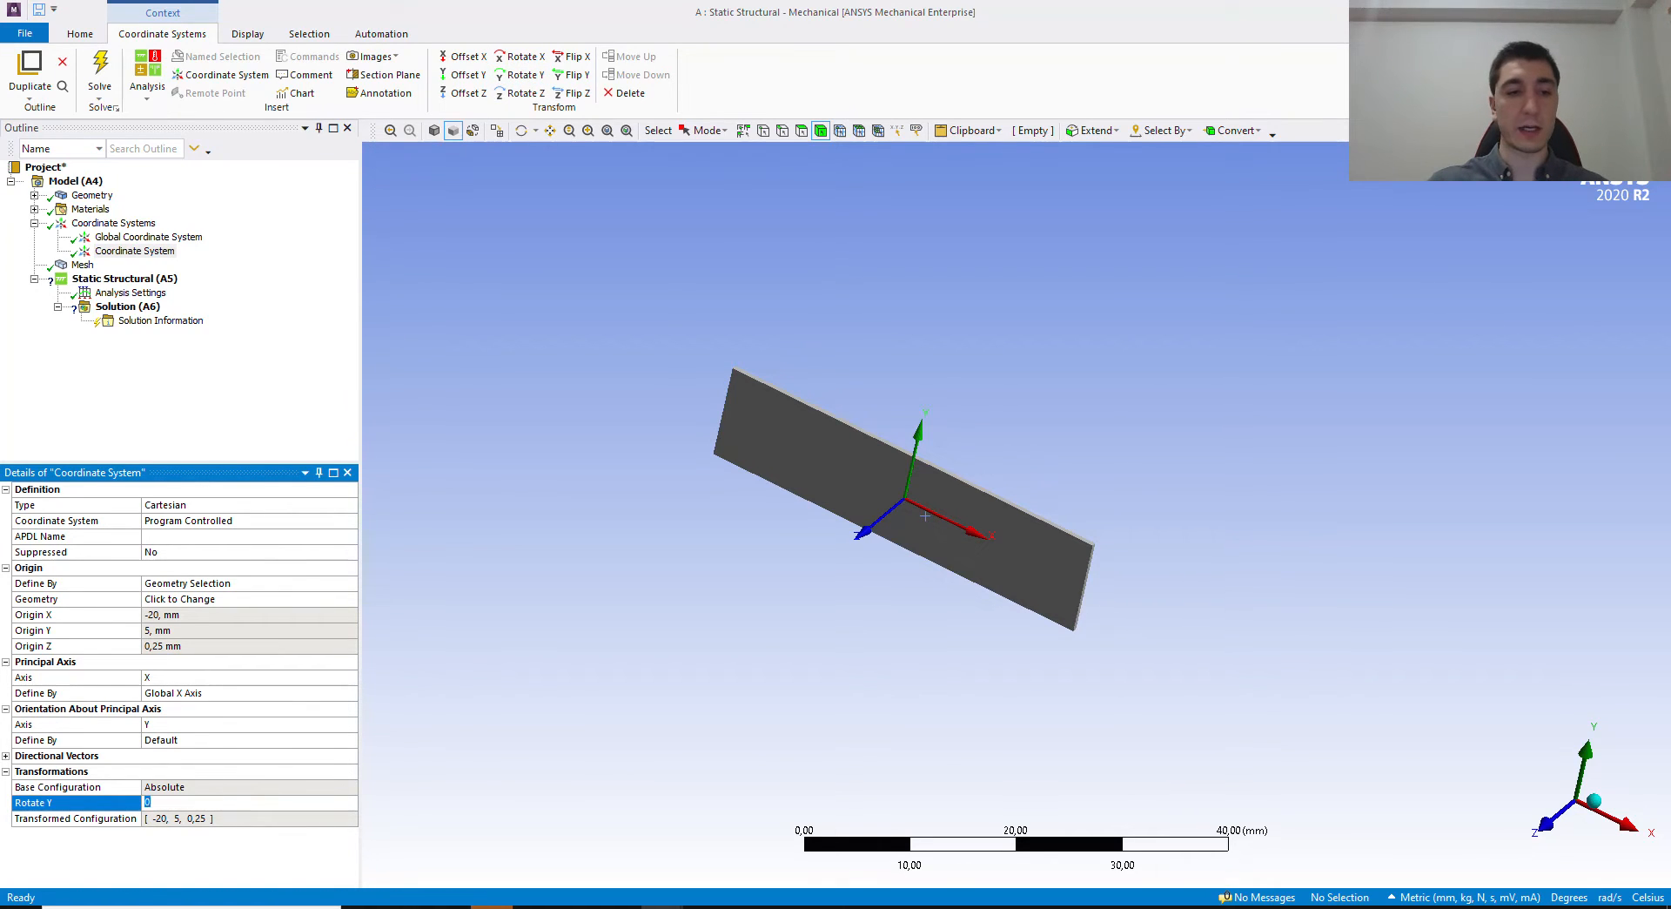
pyautogui.press('Return')
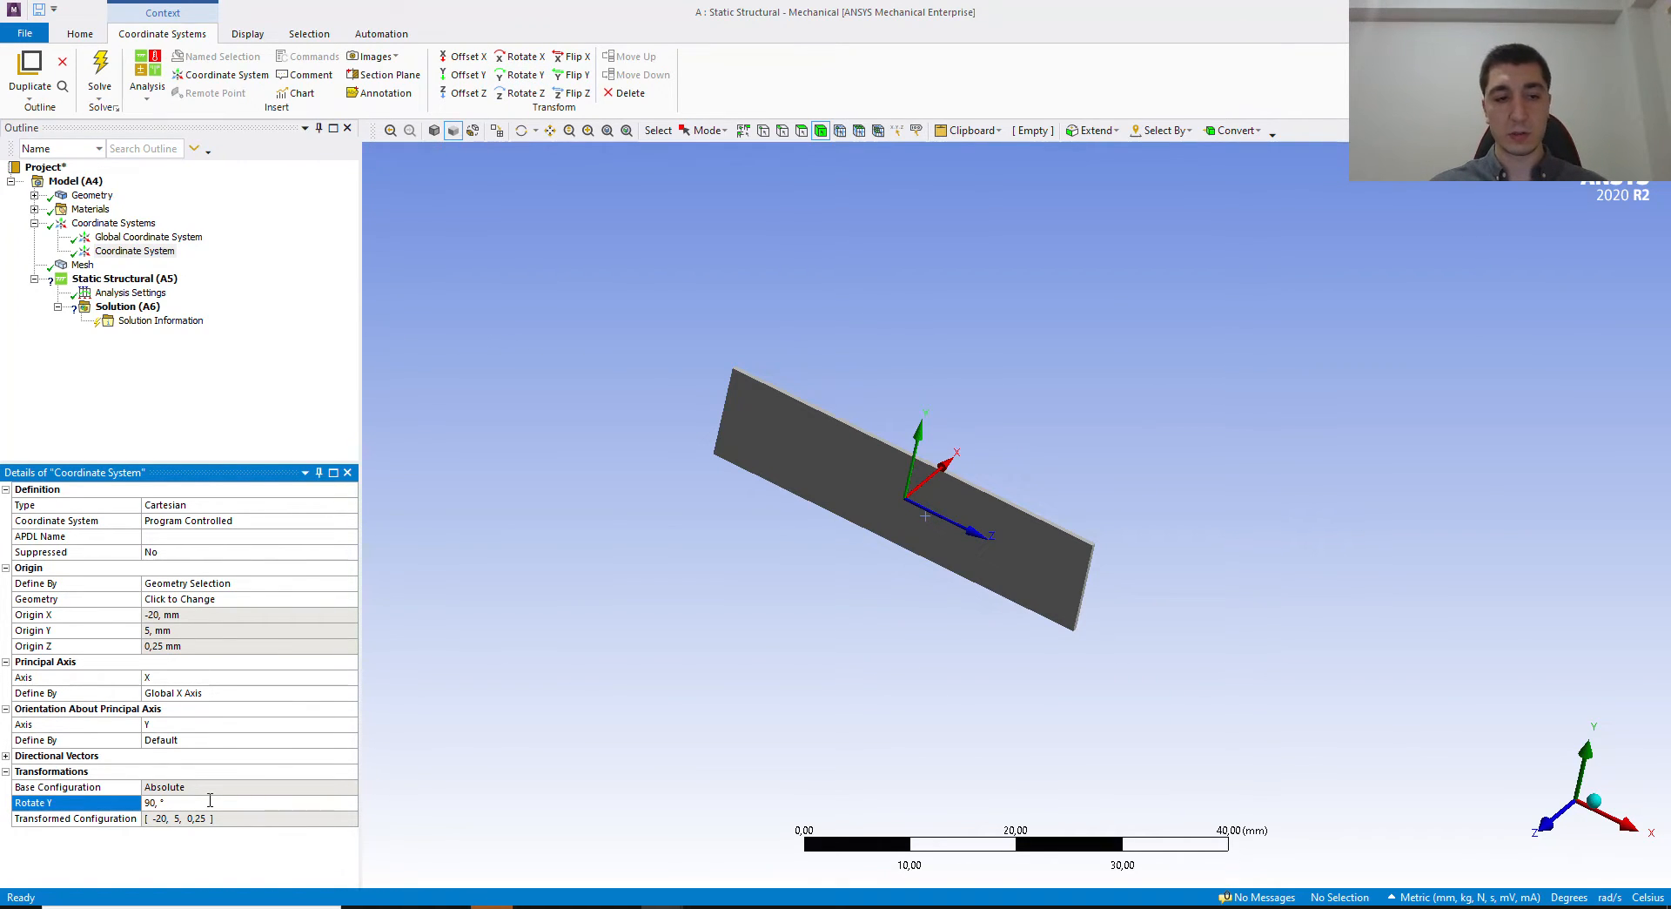
pyautogui.moveTo(859, 495)
pyautogui.mouseDown(button='middle')
pyautogui.moveTo(802, 495)
pyautogui.moveTo(906, 485)
pyautogui.moveTo(849, 493)
pyautogui.mouseUp(button='middle')
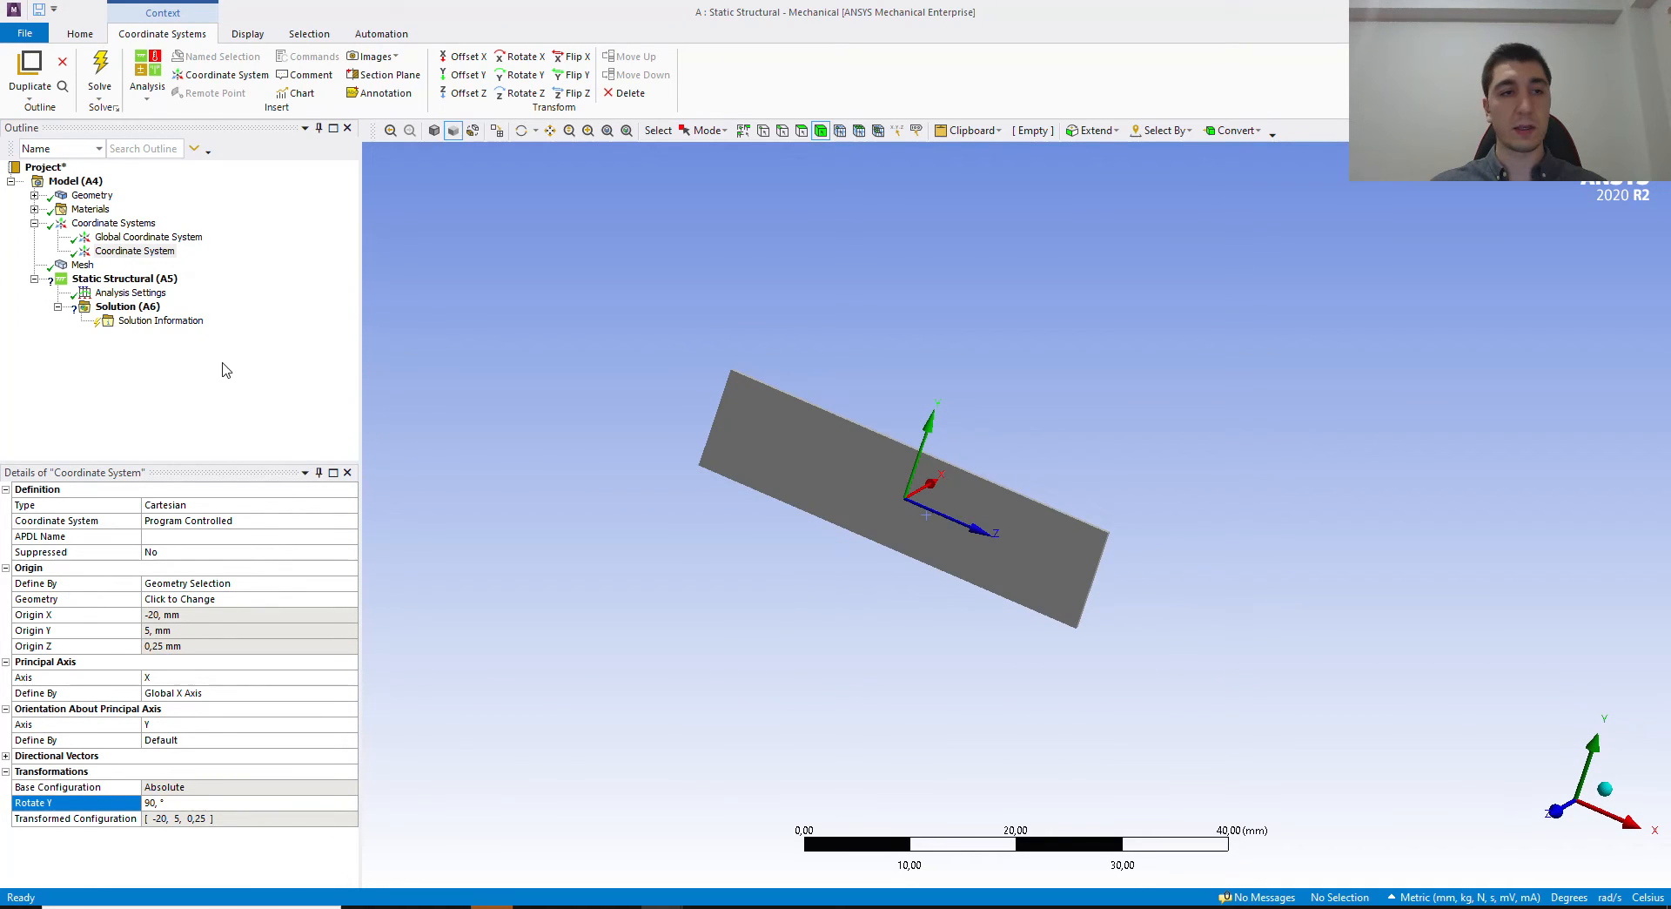
# Step: Insert a Fracture object under the Model and add a Semi-Elliptical Crack to it
pyautogui.rightClick(90, 184)
pyautogui.moveTo(126, 195)
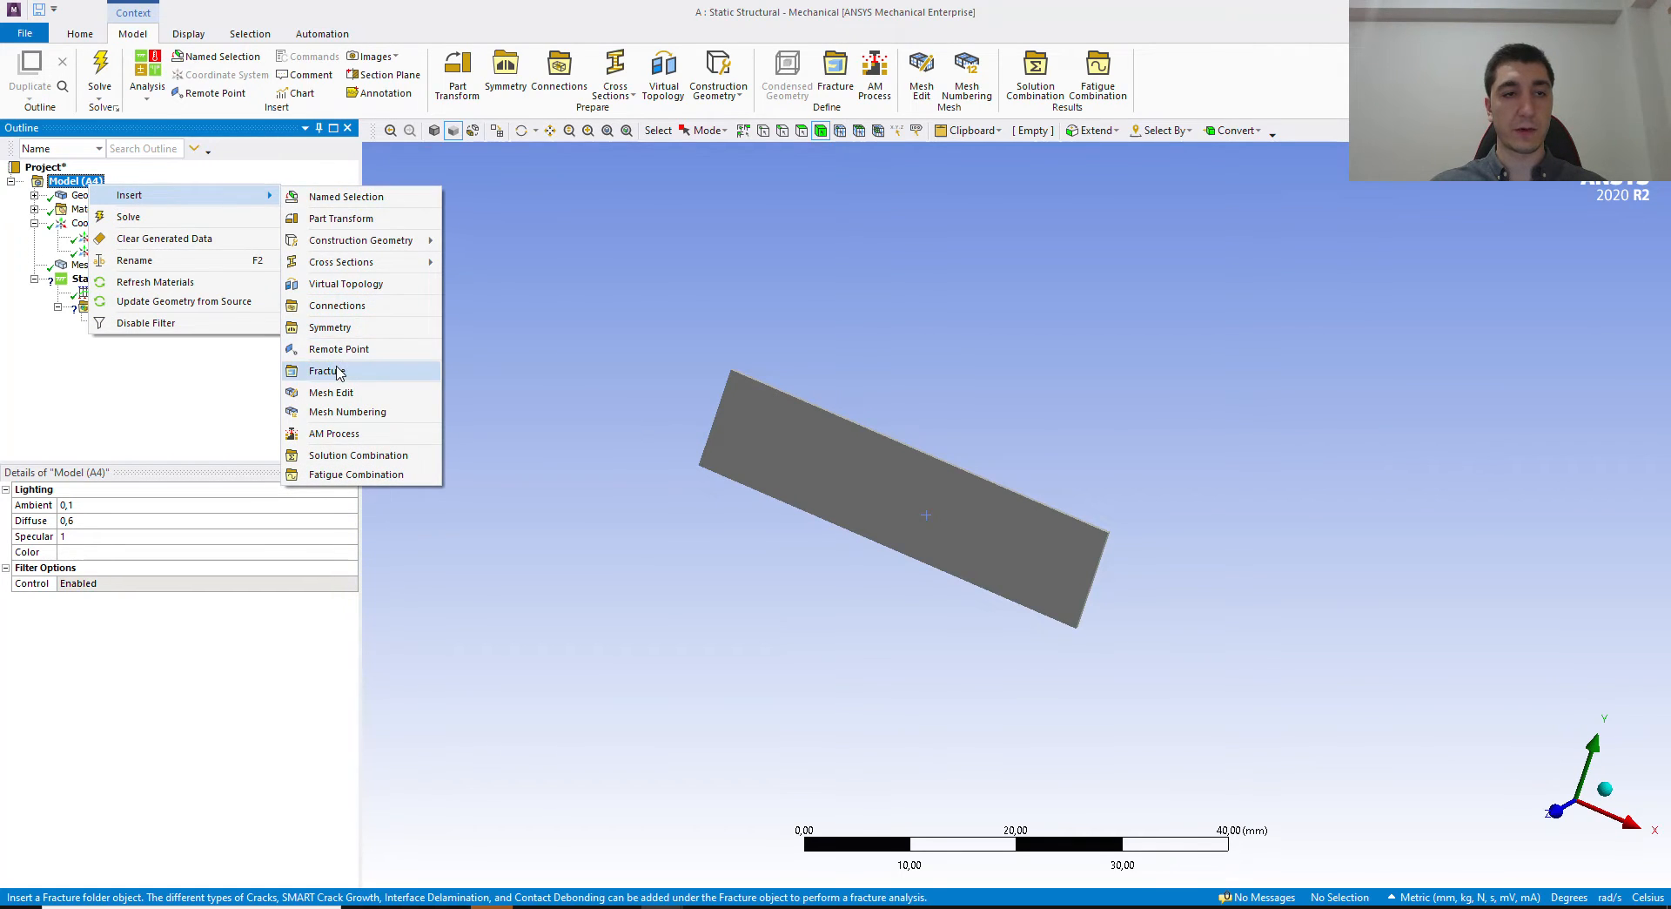
pyautogui.click(338, 370)
pyautogui.rightClick(71, 285)
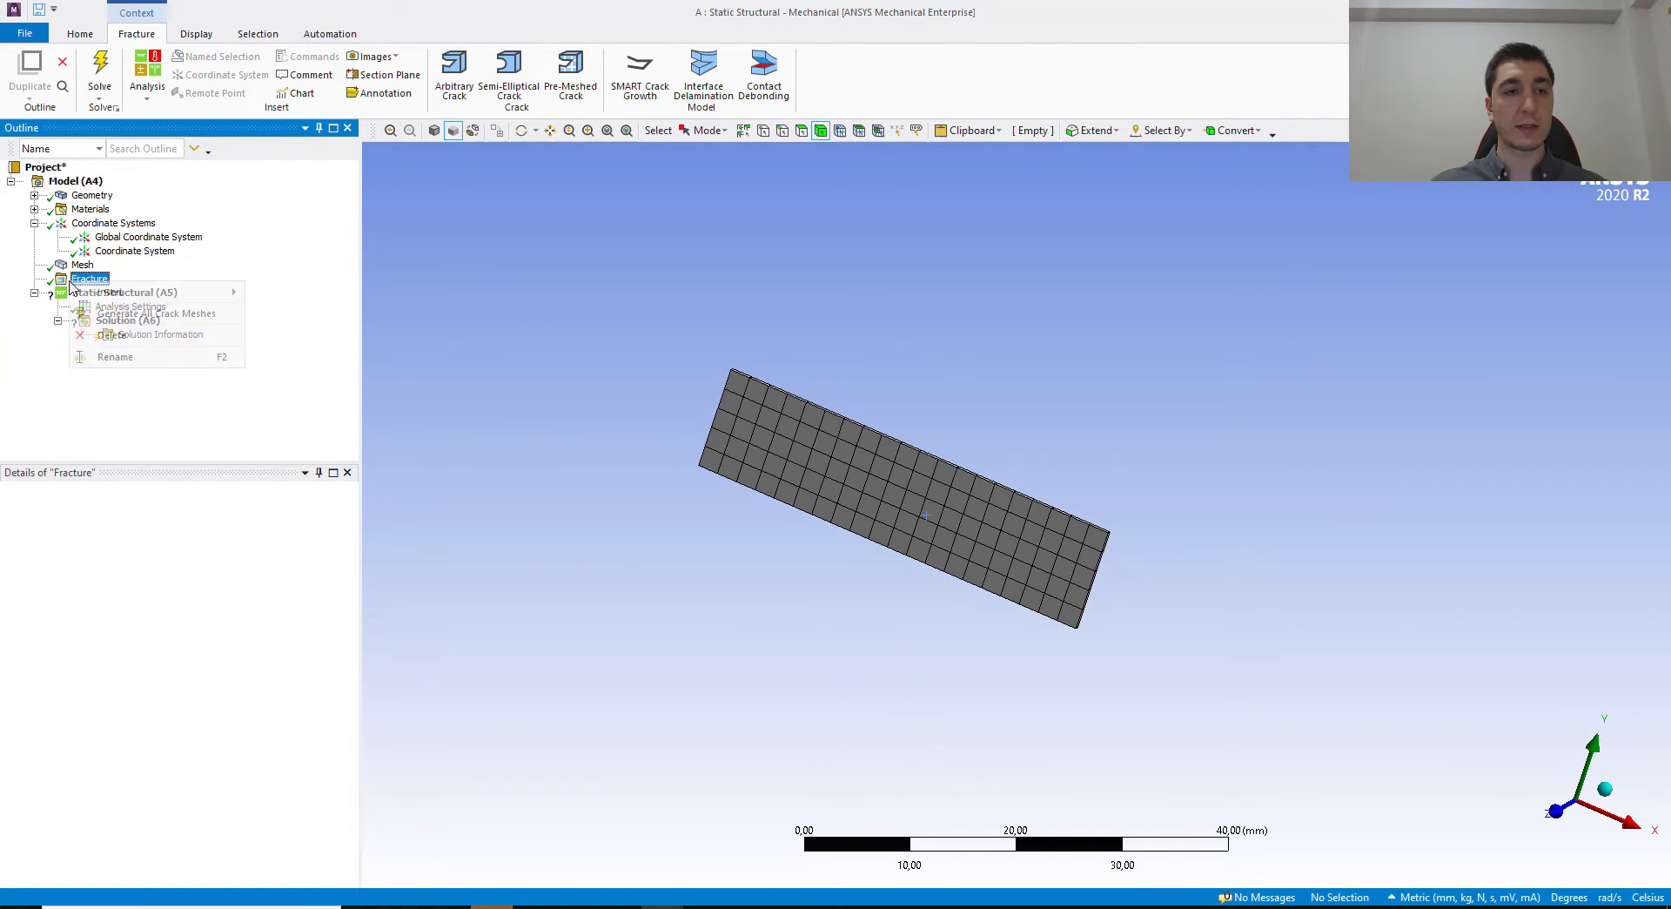
pyautogui.moveTo(96, 292)
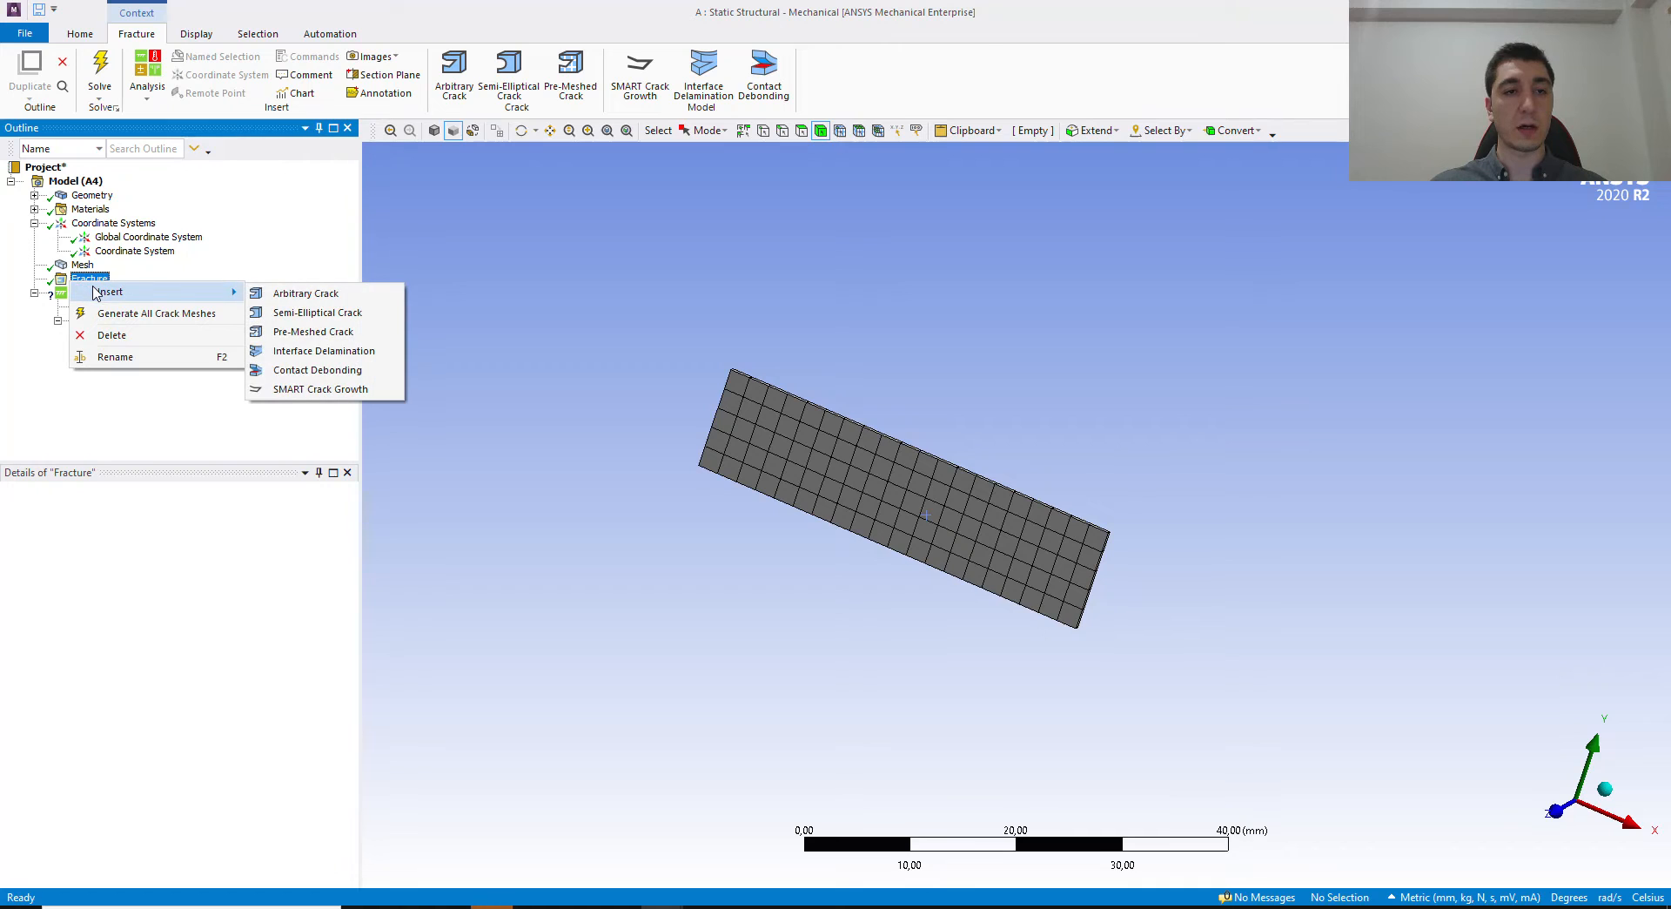
pyautogui.click(317, 312)
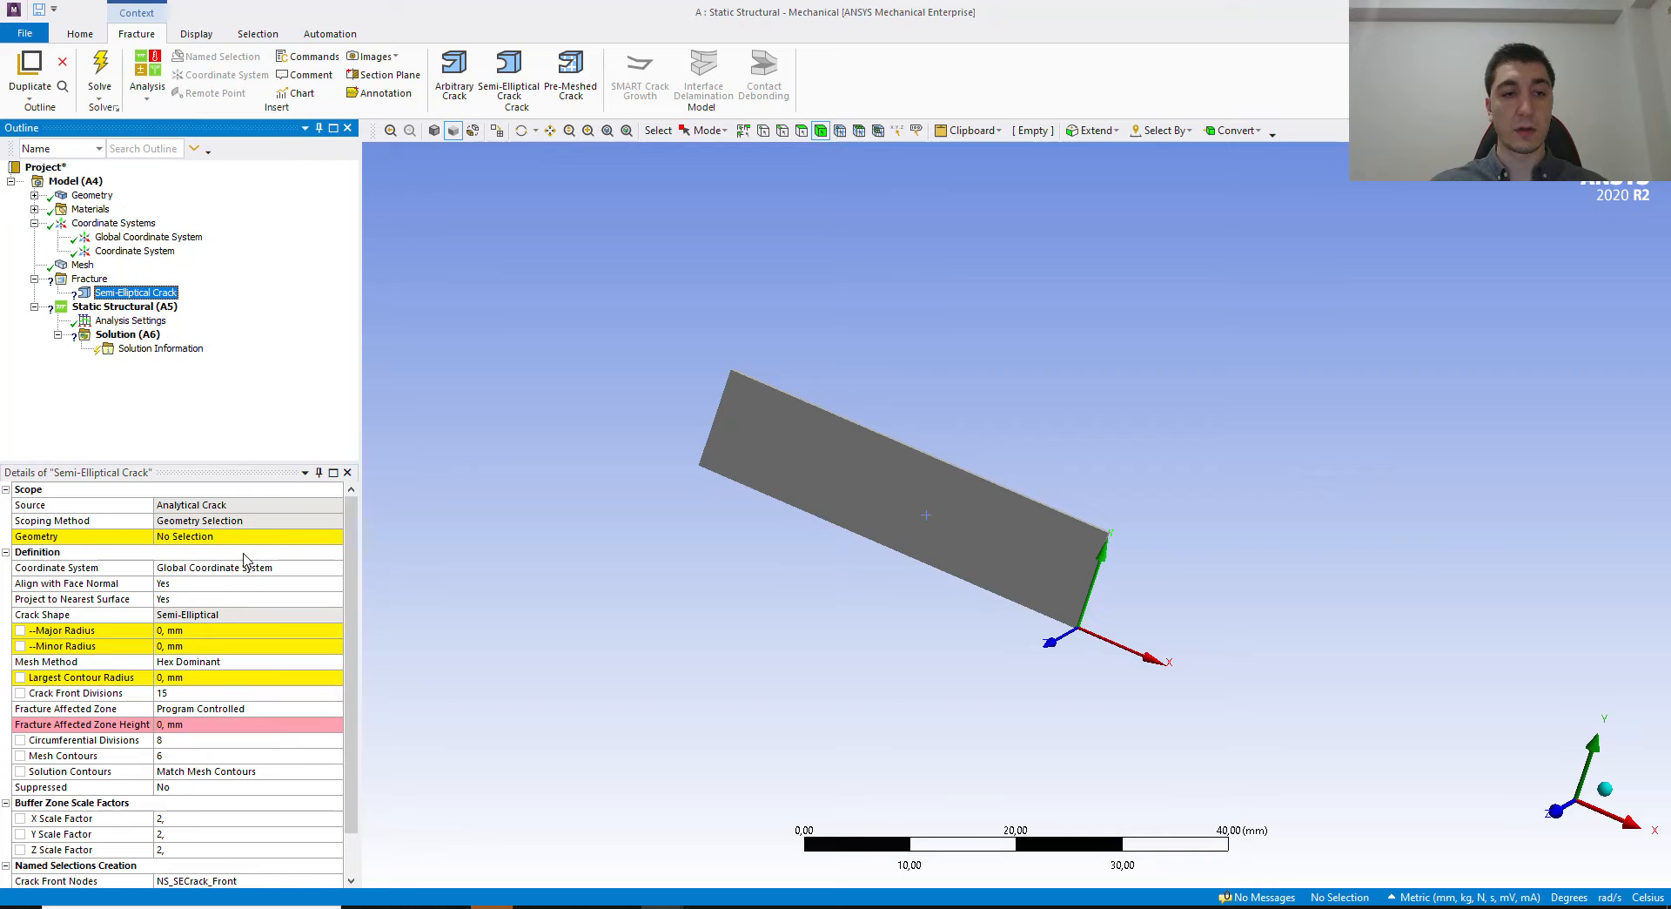
# Step: Scope the semi-elliptical crack to the plate body and assign it the plate-centred Coordinate System
pyautogui.click(219, 537)
pyautogui.click(867, 466)
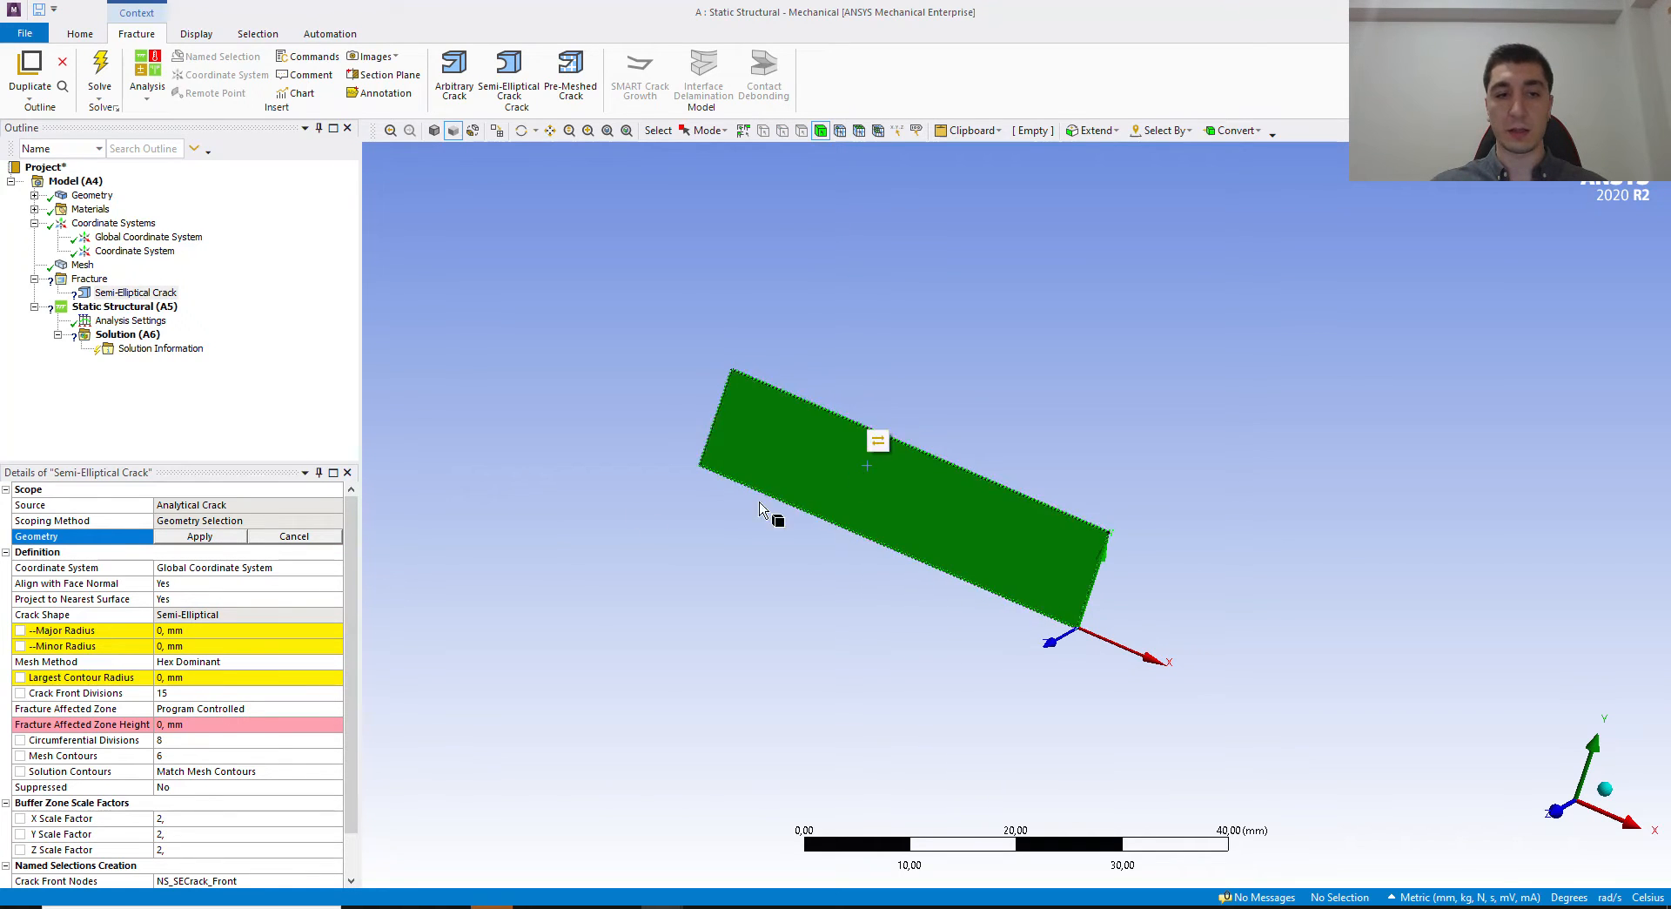
pyautogui.click(199, 537)
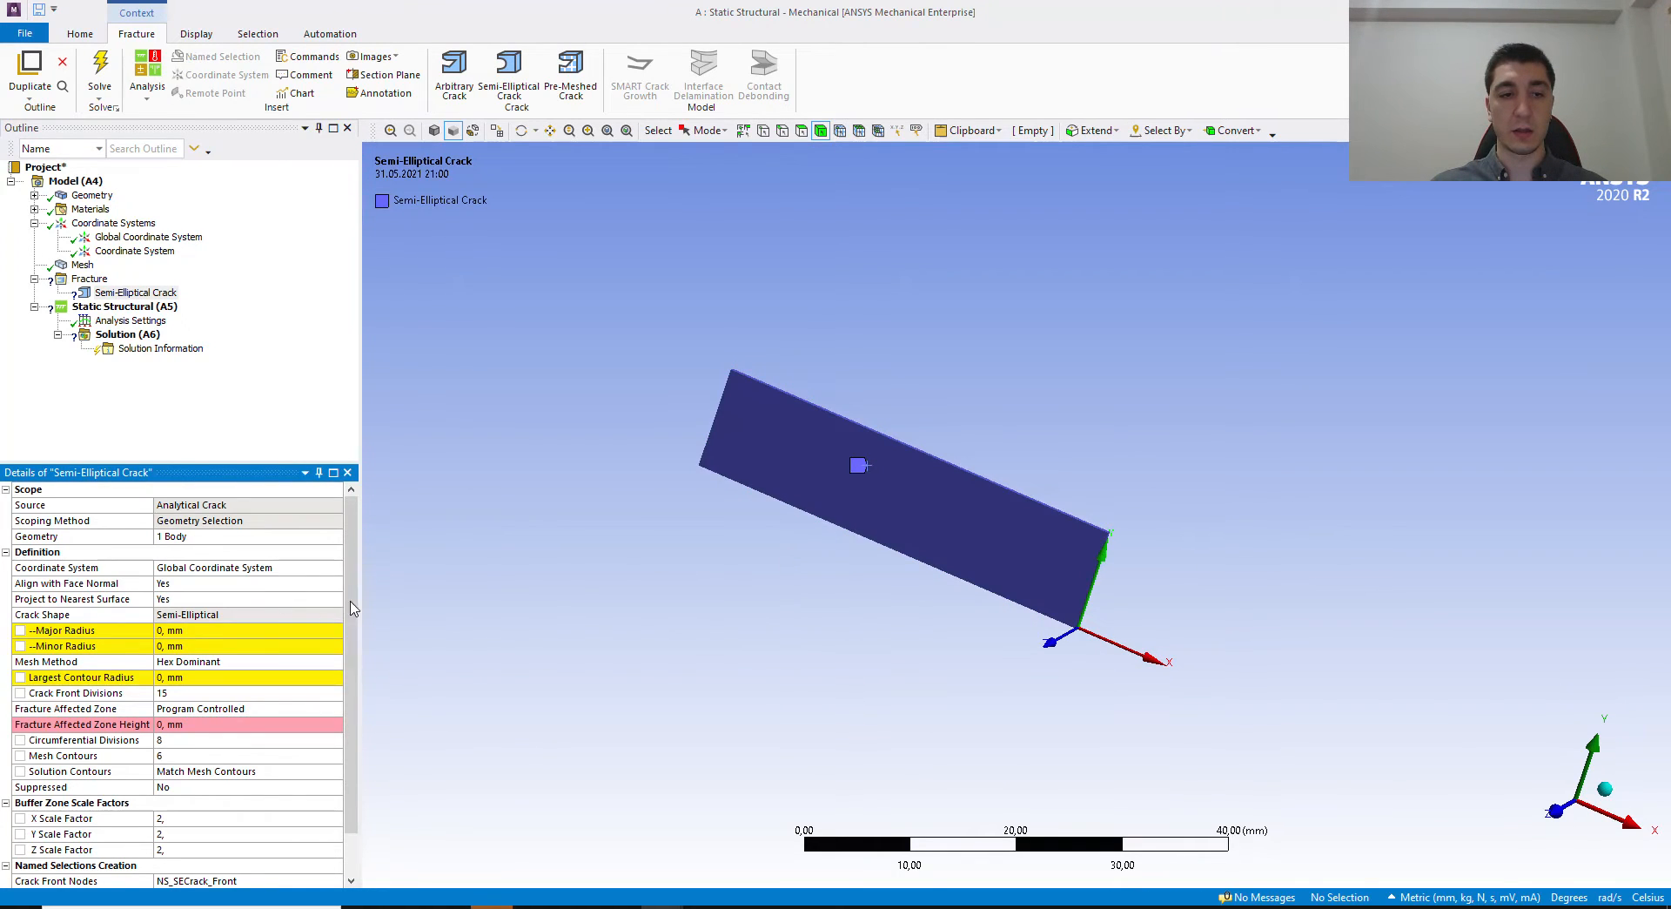
pyautogui.click(340, 570)
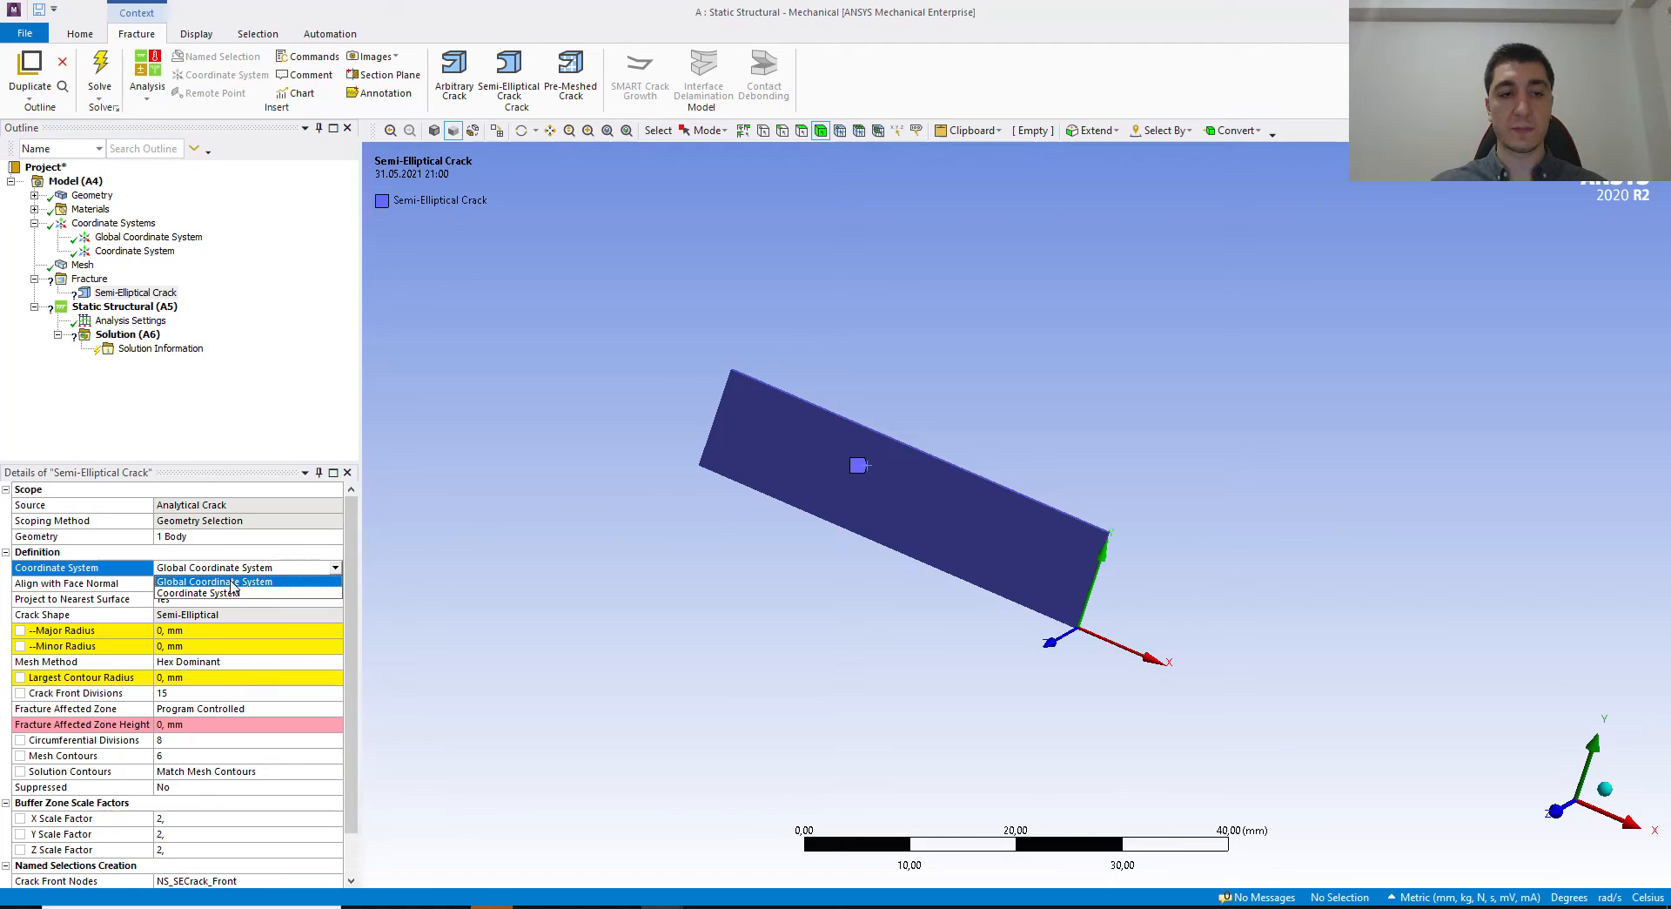
pyautogui.click(231, 593)
pyautogui.moveTo(863, 527); pyautogui.dragTo(834, 559, button='middle')
pyautogui.scroll(2, 834, 559)
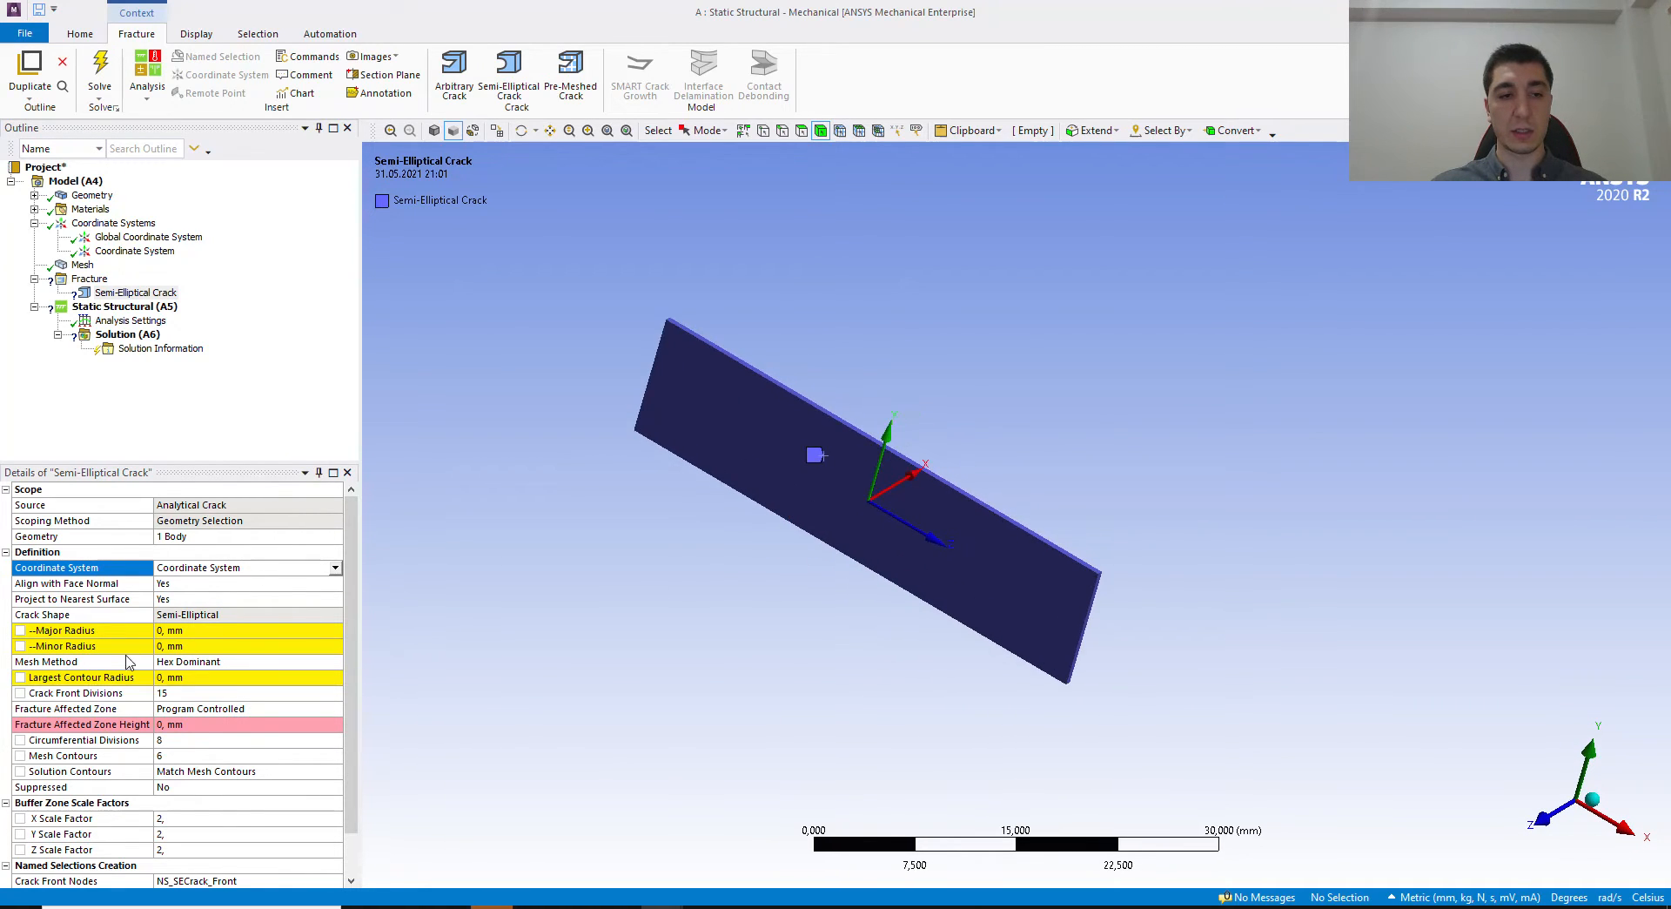
# Step: Set the crack's major radius to 0,4 mm, minor radius to 0,2 mm and largest contour radius to 0,25 mm
pyautogui.click(217, 632)
pyautogui.press('Return')
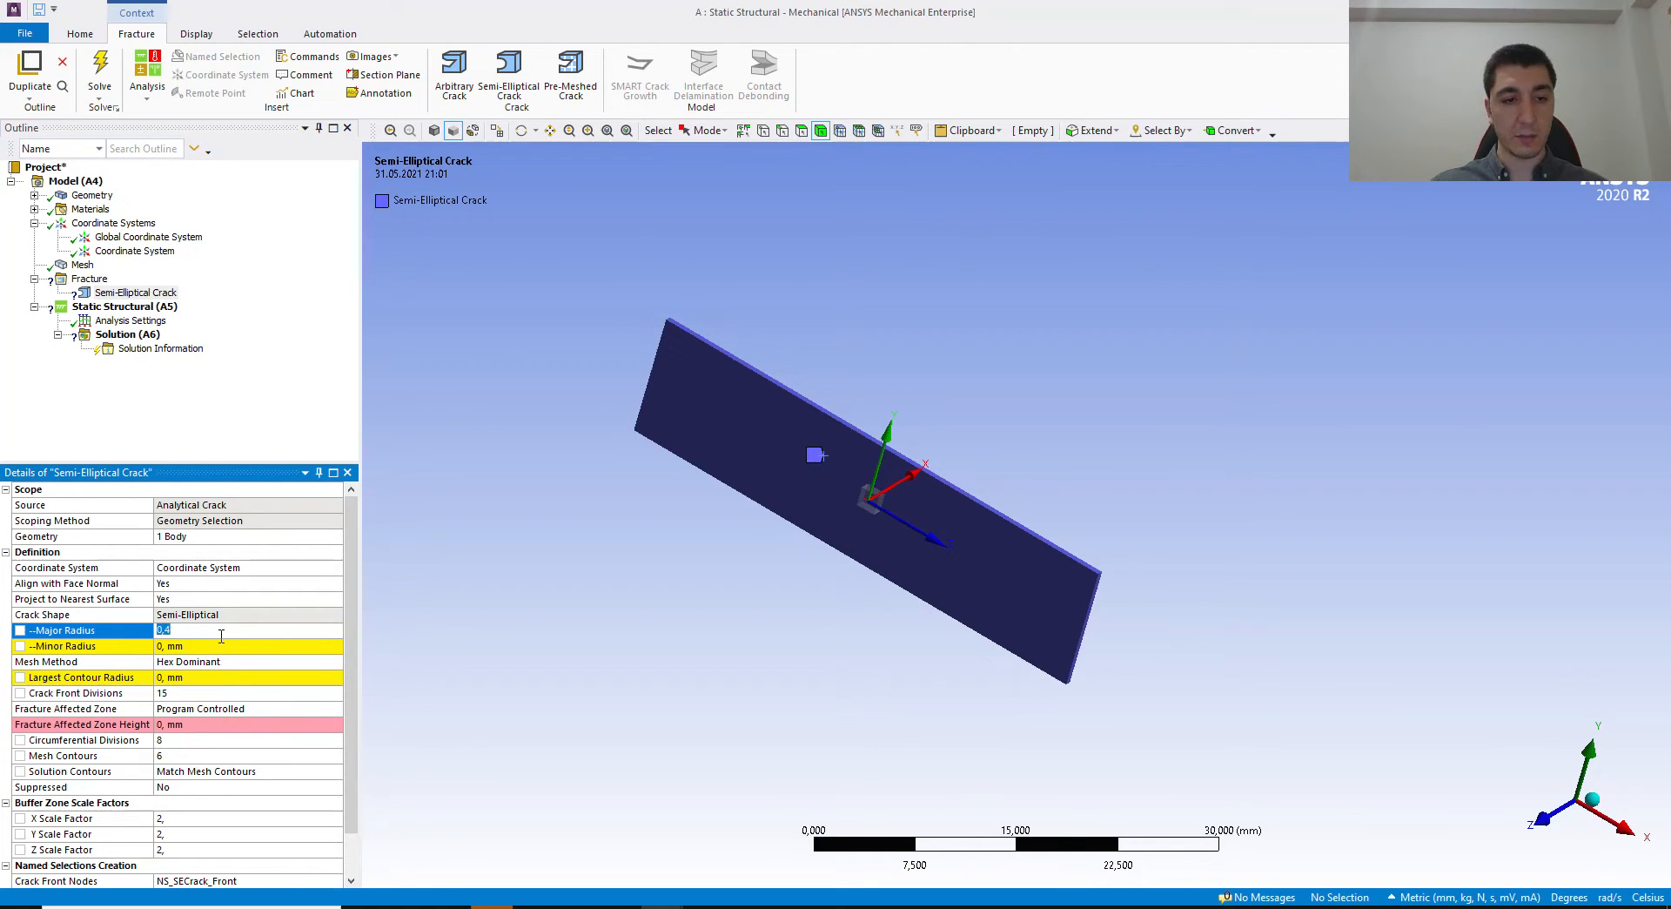
pyautogui.click(216, 649)
pyautogui.write('0,2')
pyautogui.press('Return')
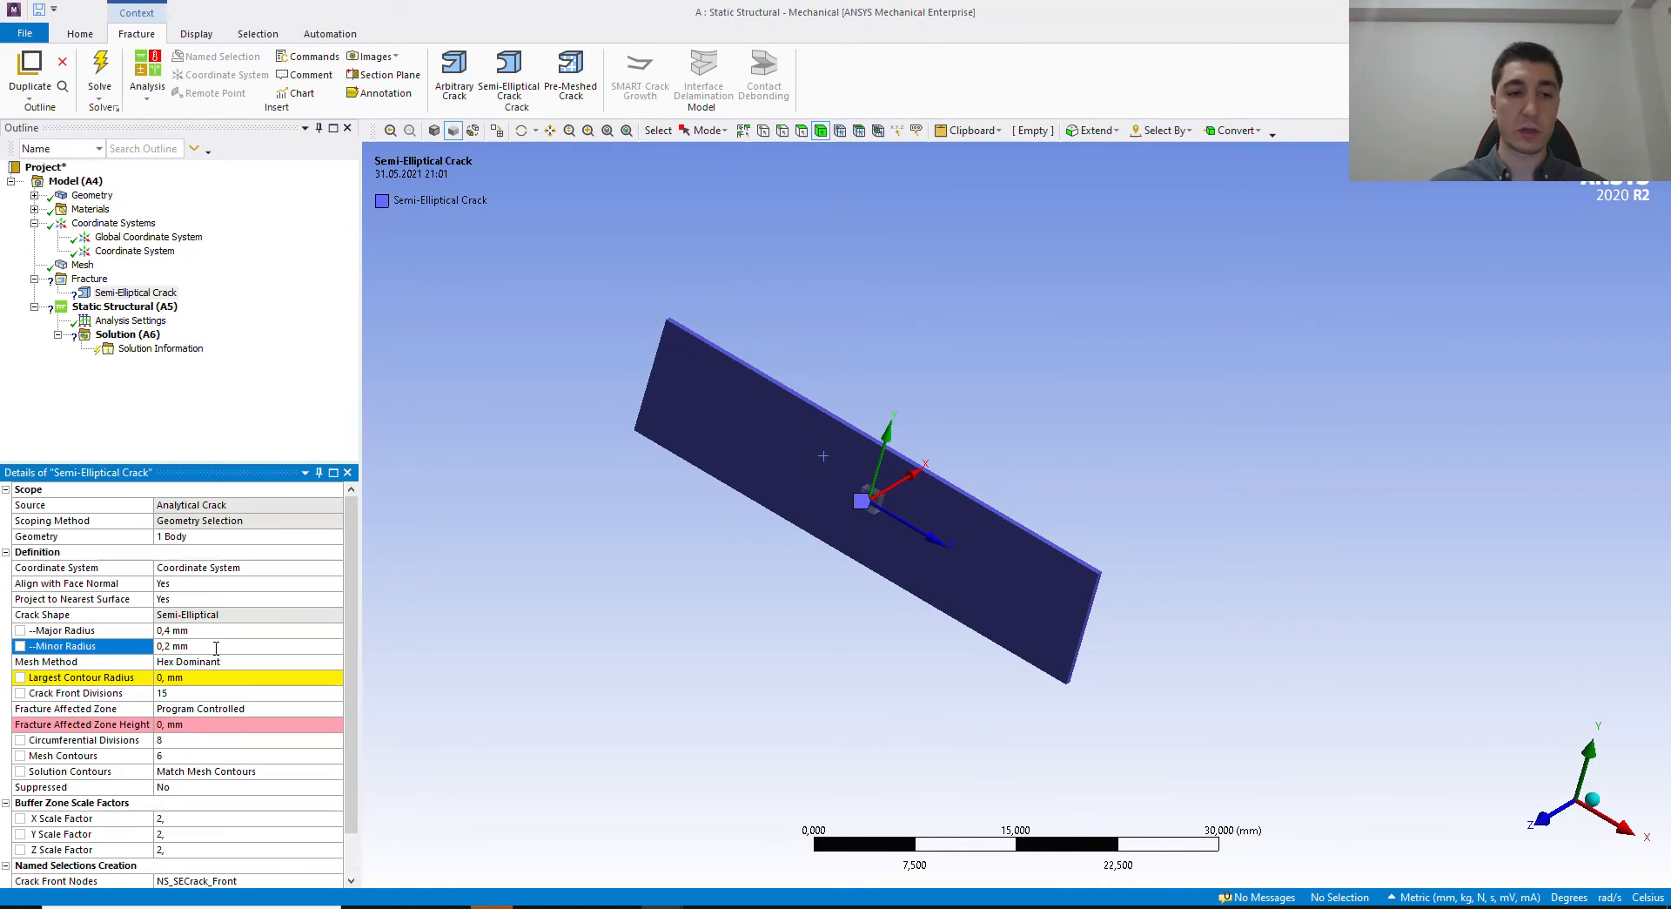
pyautogui.click(205, 676)
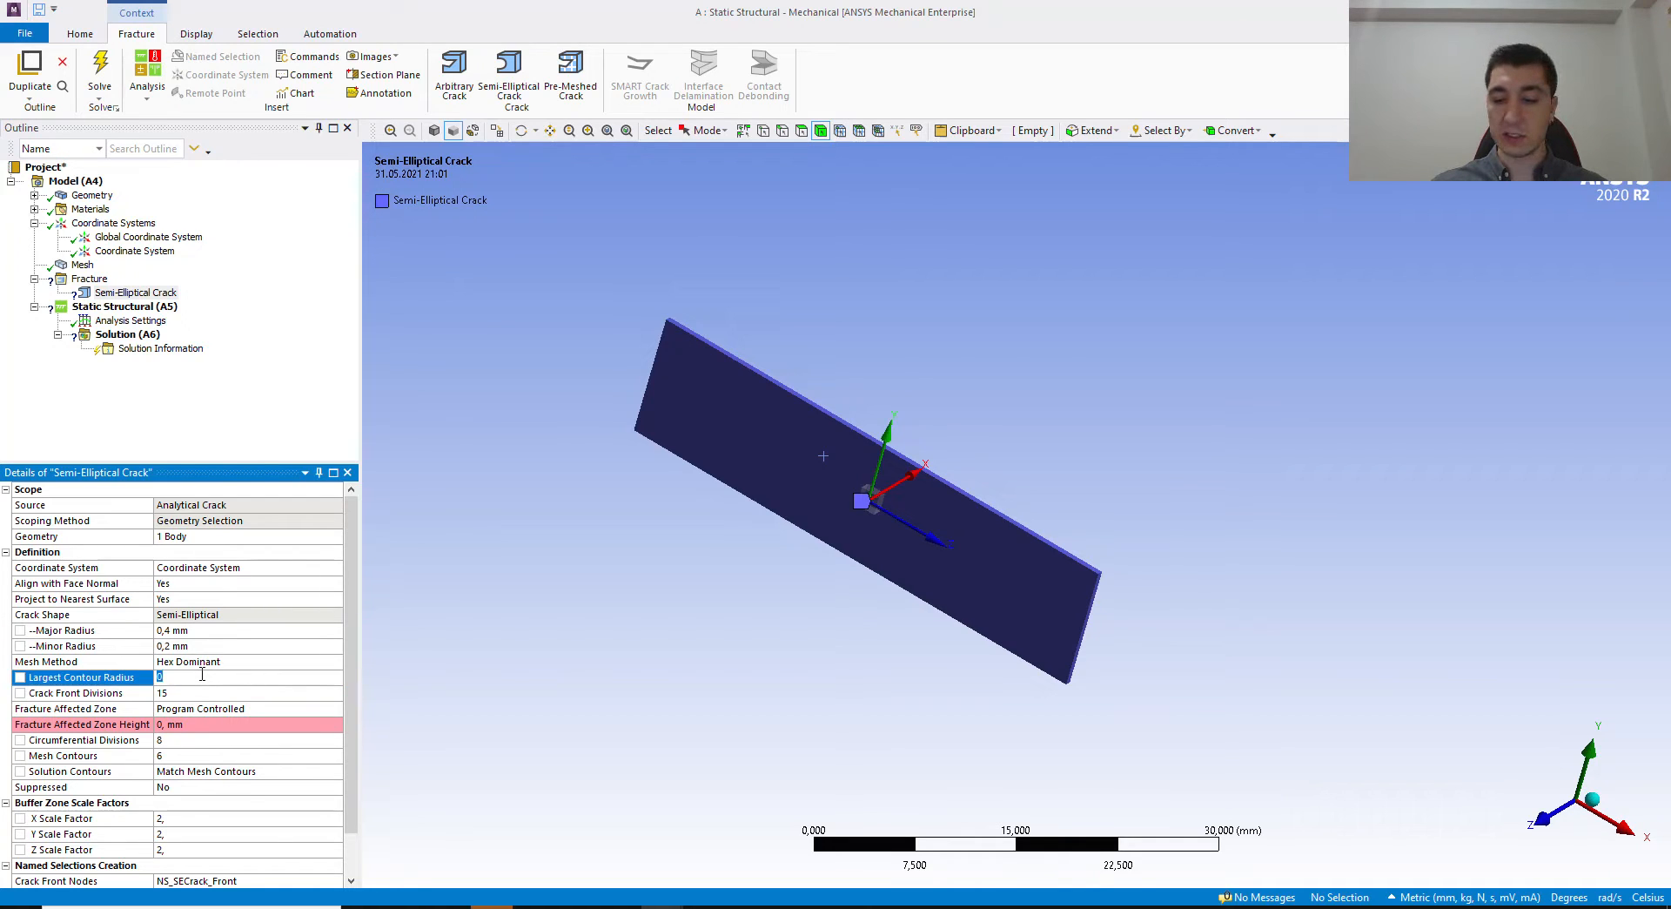
pyautogui.press('Return')
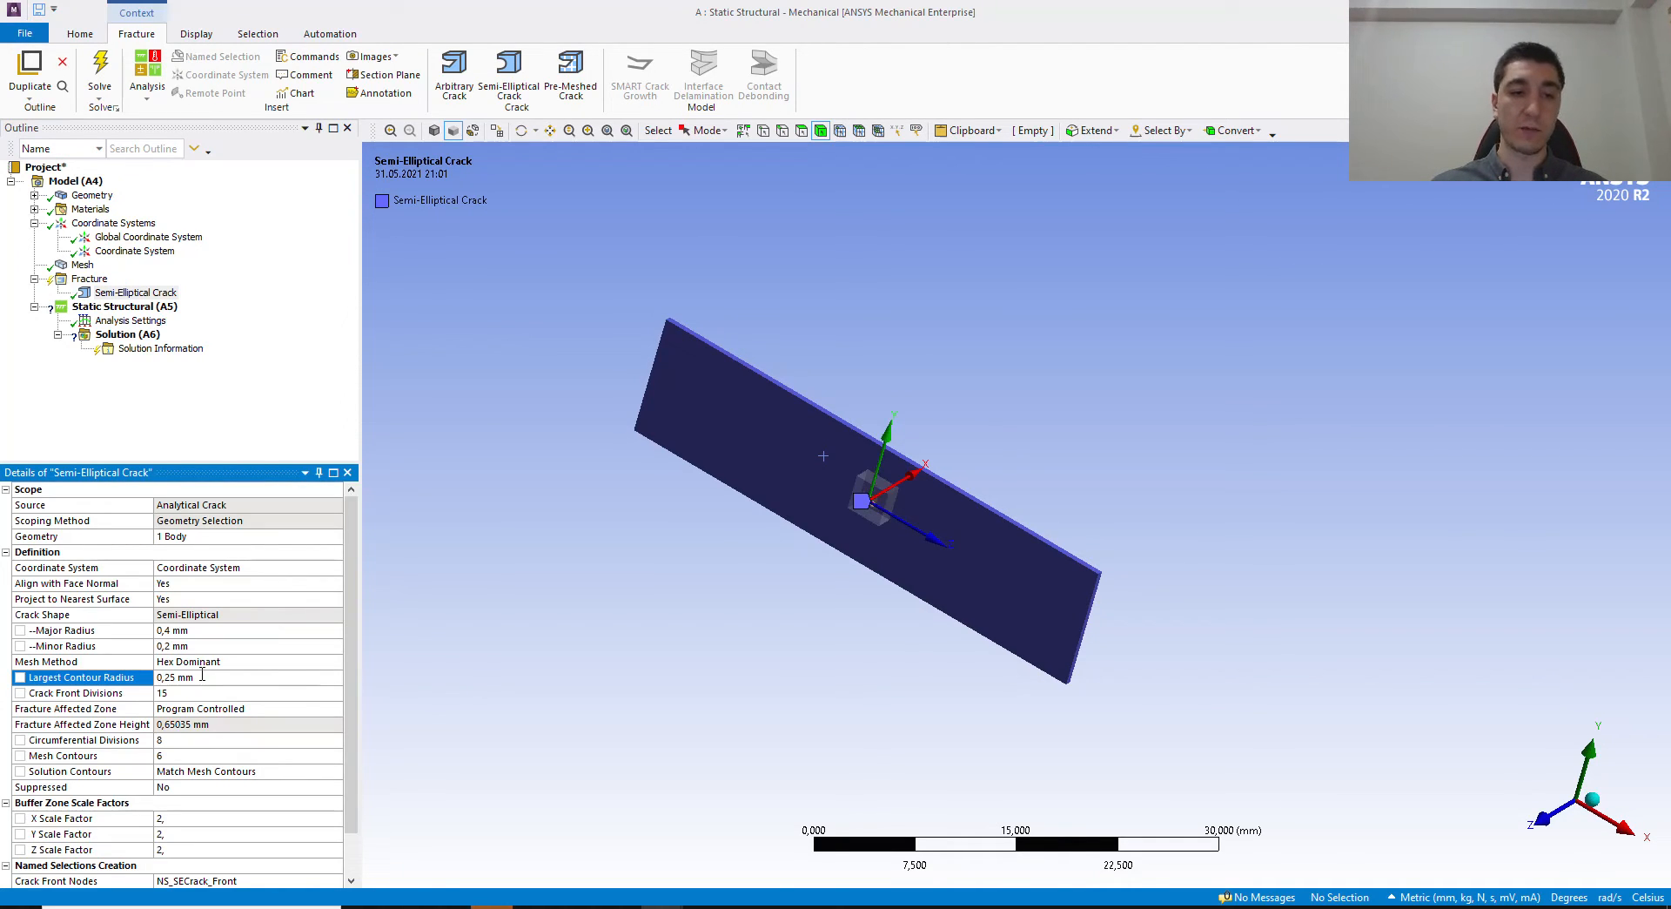
# Step: Change the crack's mesh method to Tetrahedrons and inspect the crack preview inside the plate
pyautogui.click(271, 662)
pyautogui.click(334, 662)
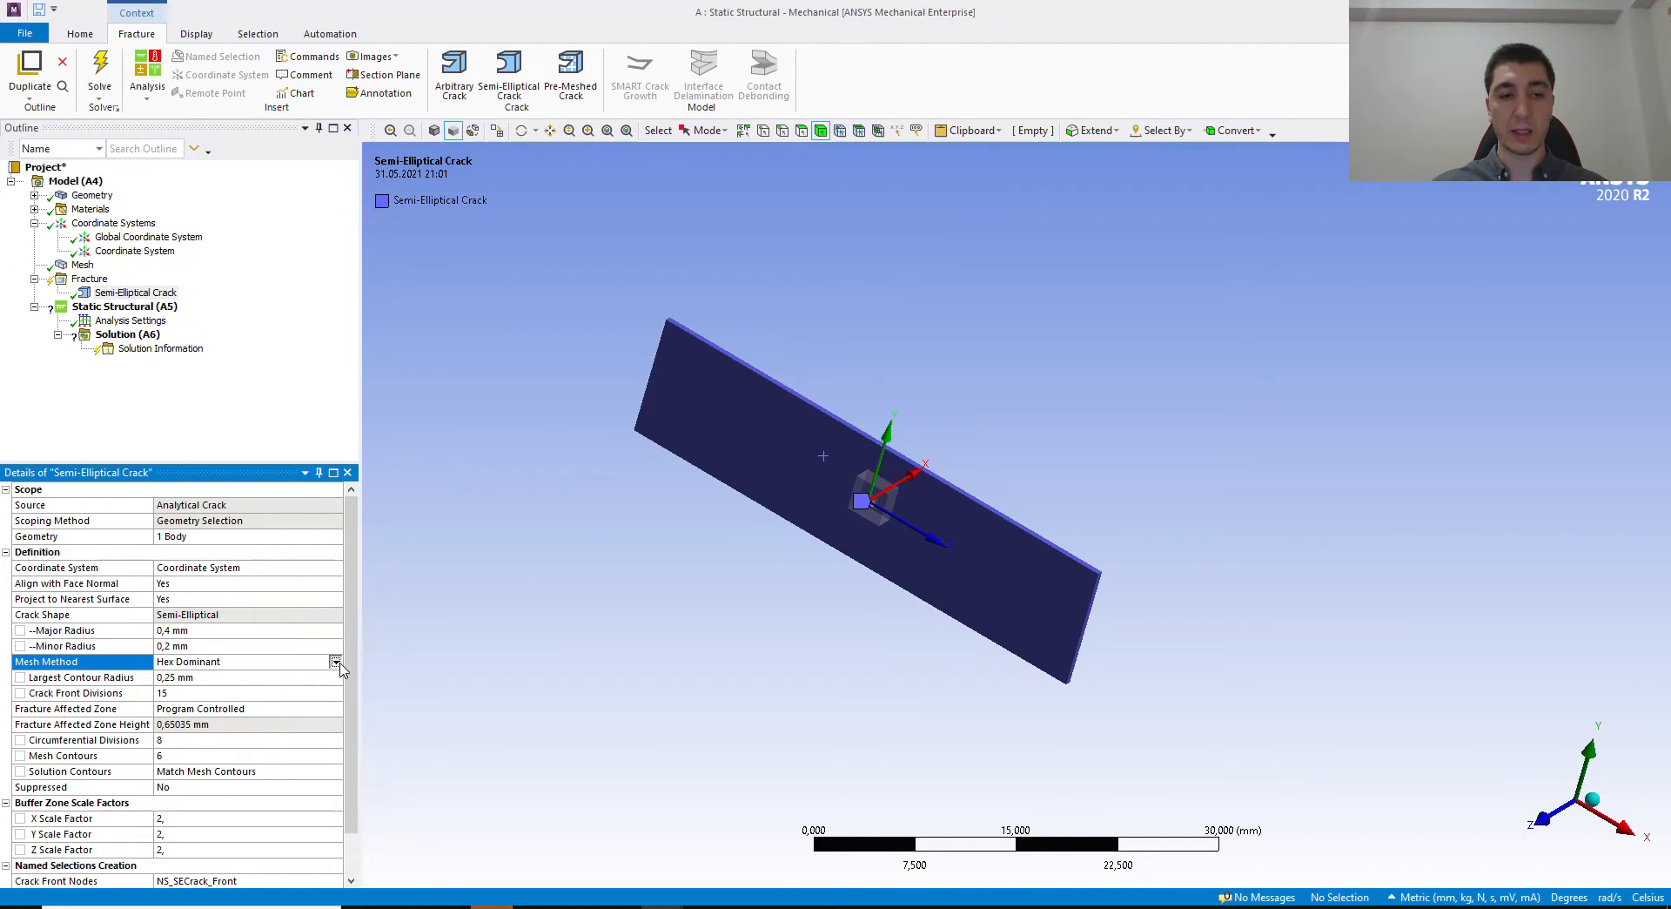
pyautogui.click(214, 688)
pyautogui.scroll(4, 672, 509)
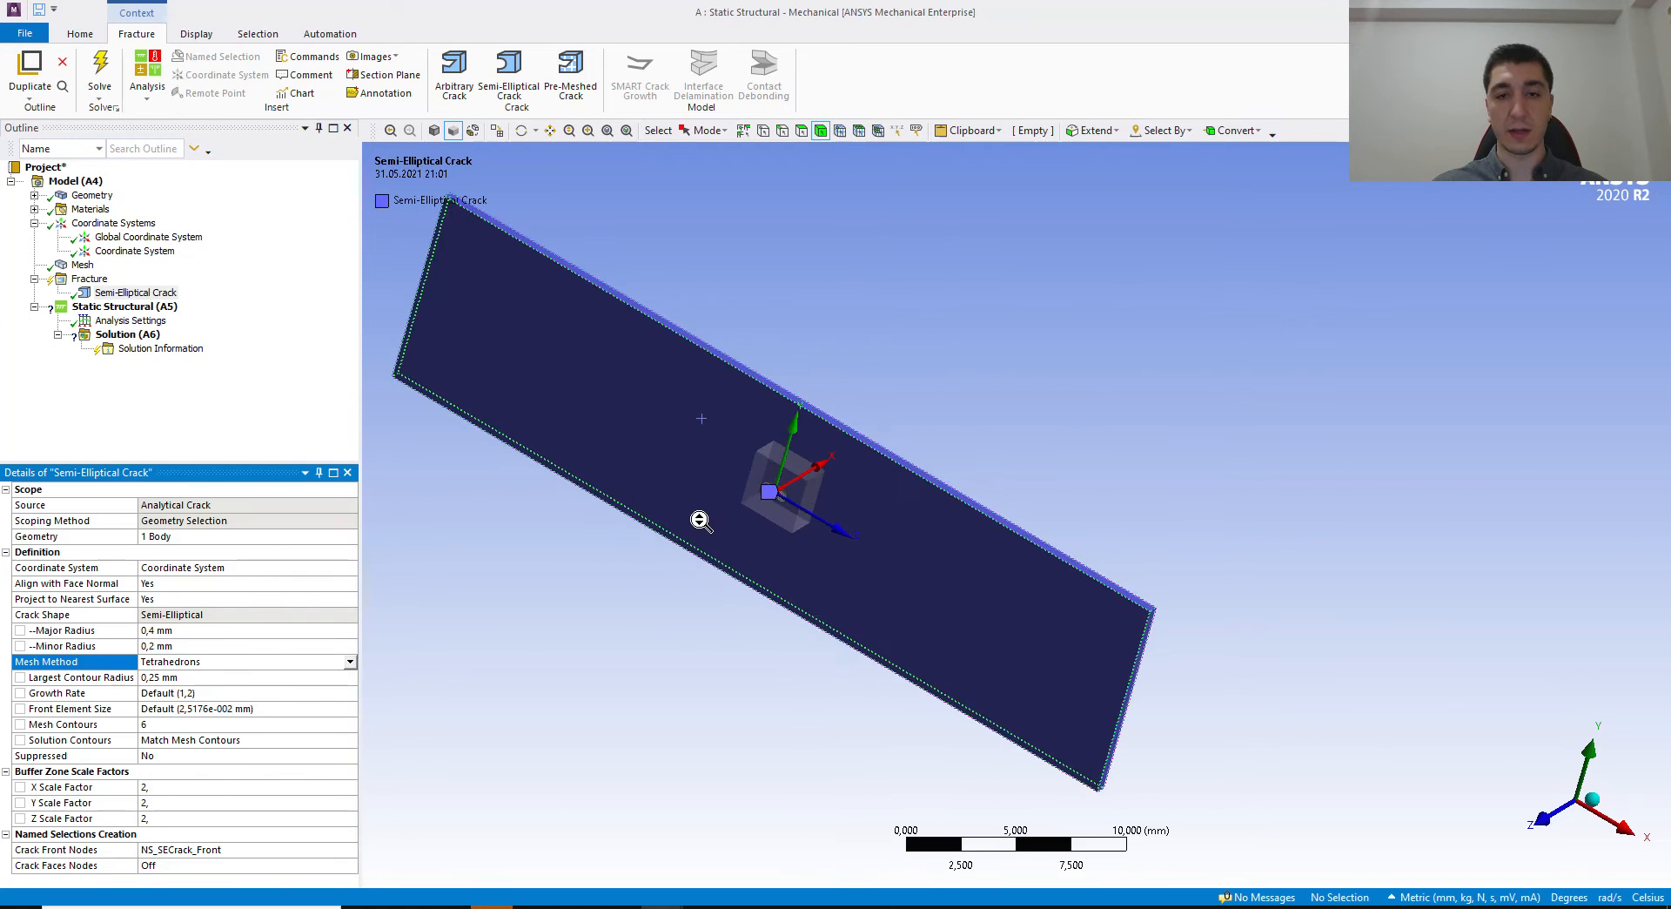
pyautogui.scroll(5, 666, 518)
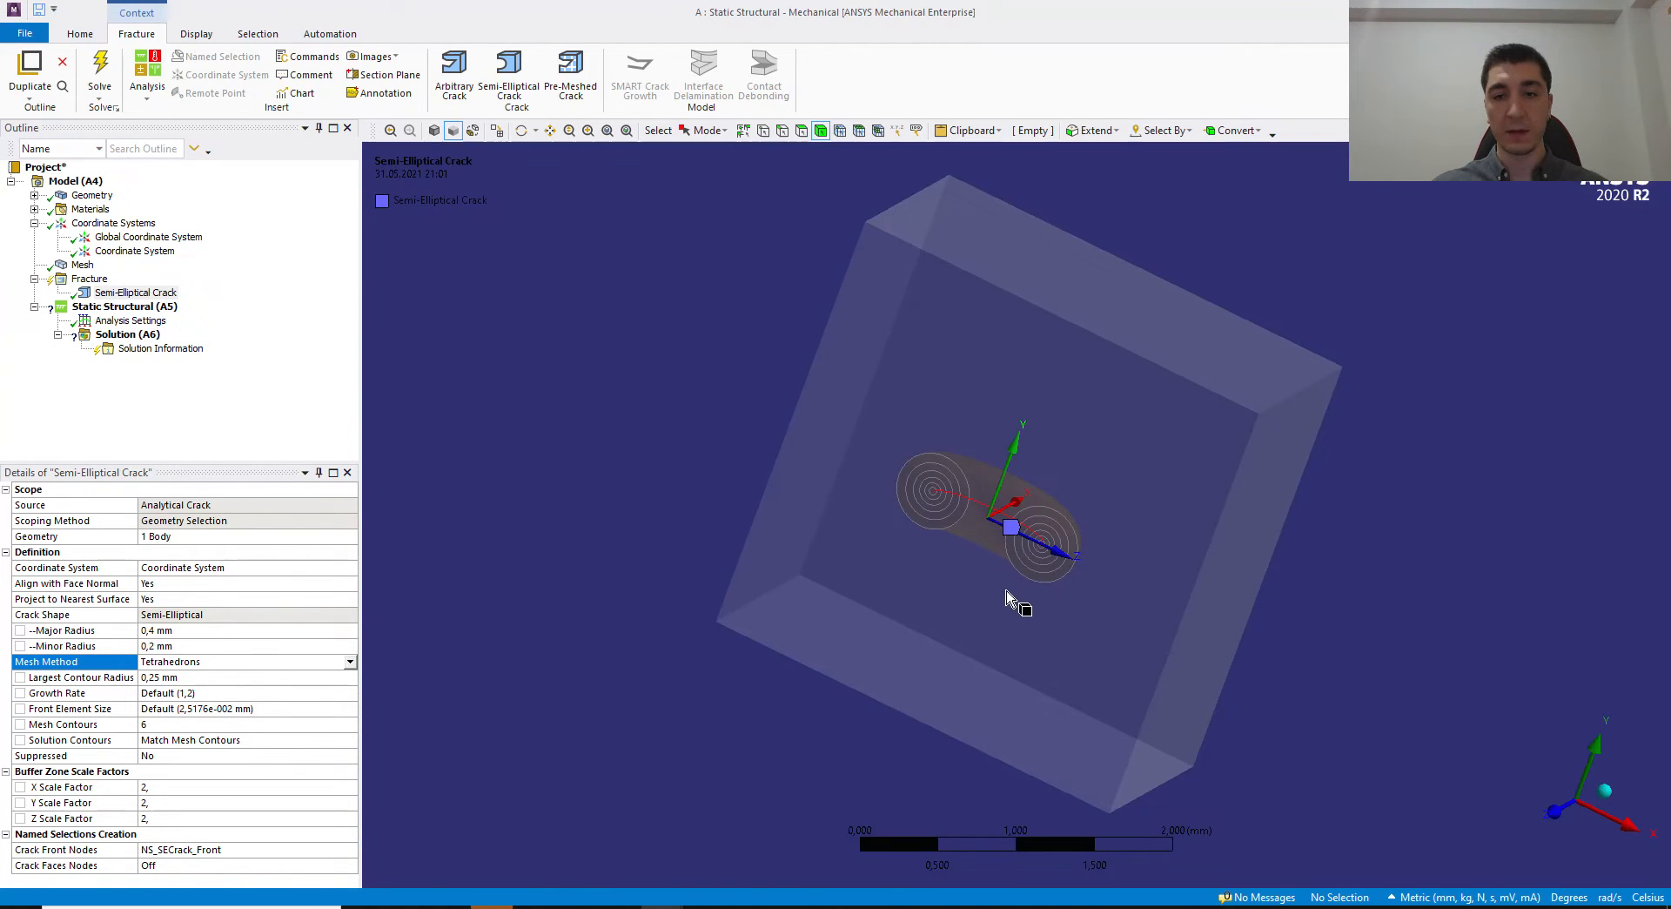
pyautogui.scroll(-2, 992, 592)
pyautogui.scroll(-6, 1172, 589)
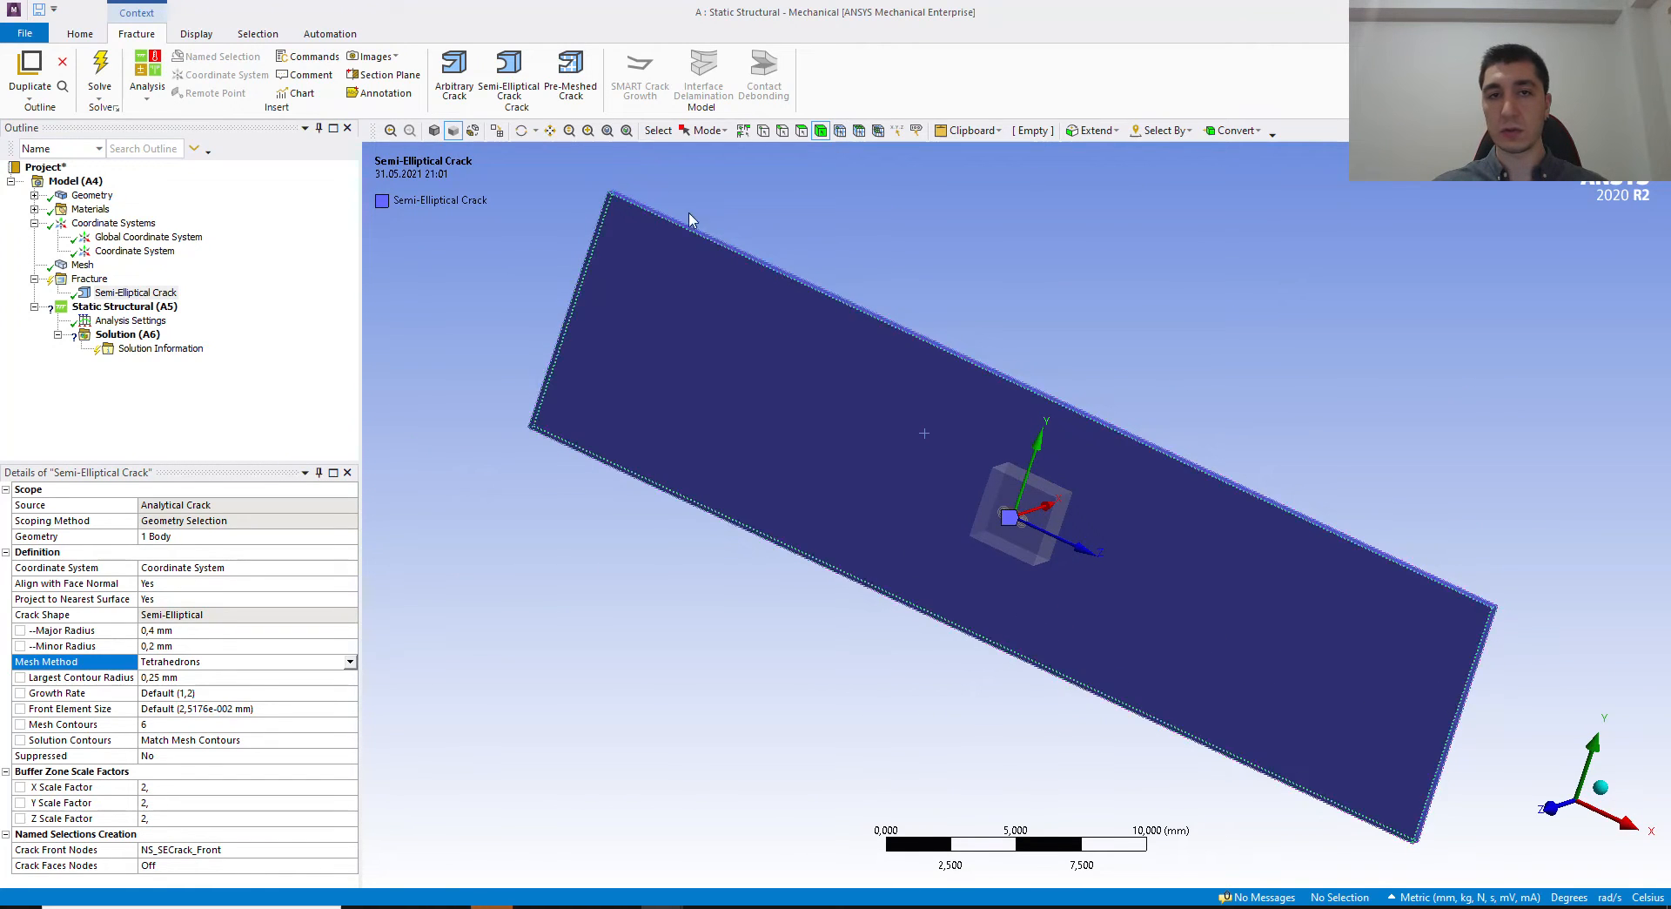
# Step: Check the crack's orientation against the plate's narrow end face and rotate its coordinate system 90° about X
pyautogui.click(1477, 681)
pyautogui.moveTo(1049, 550); pyautogui.dragTo(1071, 549, button='middle')
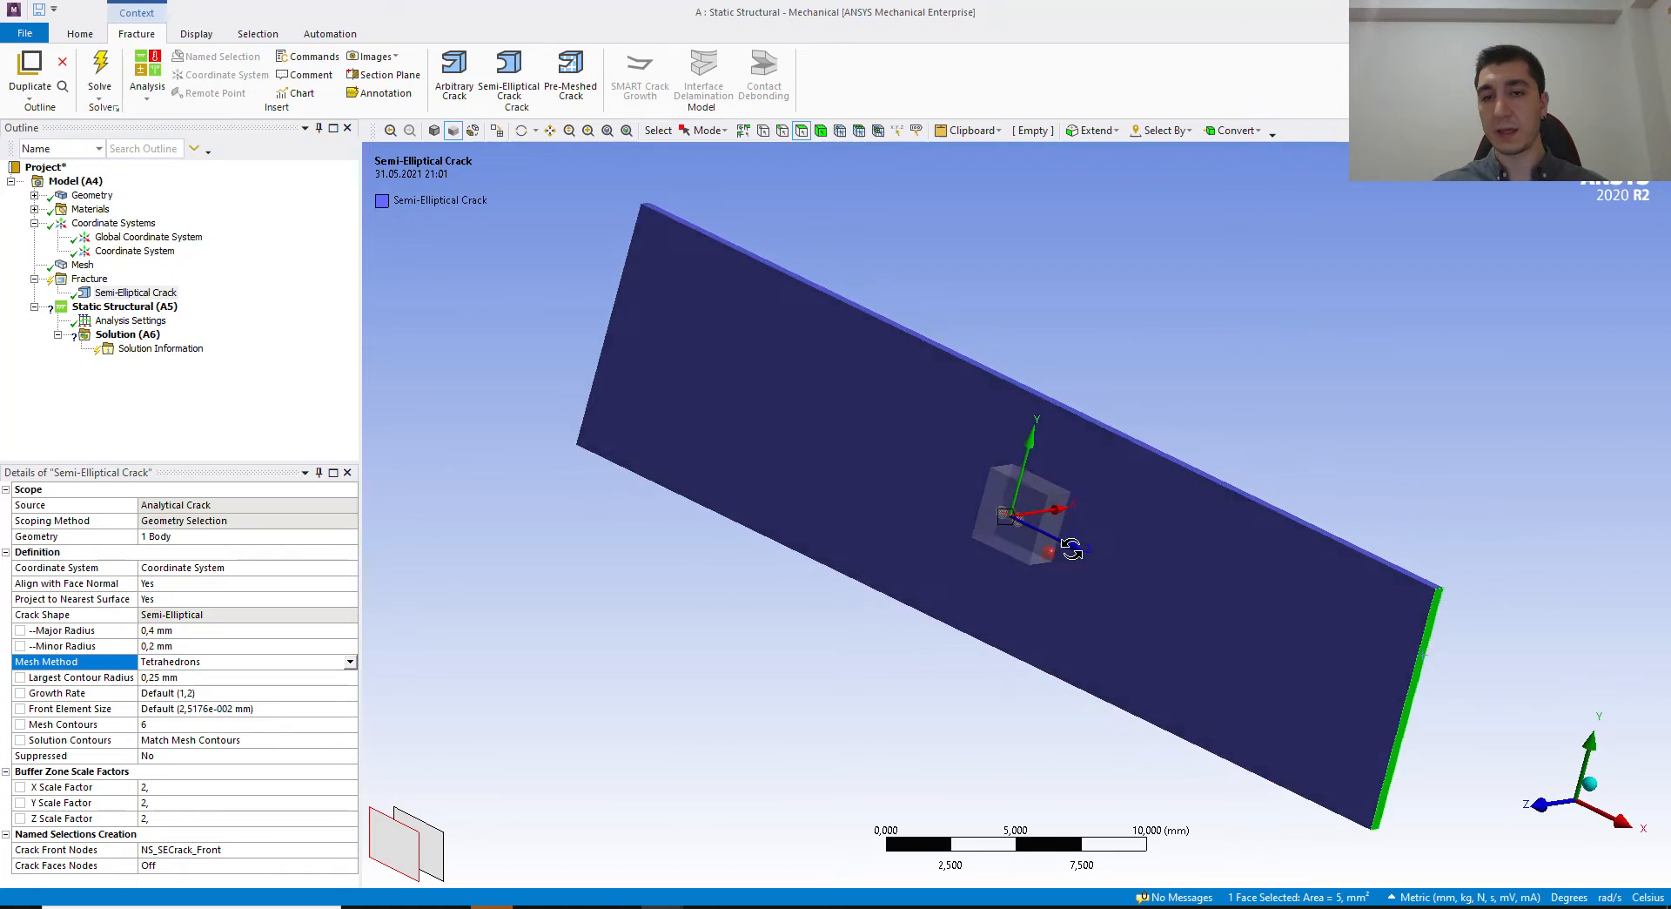
pyautogui.scroll(5, 902, 608)
pyautogui.scroll(-4, 940, 597)
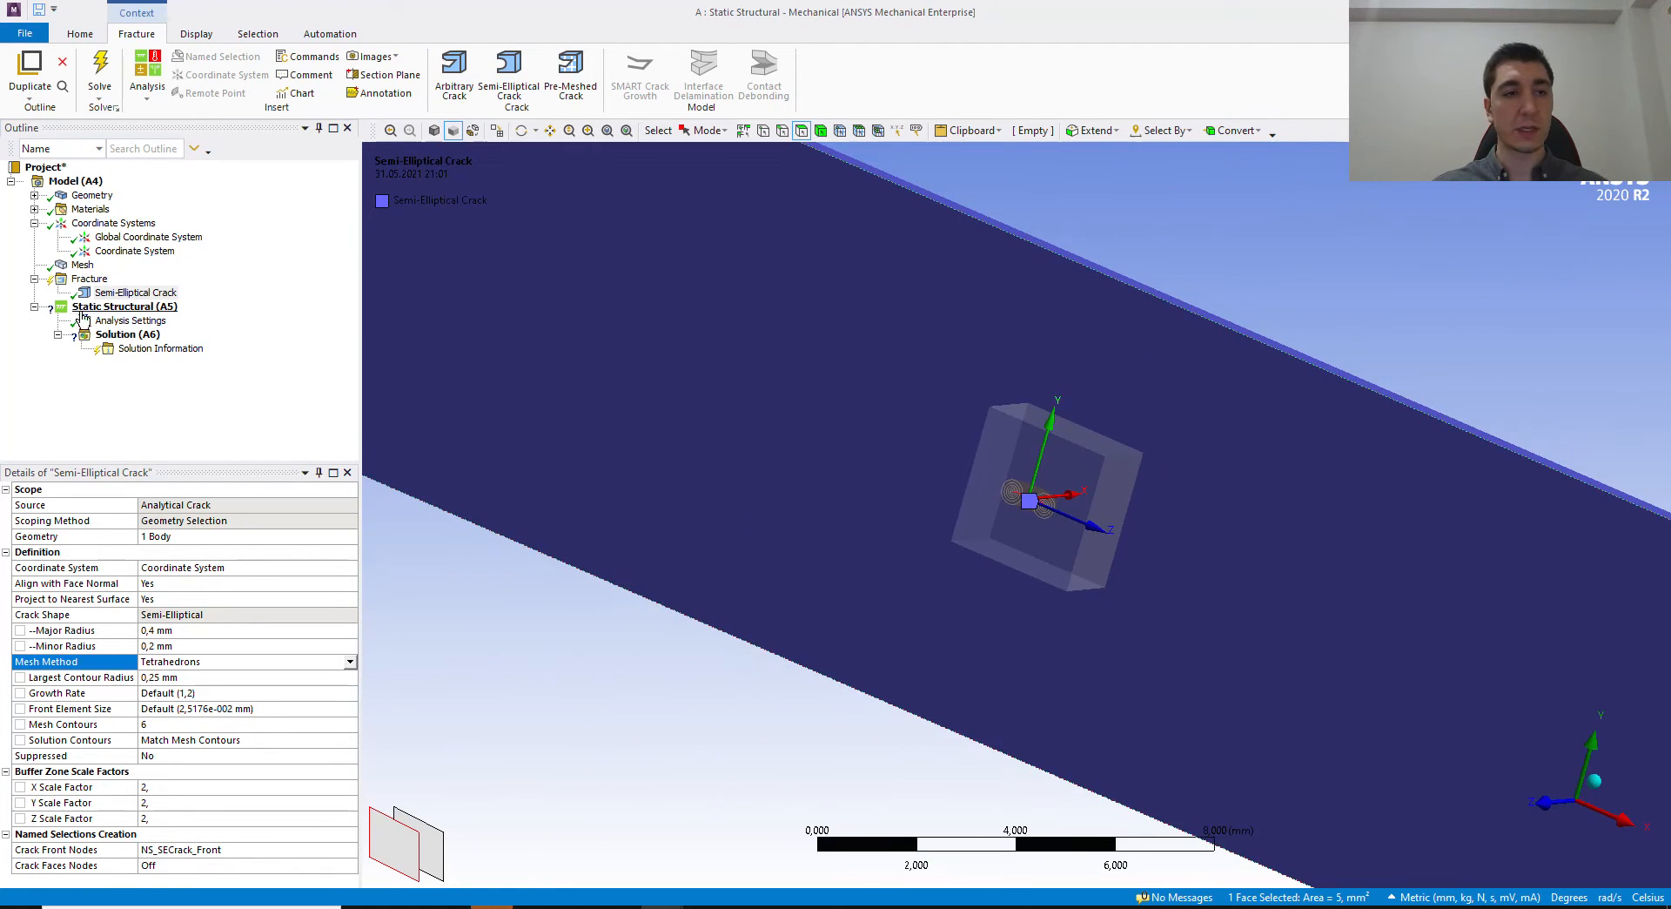
pyautogui.click(133, 250)
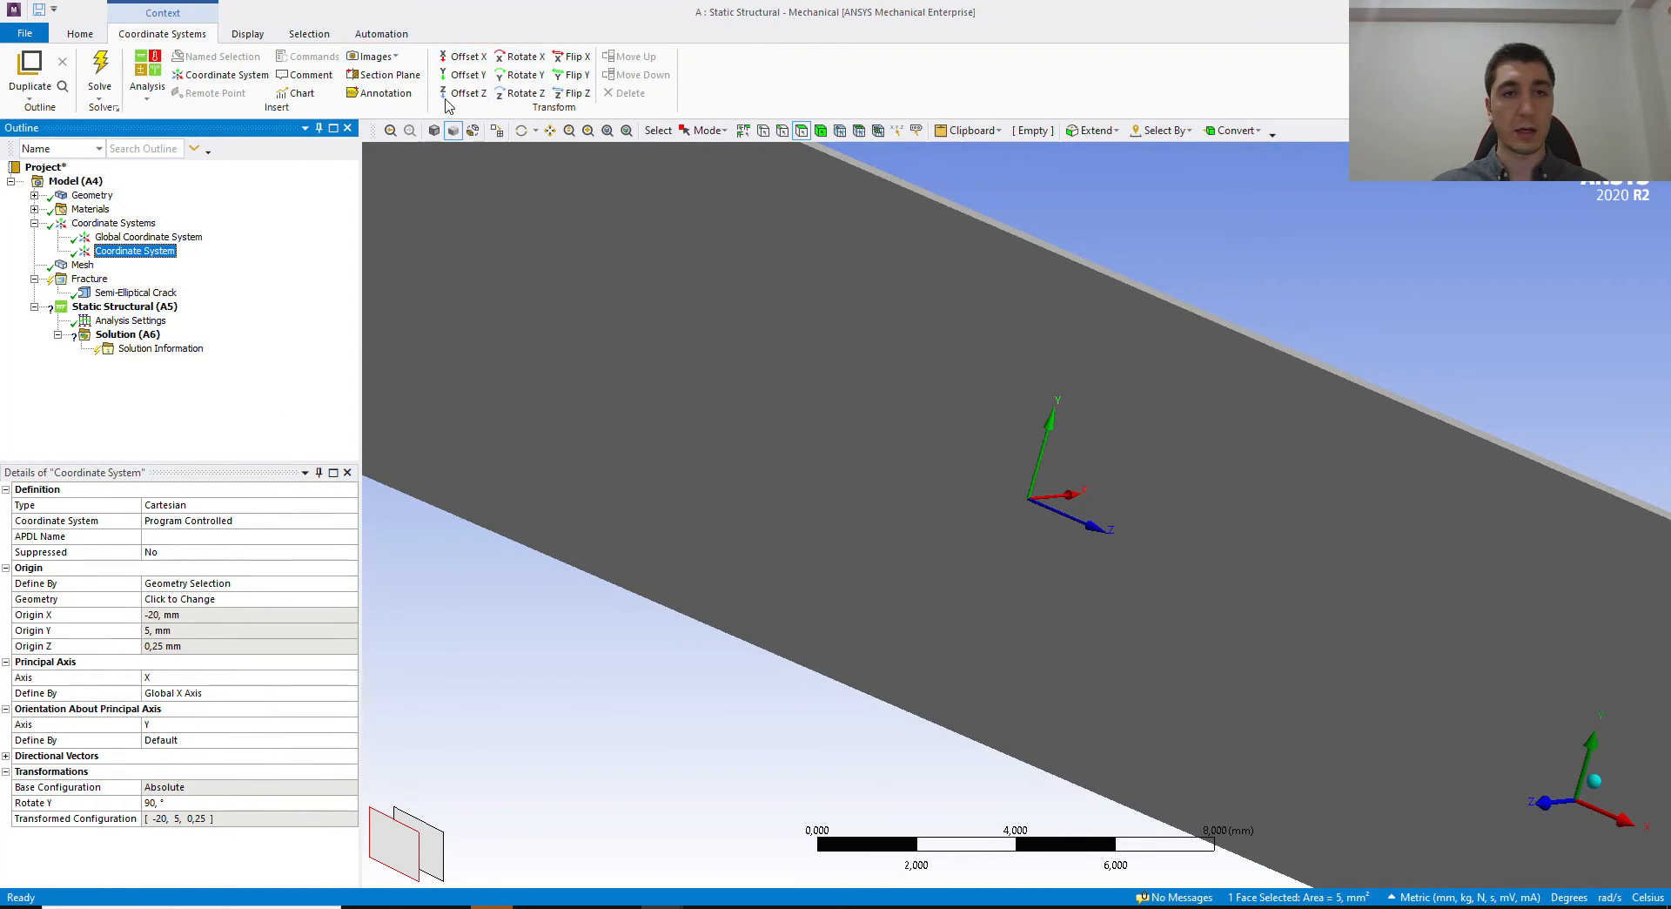
pyautogui.click(521, 57)
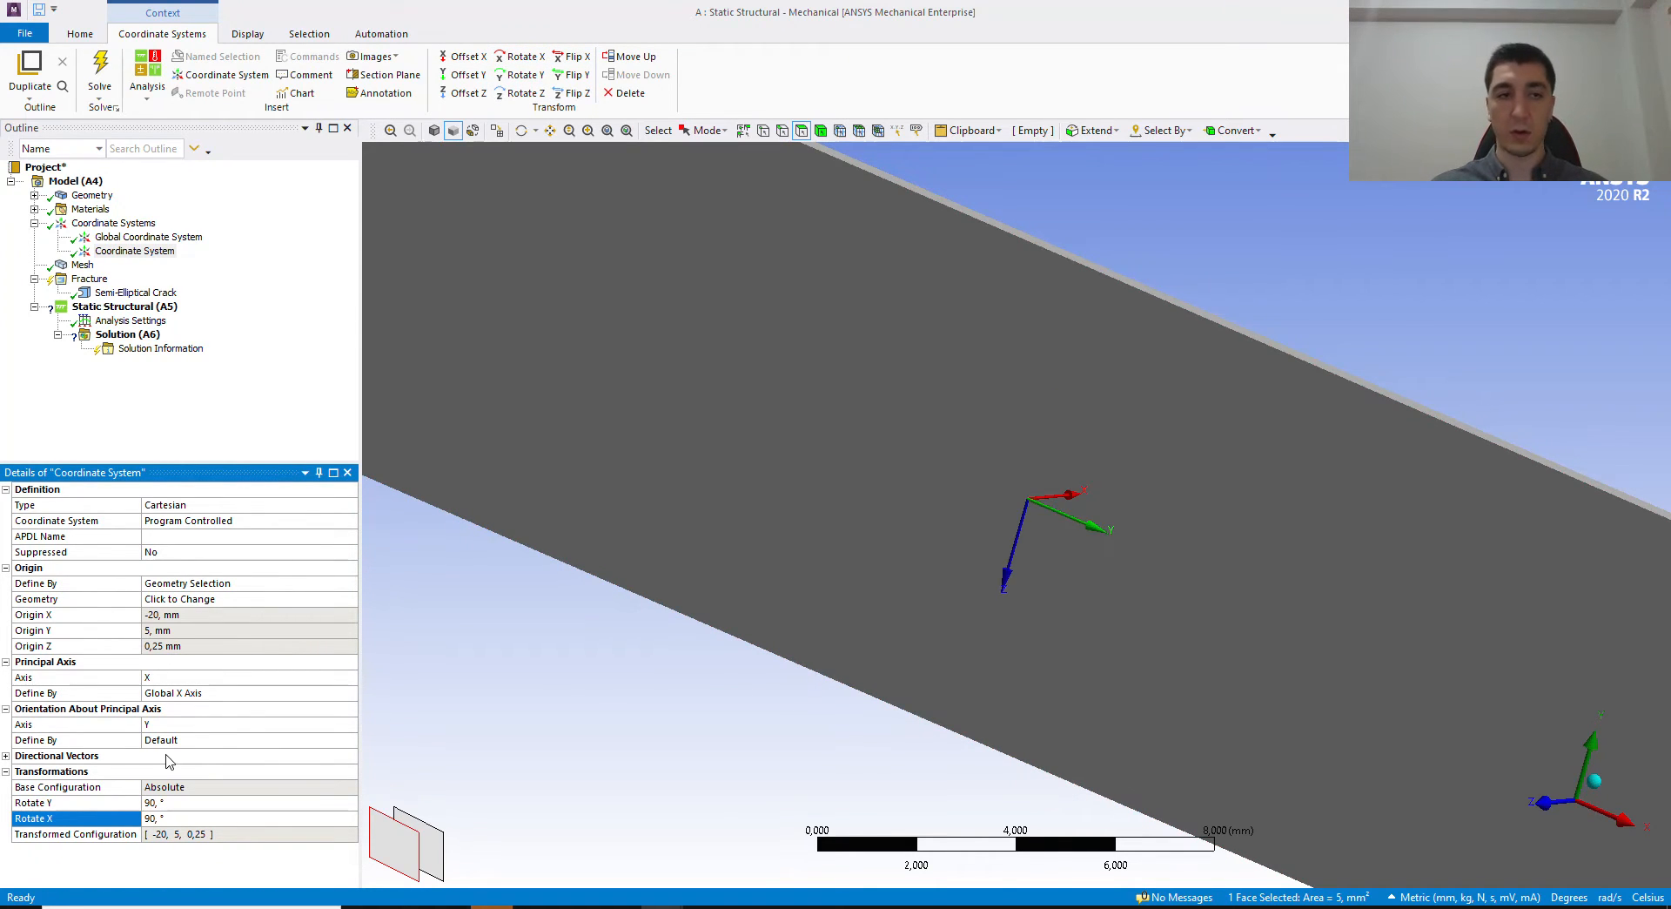
# Step: Try to generate all crack meshes for the Fracture branch and inspect the semi-elliptical crack on the plate
pyautogui.rightClick(90, 278)
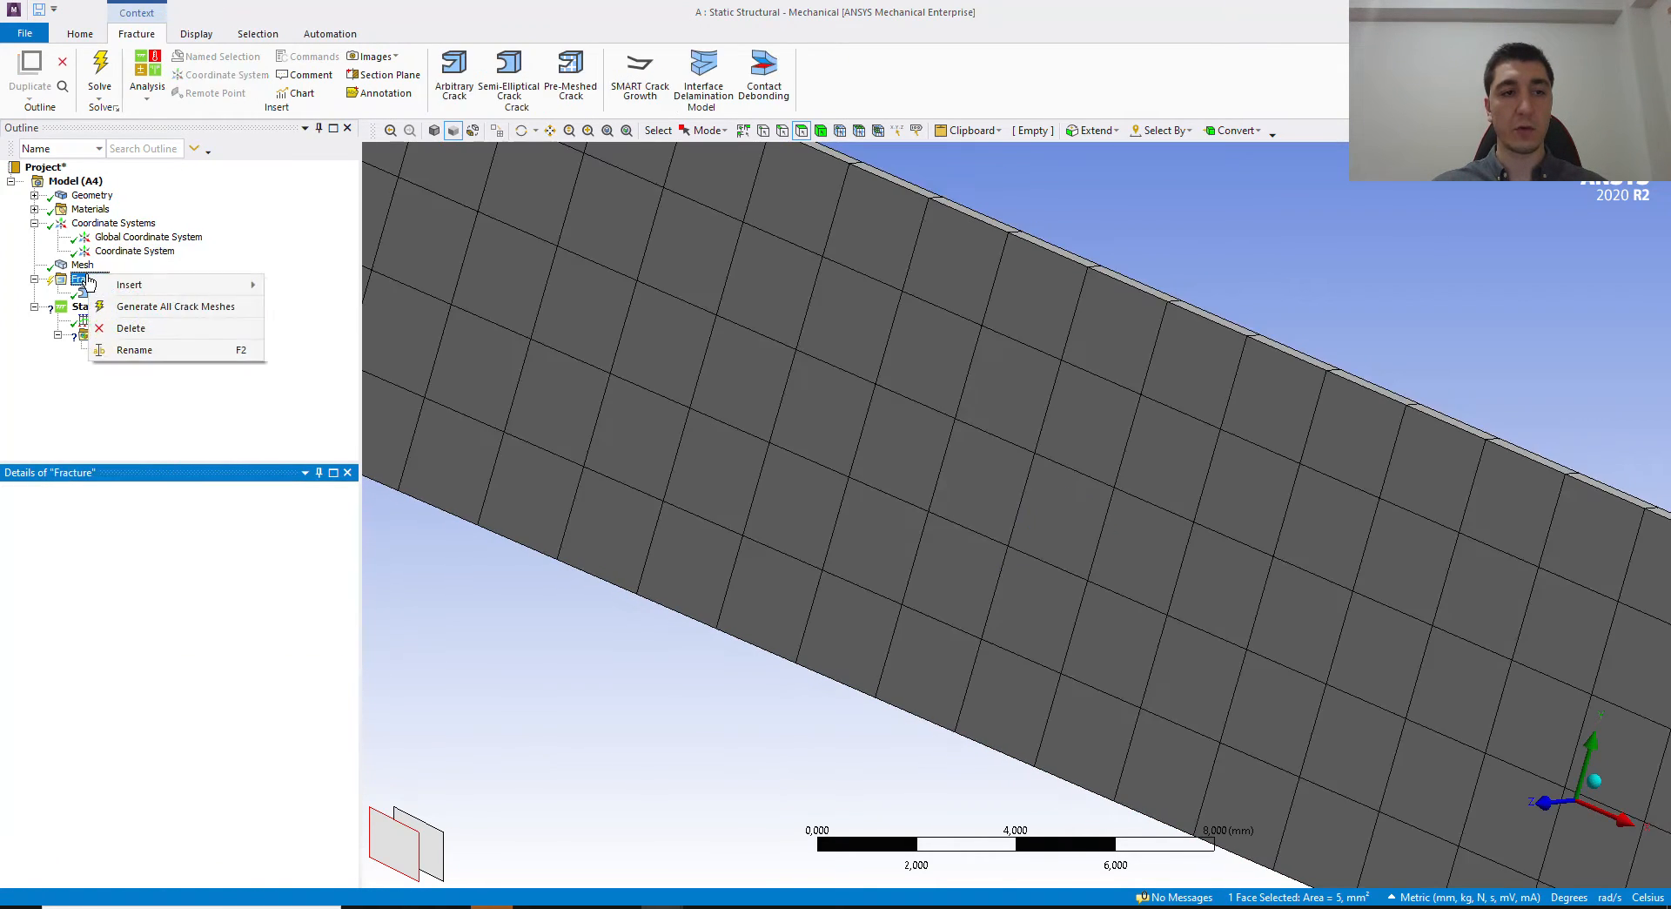
pyautogui.click(118, 303)
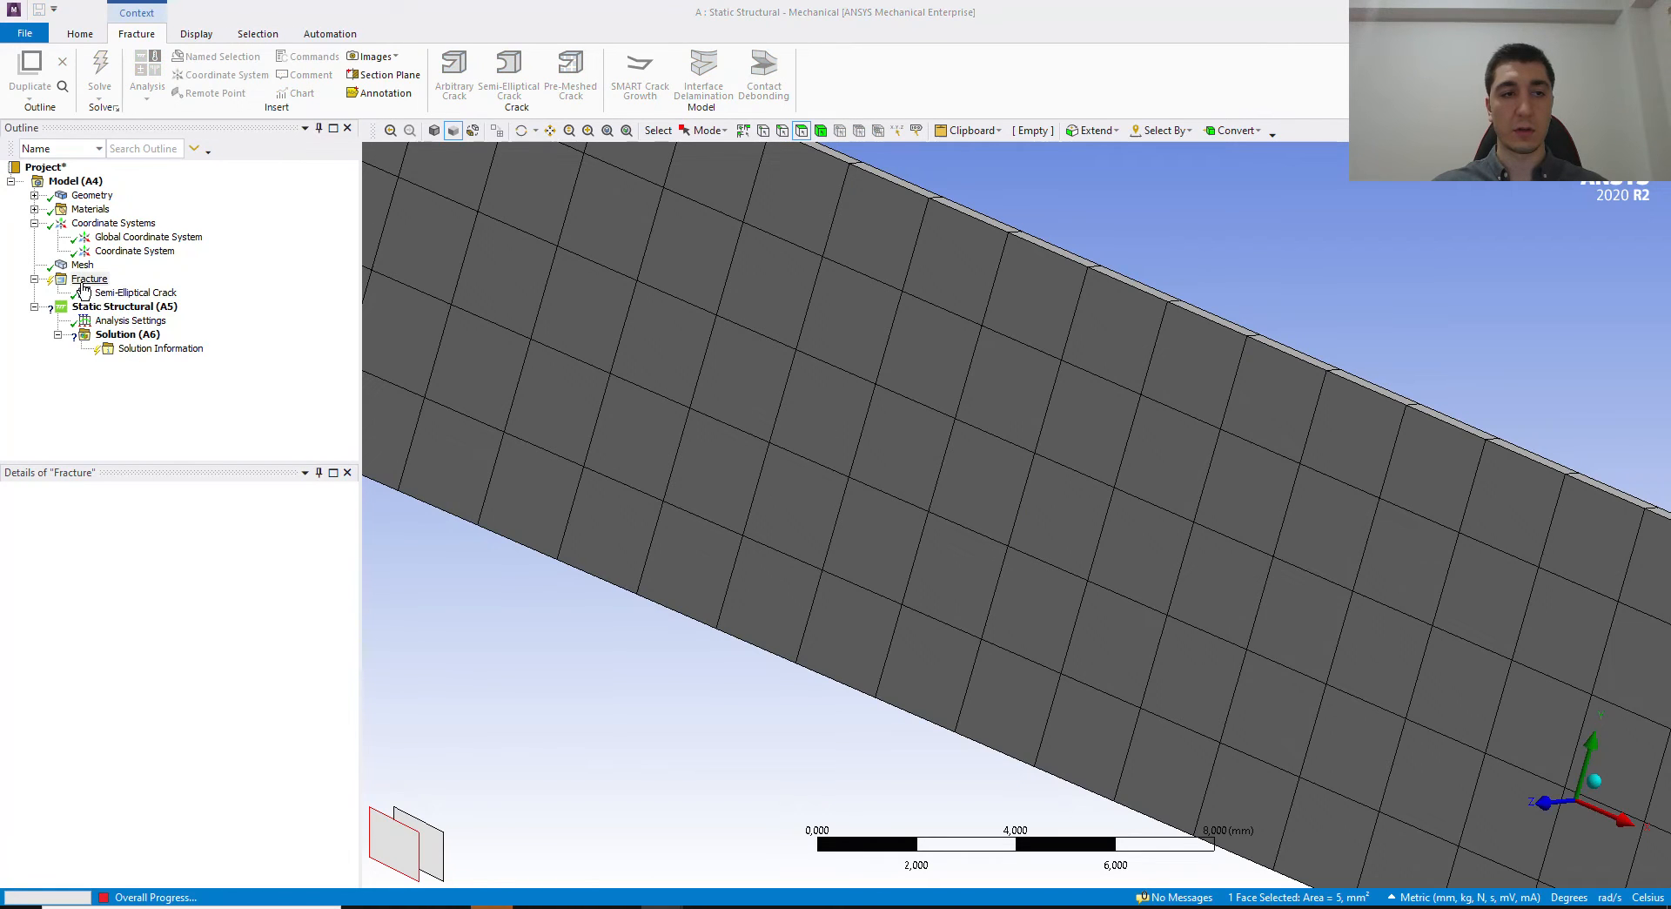
pyautogui.click(107, 296)
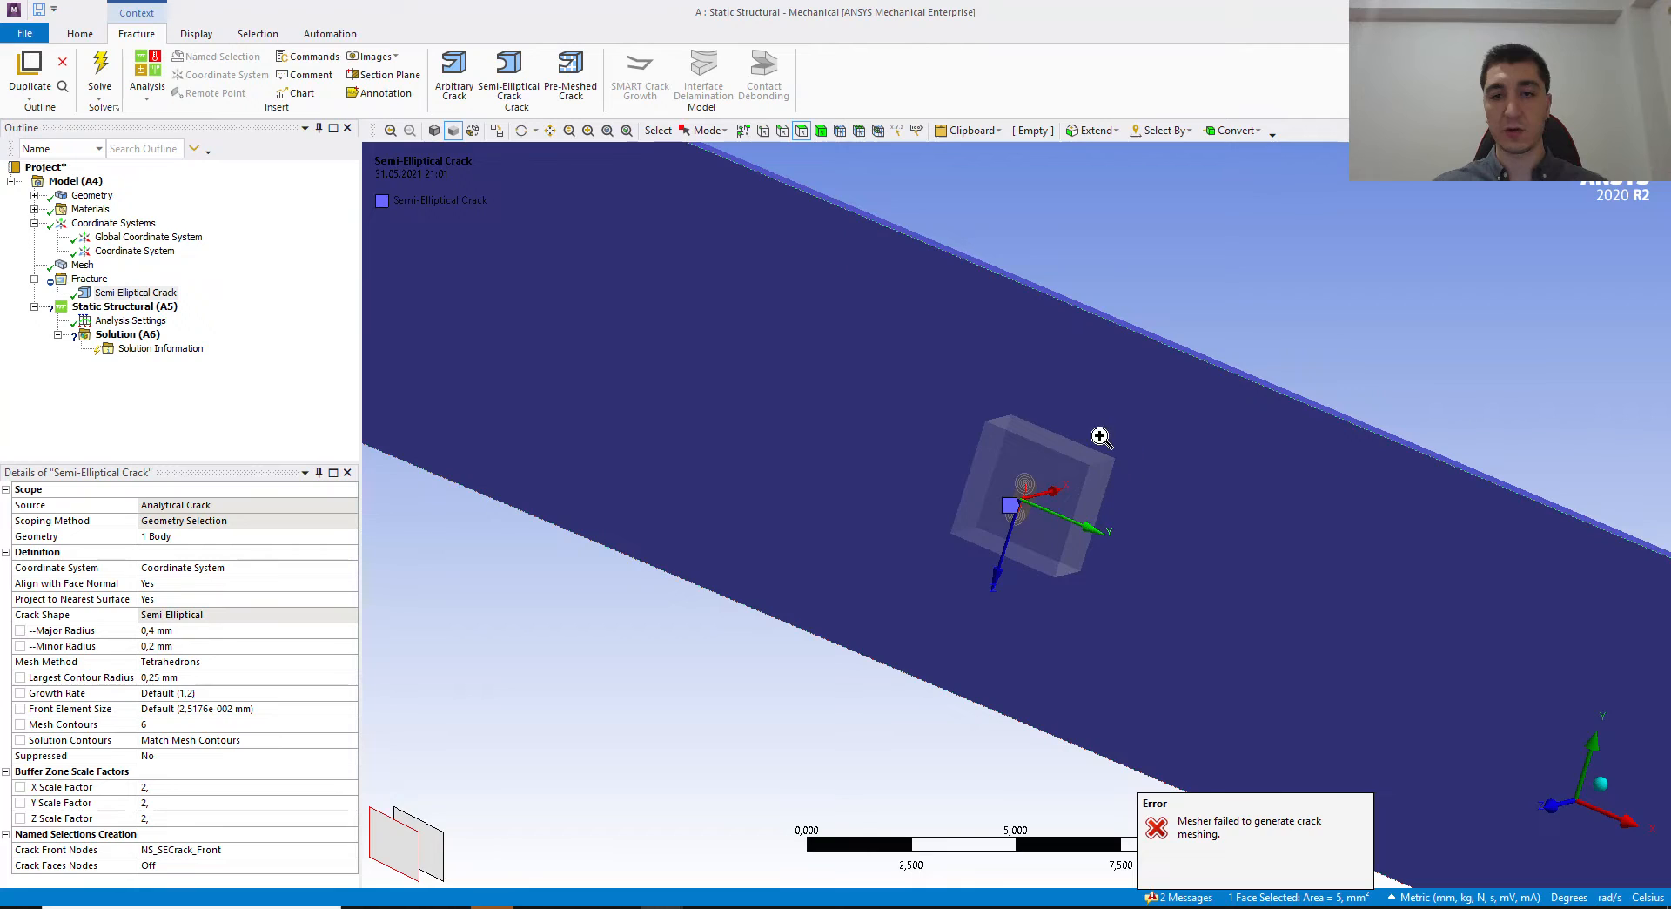
pyautogui.scroll(5, 1080, 453)
pyautogui.scroll(-5, 1053, 462)
pyautogui.scroll(-3, 1080, 523)
pyautogui.moveTo(1321, 615); pyautogui.dragTo(1015, 533, button='middle')
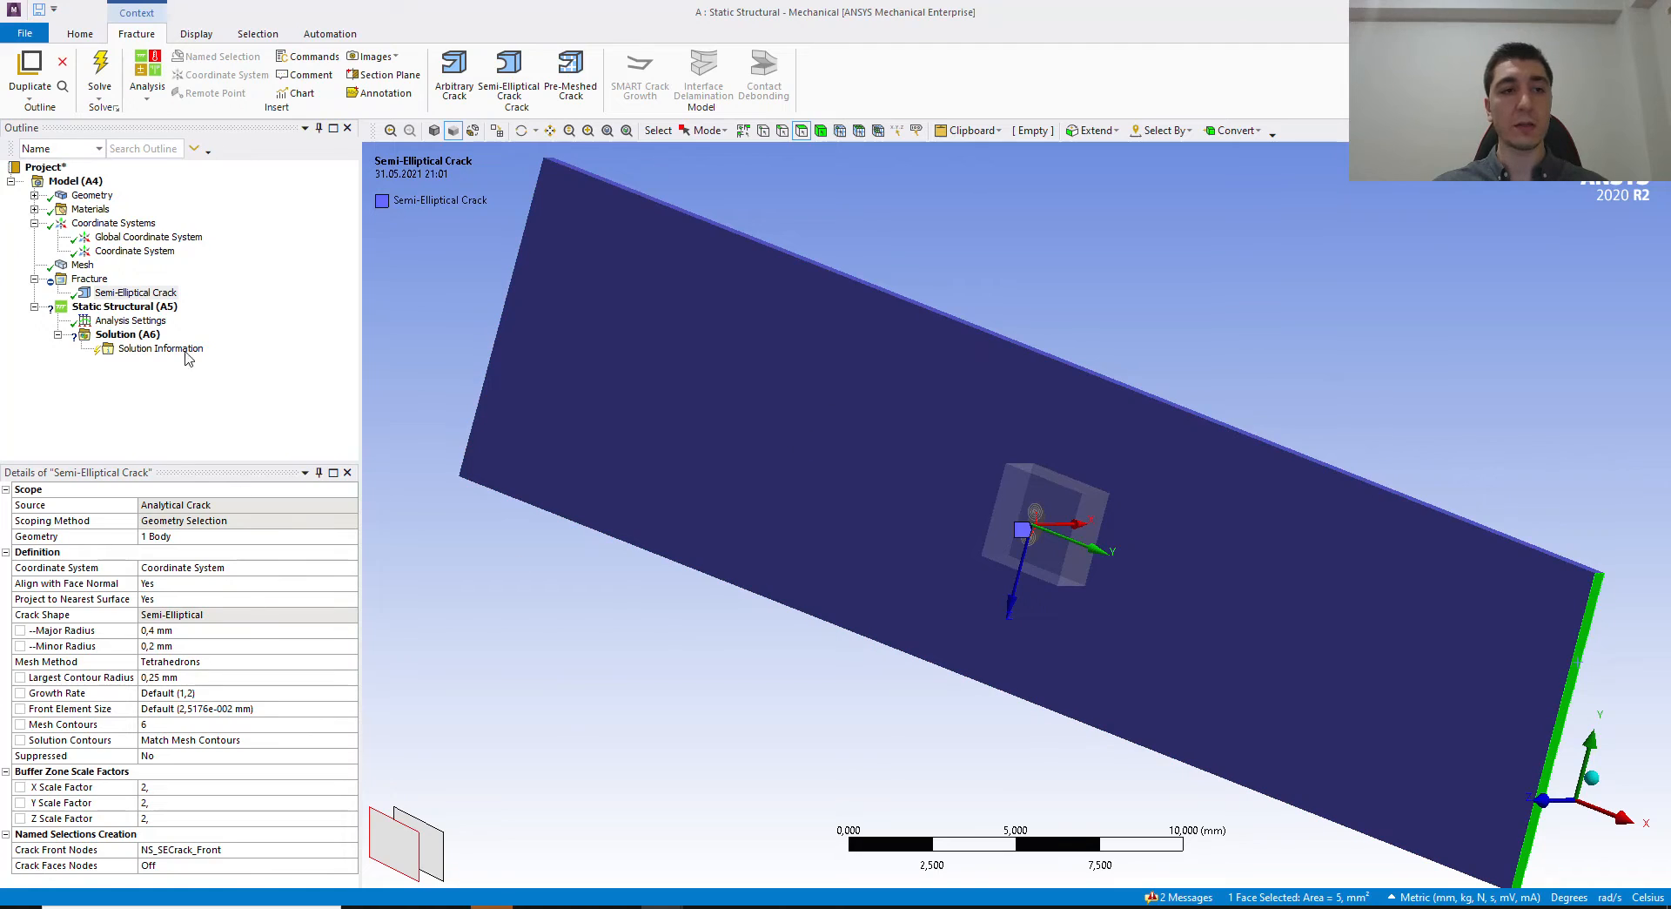
# Step: Add a mesh method control to the Mesh branch and scope it to the plate body
pyautogui.click(84, 265)
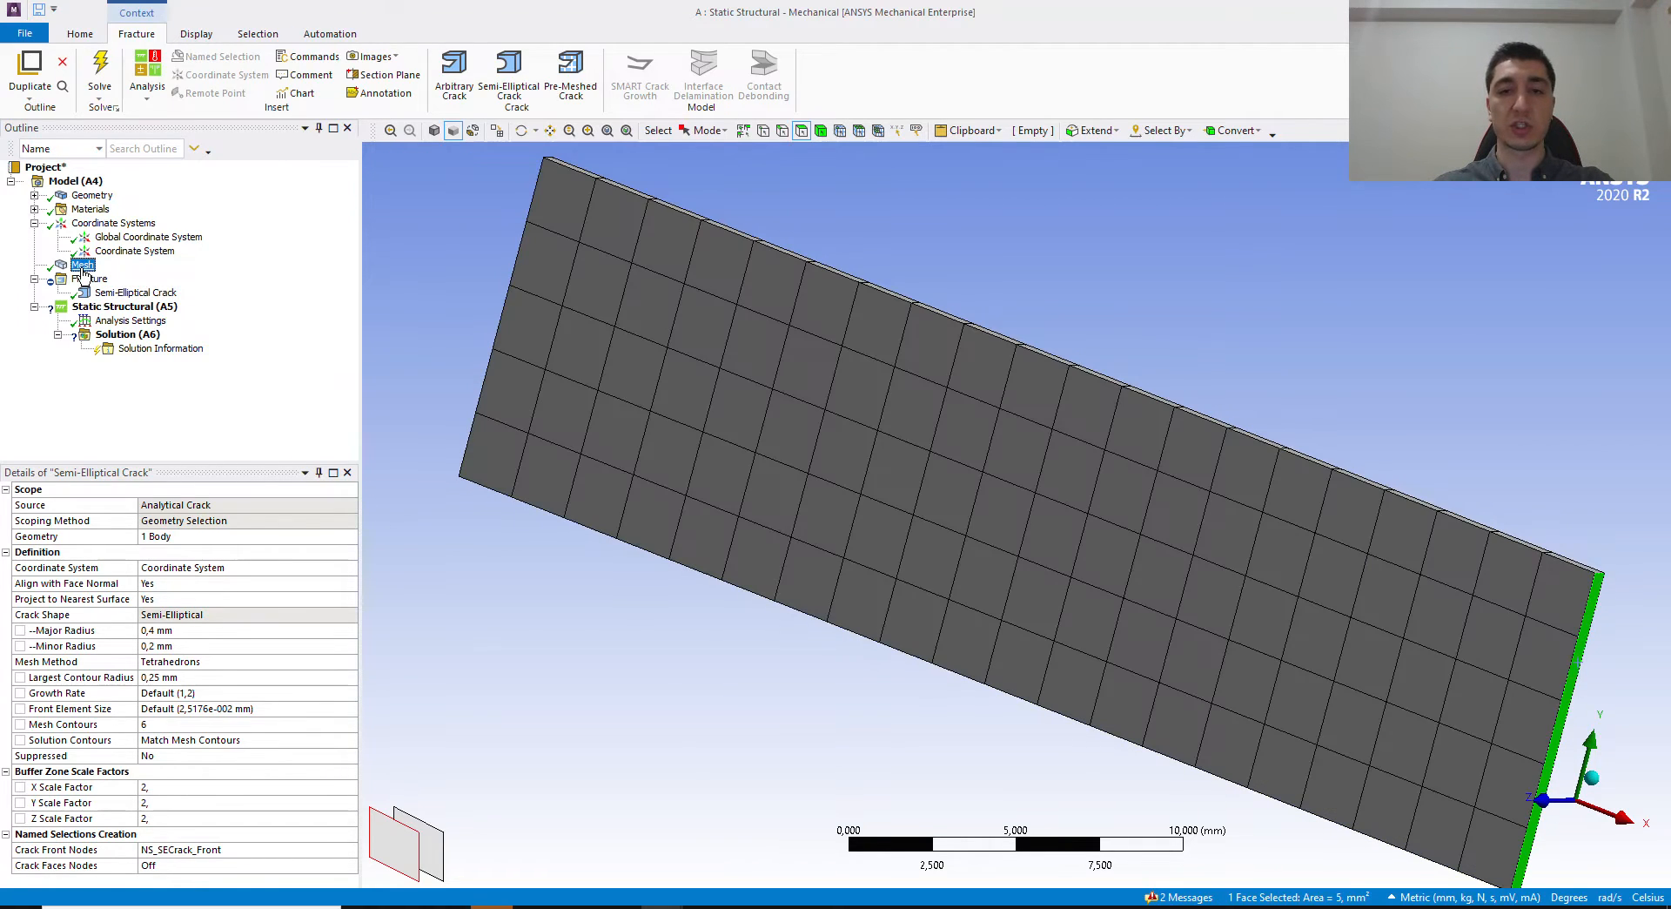
pyautogui.rightClick(65, 271)
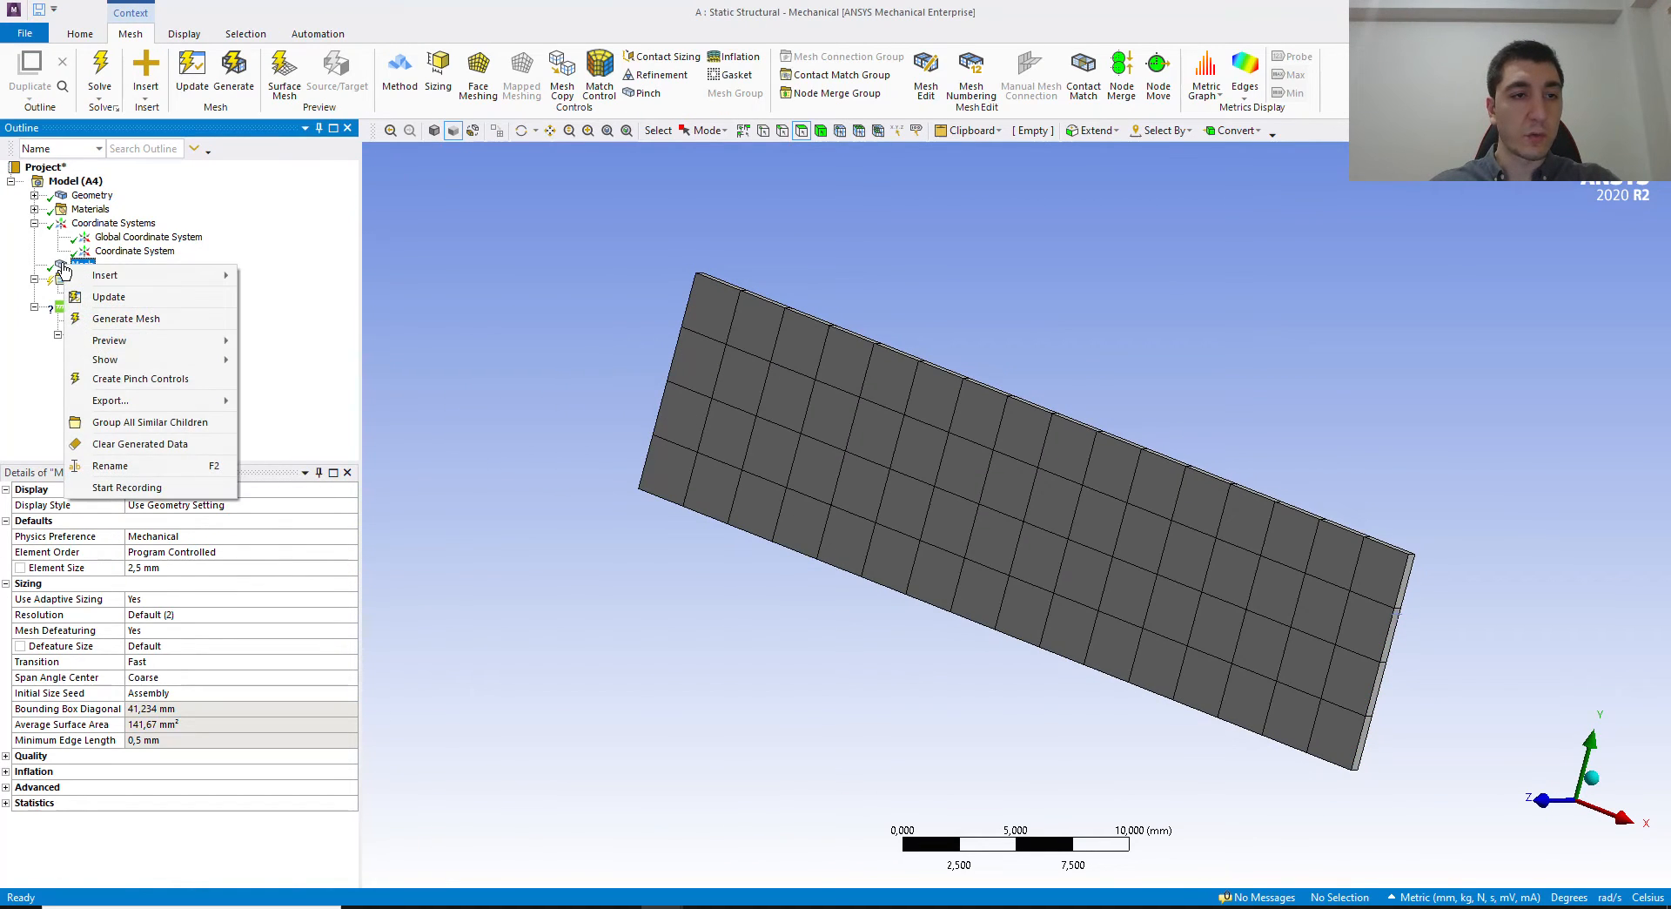
pyautogui.moveTo(97, 275)
pyautogui.click(327, 278)
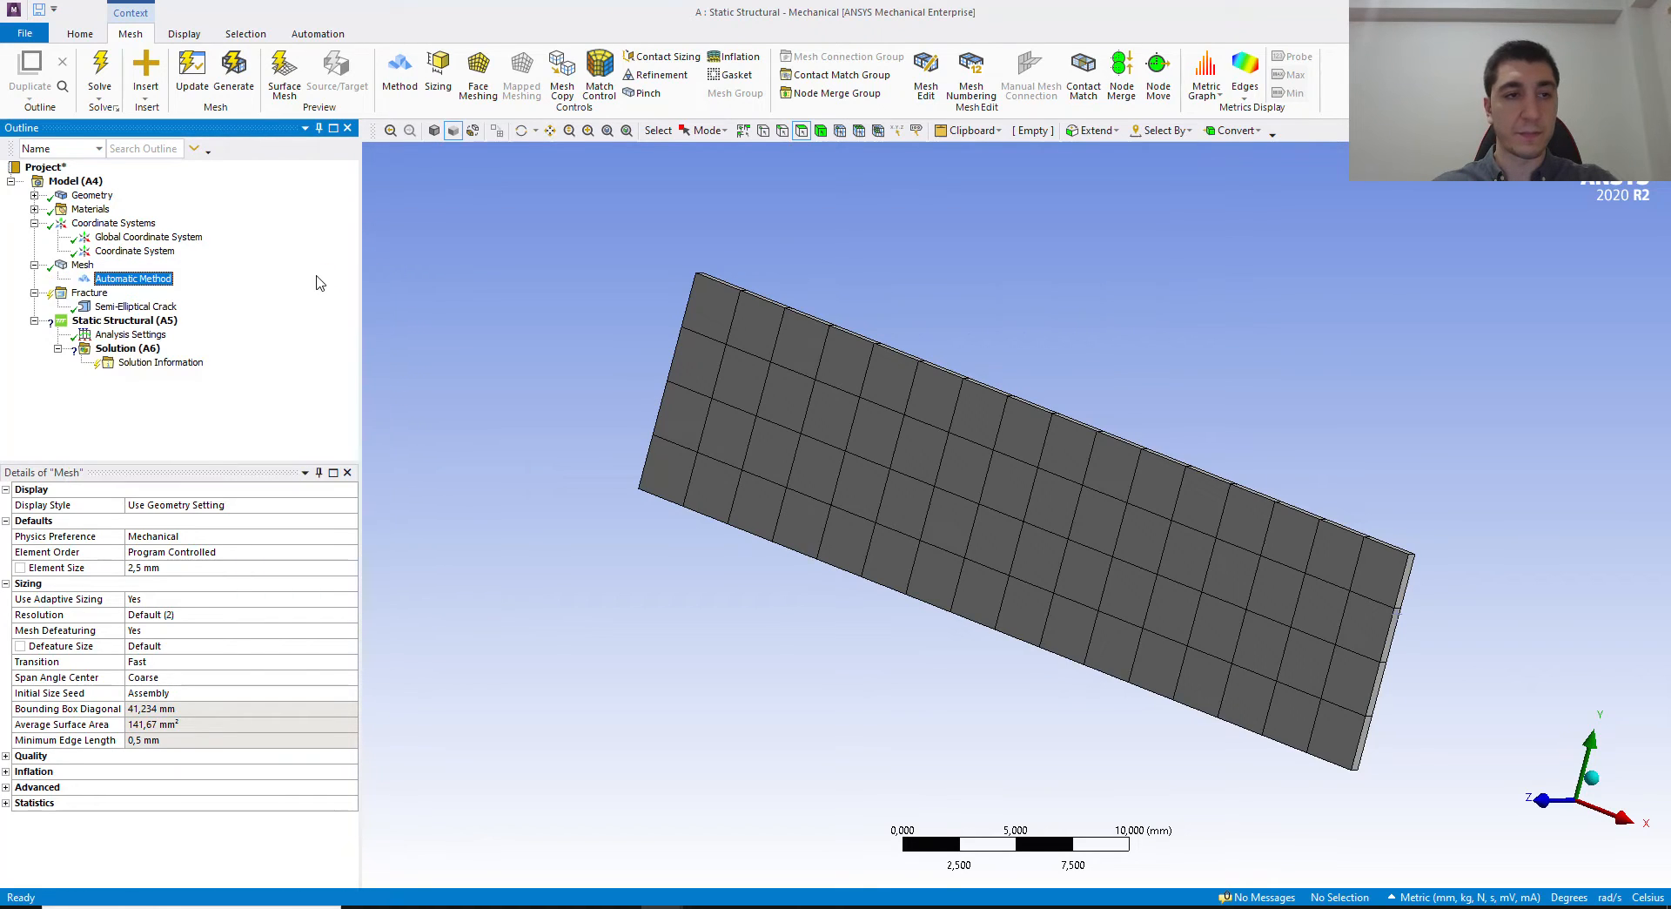
pyautogui.click(233, 528)
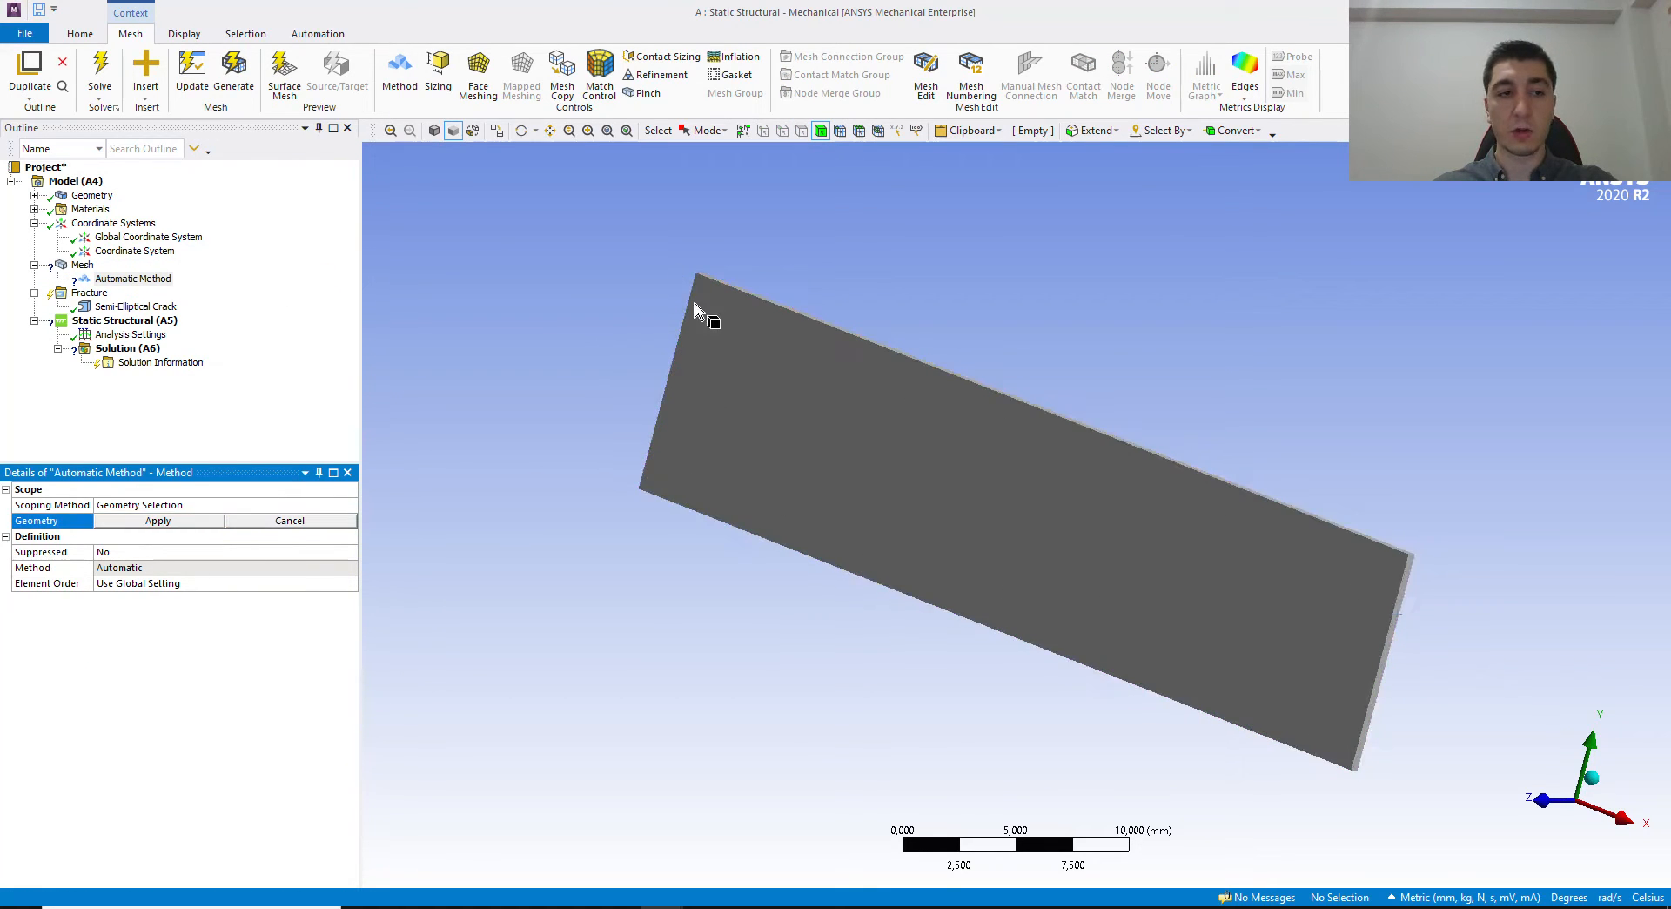
pyautogui.click(827, 449)
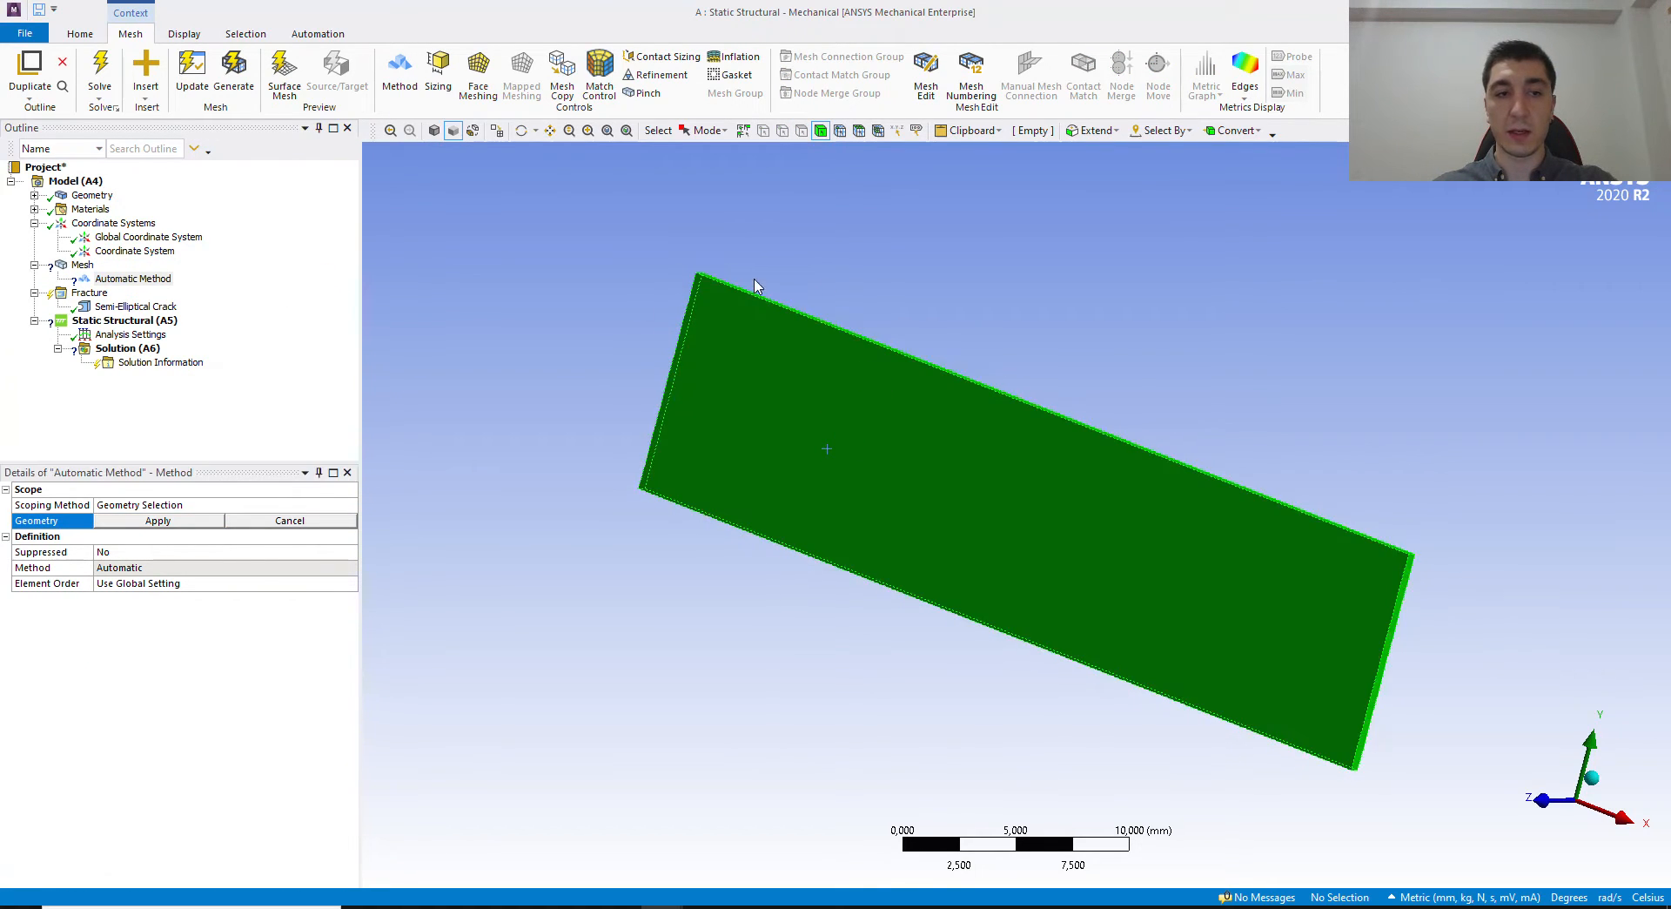
pyautogui.click(126, 522)
# Step: Set the mesh method to Tetrahedrons with the Patch Conforming algorithm and Quadratic element order
pyautogui.click(303, 582)
pyautogui.click(352, 568)
pyautogui.click(351, 567)
pyautogui.click(145, 593)
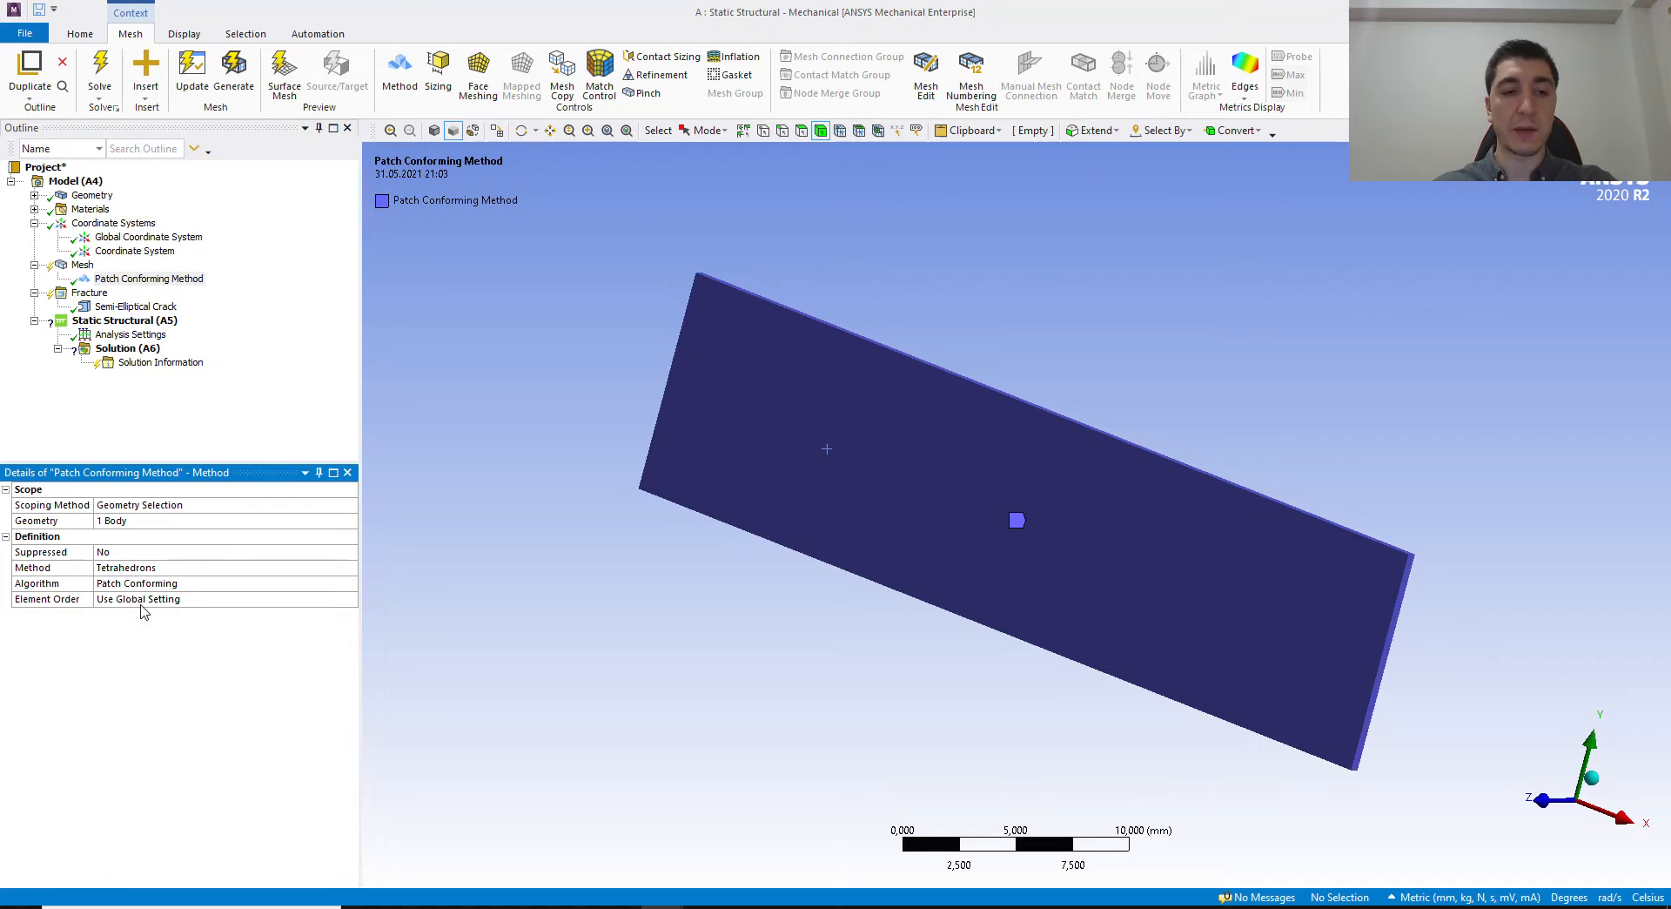
pyautogui.click(142, 600)
pyautogui.click(349, 599)
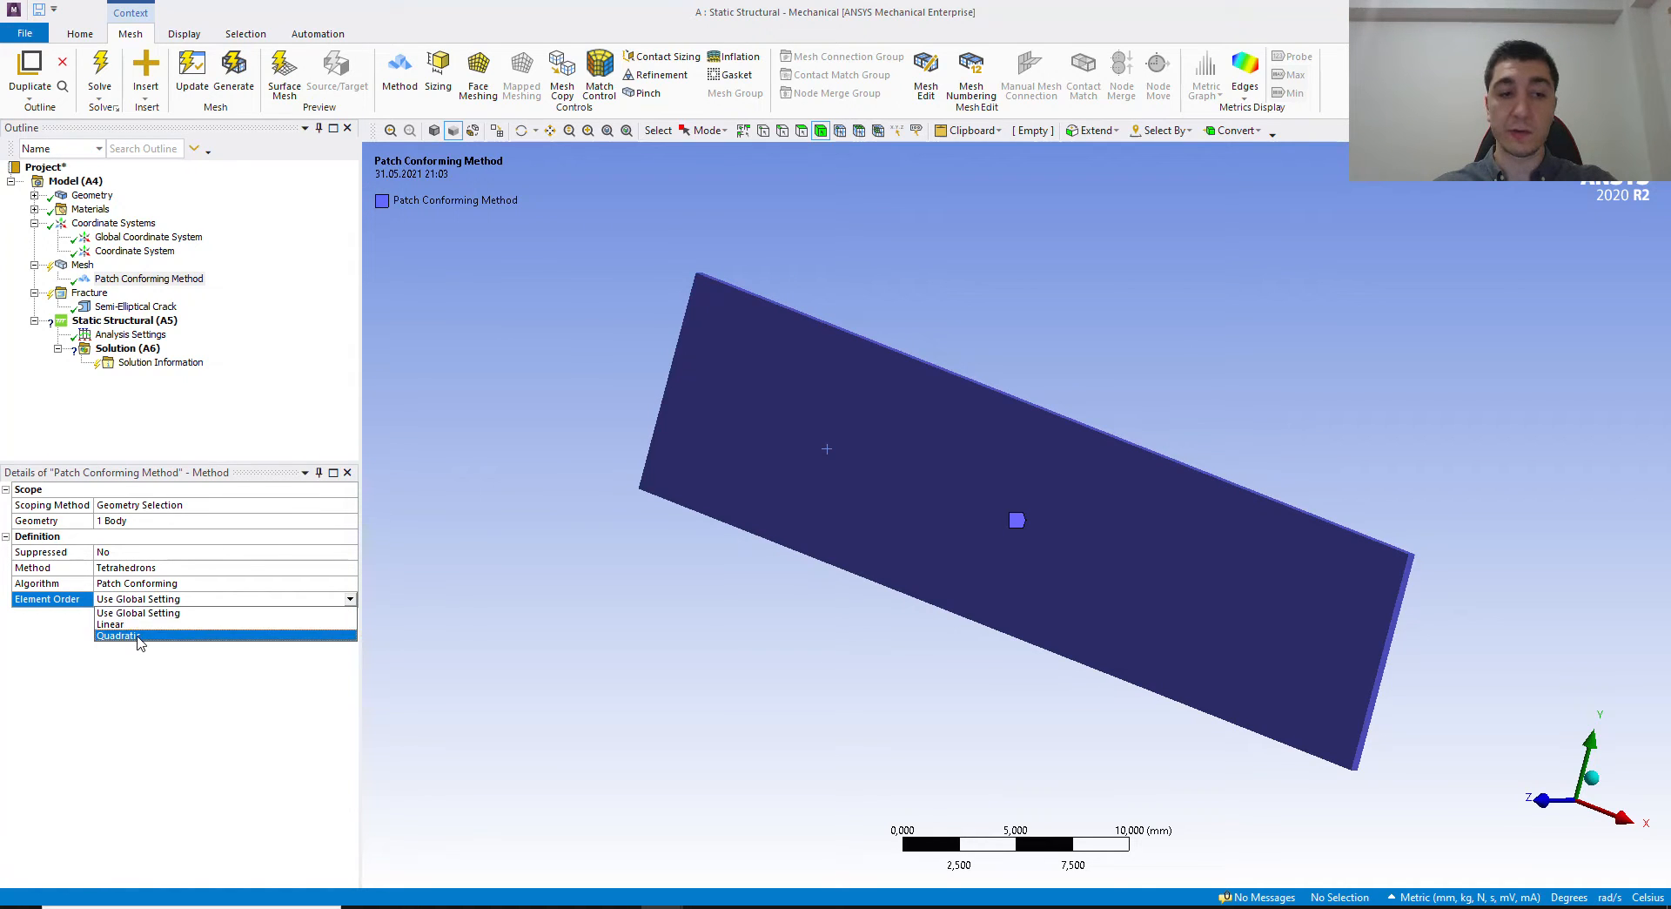
pyautogui.click(140, 637)
# Step: Set the global mesh element size to 1 mm and regenerate the plate's mesh
pyautogui.rightClick(78, 266)
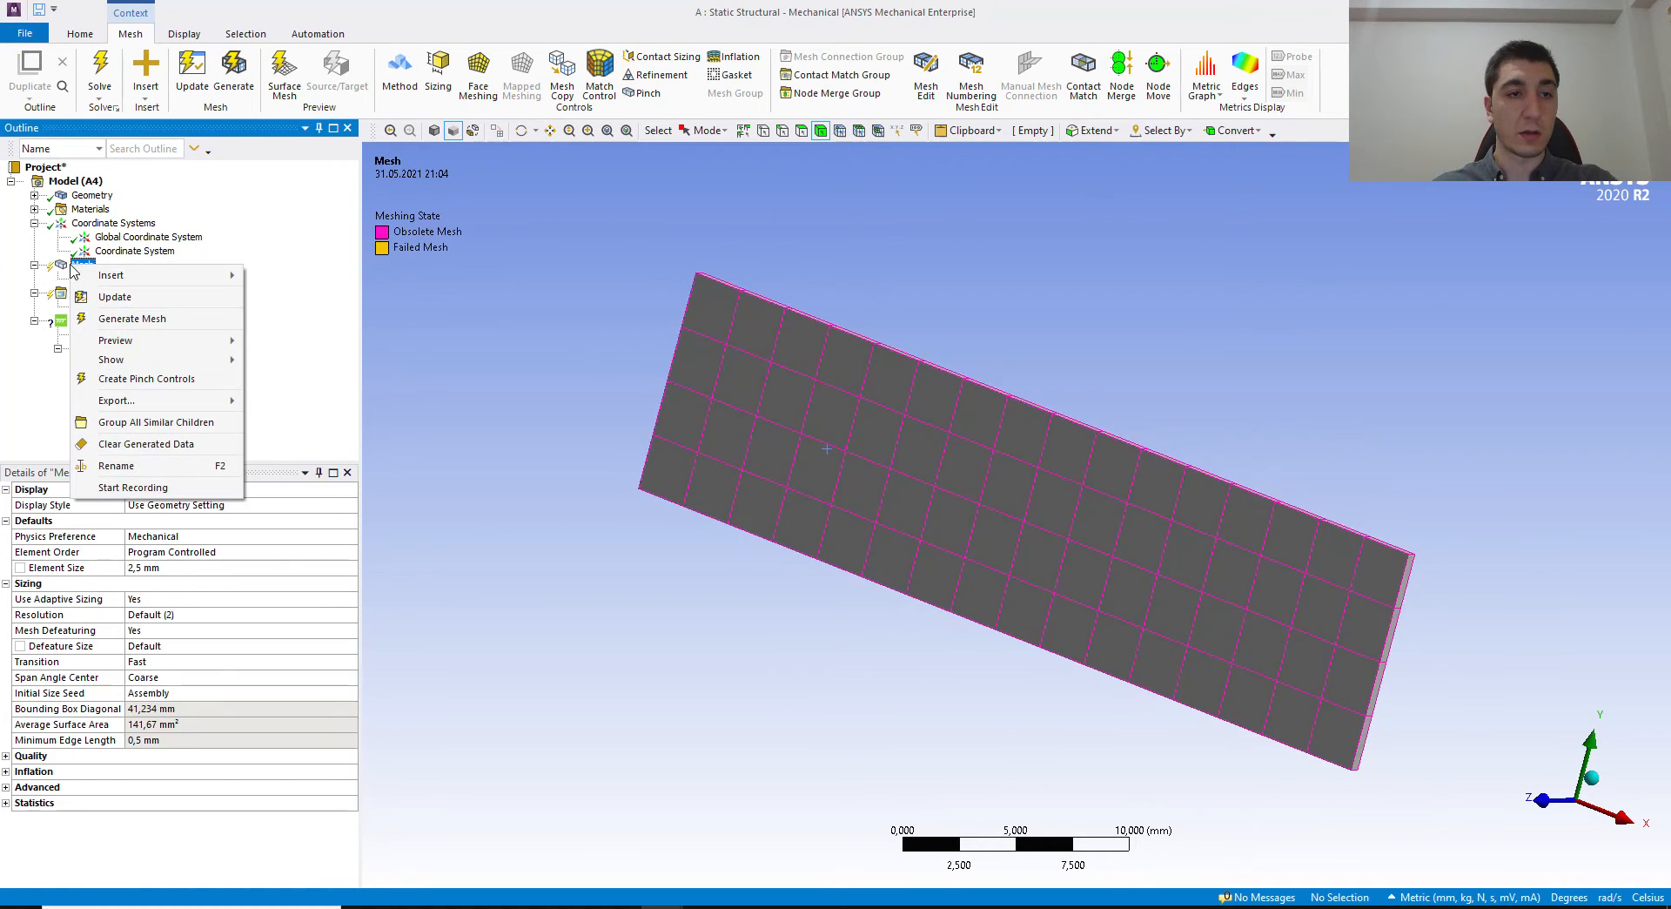
pyautogui.click(200, 536)
pyautogui.click(163, 566)
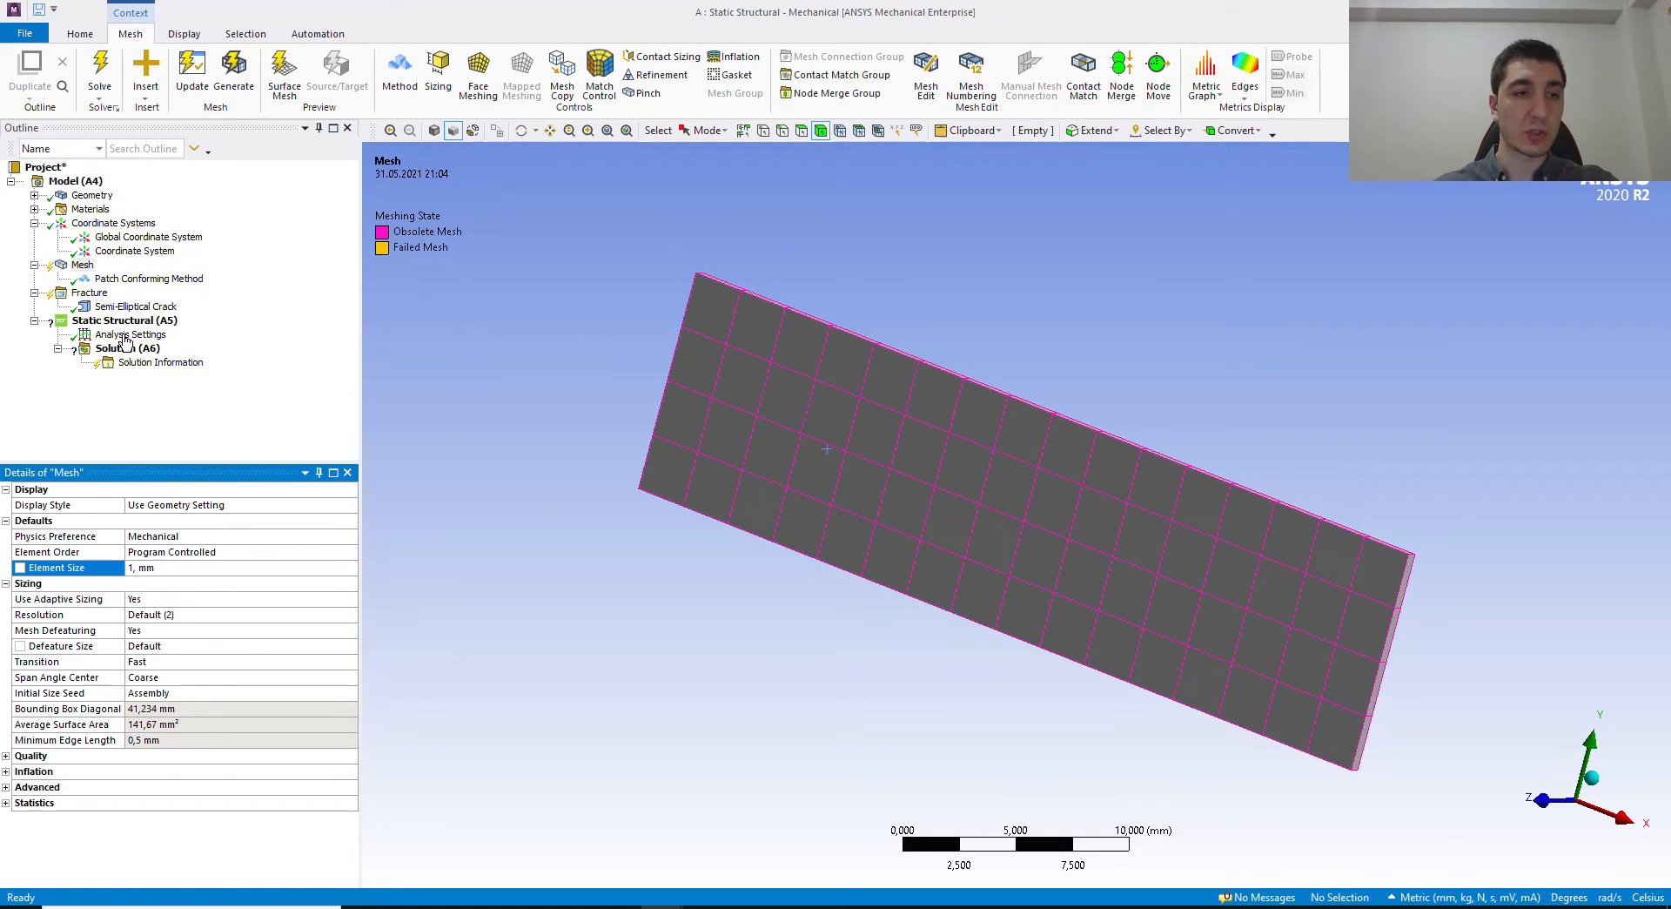
pyautogui.rightClick(69, 269)
pyautogui.click(81, 299)
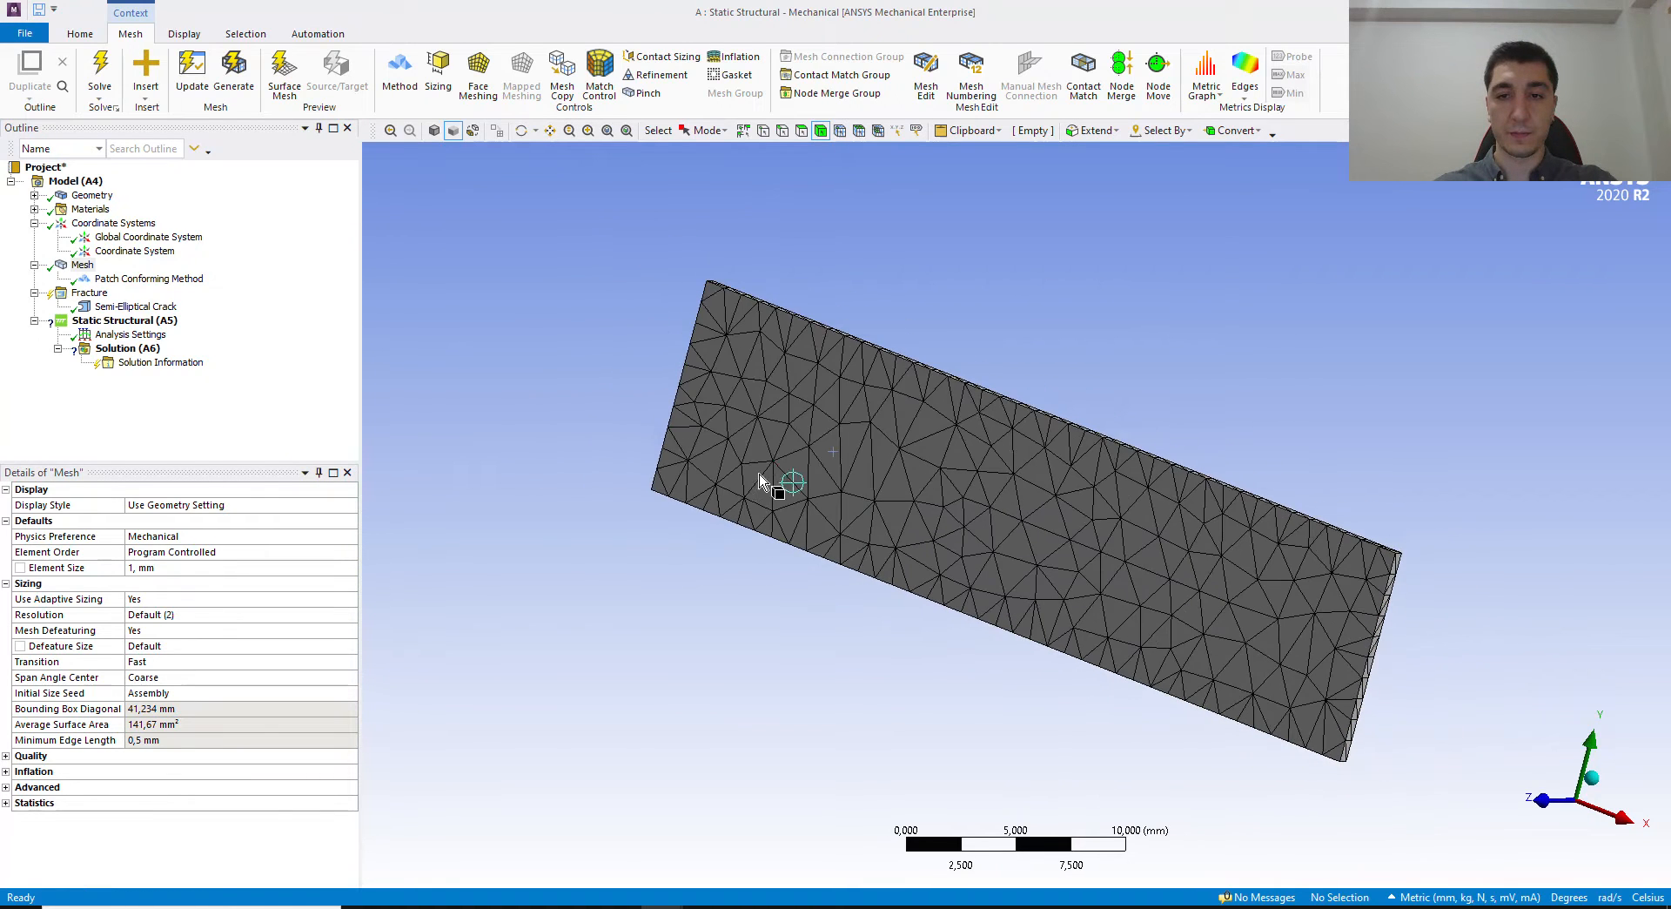
# Step: Generate all crack meshes for the Fracture branch and inspect the refined mesh around the crack
pyautogui.click(98, 306)
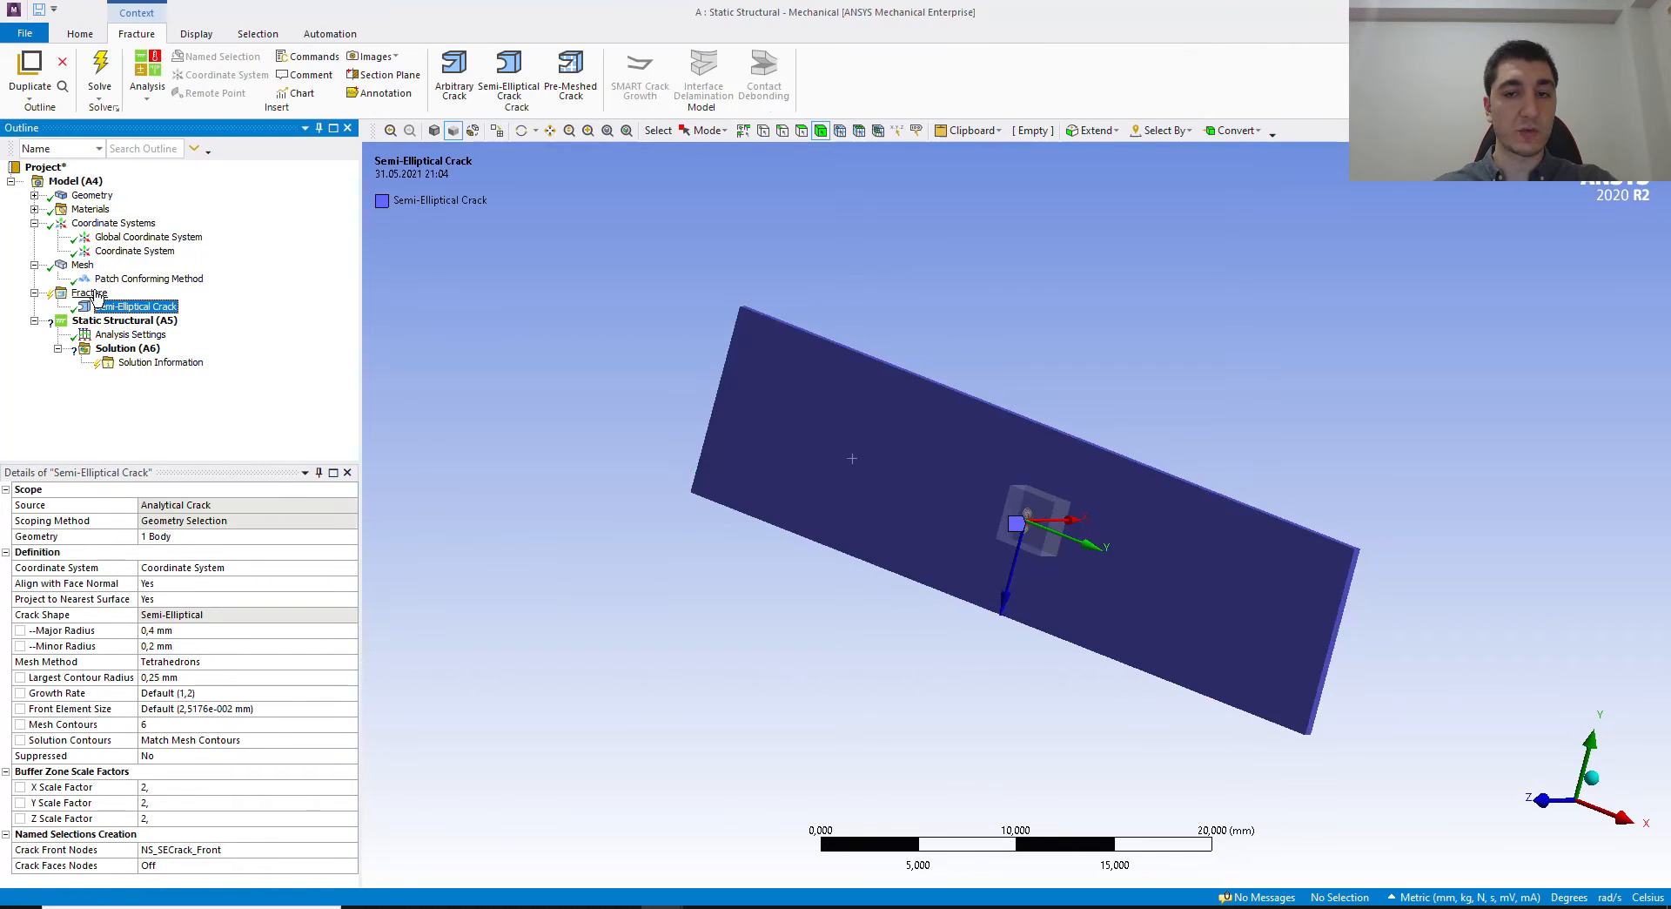
pyautogui.rightClick(90, 294)
pyautogui.click(140, 326)
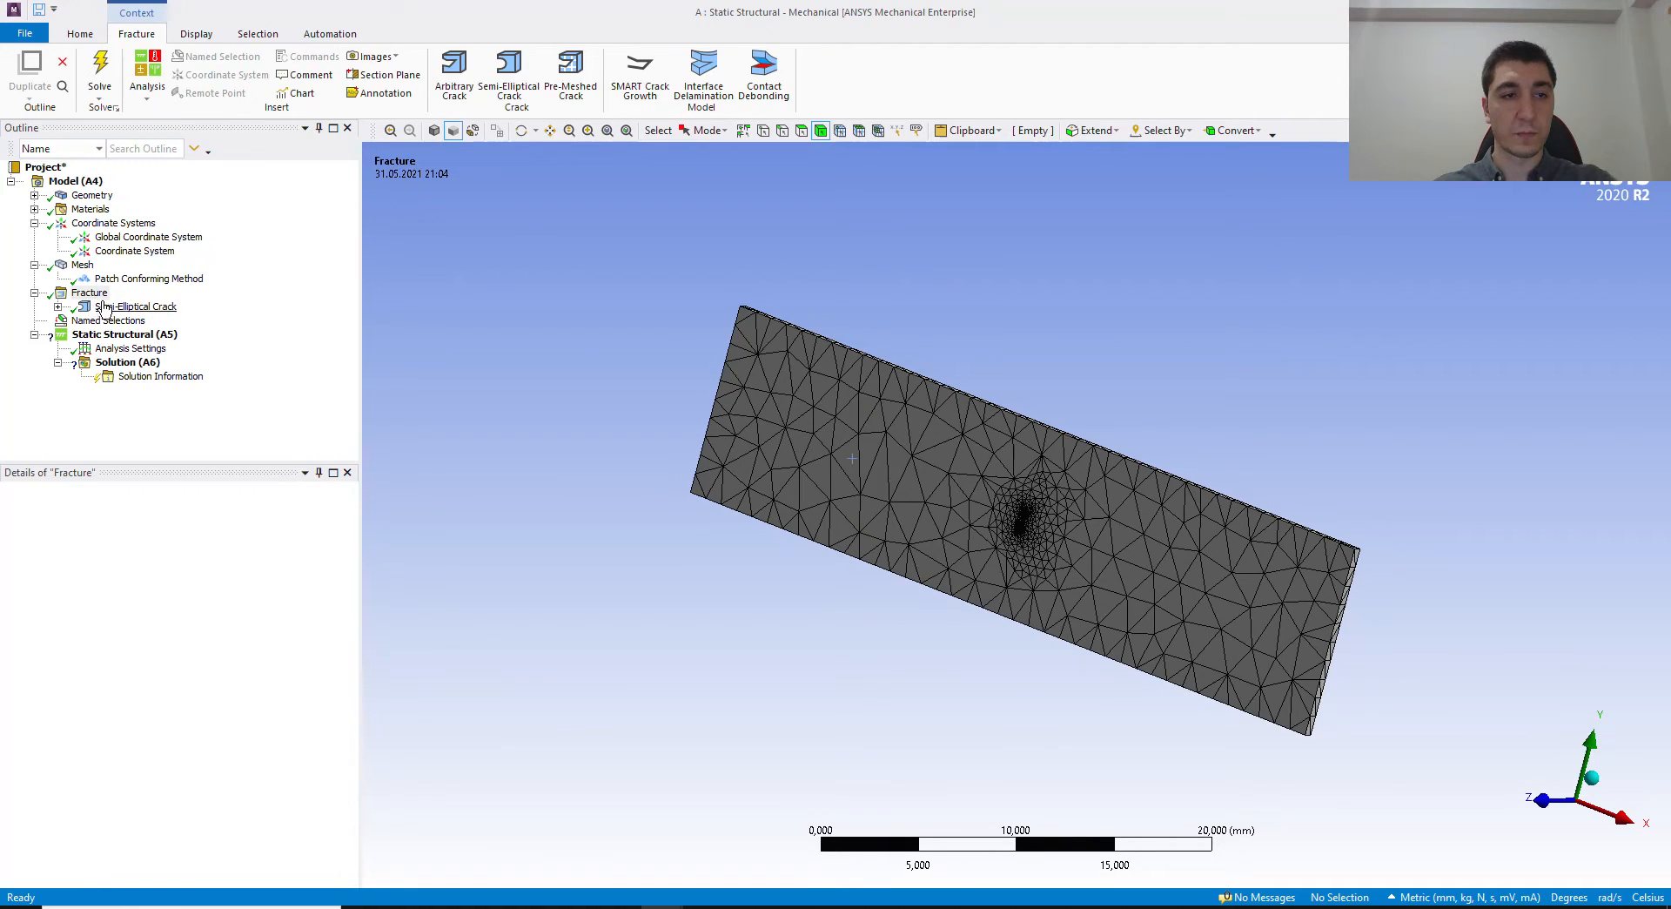
pyautogui.click(58, 306)
pyautogui.scroll(5, 1036, 520)
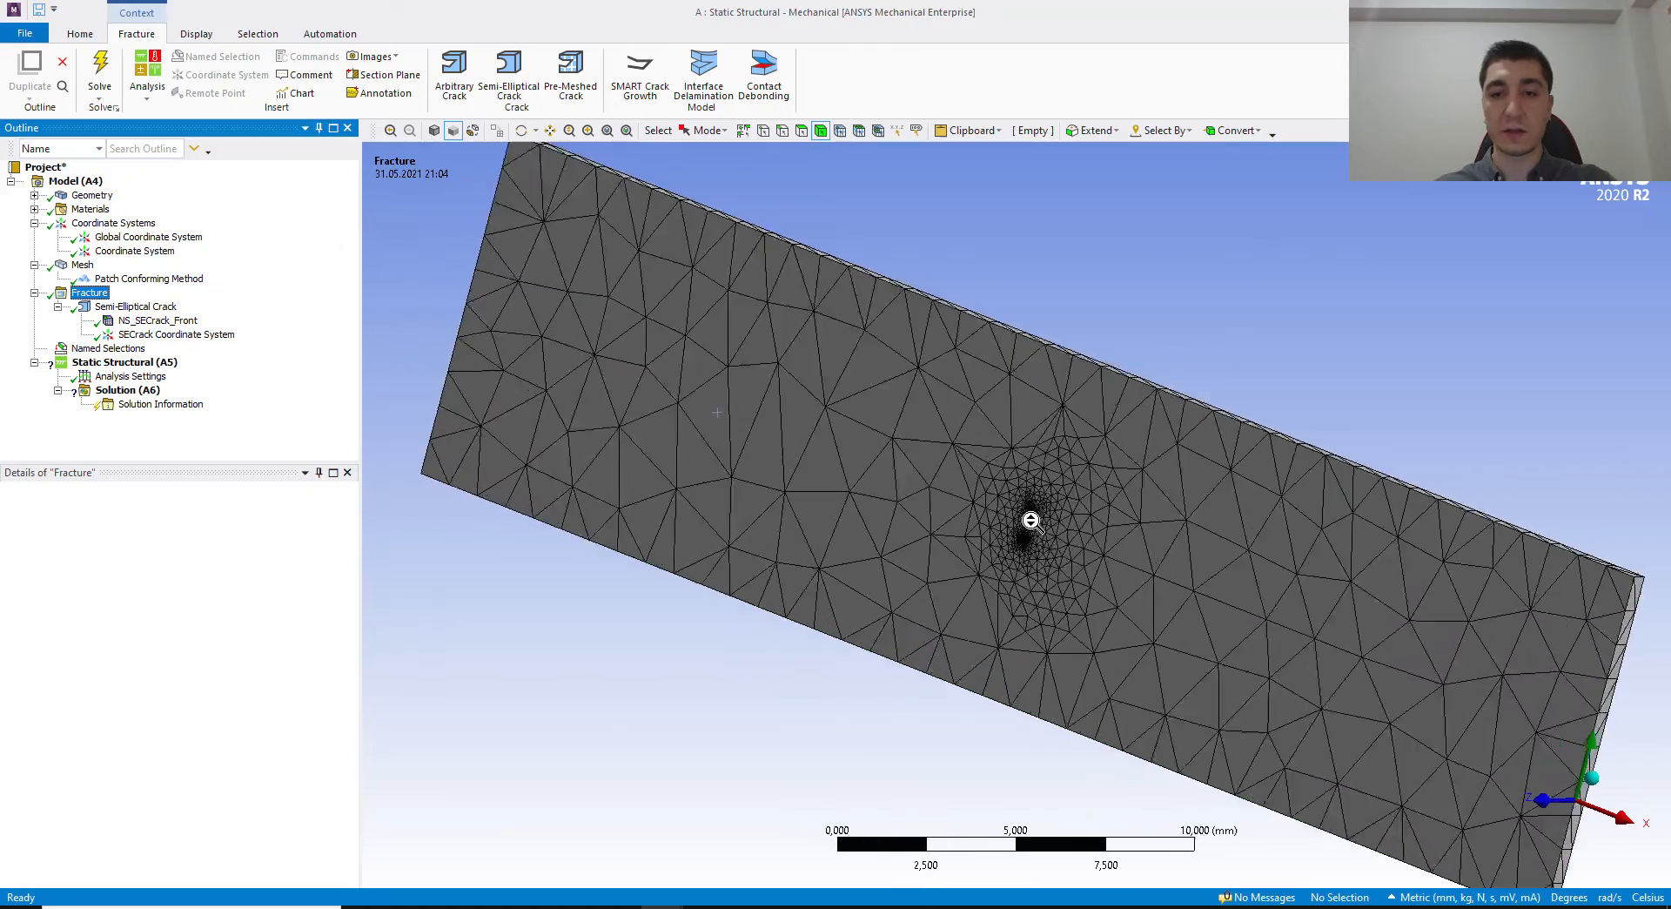
pyautogui.click(1591, 777)
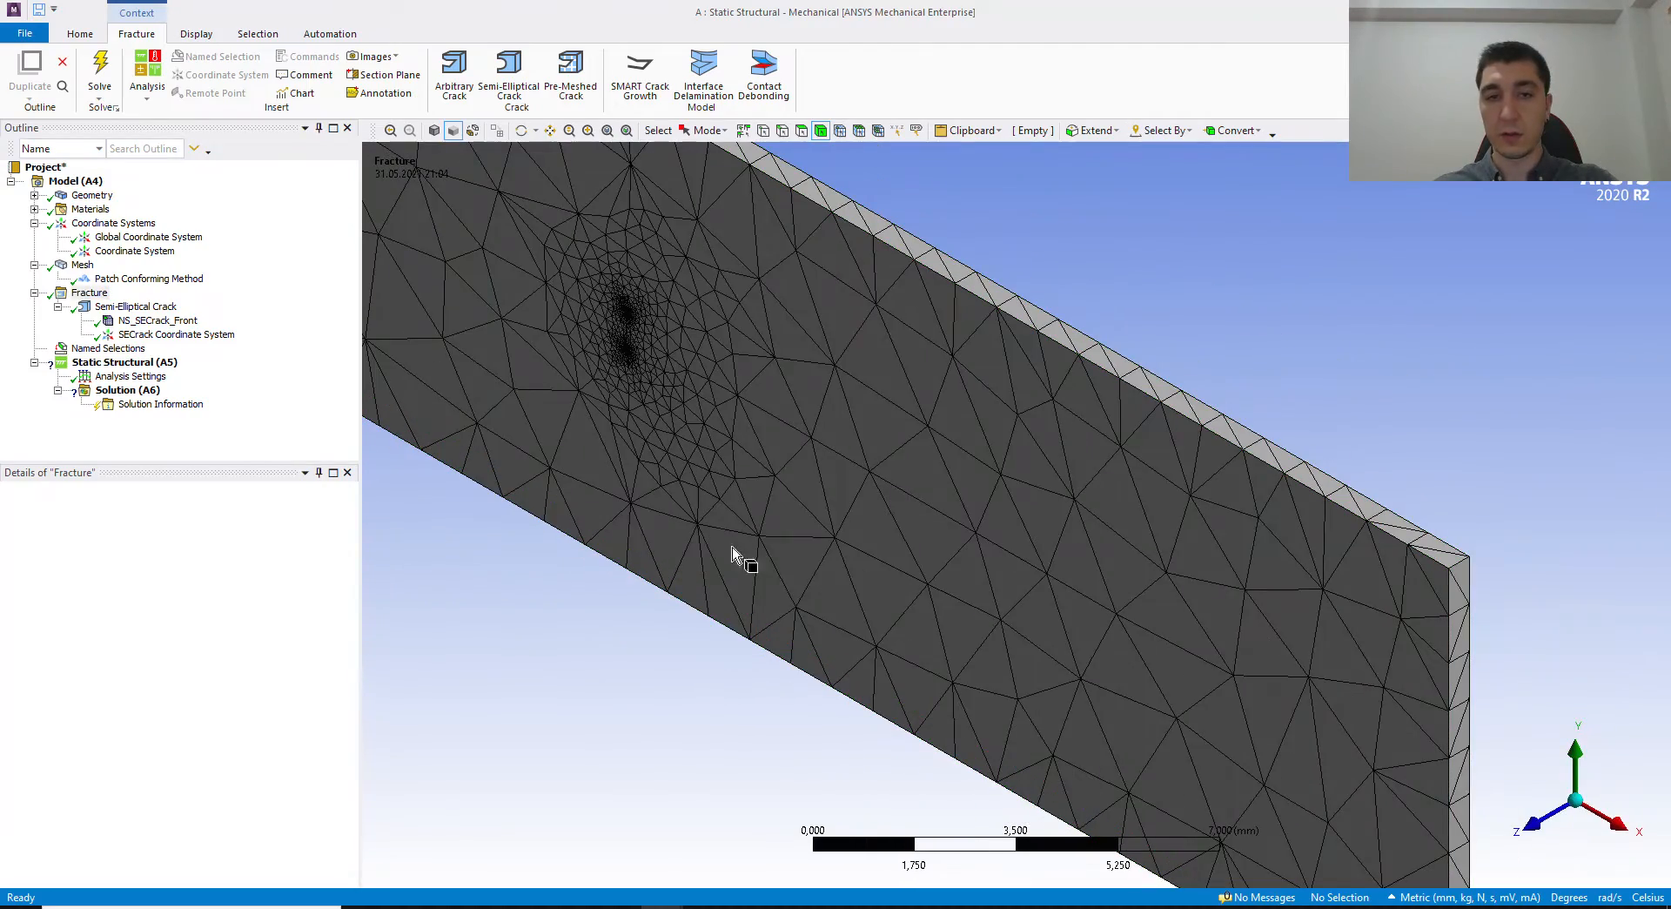
pyautogui.moveTo(1063, 615); pyautogui.dragTo(1179, 571, button='middle')
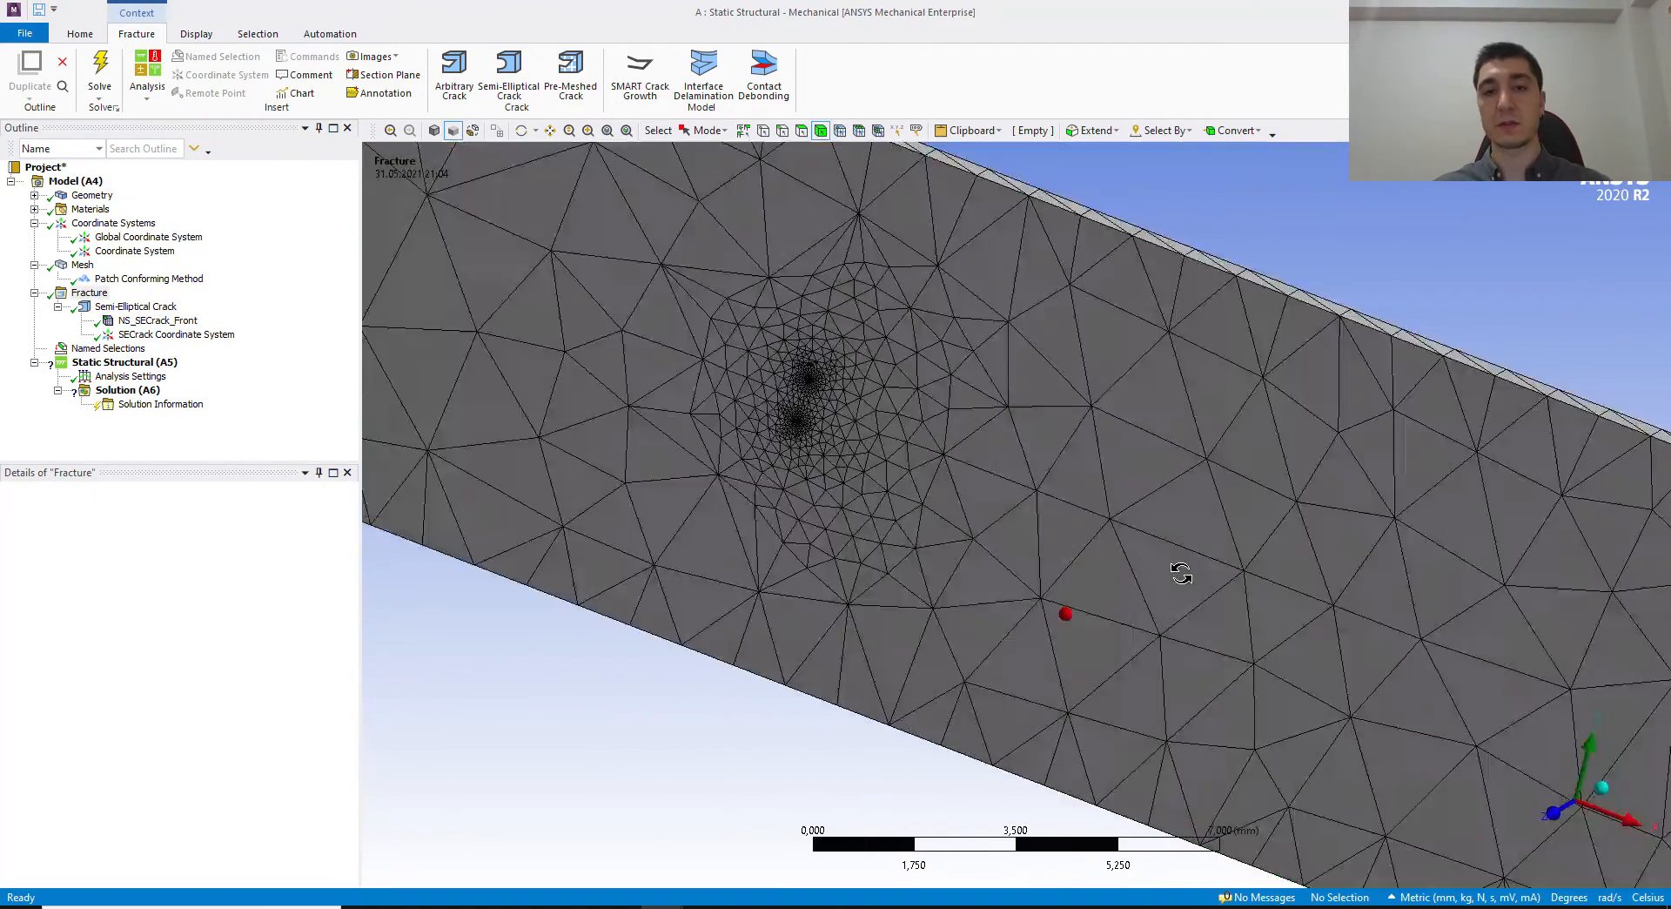
pyautogui.click(1652, 797)
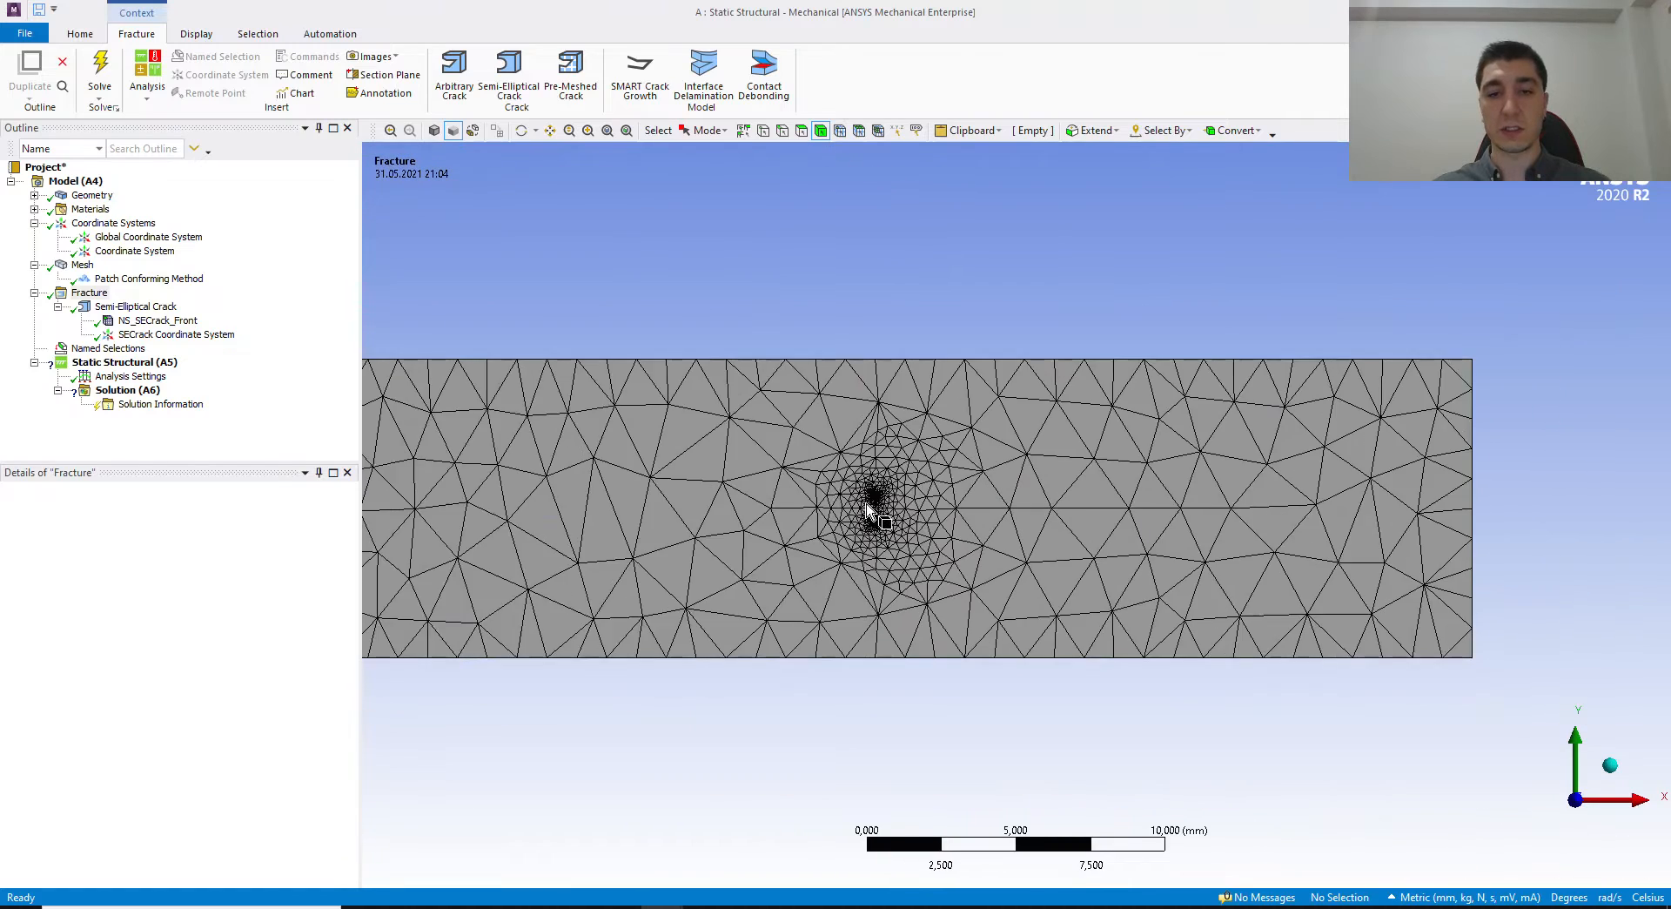
# Step: Turn on Crack Faces Nodes for the semi-elliptical crack and regenerate all crack meshes
pyautogui.click(131, 306)
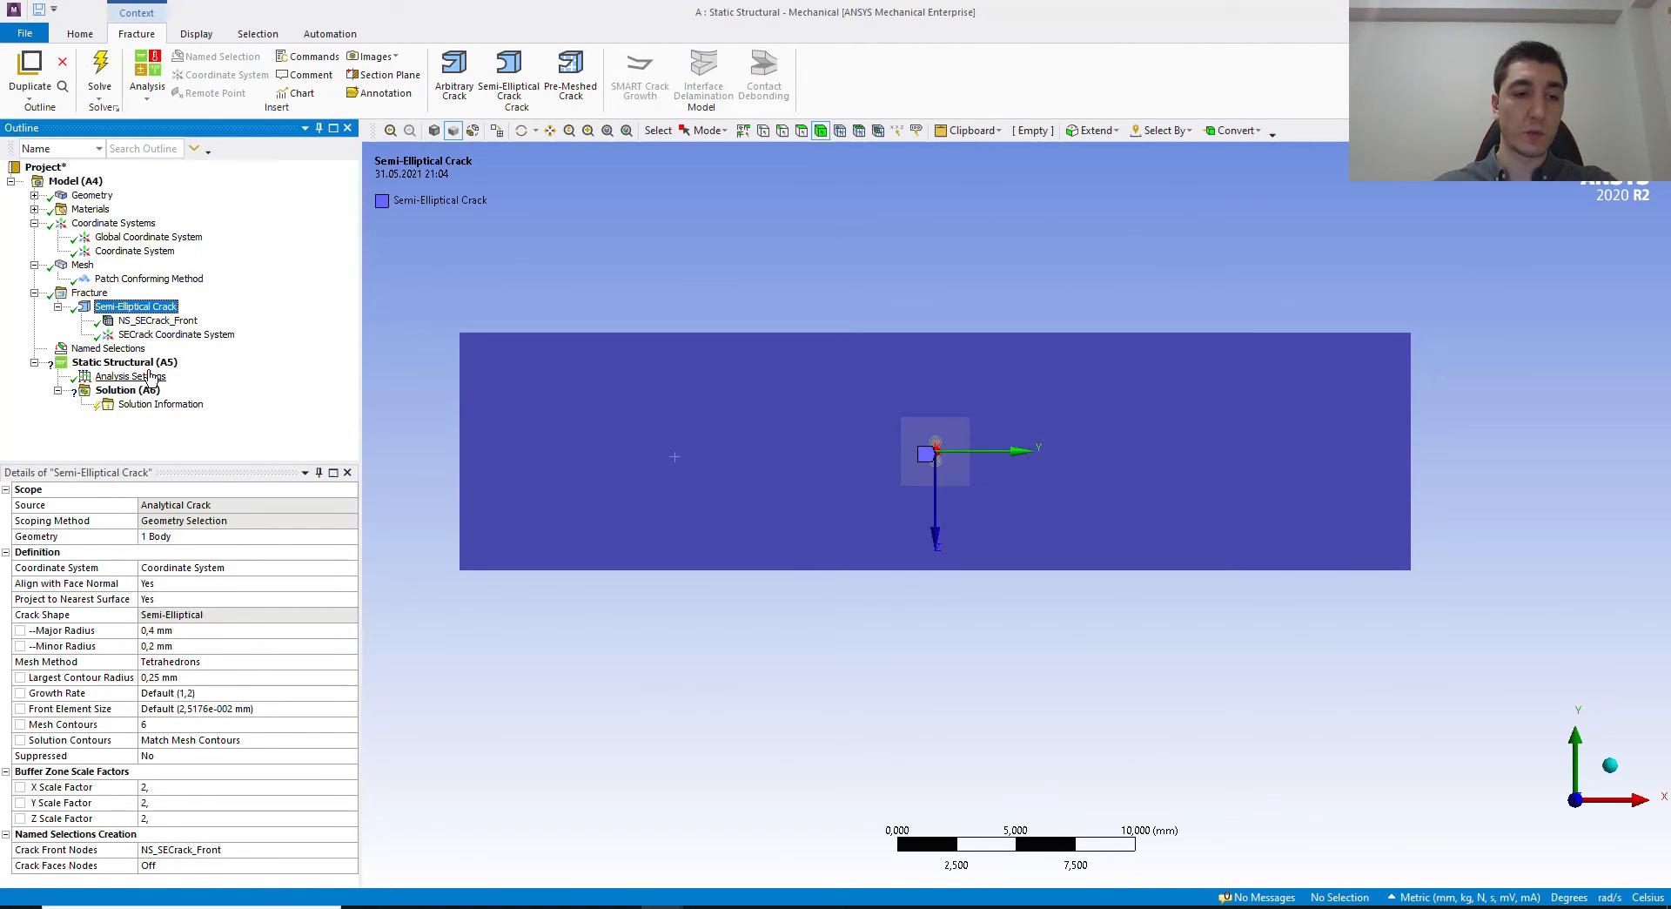
pyautogui.click(313, 850)
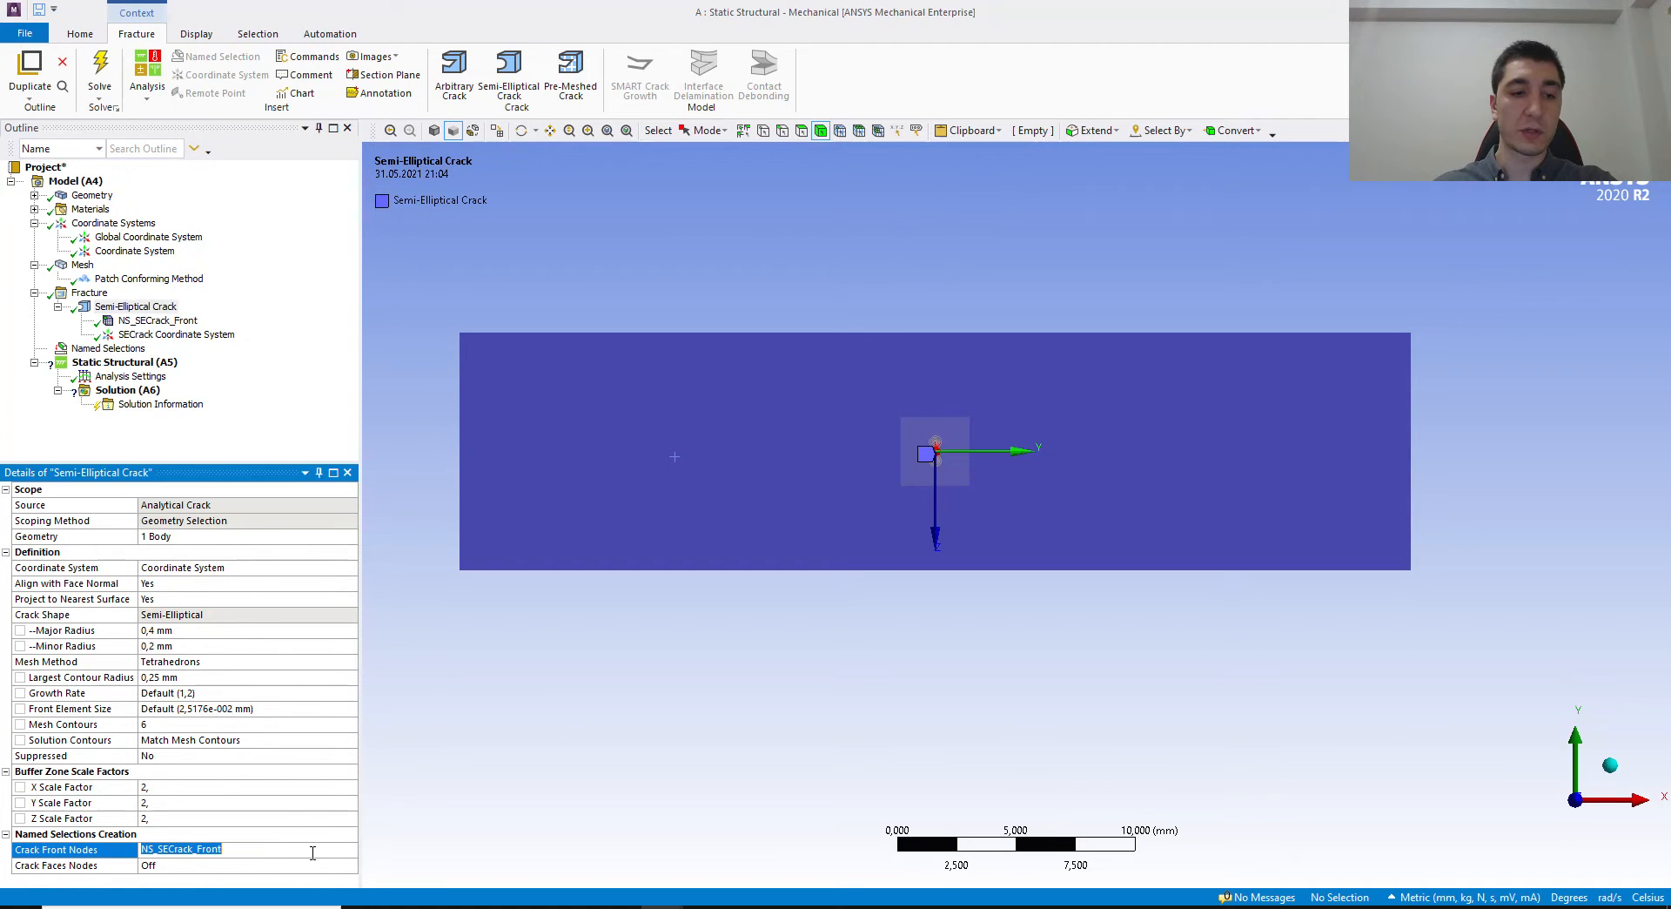
pyautogui.click(188, 873)
pyautogui.doubleClick(184, 869)
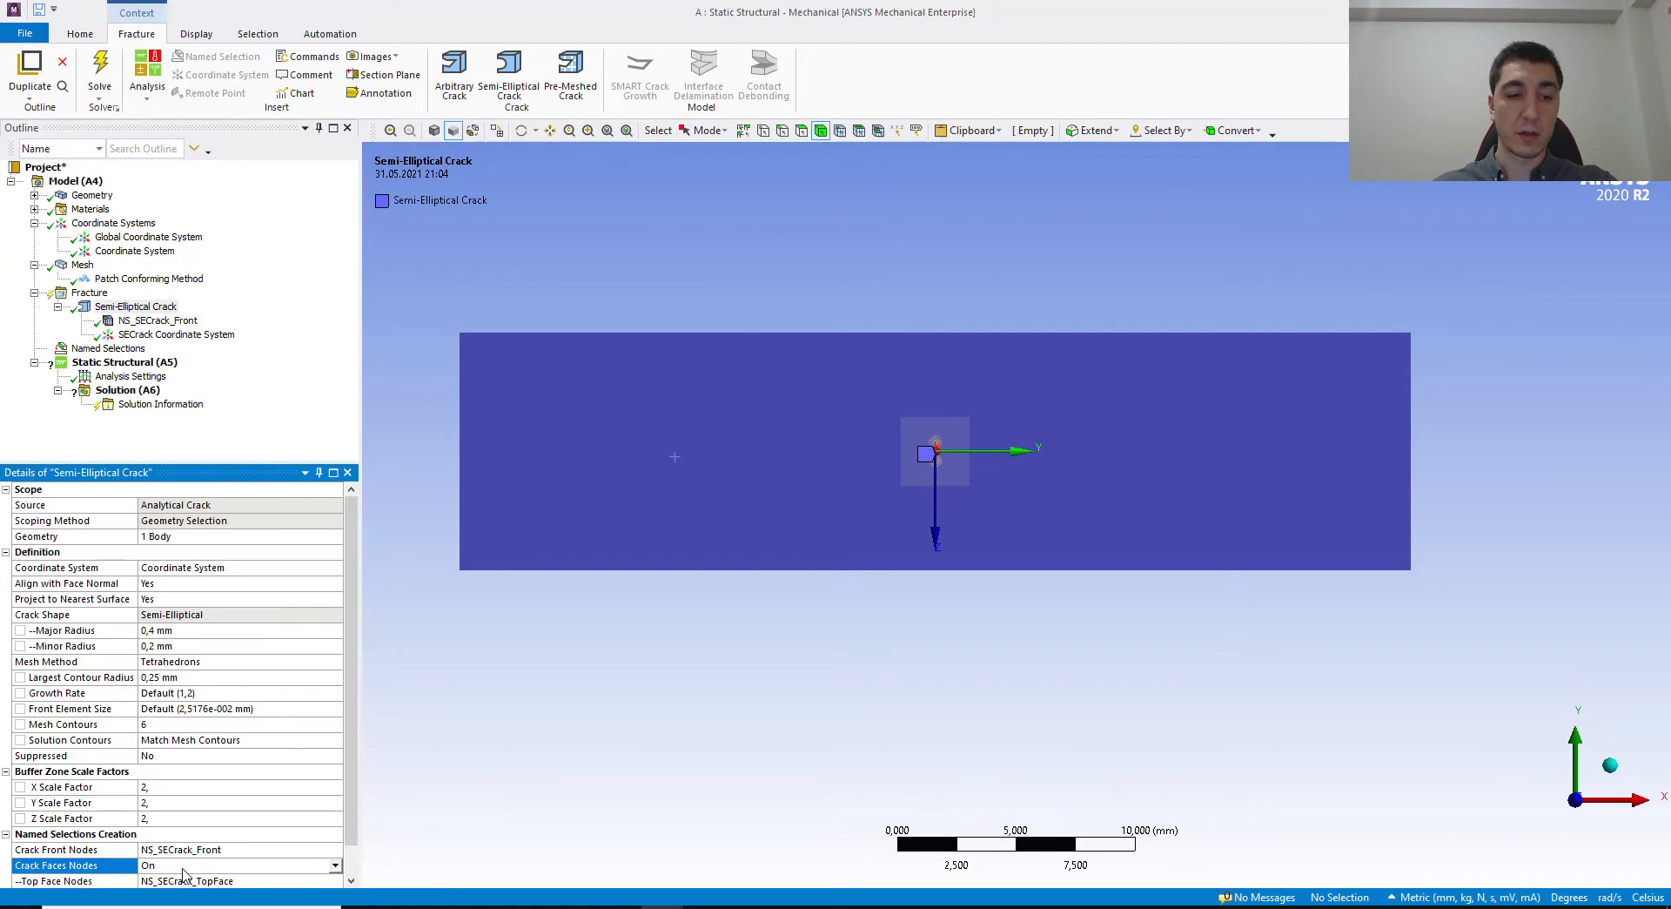
pyautogui.click(89, 293)
pyautogui.rightClick(89, 294)
pyautogui.click(118, 326)
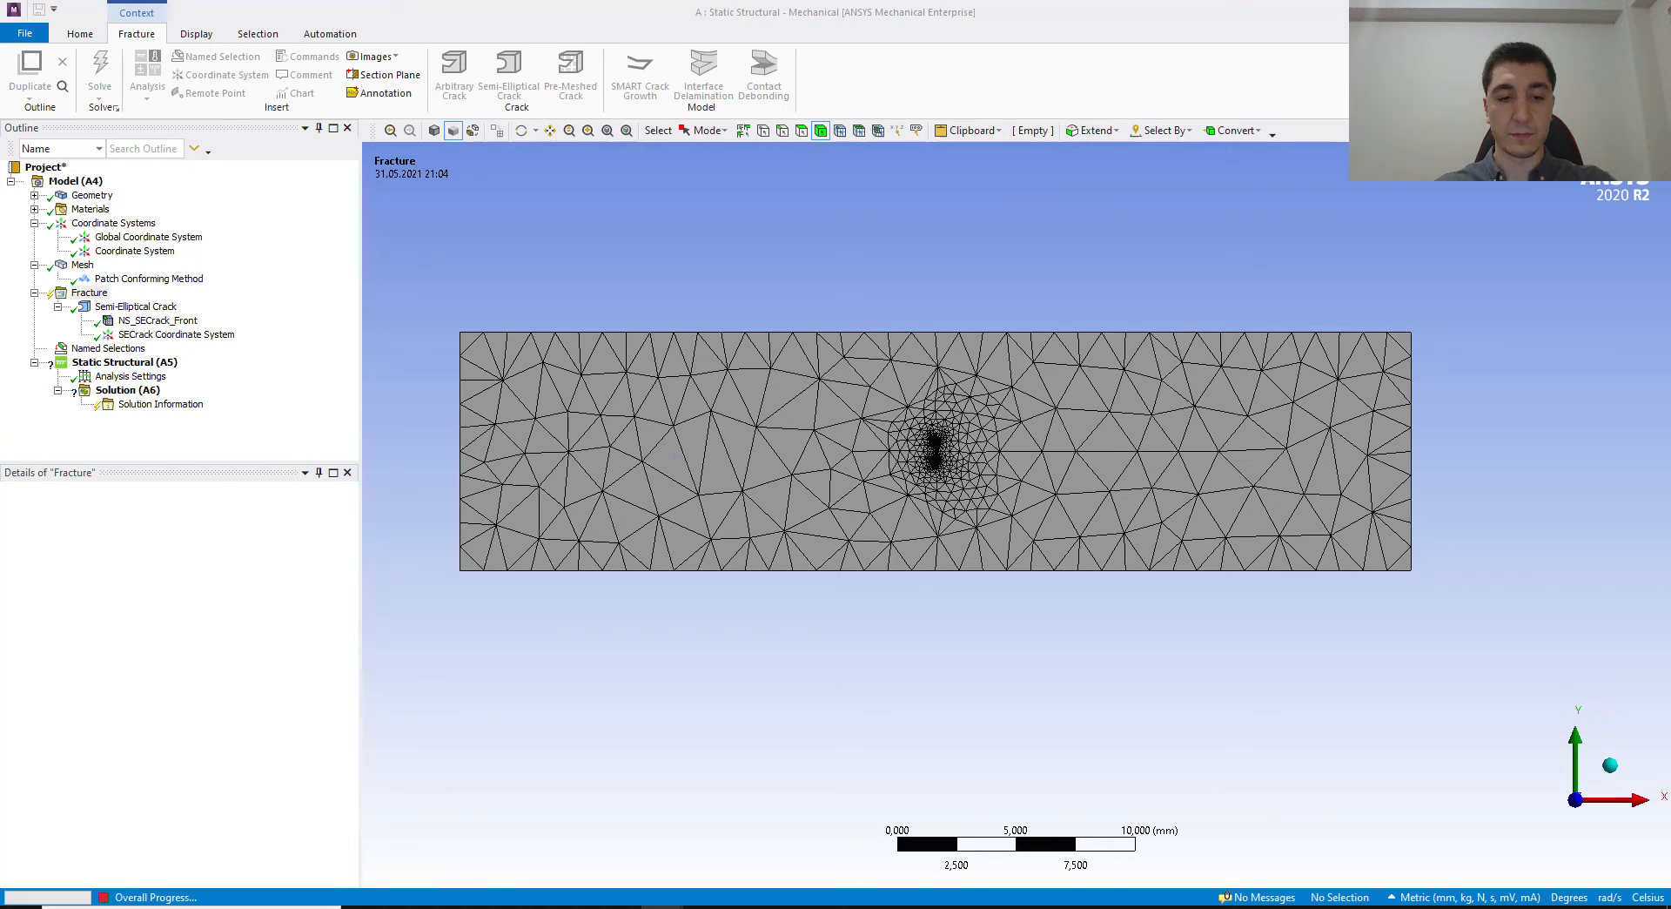
# Step: Switch to the Crack Growth.pptx presentation in PowerPoint, review the Material Properties and Geometry slide, and return to ANSYS Mechanical
pyautogui.hotkey('alt', 'Tab')
pyautogui.scroll(-1, 442, 525)
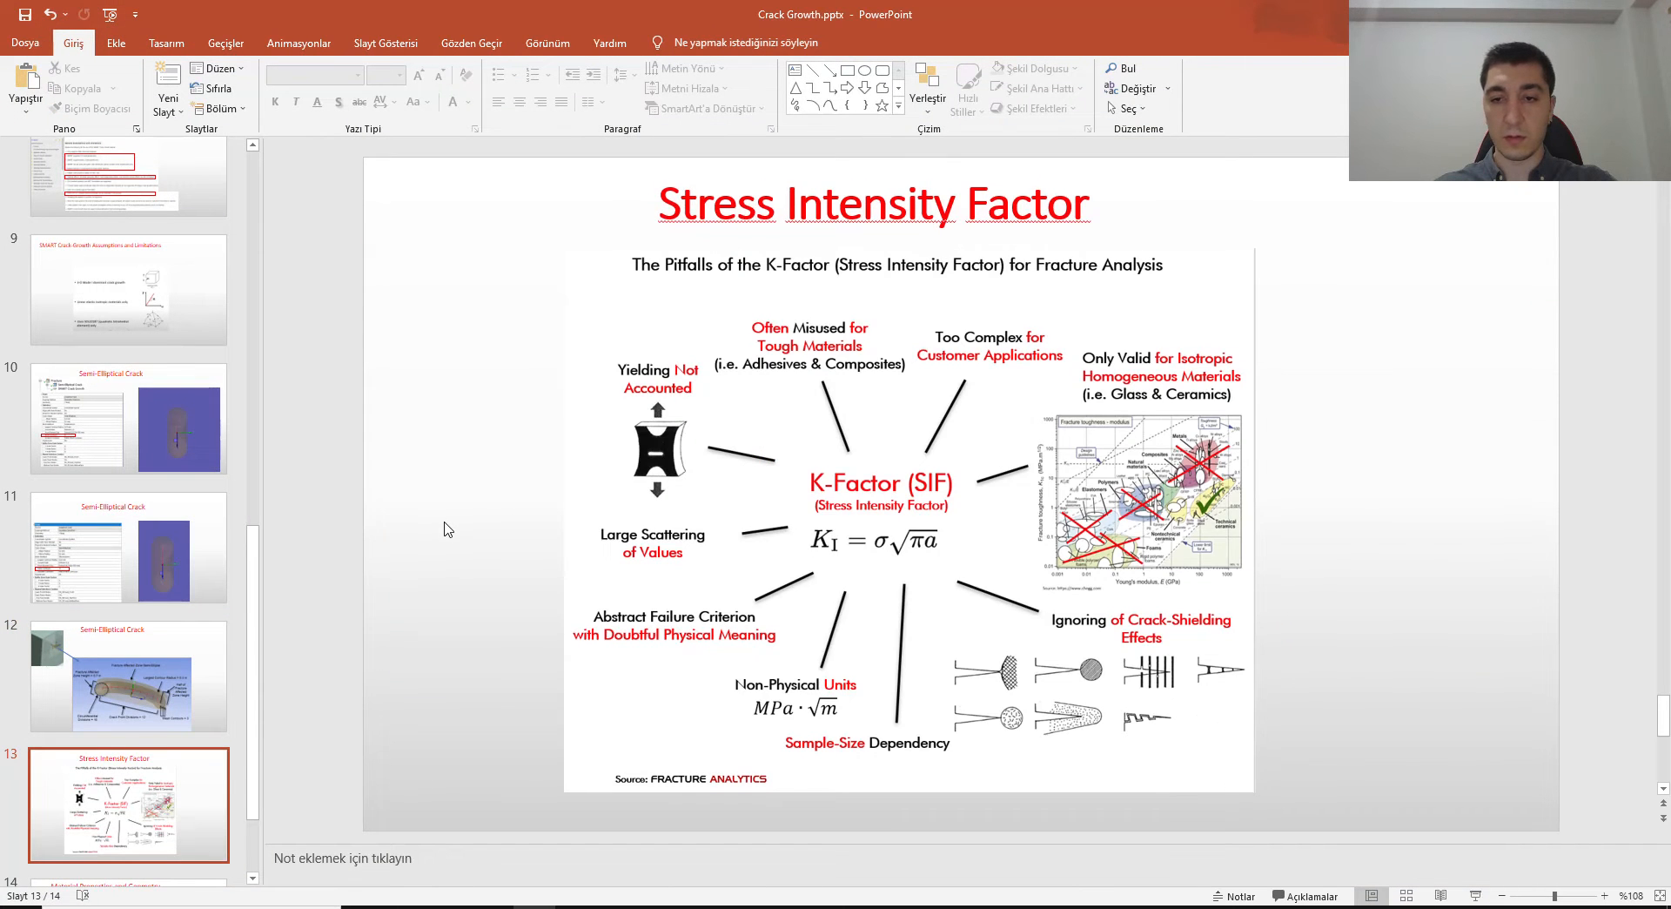
pyautogui.scroll(-1, 444, 528)
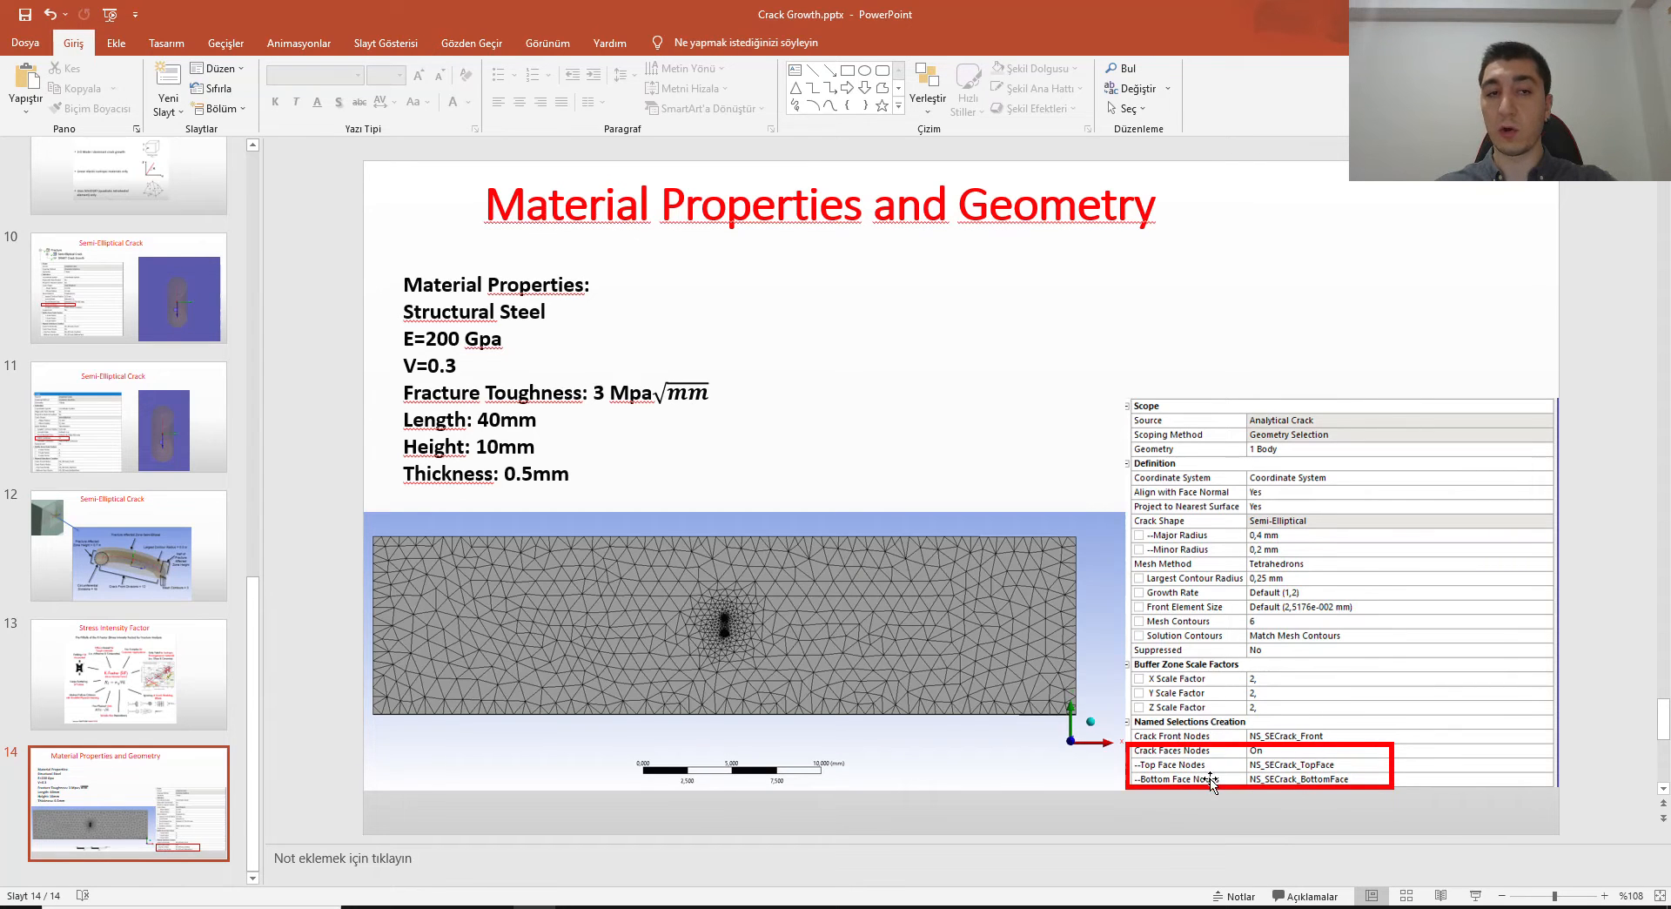
pyautogui.hotkey('alt', 'Tab')
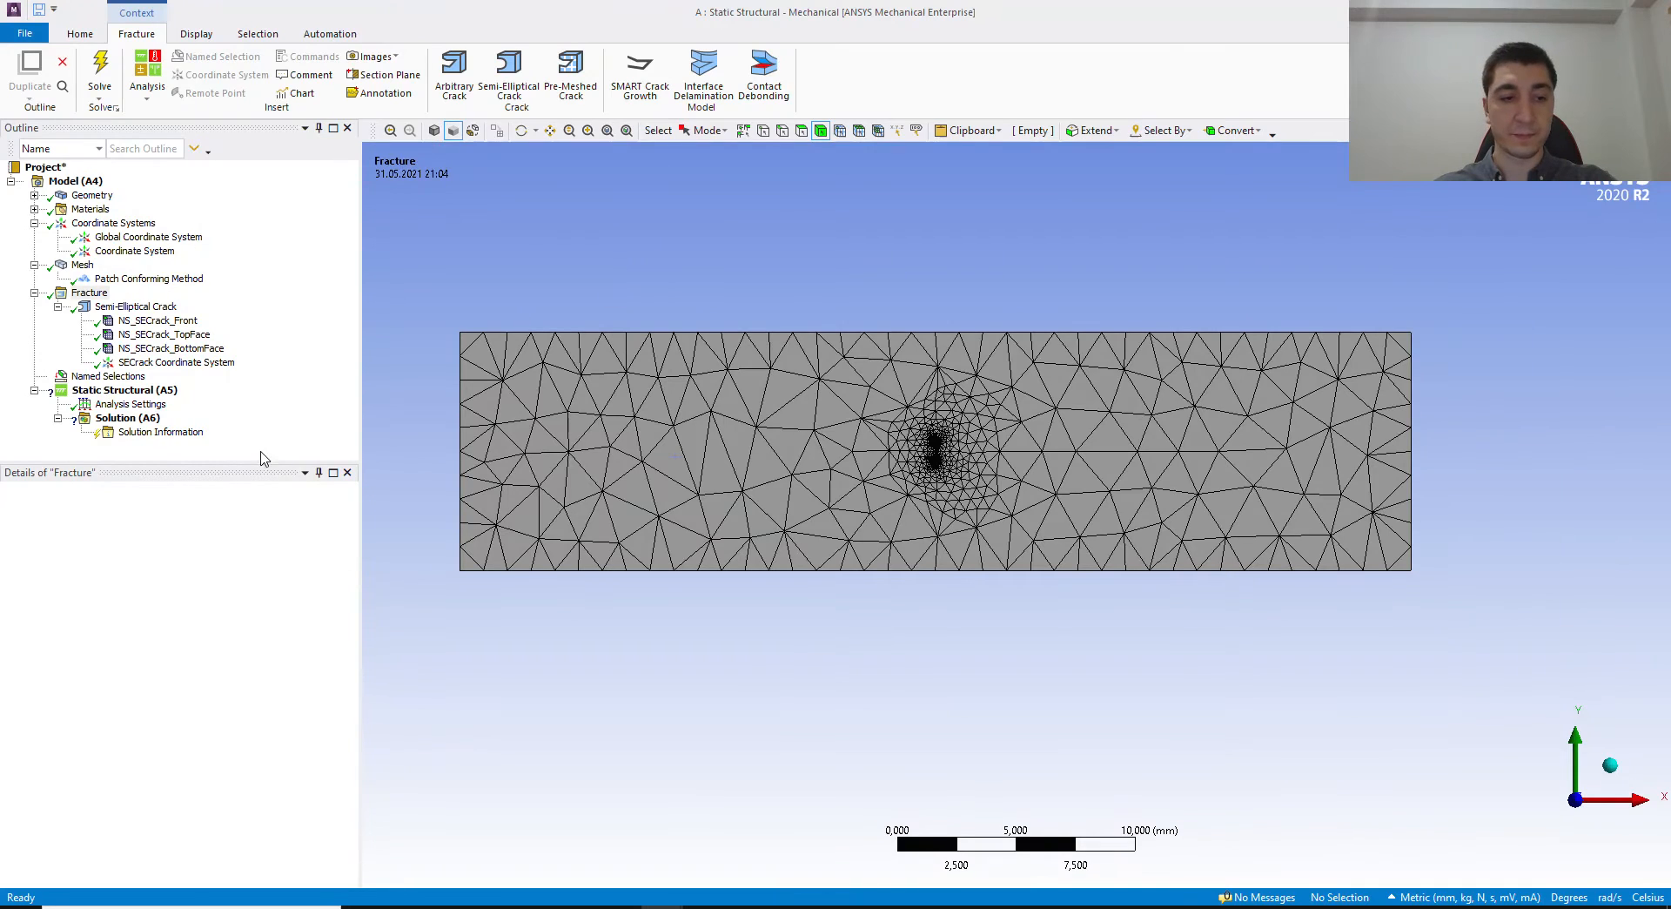
# Step: Examine the regenerated mesh around the crack and collapse the Fracture branch
pyautogui.click(90, 293)
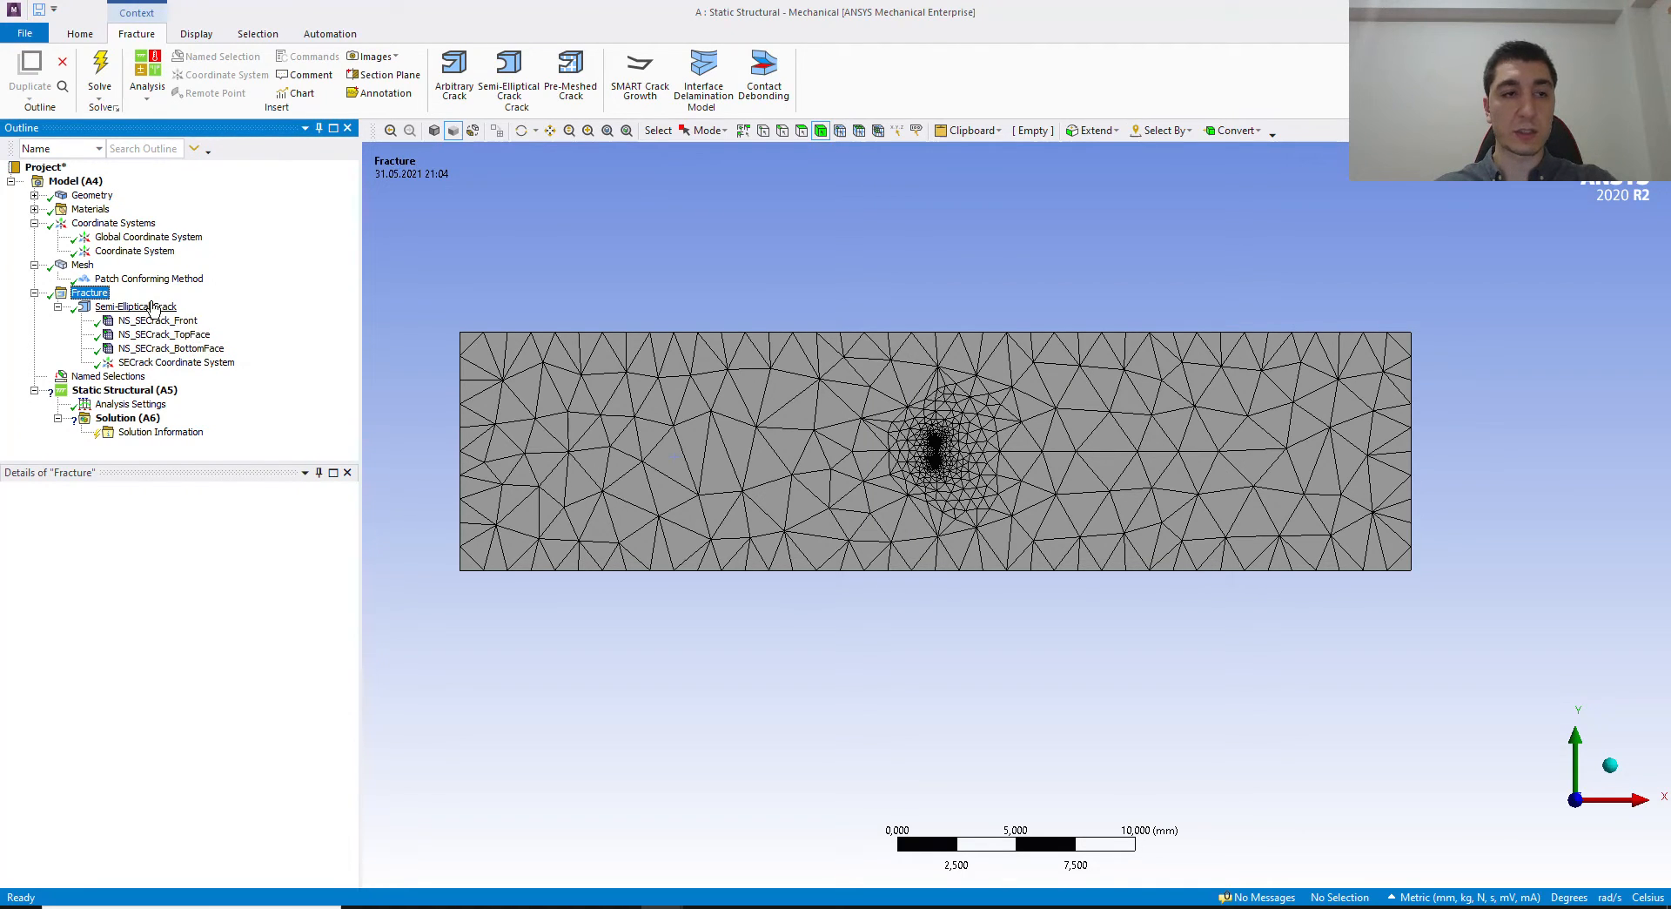
pyautogui.scroll(3, 951, 400)
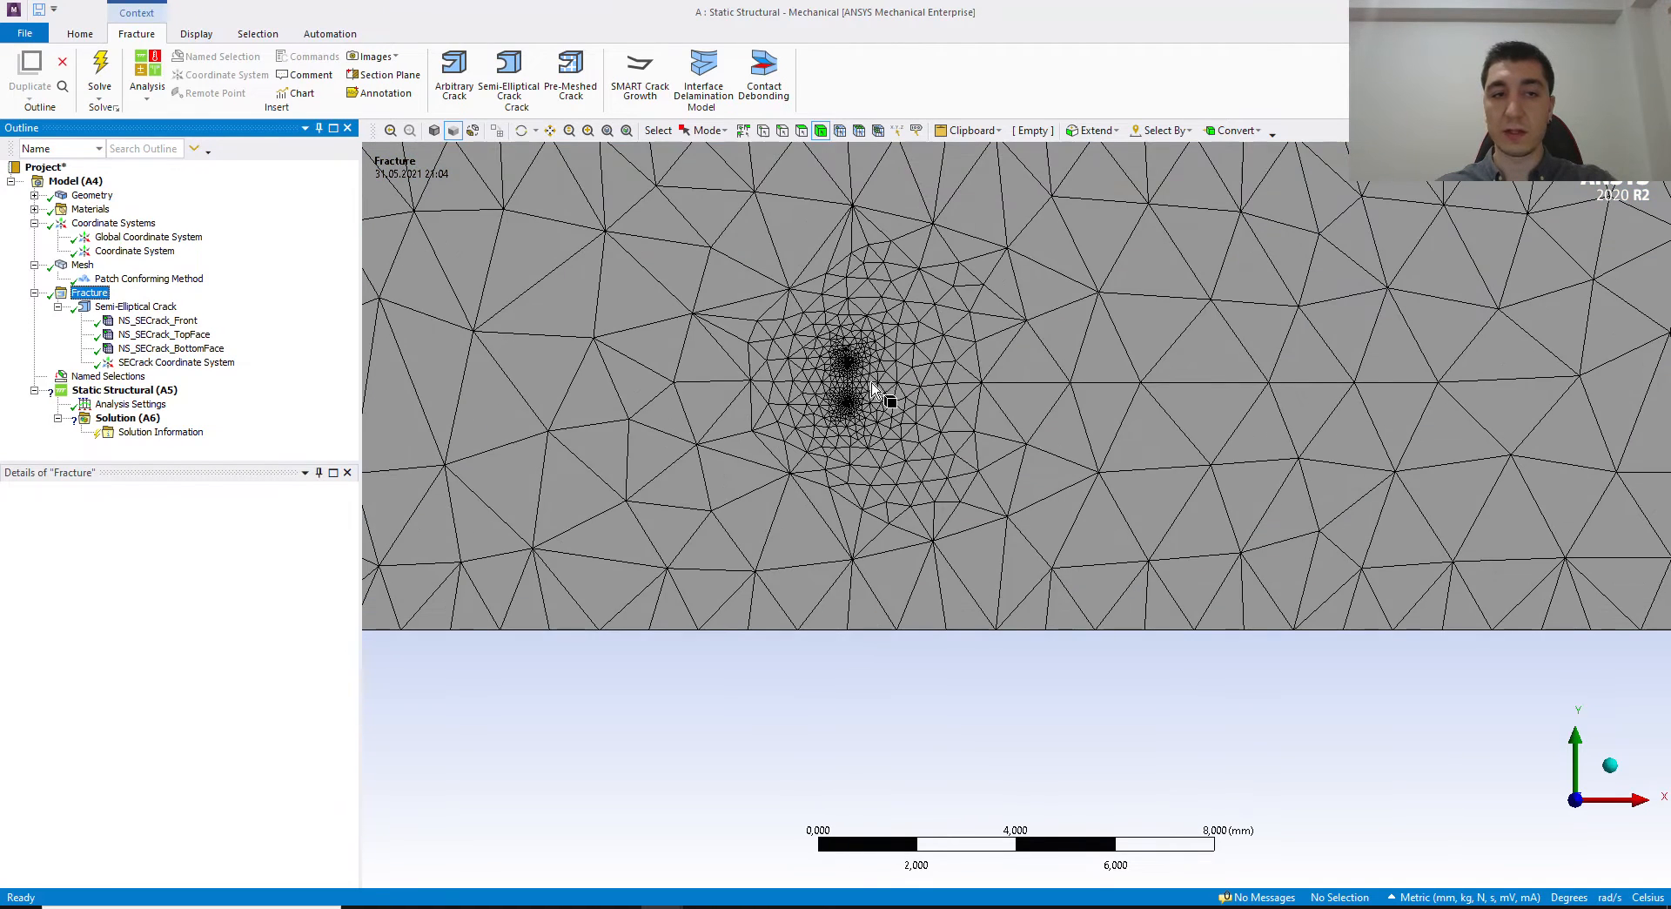
pyautogui.scroll(-1, 879, 375)
pyautogui.scroll(-2, 873, 346)
pyautogui.click(35, 293)
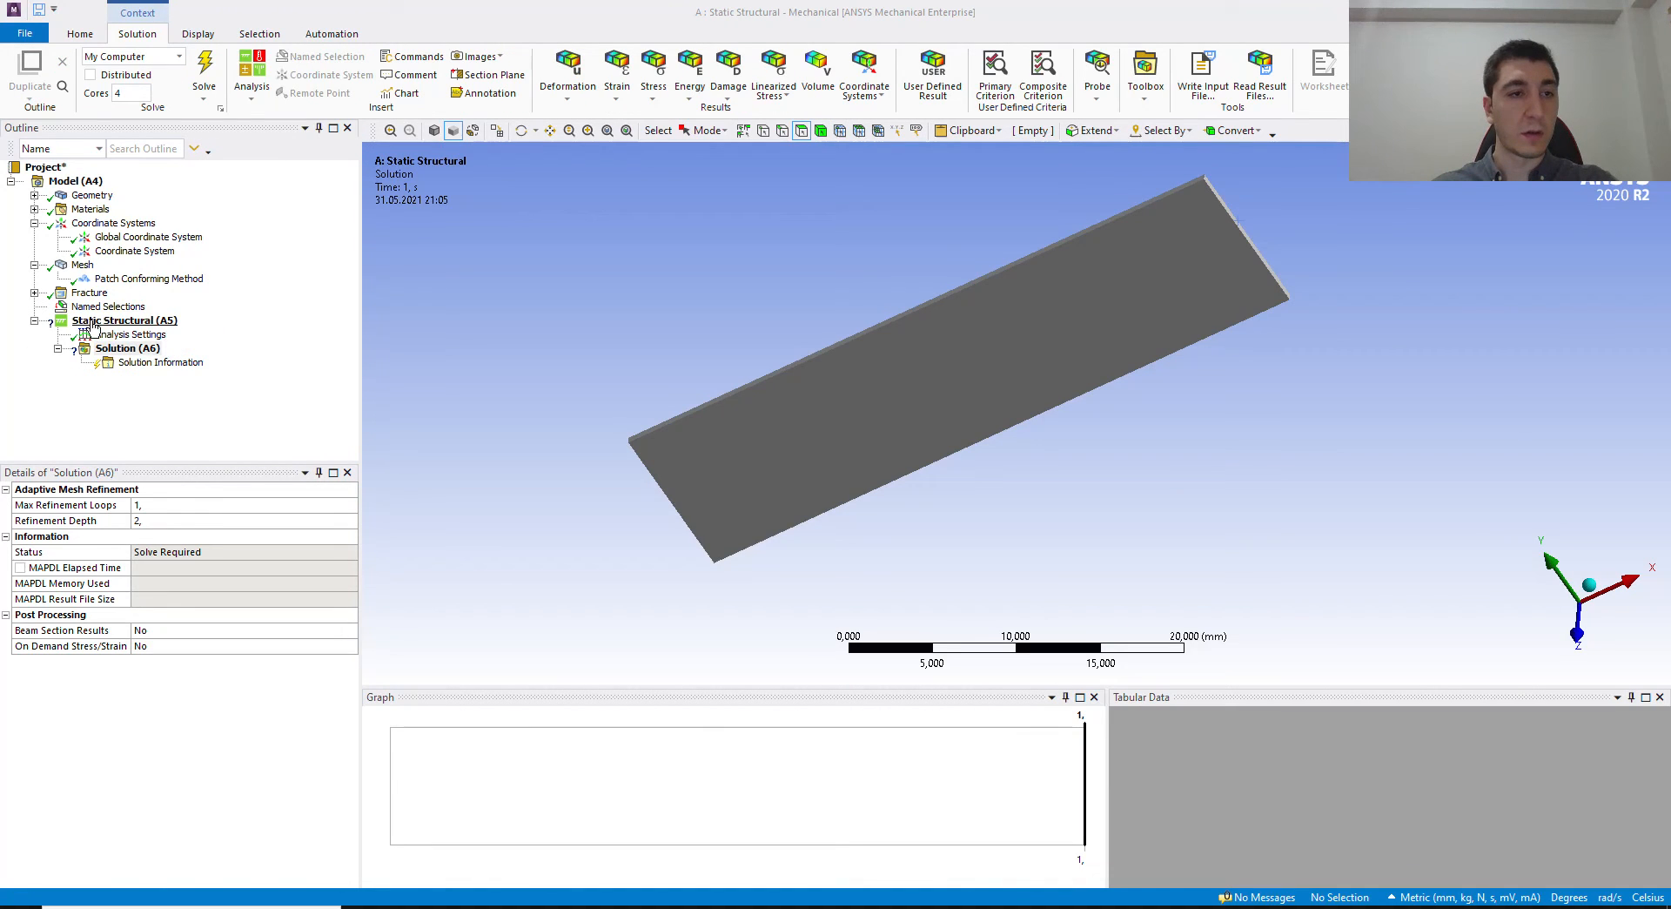
# Step: Add a Fixed Support and a Pressure load to the Static Structural analysis
pyautogui.rightClick(94, 322)
pyautogui.moveTo(139, 330)
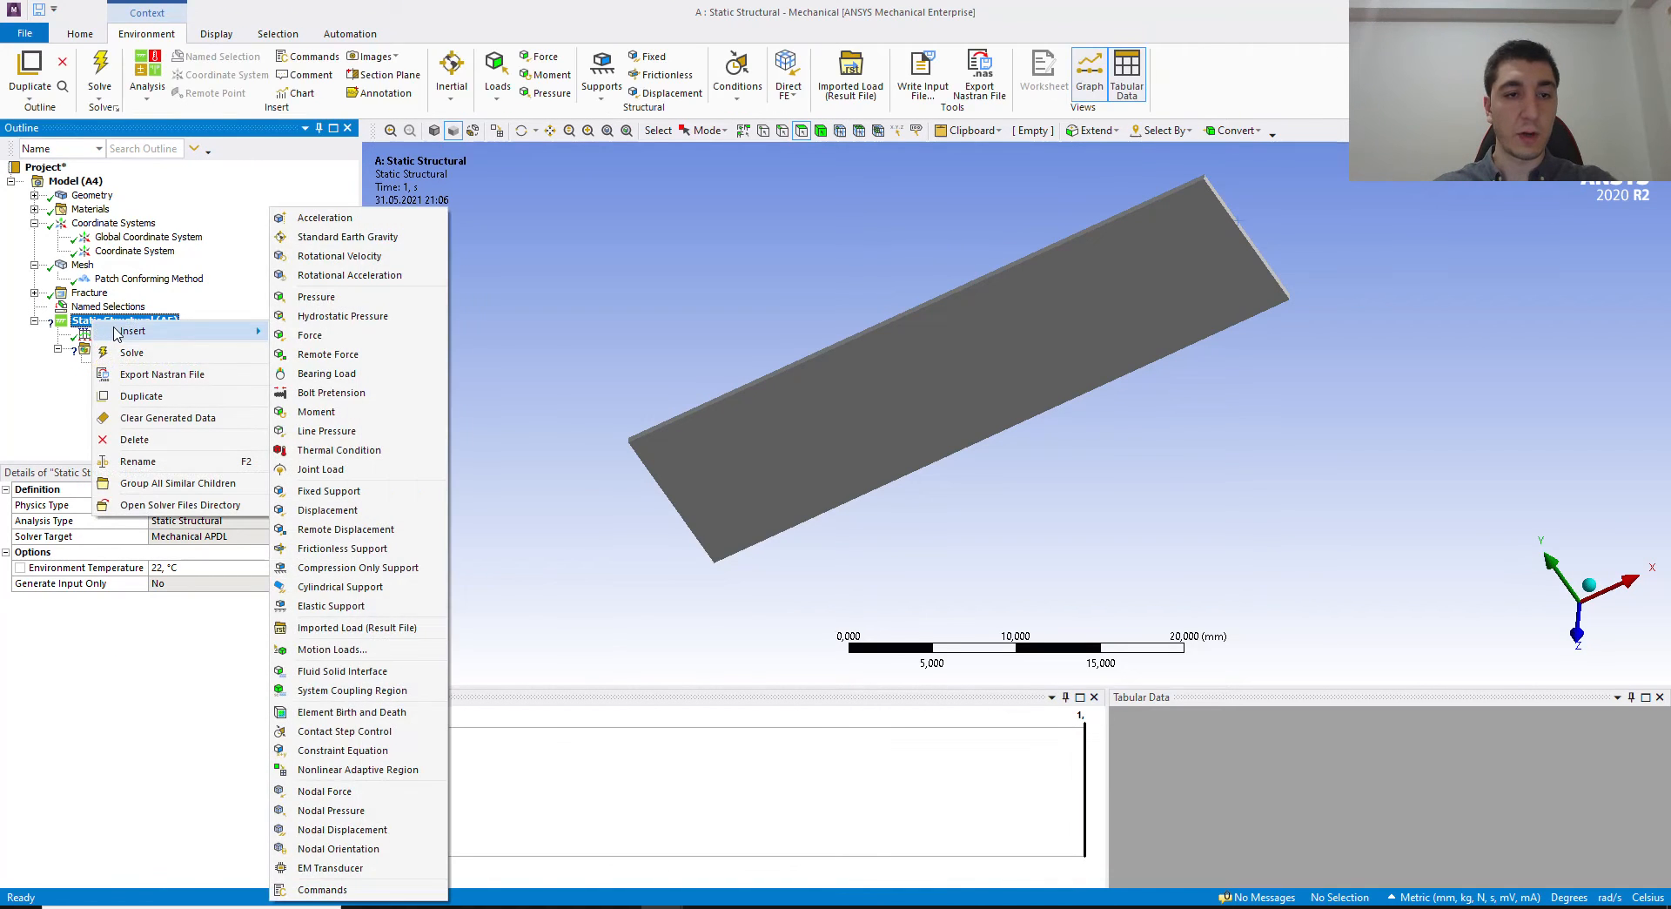
pyautogui.click(328, 491)
pyautogui.rightClick(82, 321)
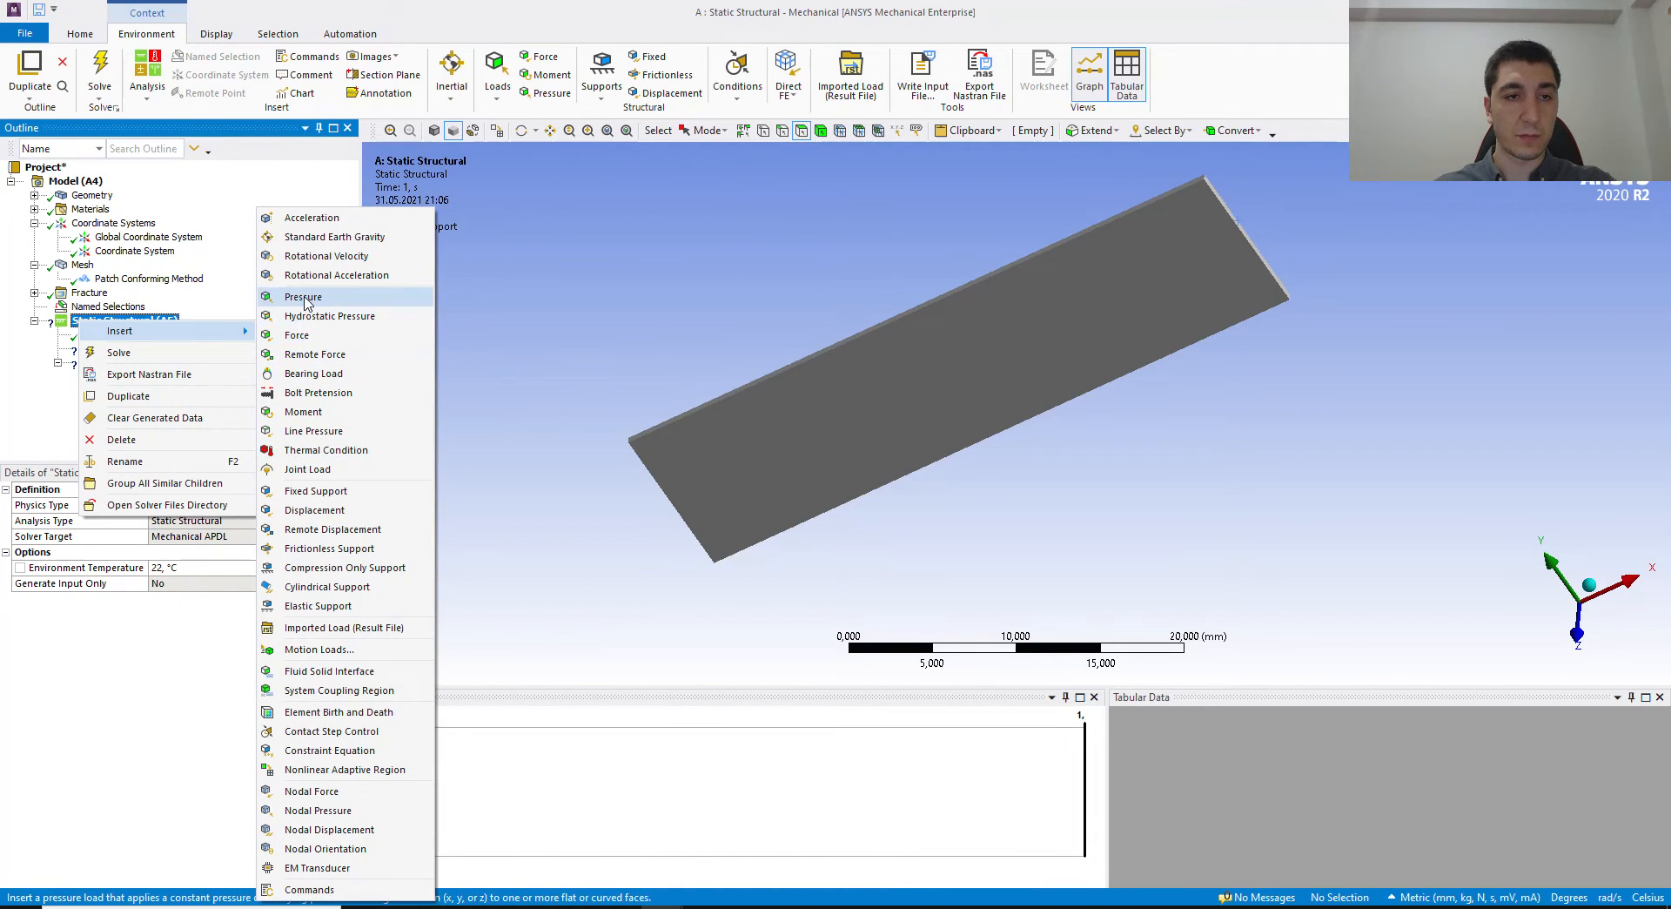
pyautogui.click(305, 298)
# Step: Scope the Fixed Support to the plate's narrow end face on the negative X side
pyautogui.click(125, 349)
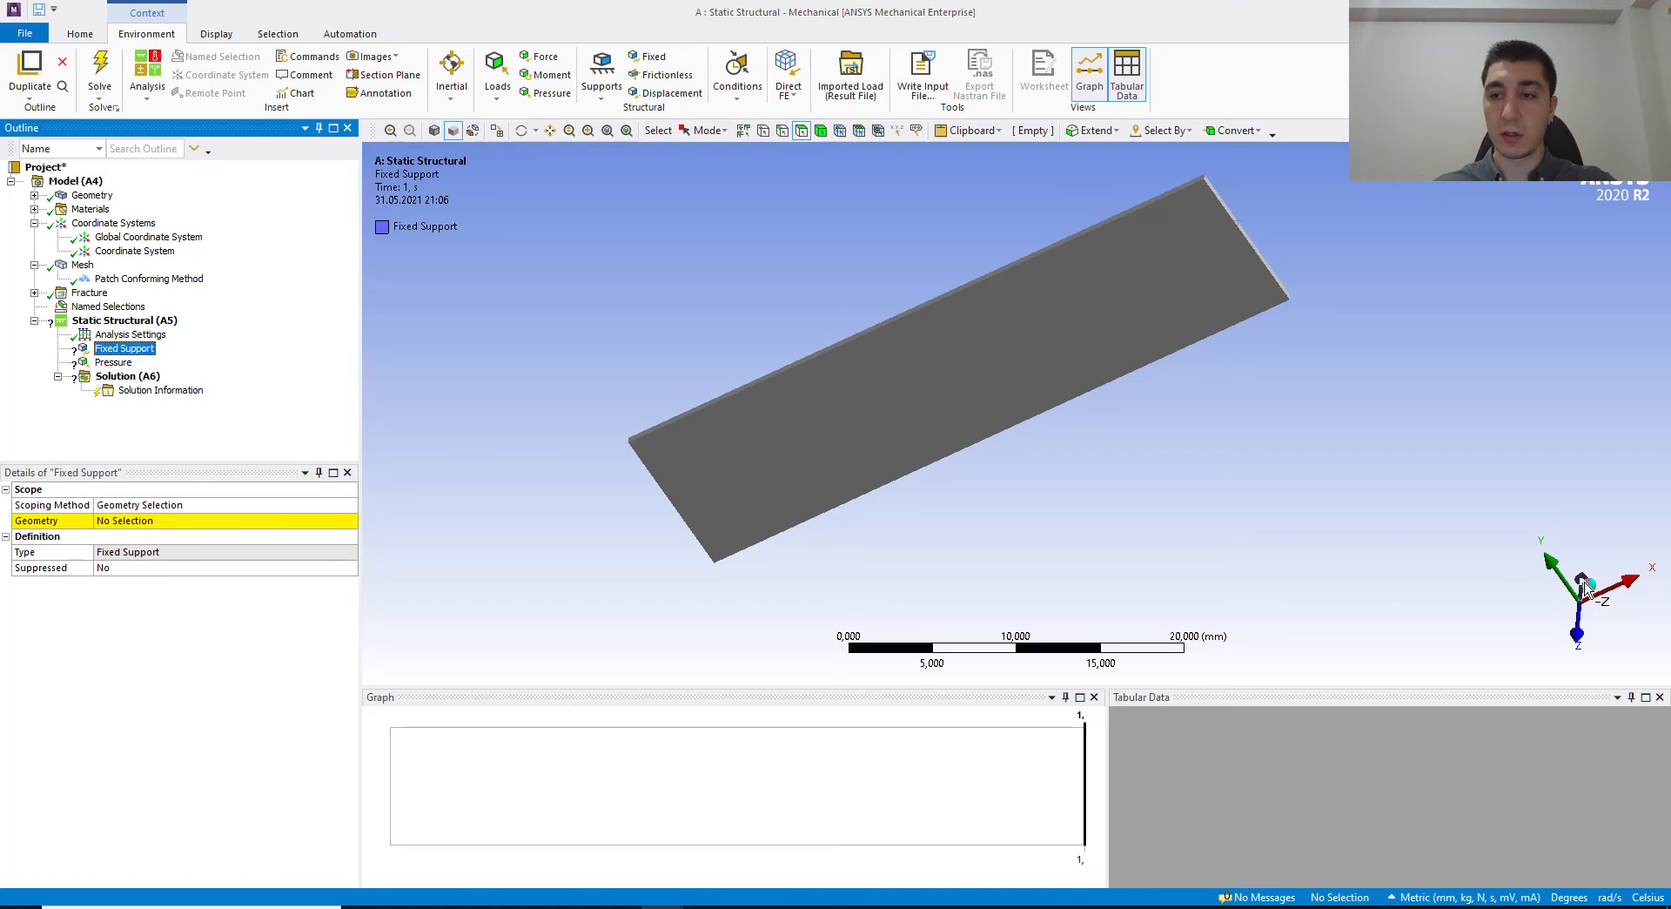
pyautogui.moveTo(1593, 594); pyautogui.dragTo(1134, 526, button='middle')
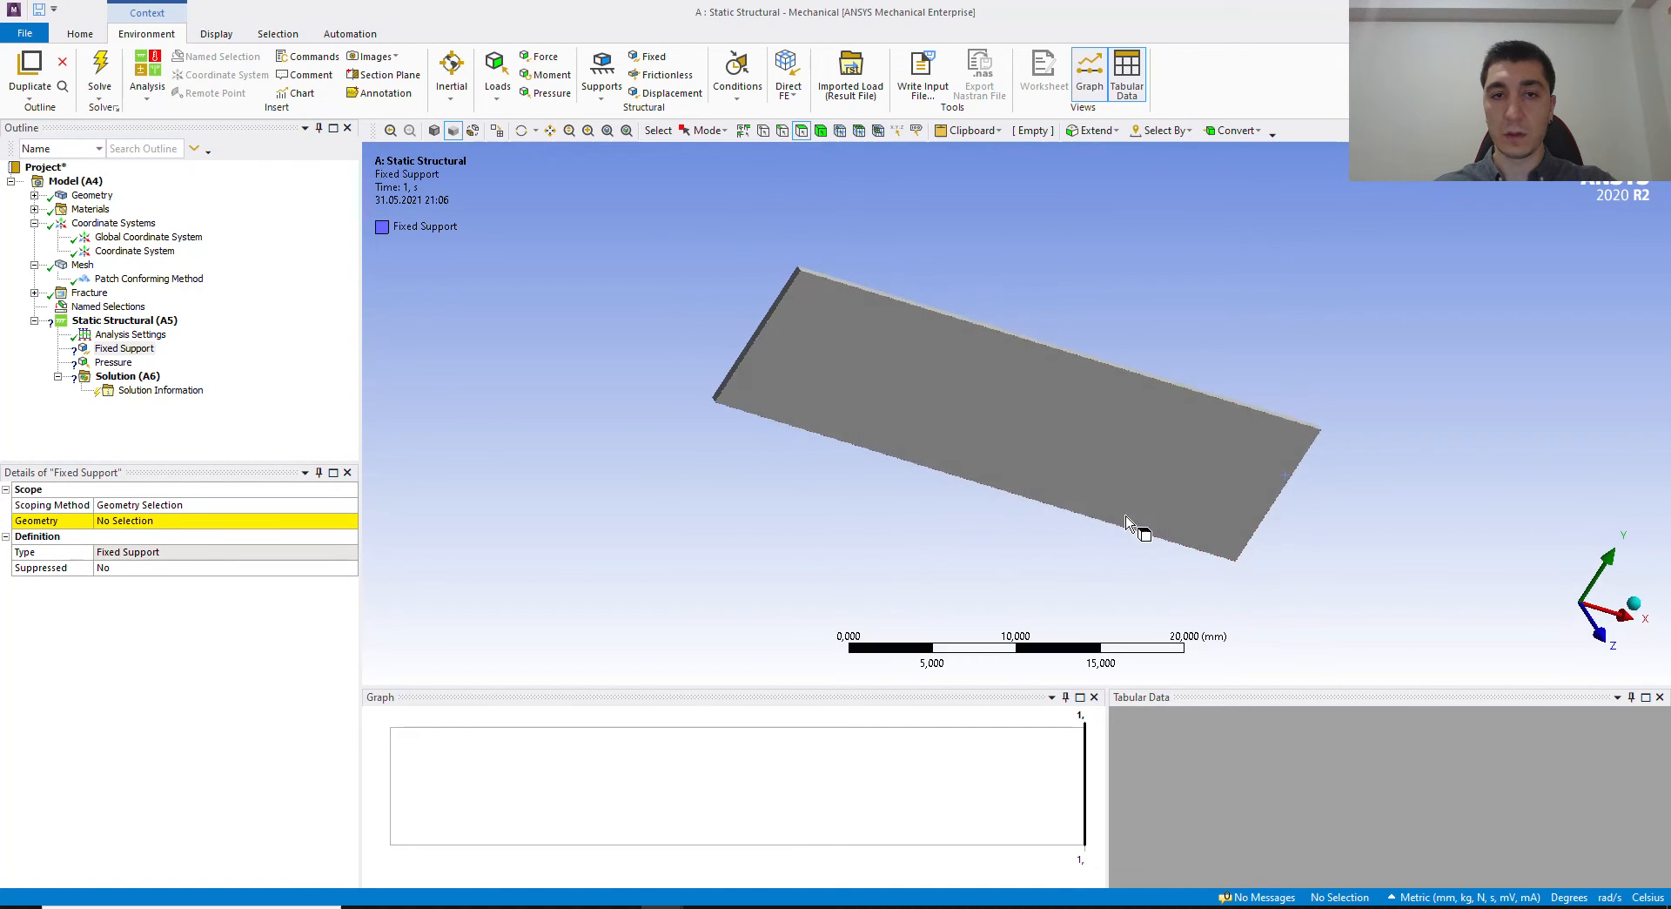
pyautogui.click(764, 323)
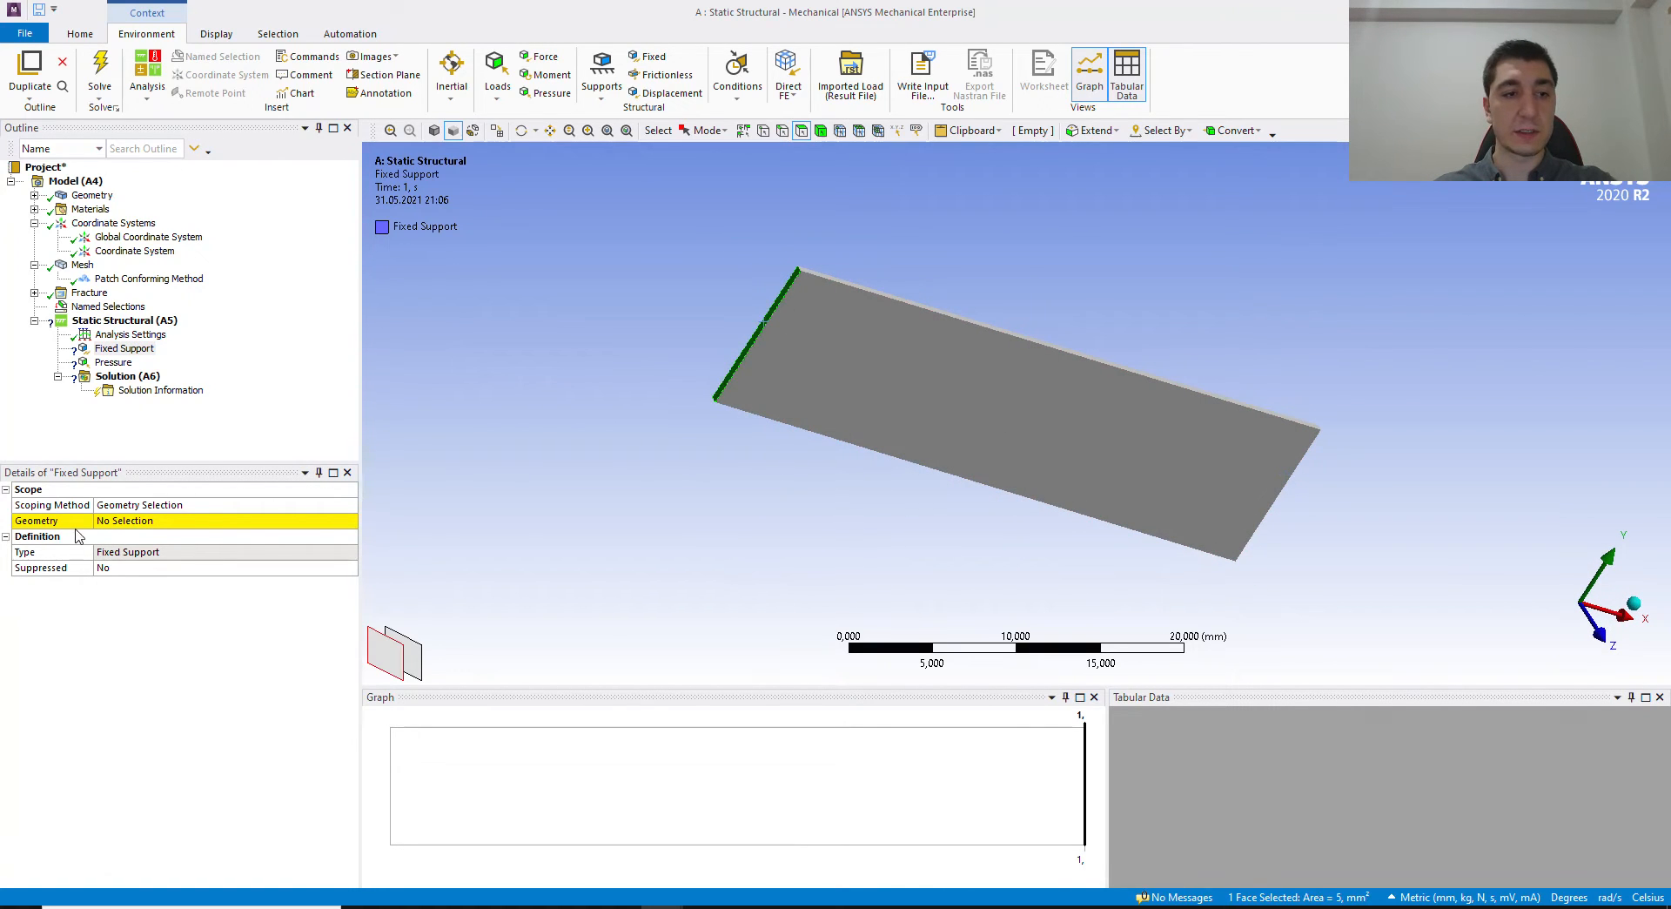
pyautogui.click(119, 520)
pyautogui.click(117, 521)
# Step: Scope the Pressure load to the plate's opposite narrow end face on the positive X side
pyautogui.click(113, 362)
pyautogui.moveTo(1187, 395); pyautogui.dragTo(1184, 522, button='middle')
pyautogui.click(1202, 499)
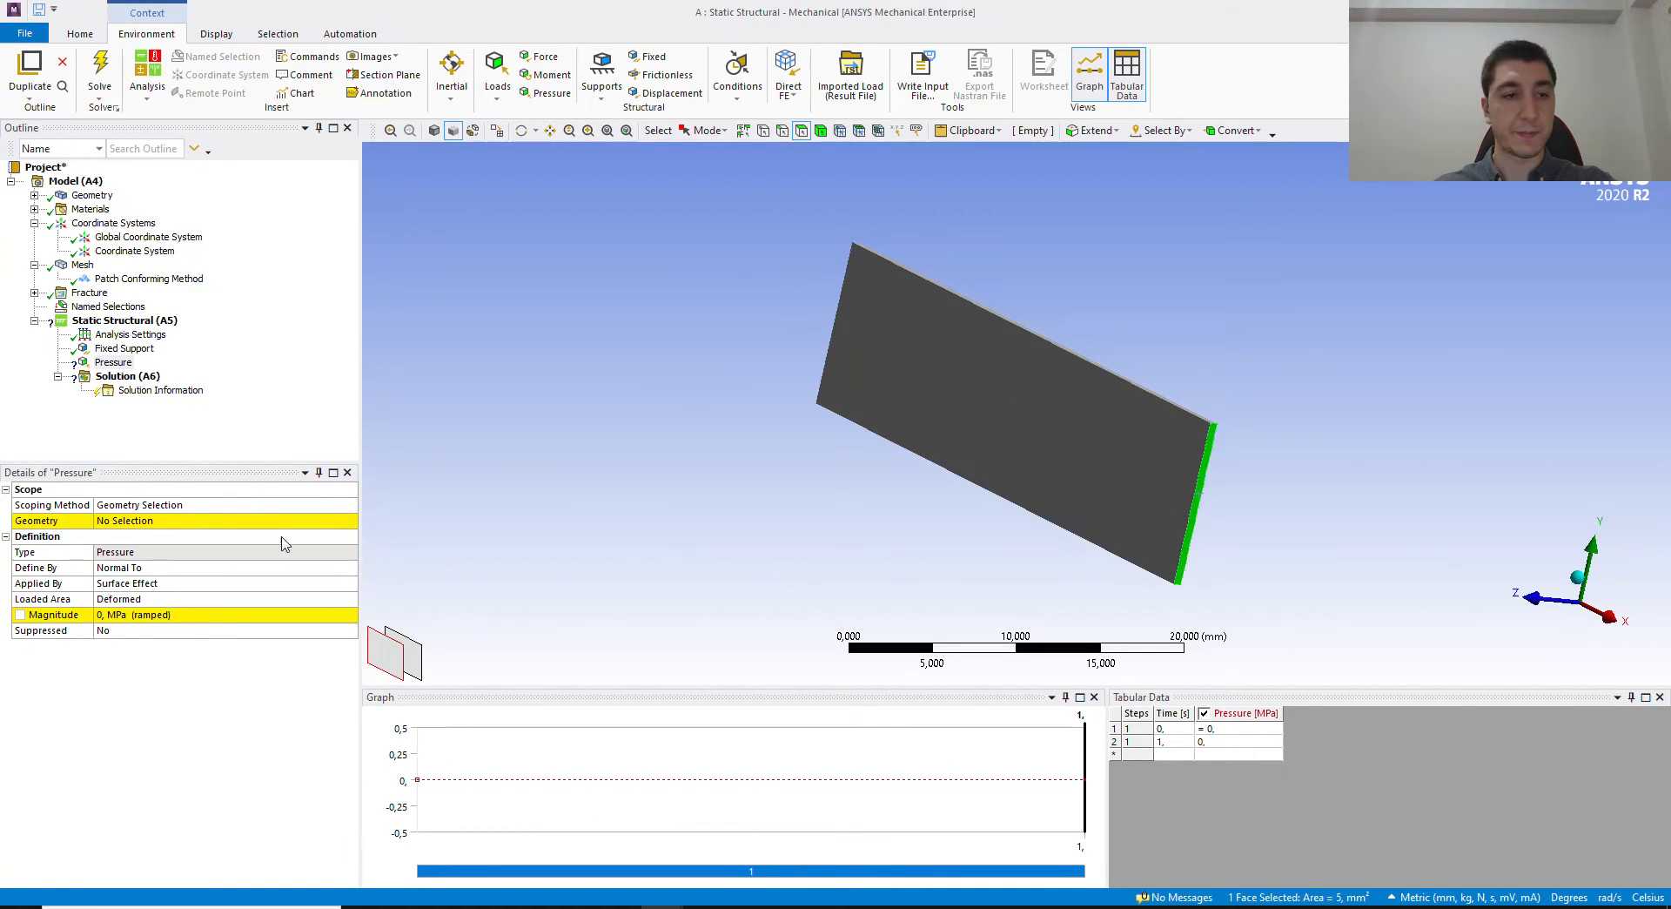
pyautogui.click(148, 521)
pyautogui.click(149, 520)
# Step: Define the Pressure by Components and set its X Component to 10 MPa
pyautogui.click(175, 567)
pyautogui.click(174, 576)
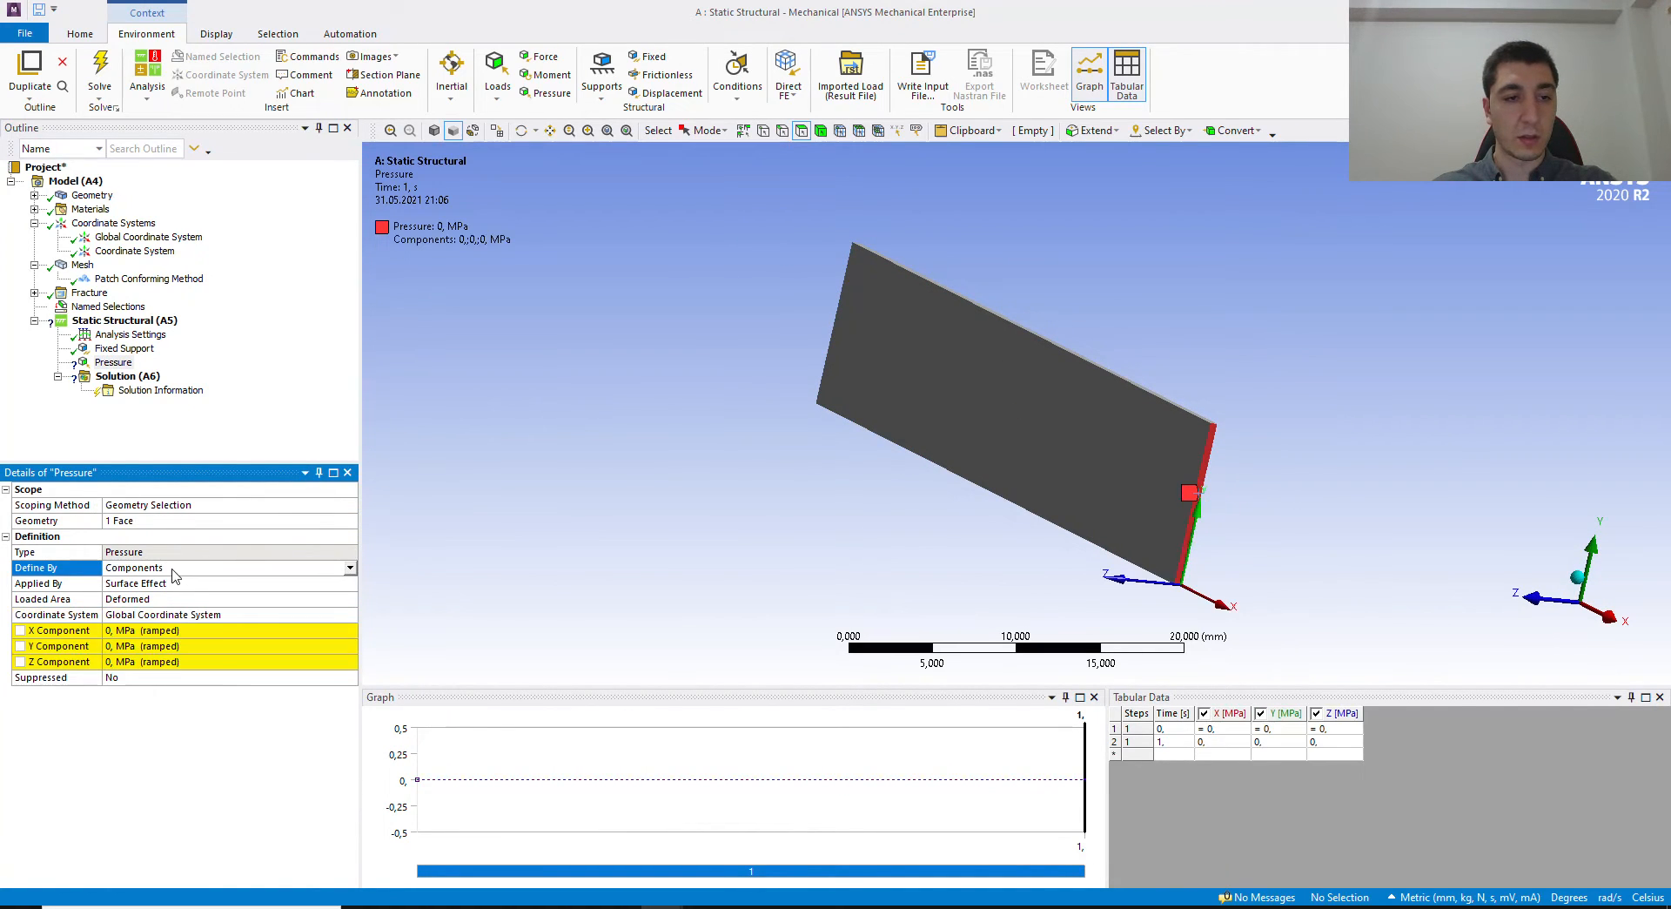
pyautogui.click(150, 631)
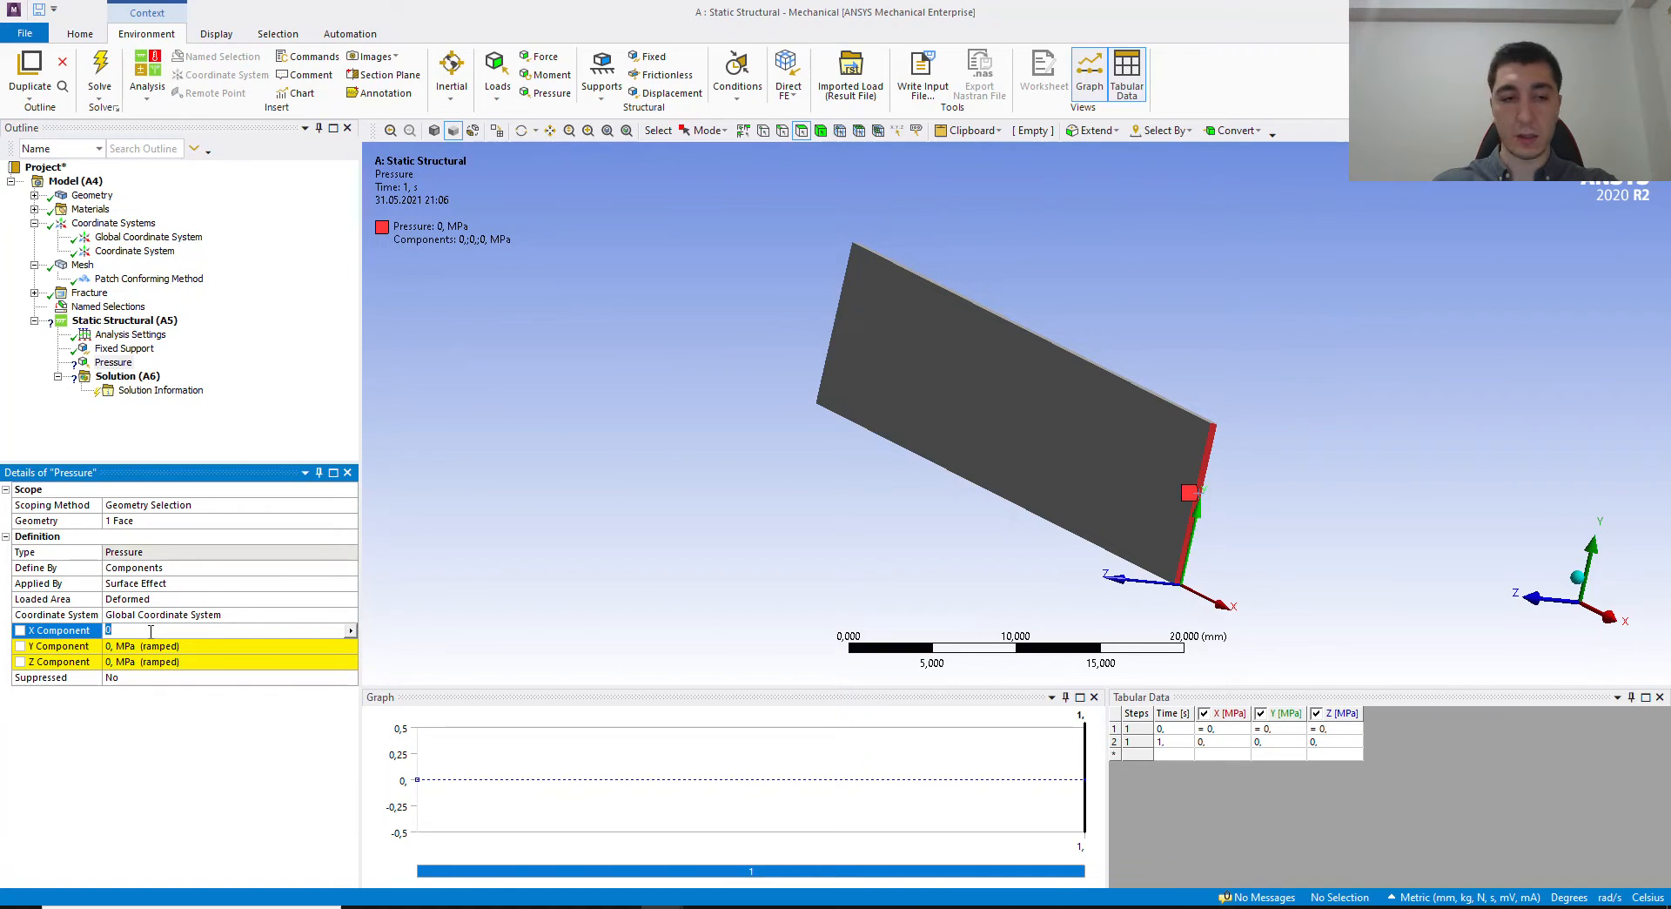
pyautogui.write('10')
pyautogui.press('Return')
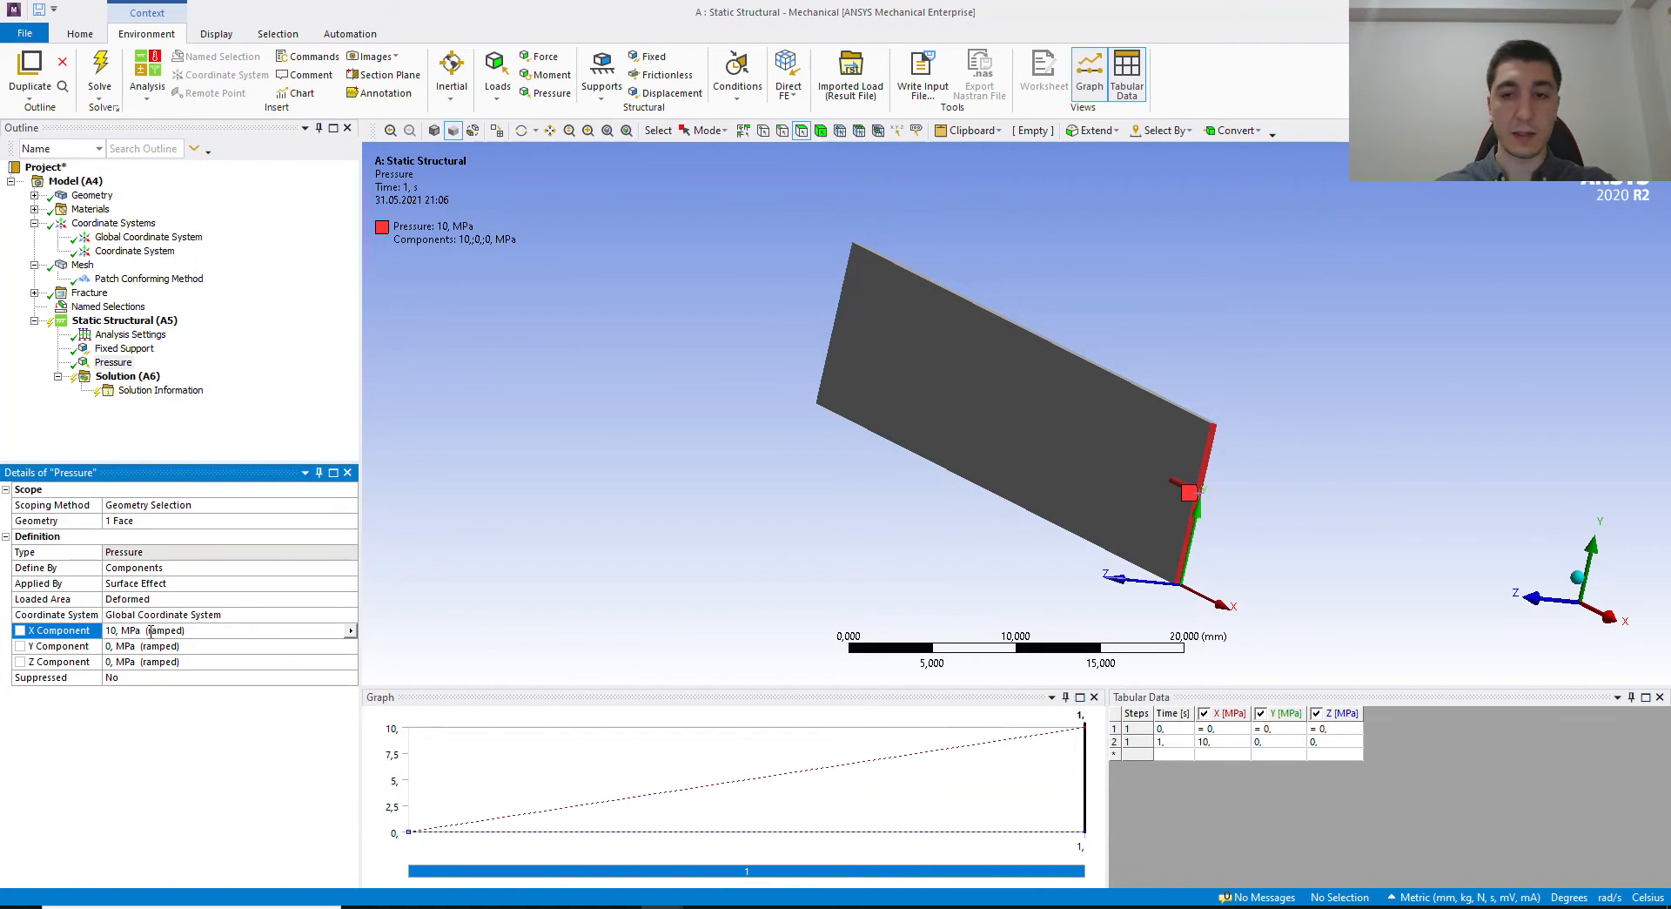
pyautogui.moveTo(1055, 528); pyautogui.dragTo(1063, 549, button='middle')
pyautogui.moveTo(1610, 577); pyautogui.dragTo(1475, 575, button='middle')
pyautogui.scroll(-2, 795, 429)
pyautogui.moveTo(1063, 567); pyautogui.dragTo(1099, 533, button='middle')
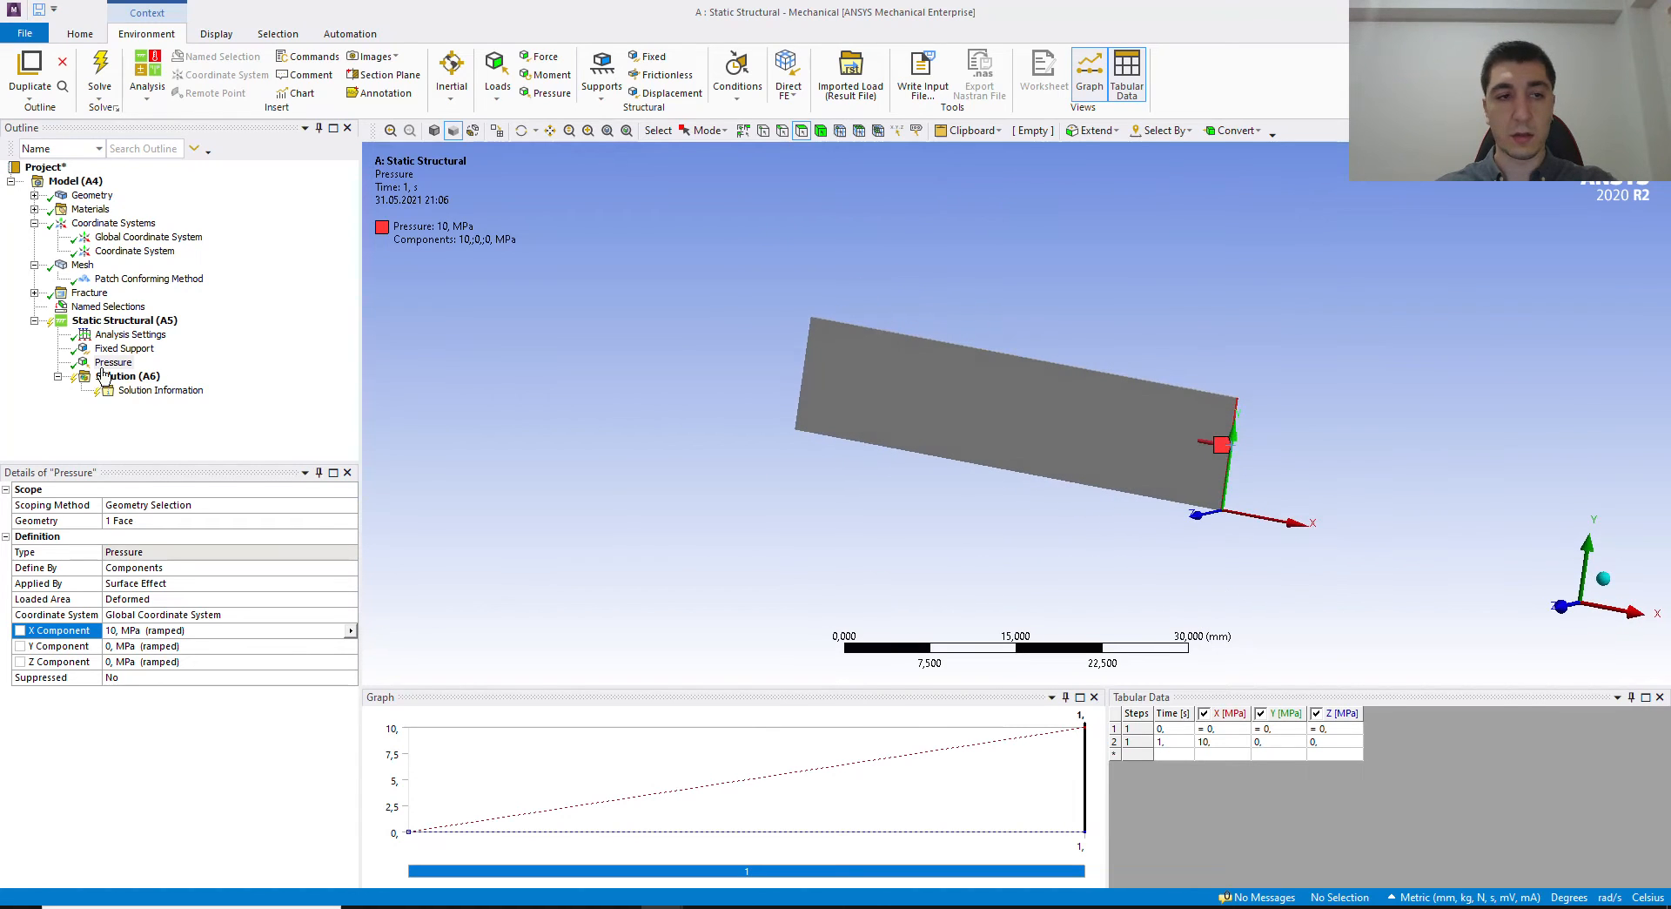
pyautogui.click(120, 380)
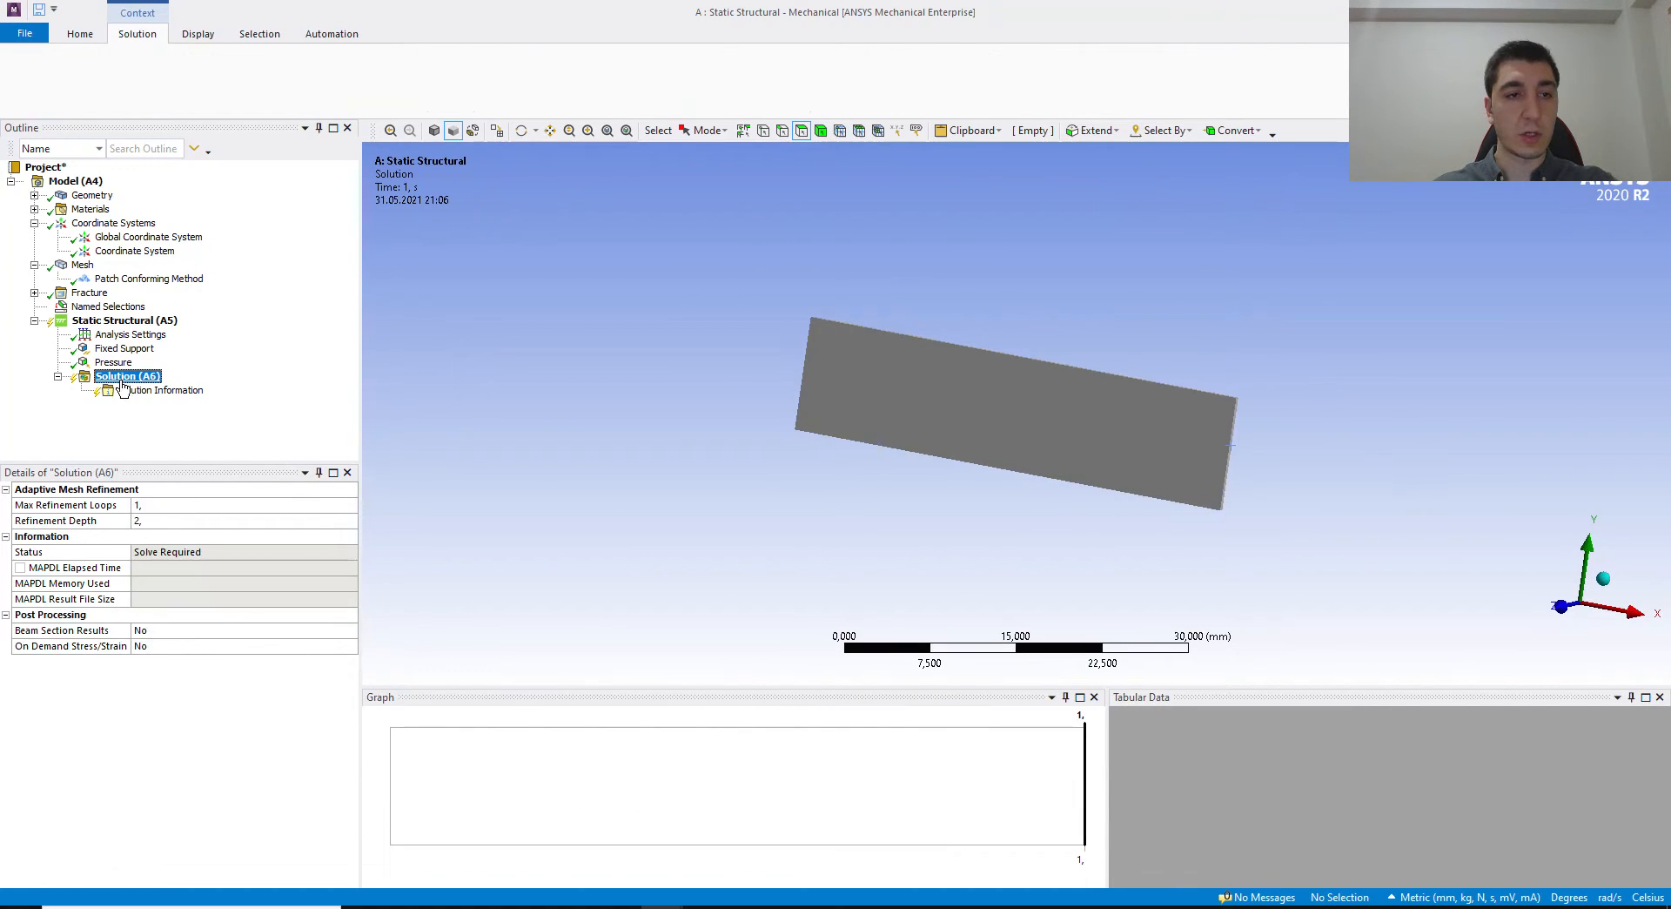
pyautogui.rightClick(121, 388)
pyautogui.click(314, 292)
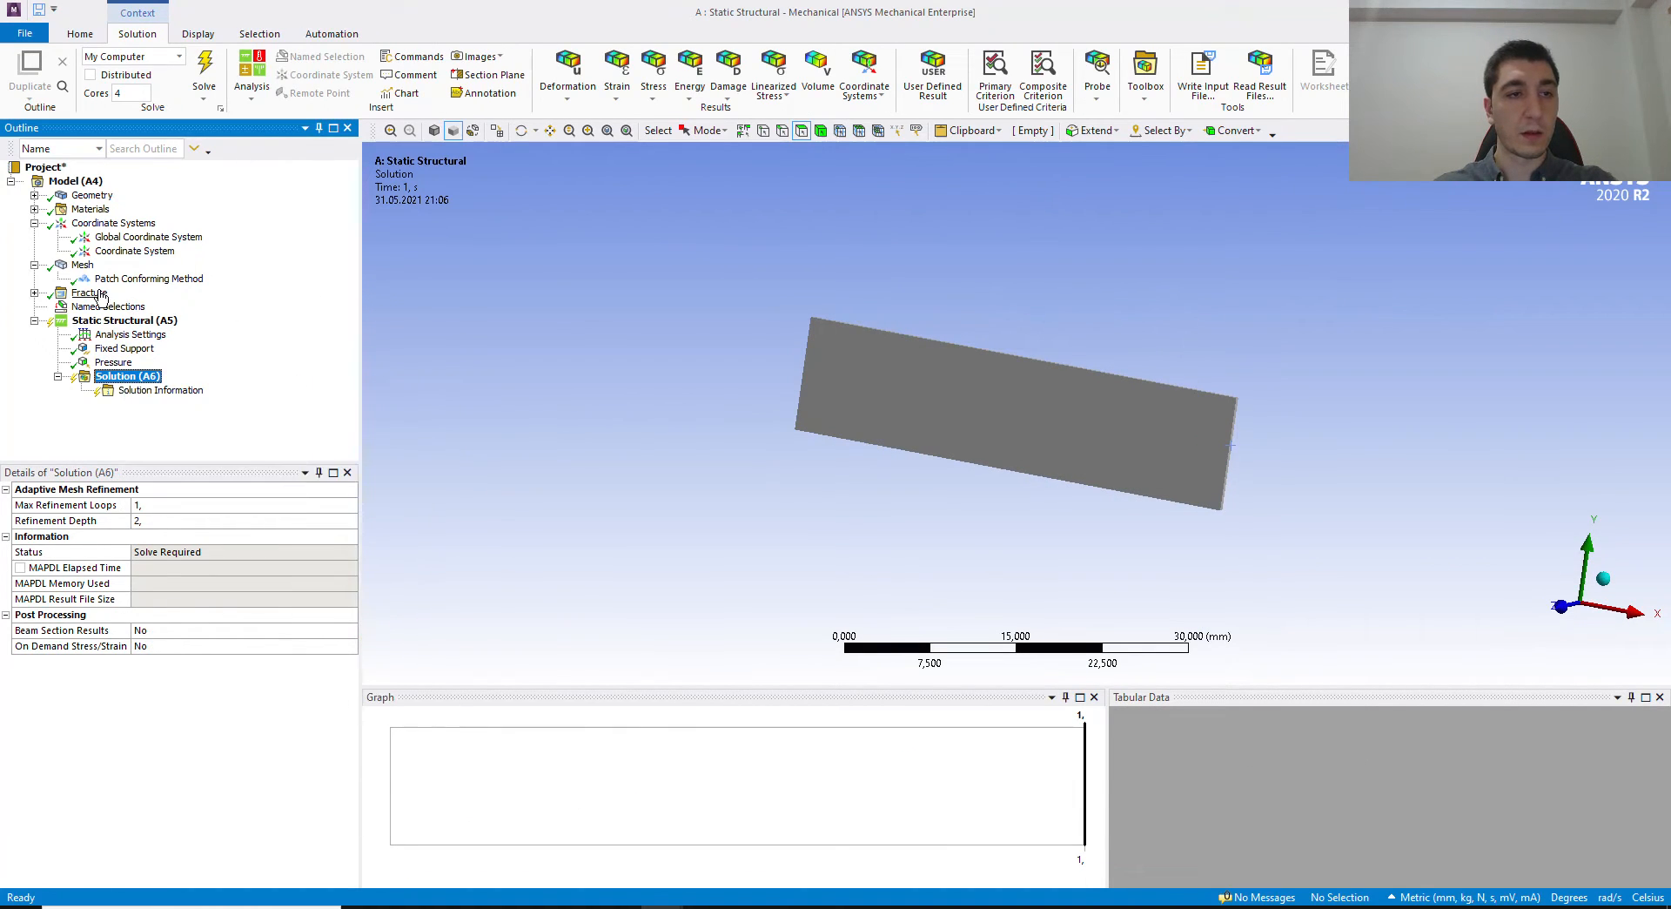
# Step: Insert a SMART Crack Growth object under Fracture and suppress it
pyautogui.click(34, 293)
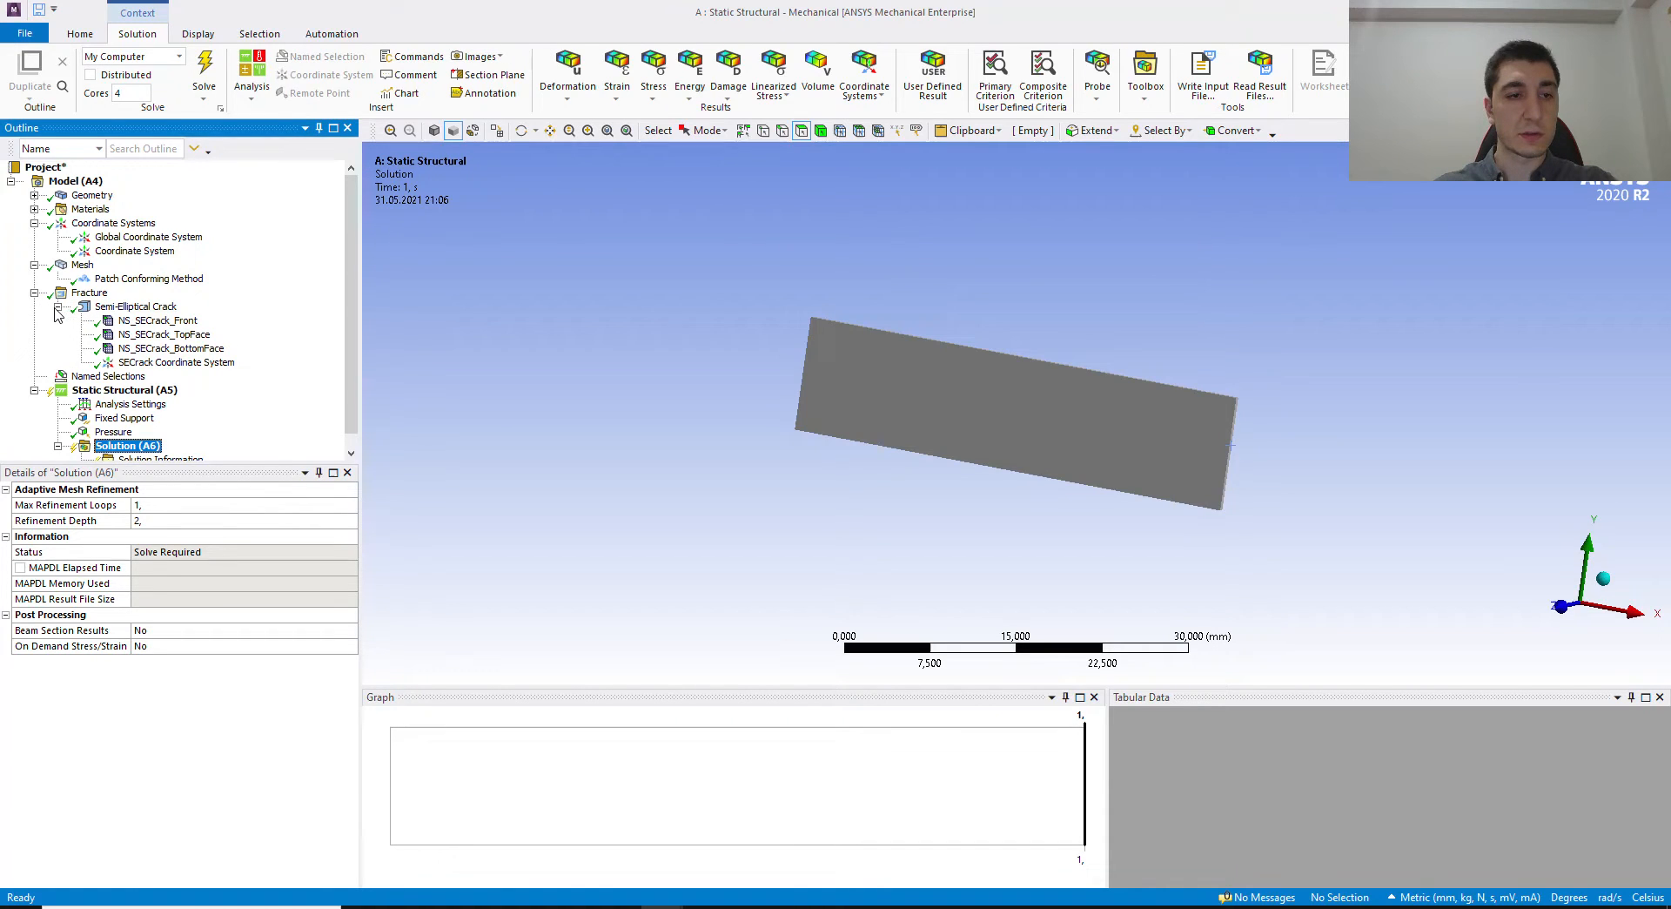
pyautogui.click(57, 306)
pyautogui.click(87, 292)
pyautogui.rightClick(79, 293)
pyautogui.moveTo(113, 302)
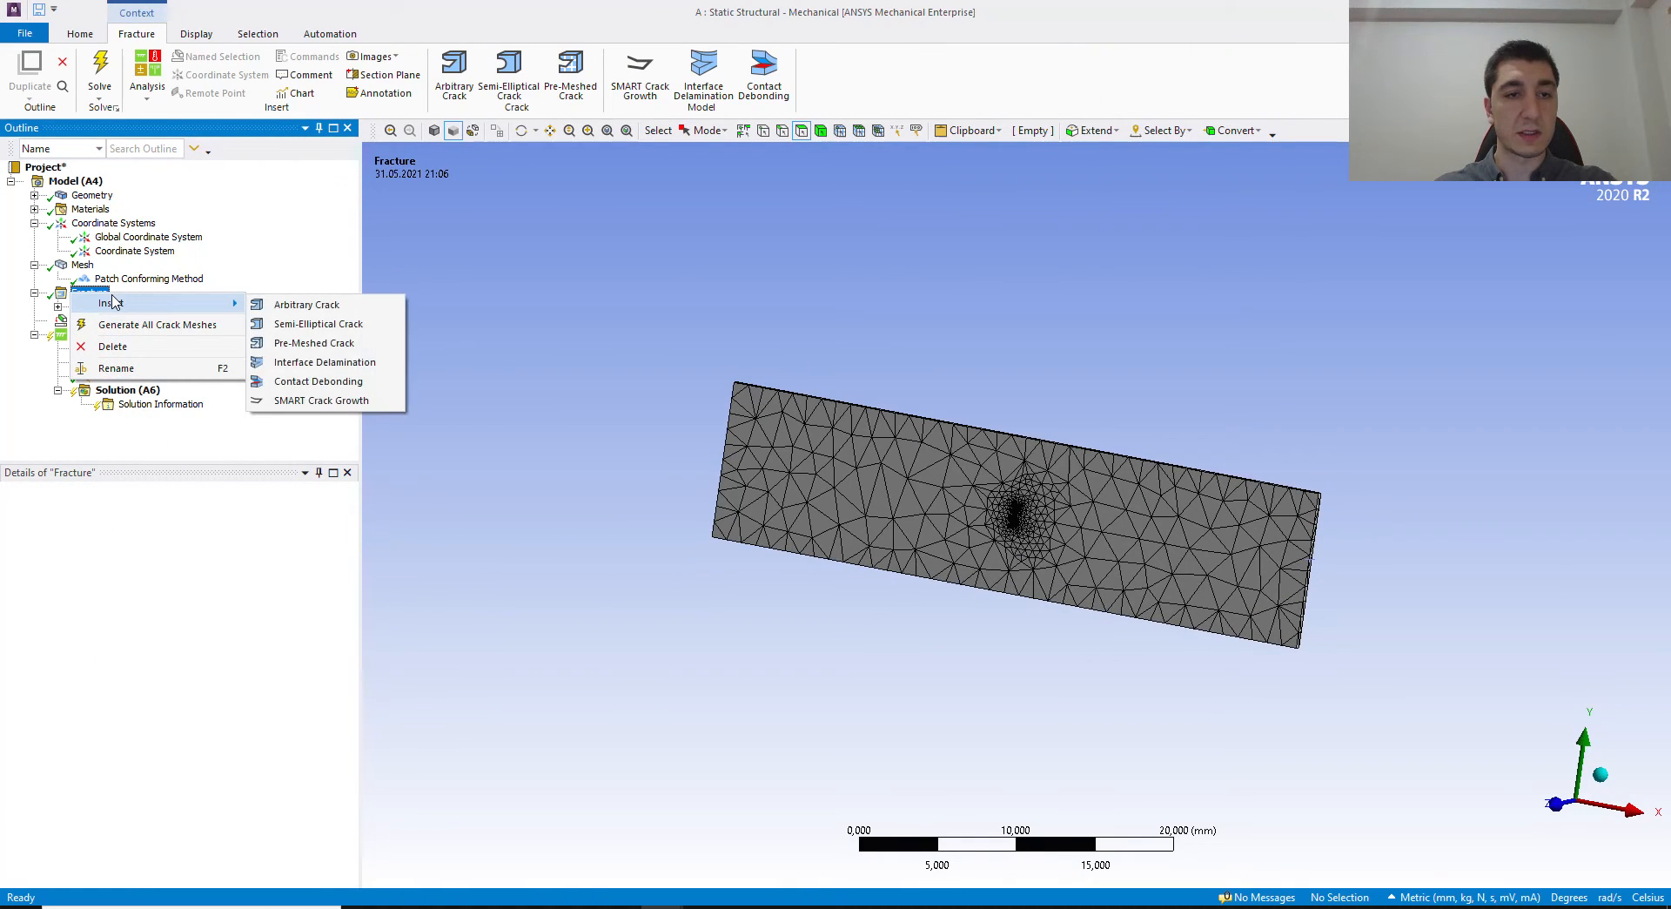
pyautogui.click(352, 400)
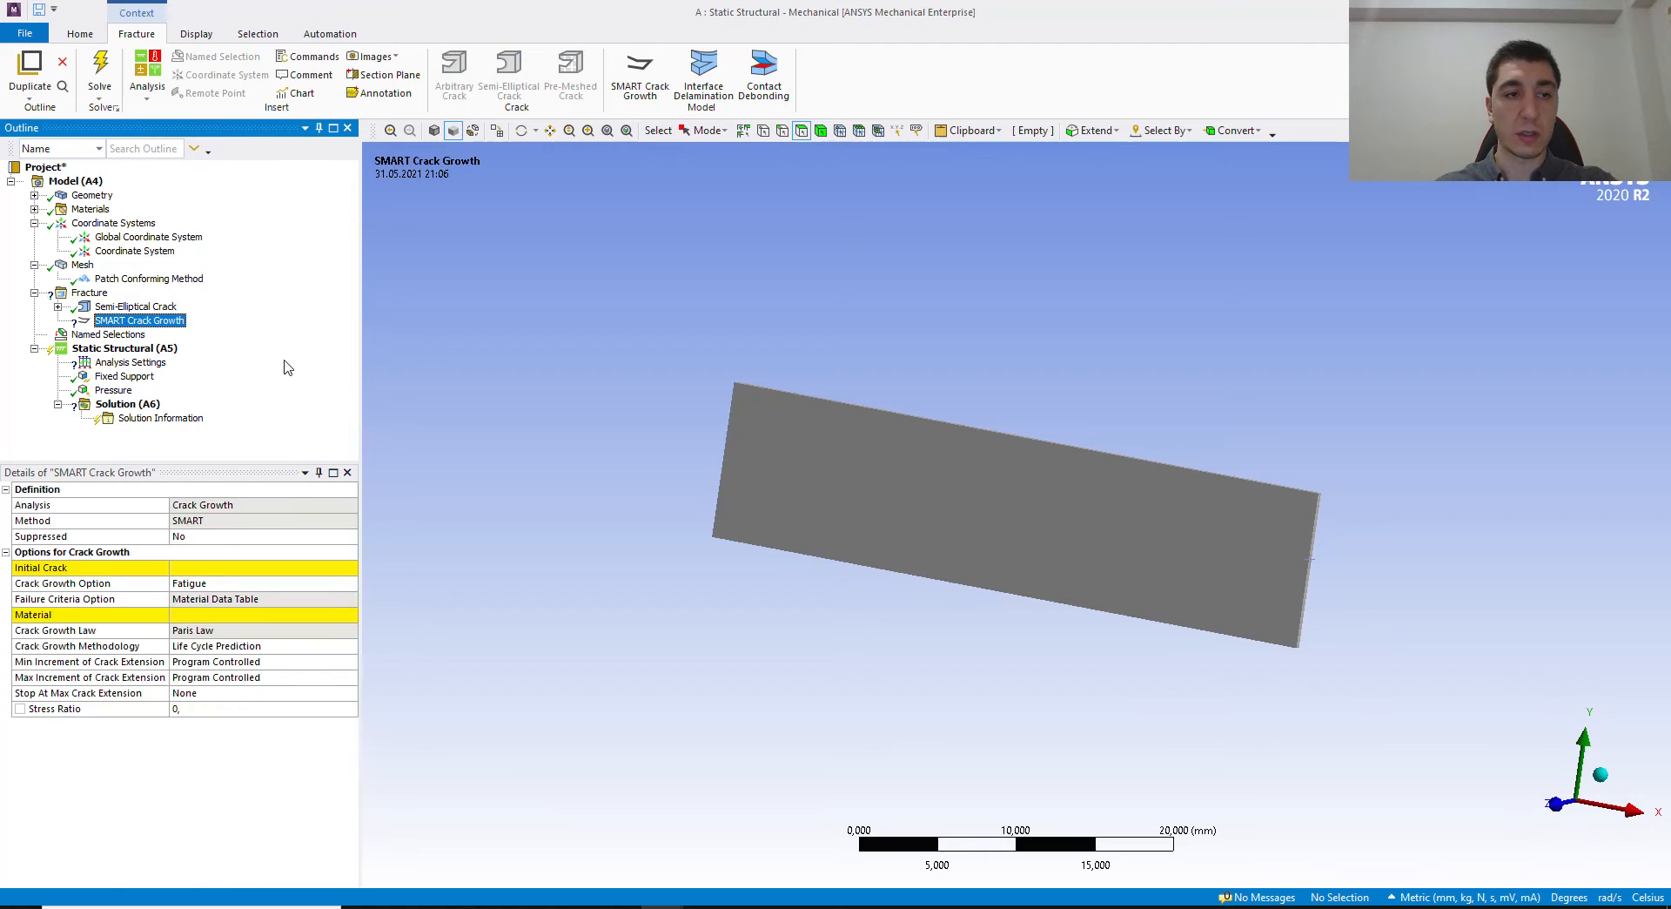
pyautogui.rightClick(111, 323)
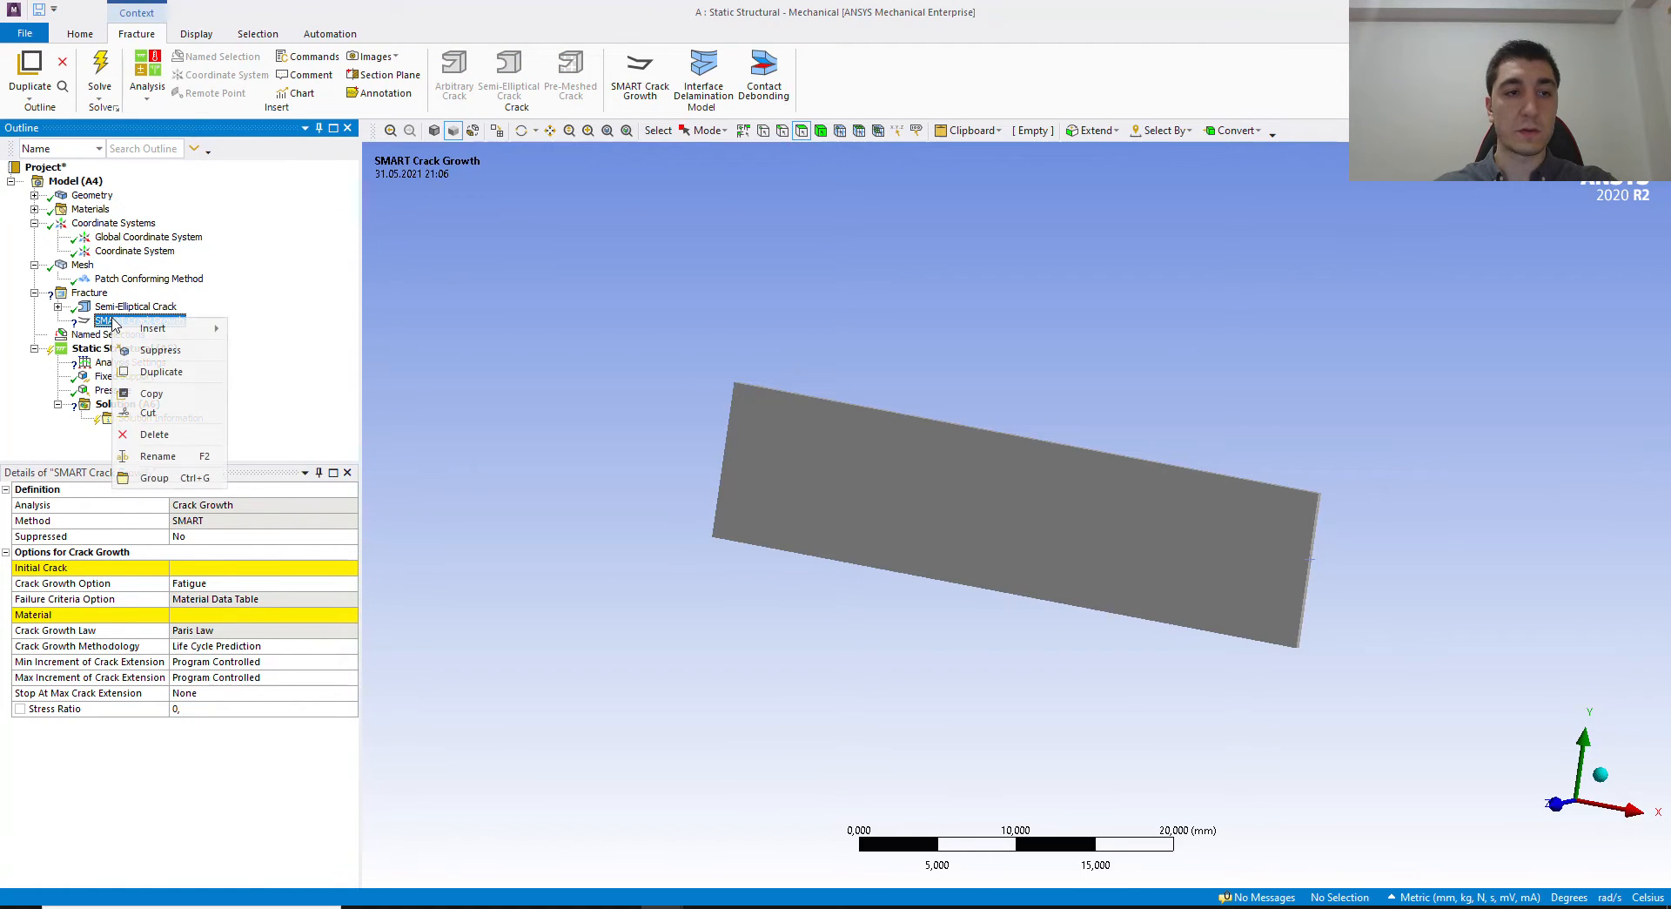
pyautogui.click(137, 350)
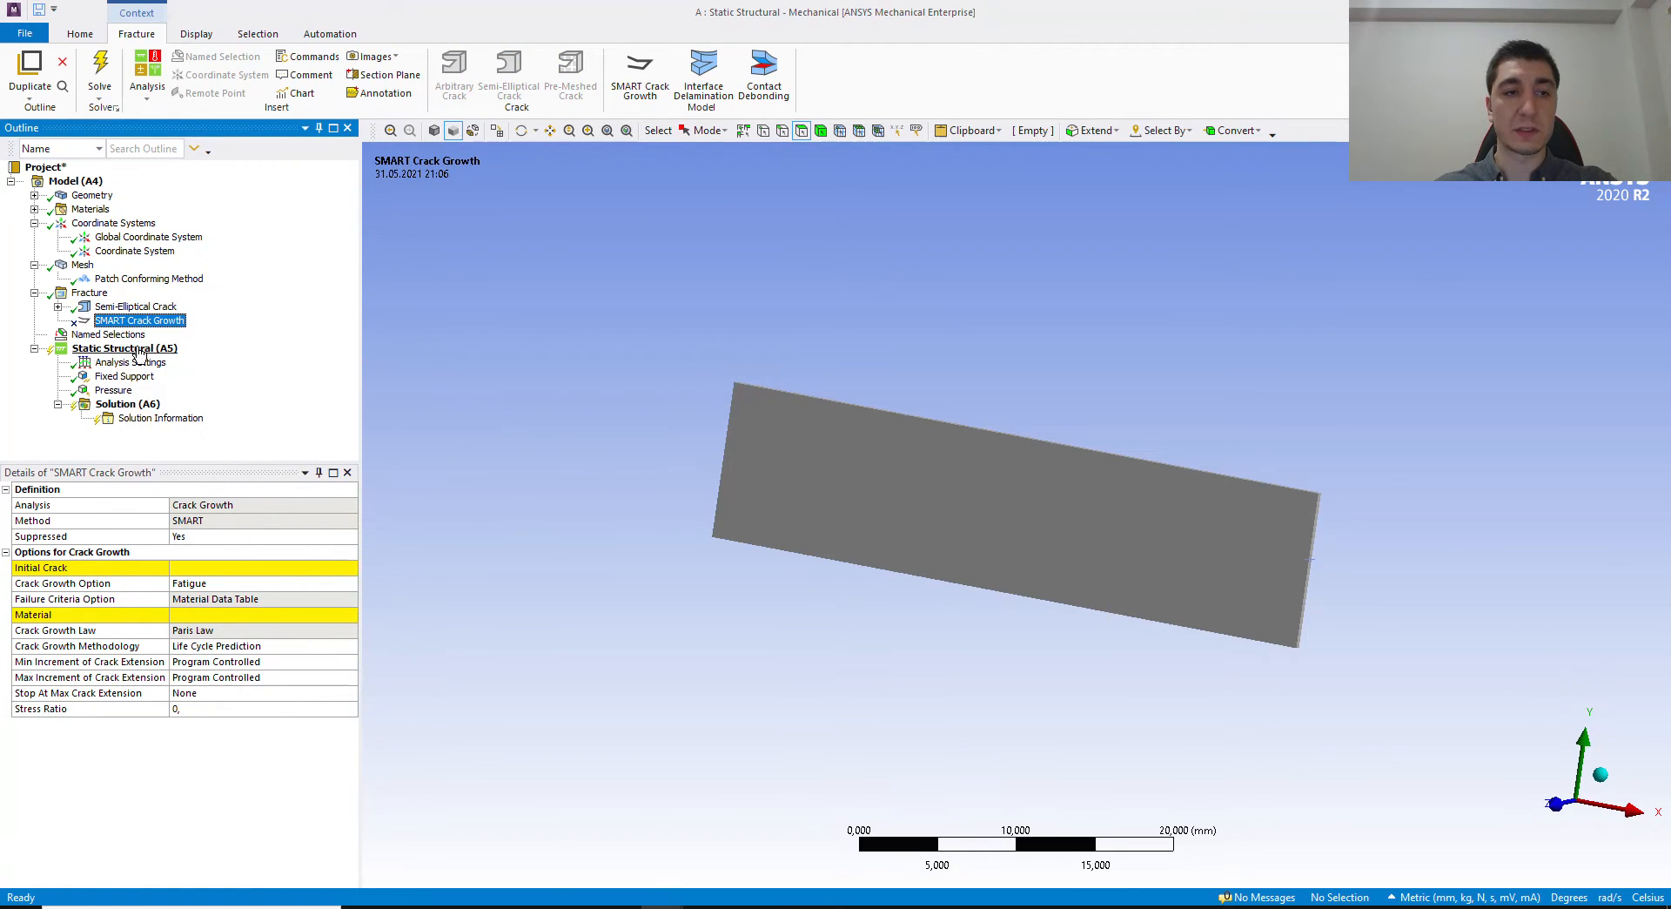
# Step: Add a Total Deformation result to the Solution branch
pyautogui.click(114, 408)
pyautogui.rightClick(131, 408)
pyautogui.moveTo(226, 419)
pyautogui.moveTo(386, 427)
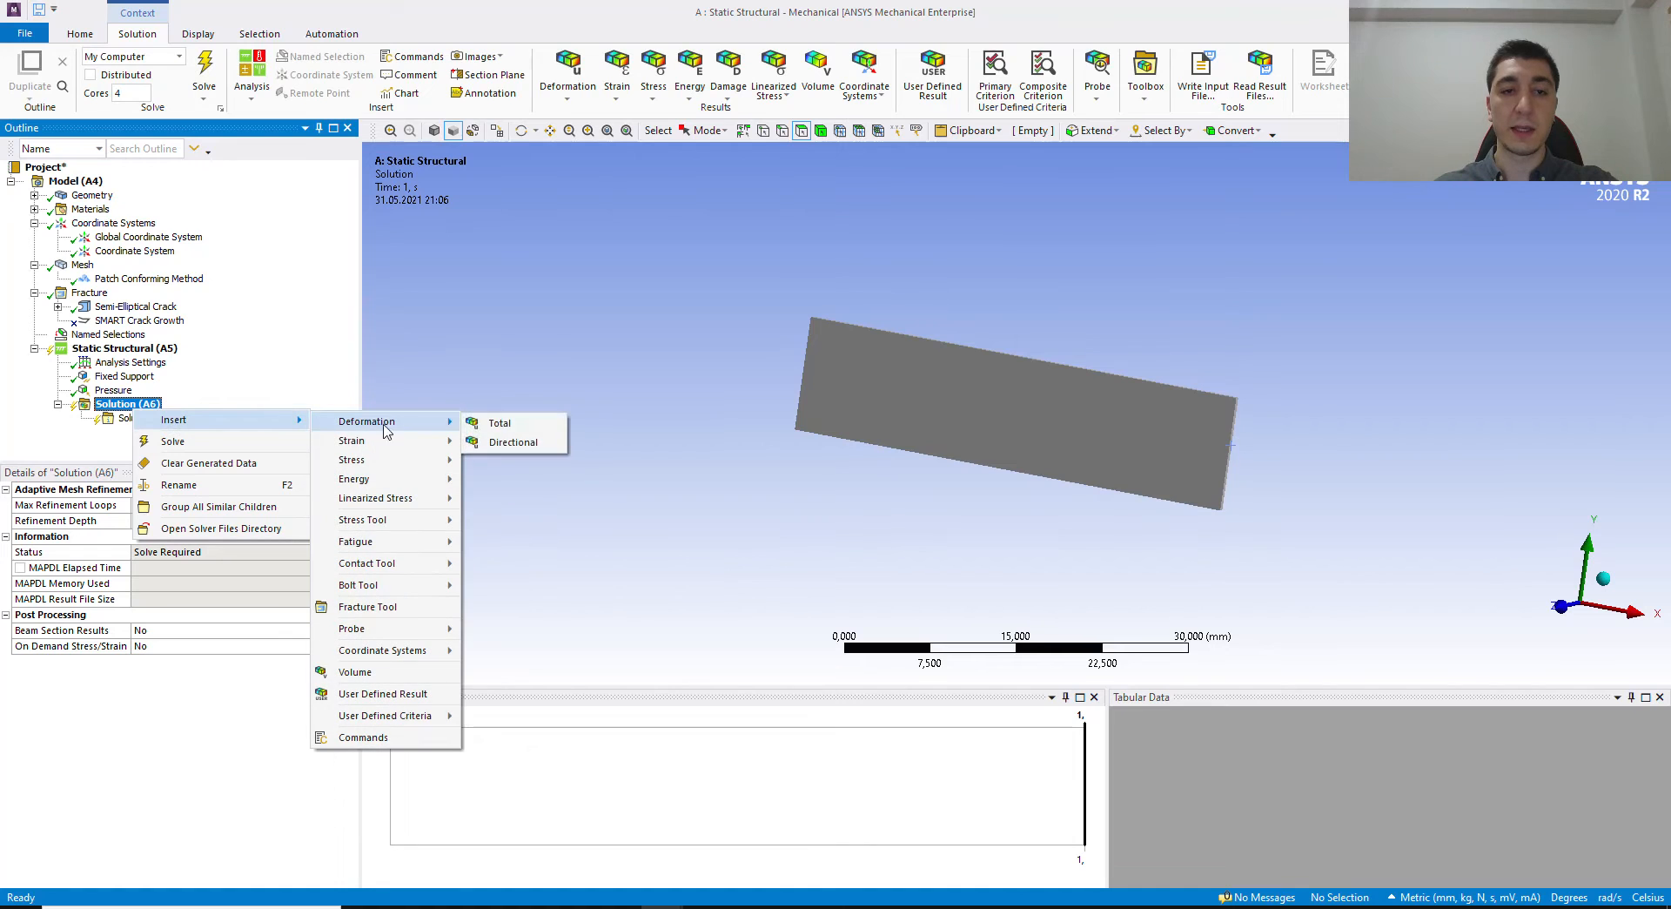
pyautogui.click(499, 422)
# Step: Add Equivalent Elastic Strain and Equivalent Stress results to the Solution branch
pyautogui.click(127, 404)
pyautogui.rightClick(145, 406)
pyautogui.moveTo(234, 420)
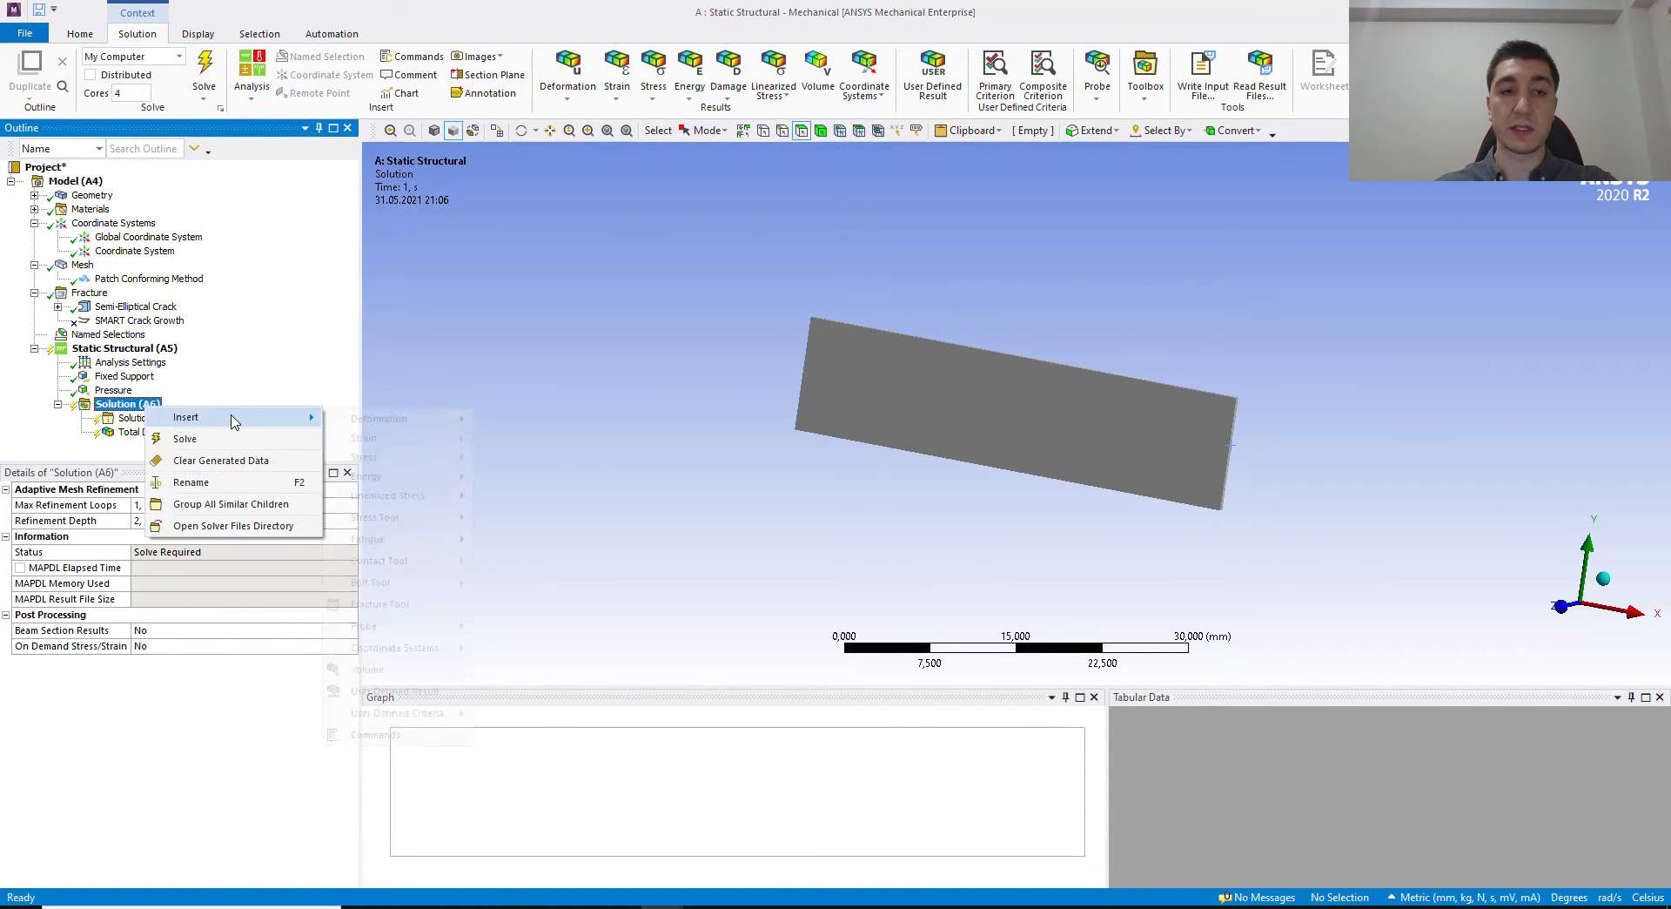
pyautogui.moveTo(409, 439)
pyautogui.click(570, 440)
pyautogui.click(128, 404)
pyautogui.rightClick(144, 406)
pyautogui.moveTo(233, 414)
pyautogui.moveTo(383, 453)
pyautogui.click(539, 475)
# Step: Add a Fracture Tool to the Solution and set its Crack Selection to Semi-Elliptical Crack
pyautogui.rightClick(143, 396)
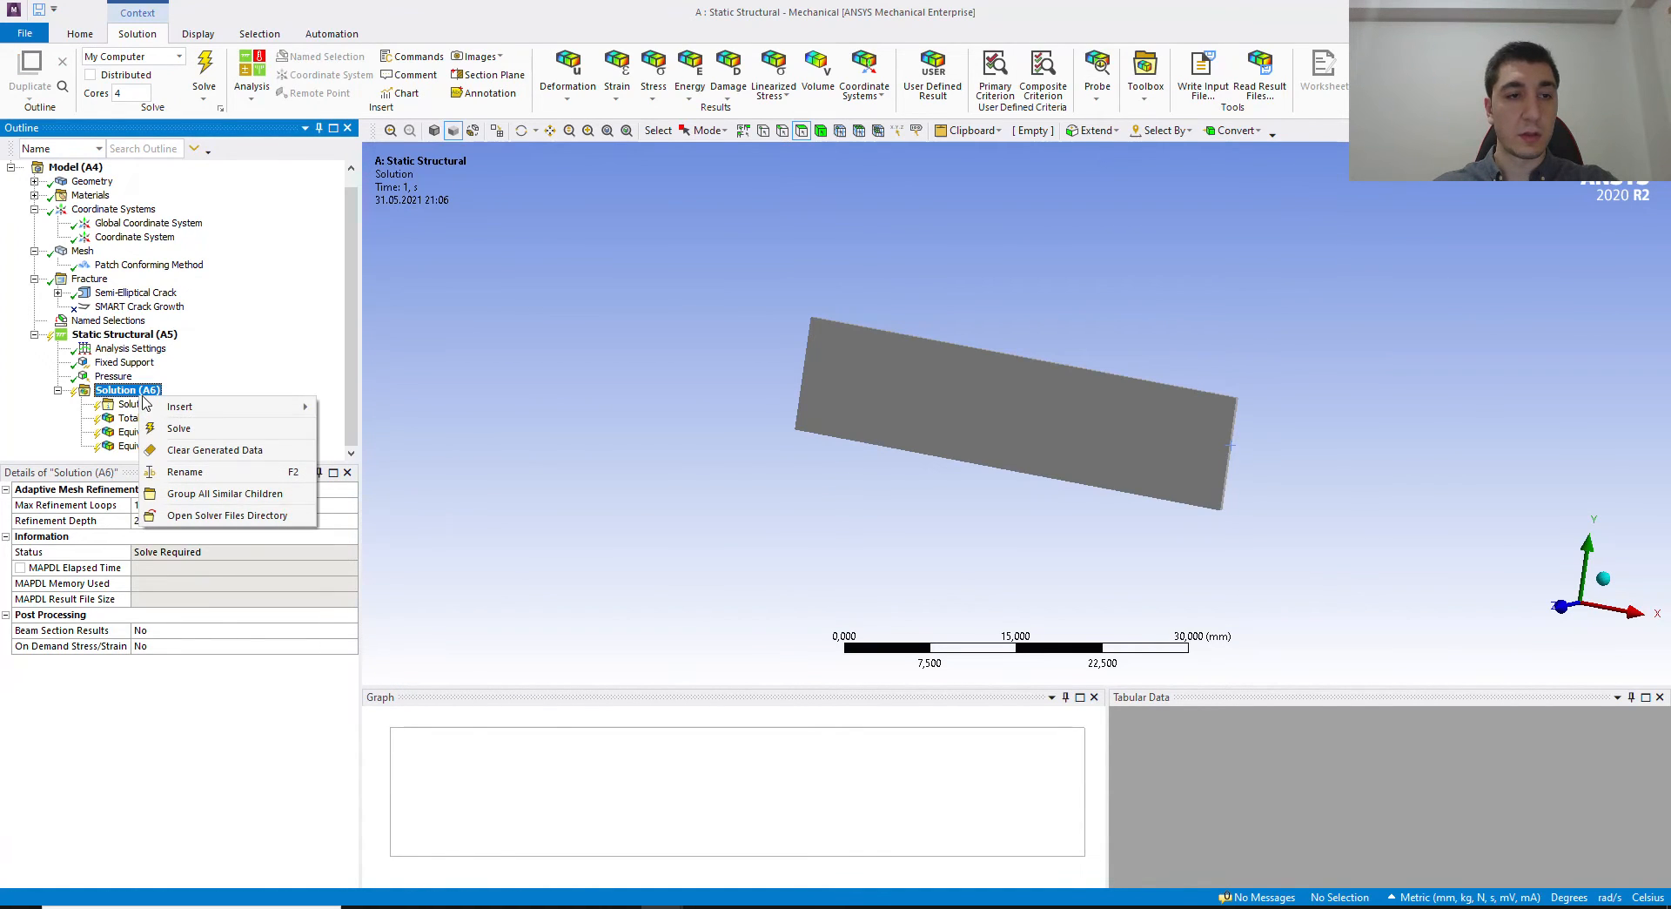
pyautogui.moveTo(161, 408)
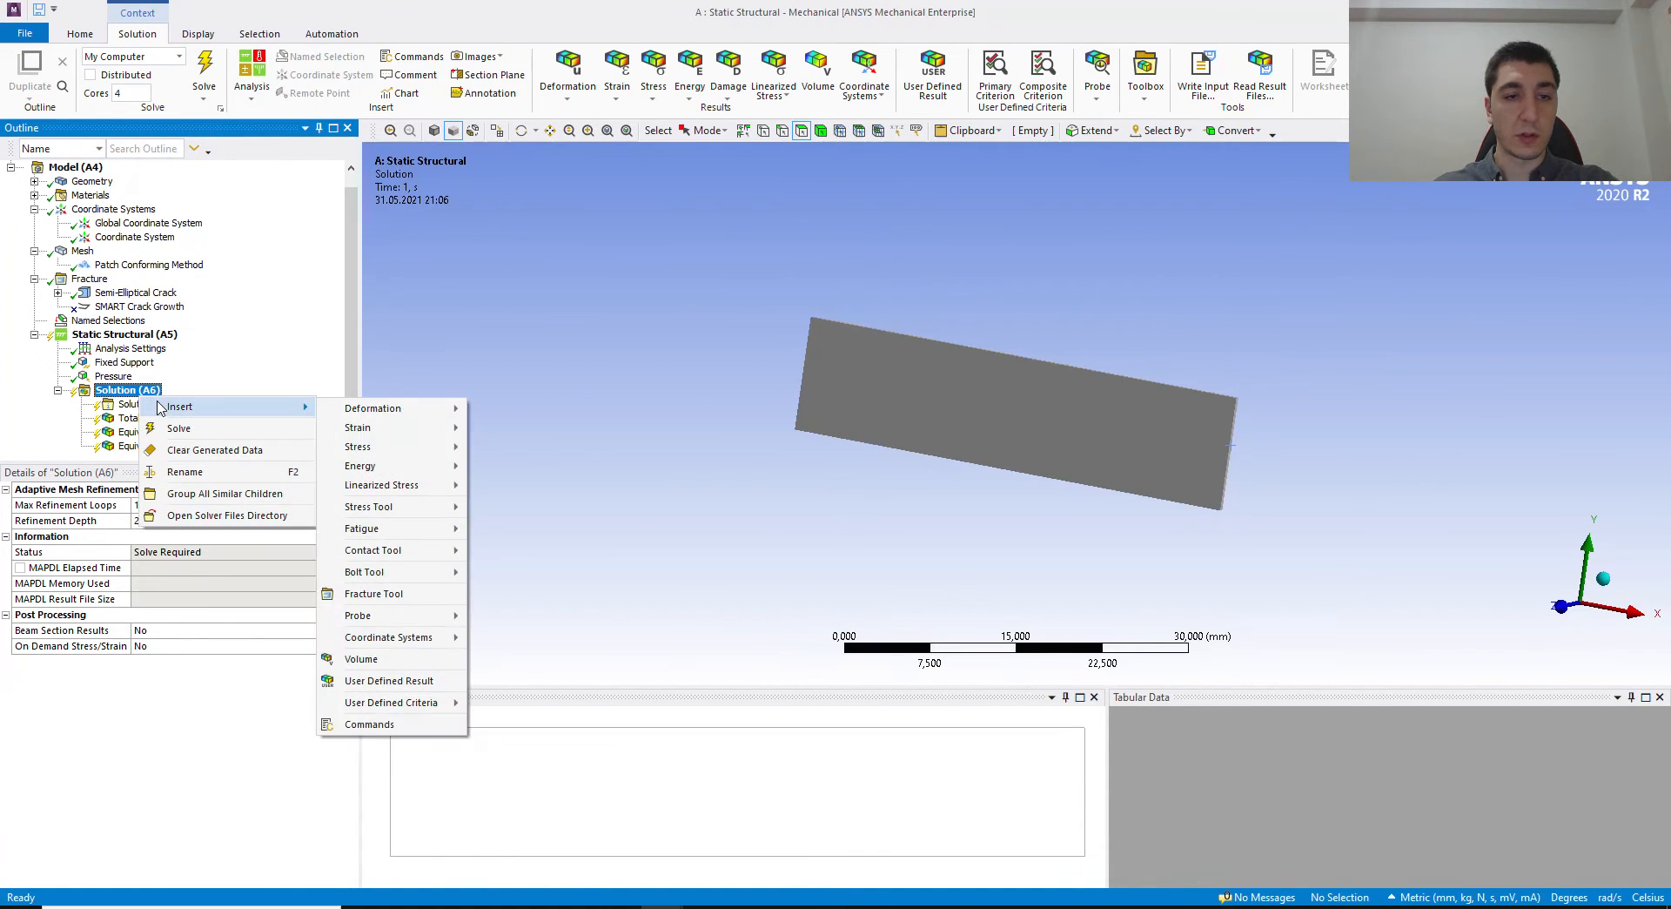
pyautogui.click(435, 593)
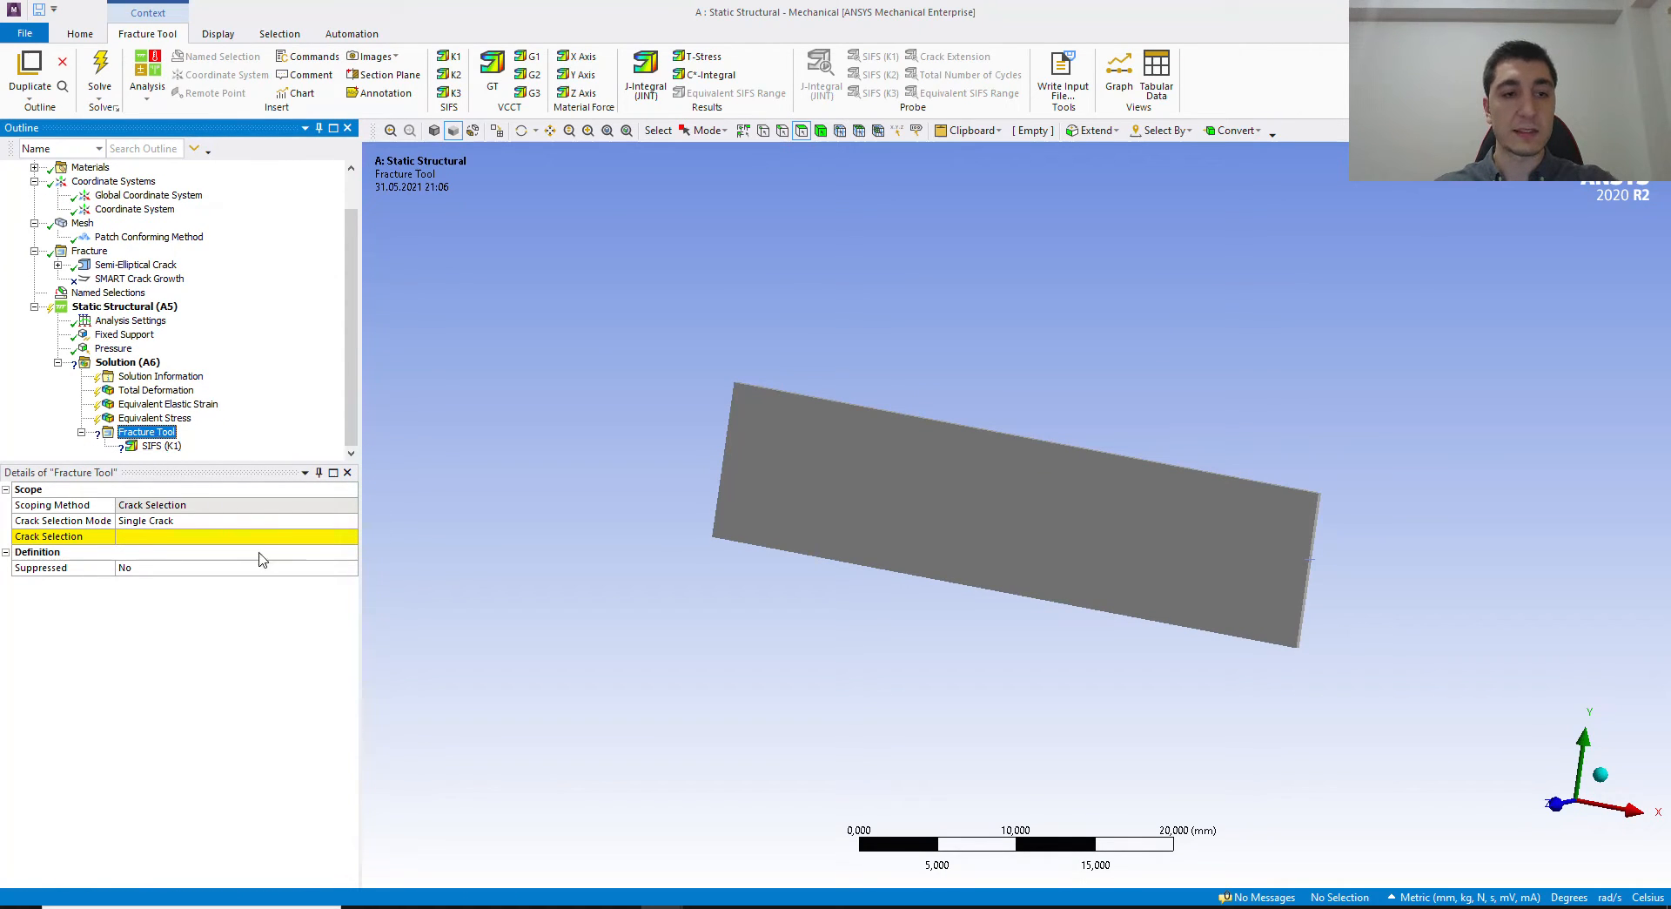
pyautogui.click(324, 538)
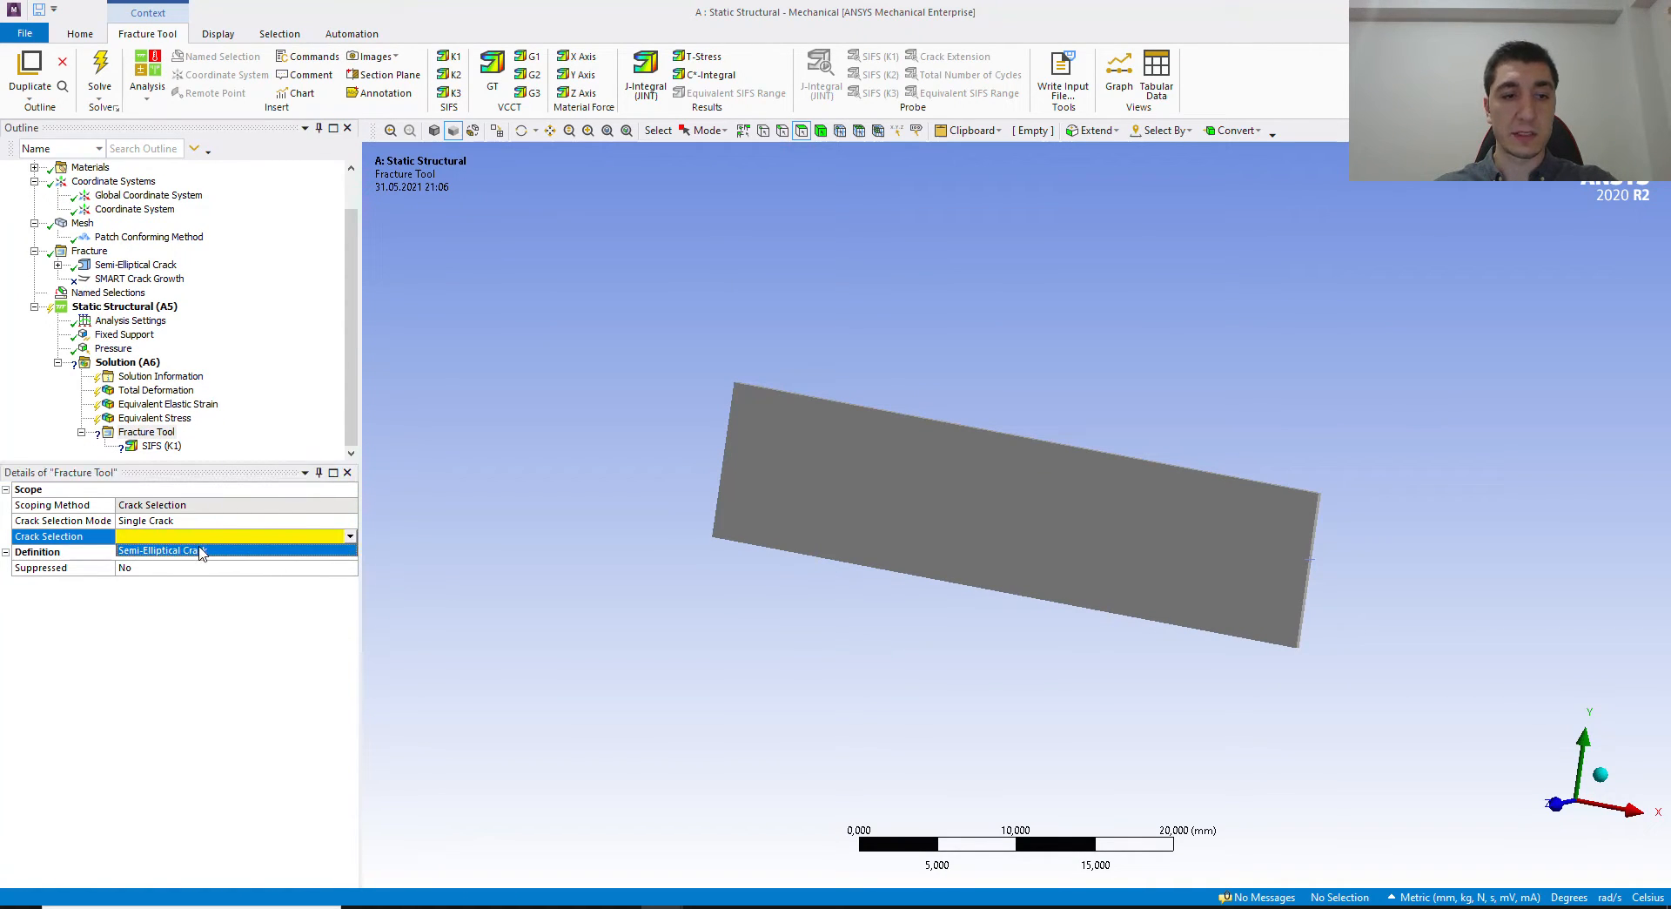
pyautogui.click(201, 552)
# Step: Add the SIFS K2 and K3 stress intensity results to the Fracture Tool
pyautogui.rightClick(145, 433)
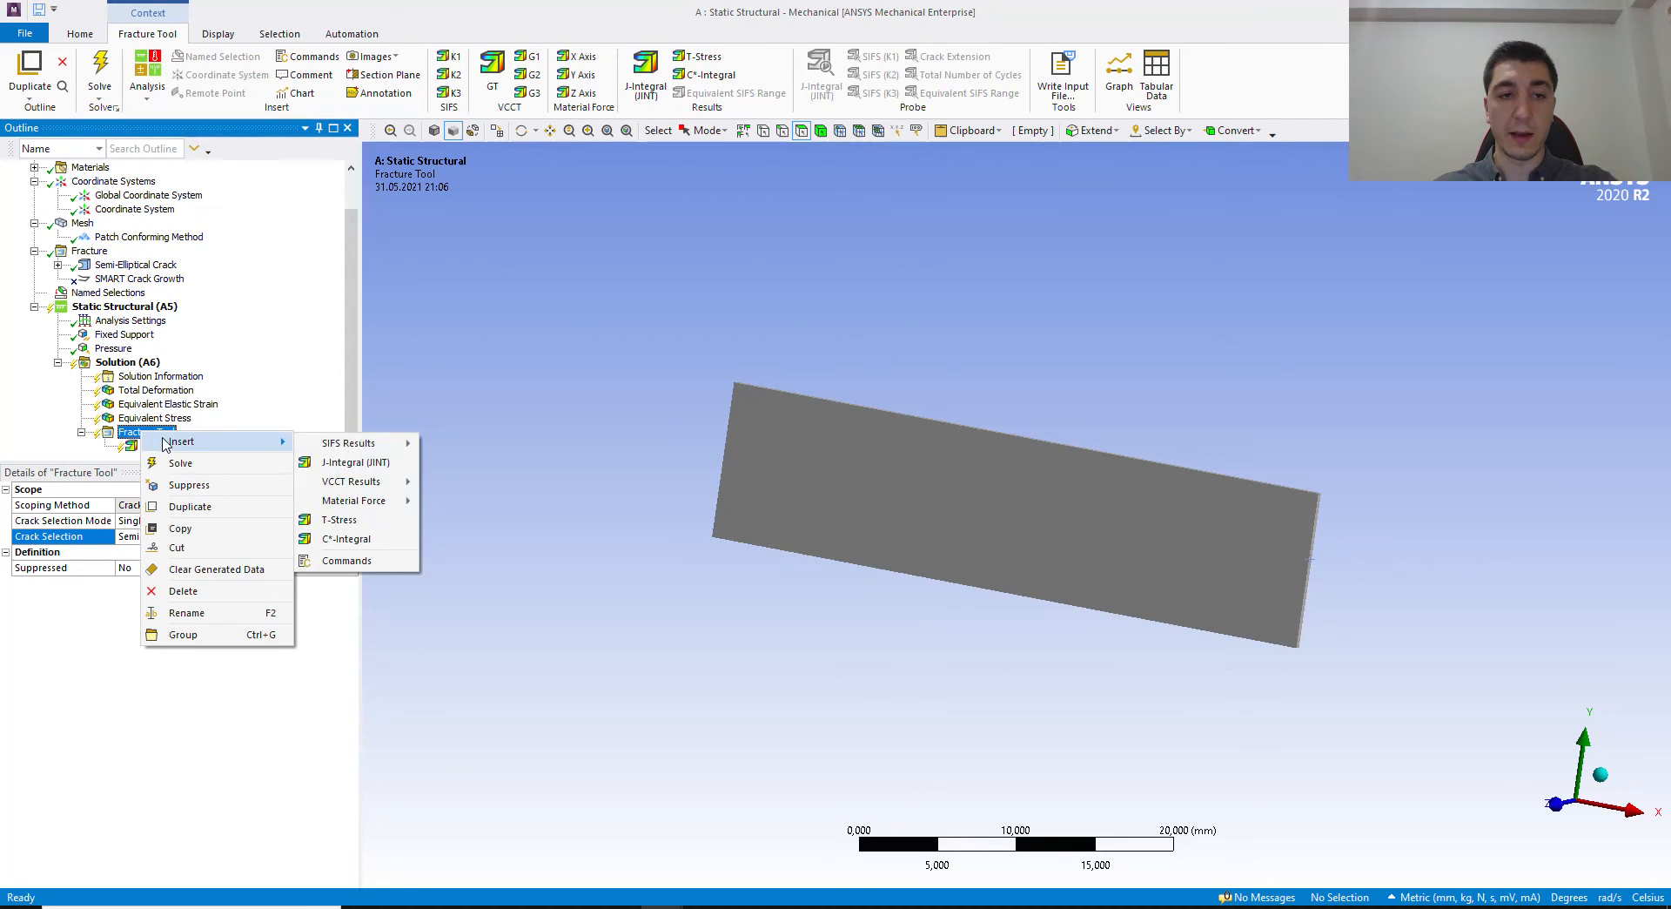
pyautogui.moveTo(348, 443)
pyautogui.click(448, 462)
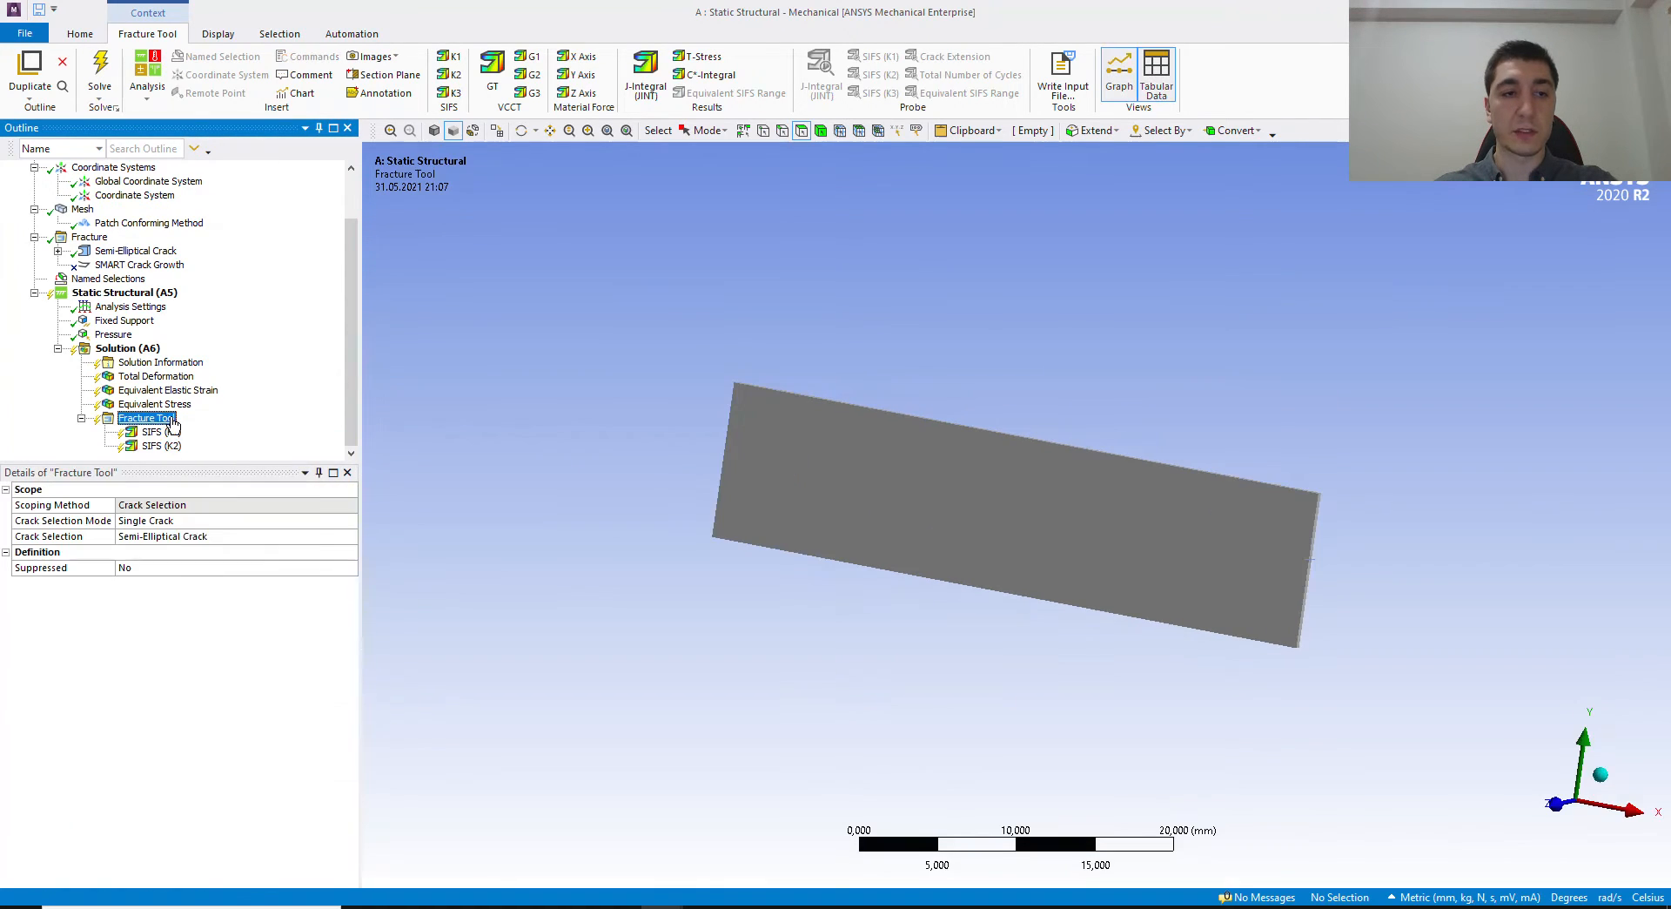
pyautogui.rightClick(173, 425)
pyautogui.moveTo(294, 428)
pyautogui.moveTo(376, 440)
pyautogui.click(461, 474)
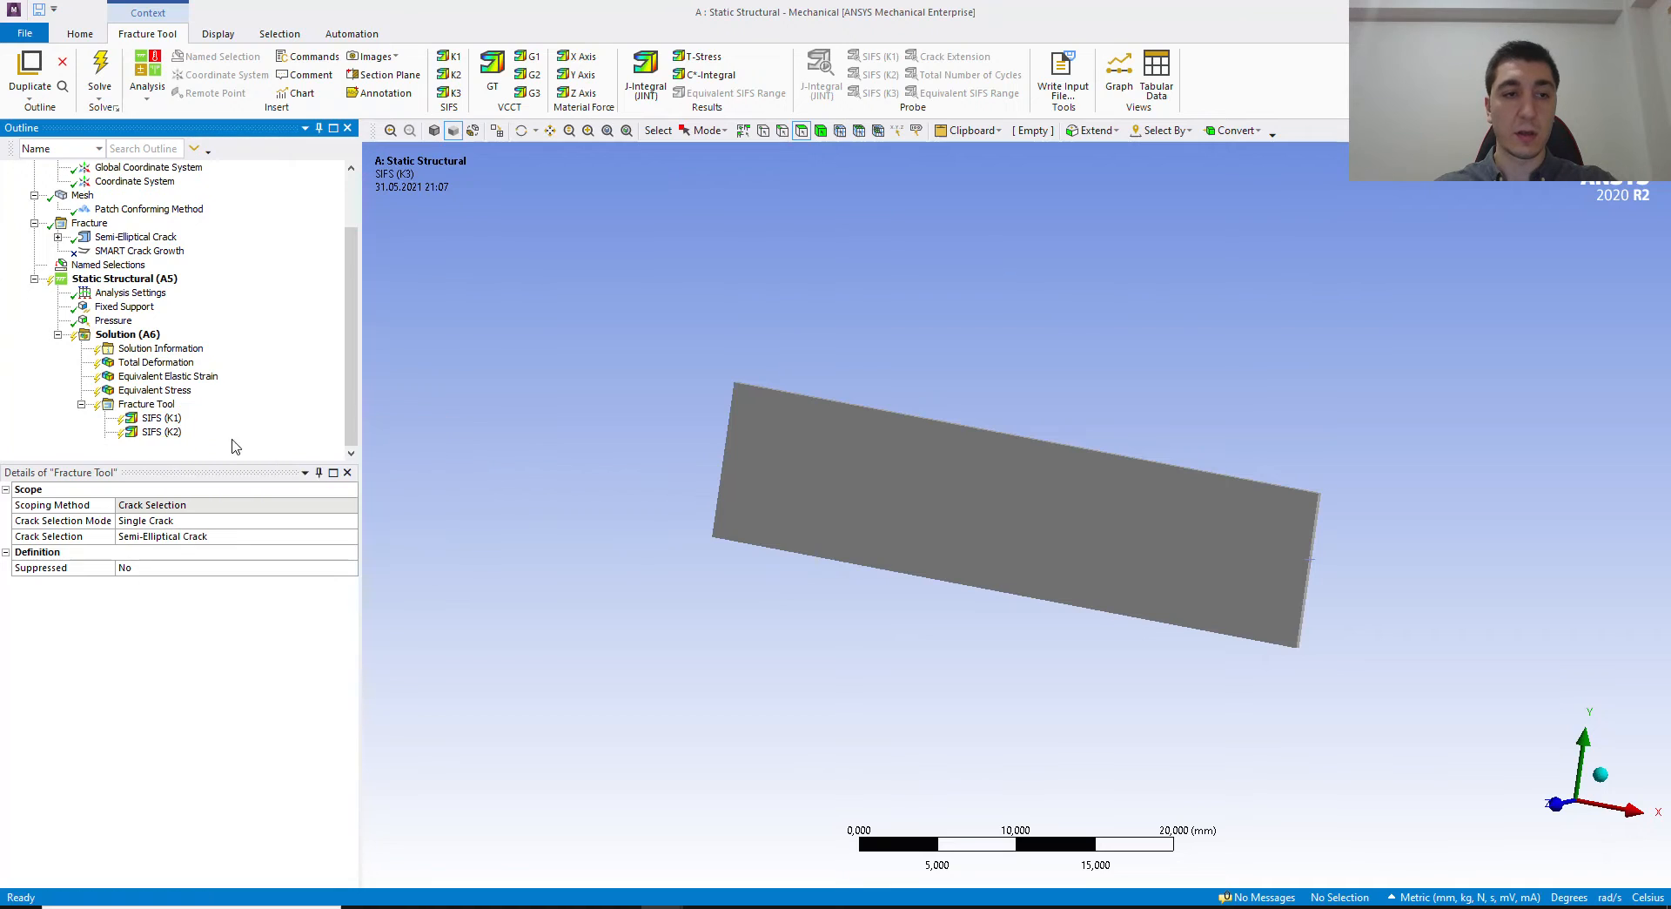
pyautogui.rightClick(146, 406)
pyautogui.moveTo(183, 418)
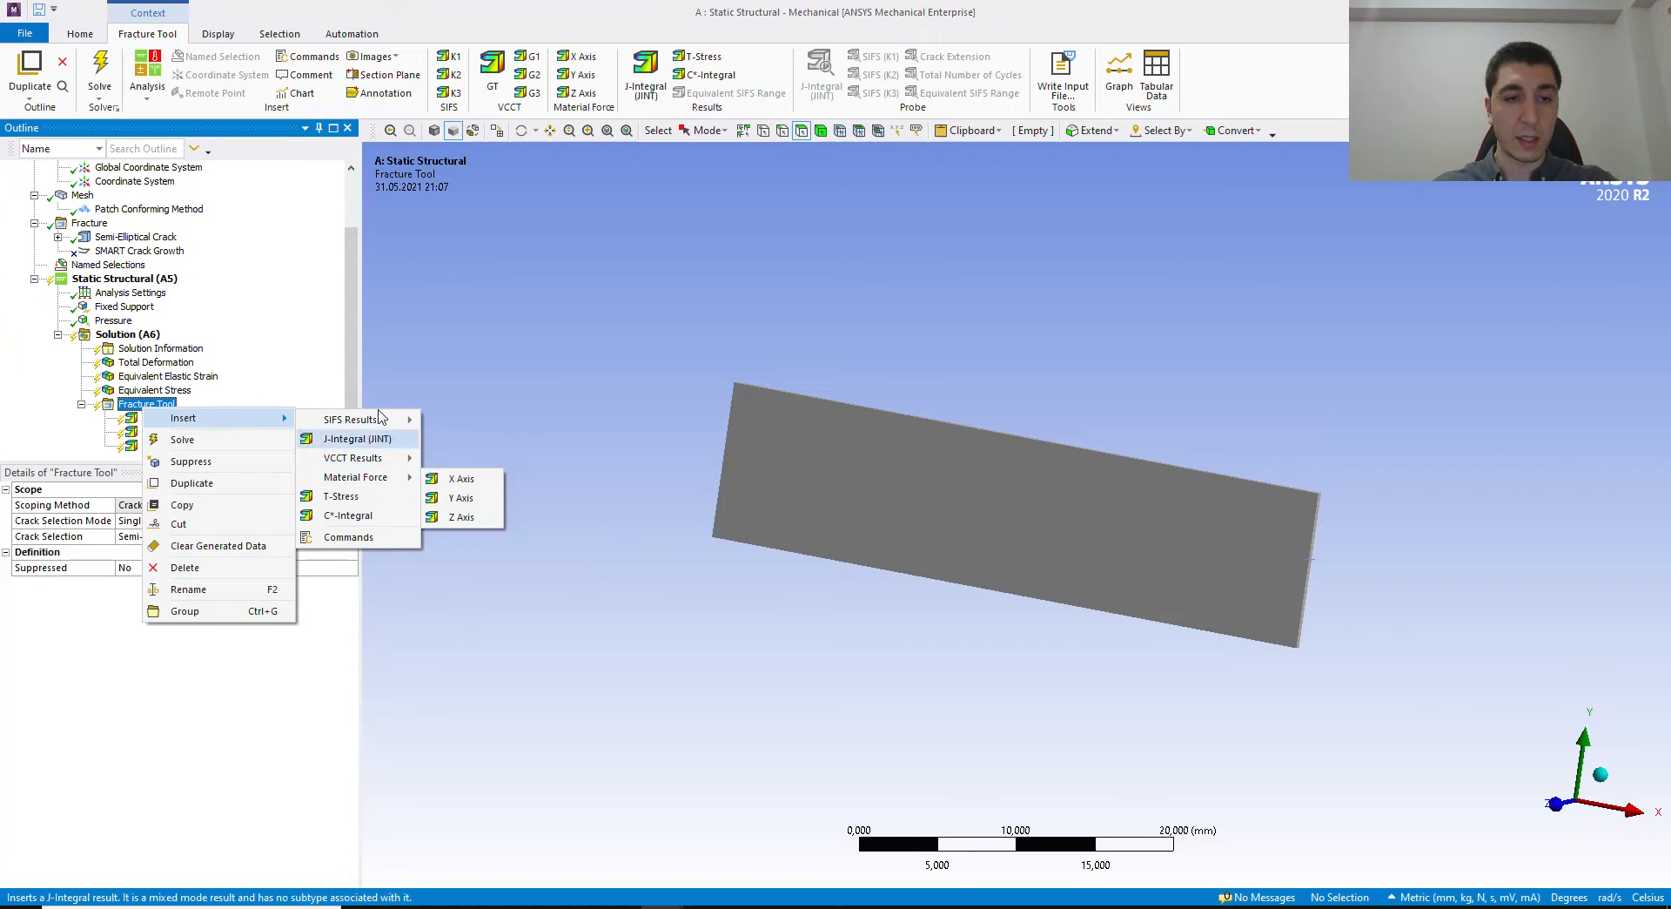
pyautogui.press('Escape')
pyautogui.press('Escape')
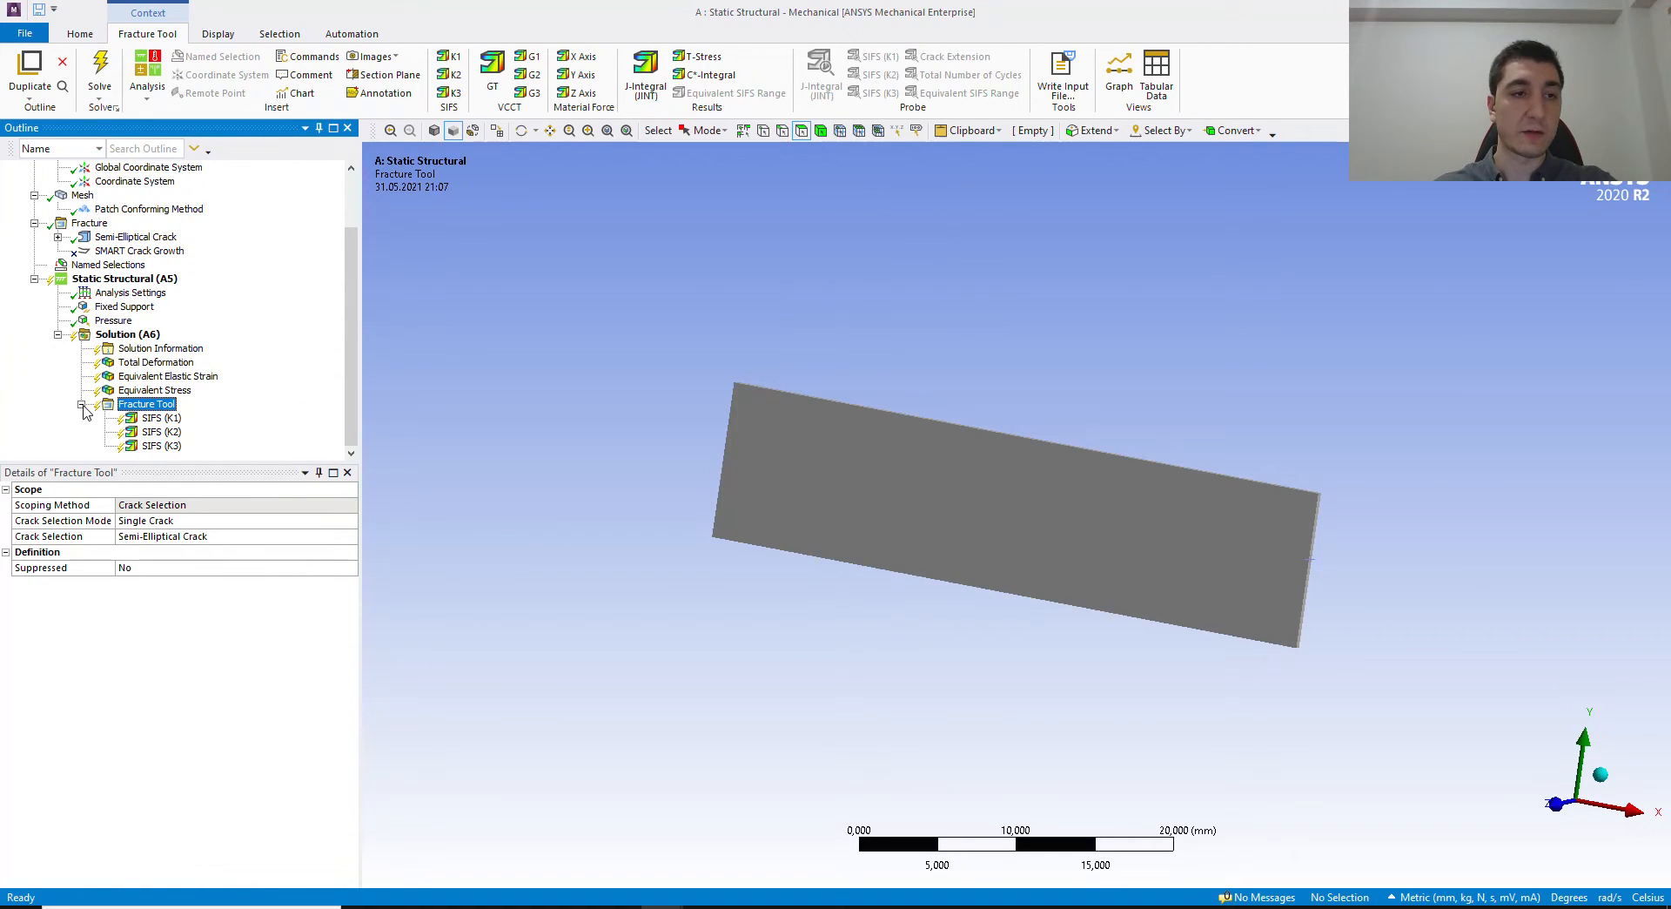
# Step: Set J-Integral to No in the Fracture Controls of the Analysis Settings
pyautogui.click(129, 292)
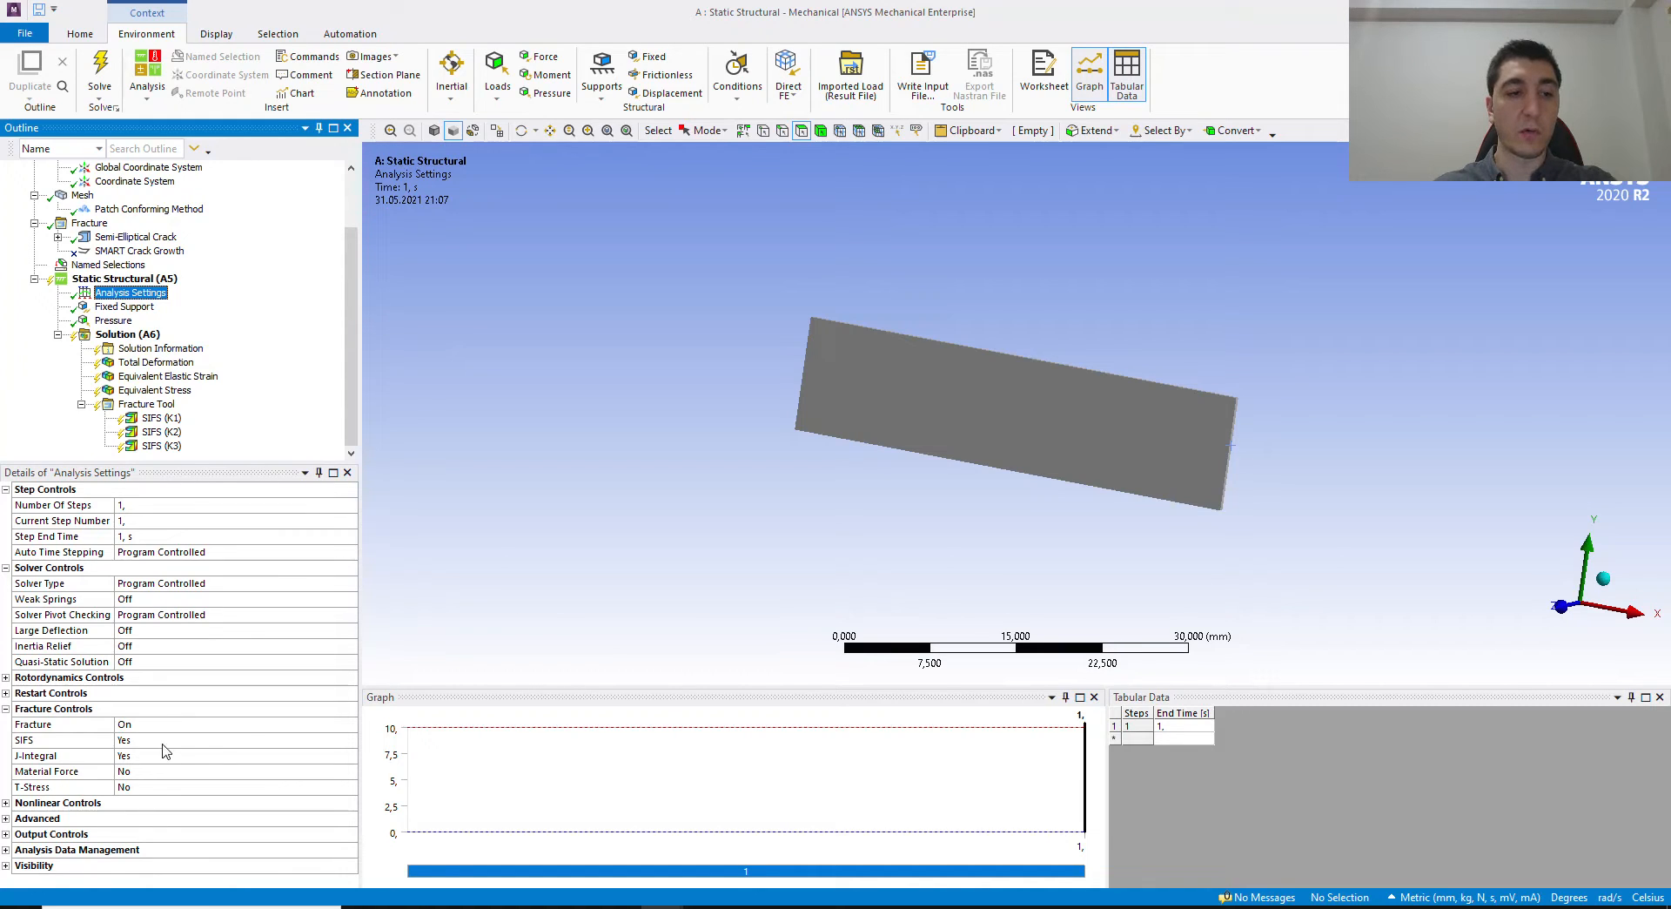
pyautogui.click(127, 755)
pyautogui.doubleClick(127, 755)
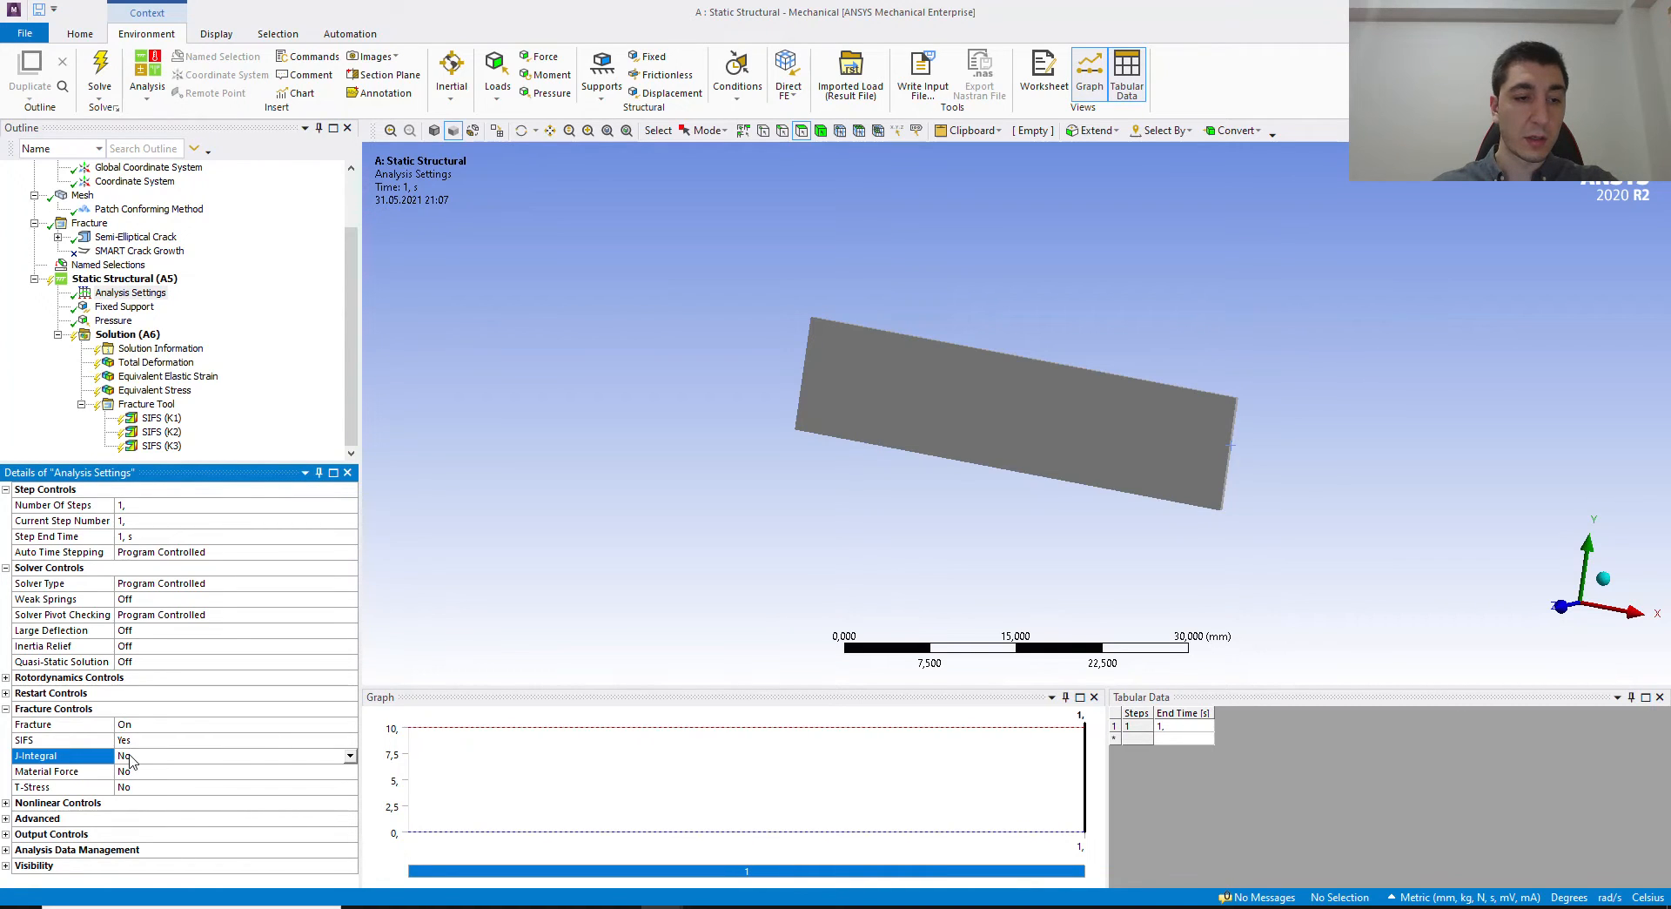
# Step: Turn Auto Time Stepping off in the Analysis Settings and set the Number Of Substeps to 5
pyautogui.click(126, 293)
pyautogui.click(308, 551)
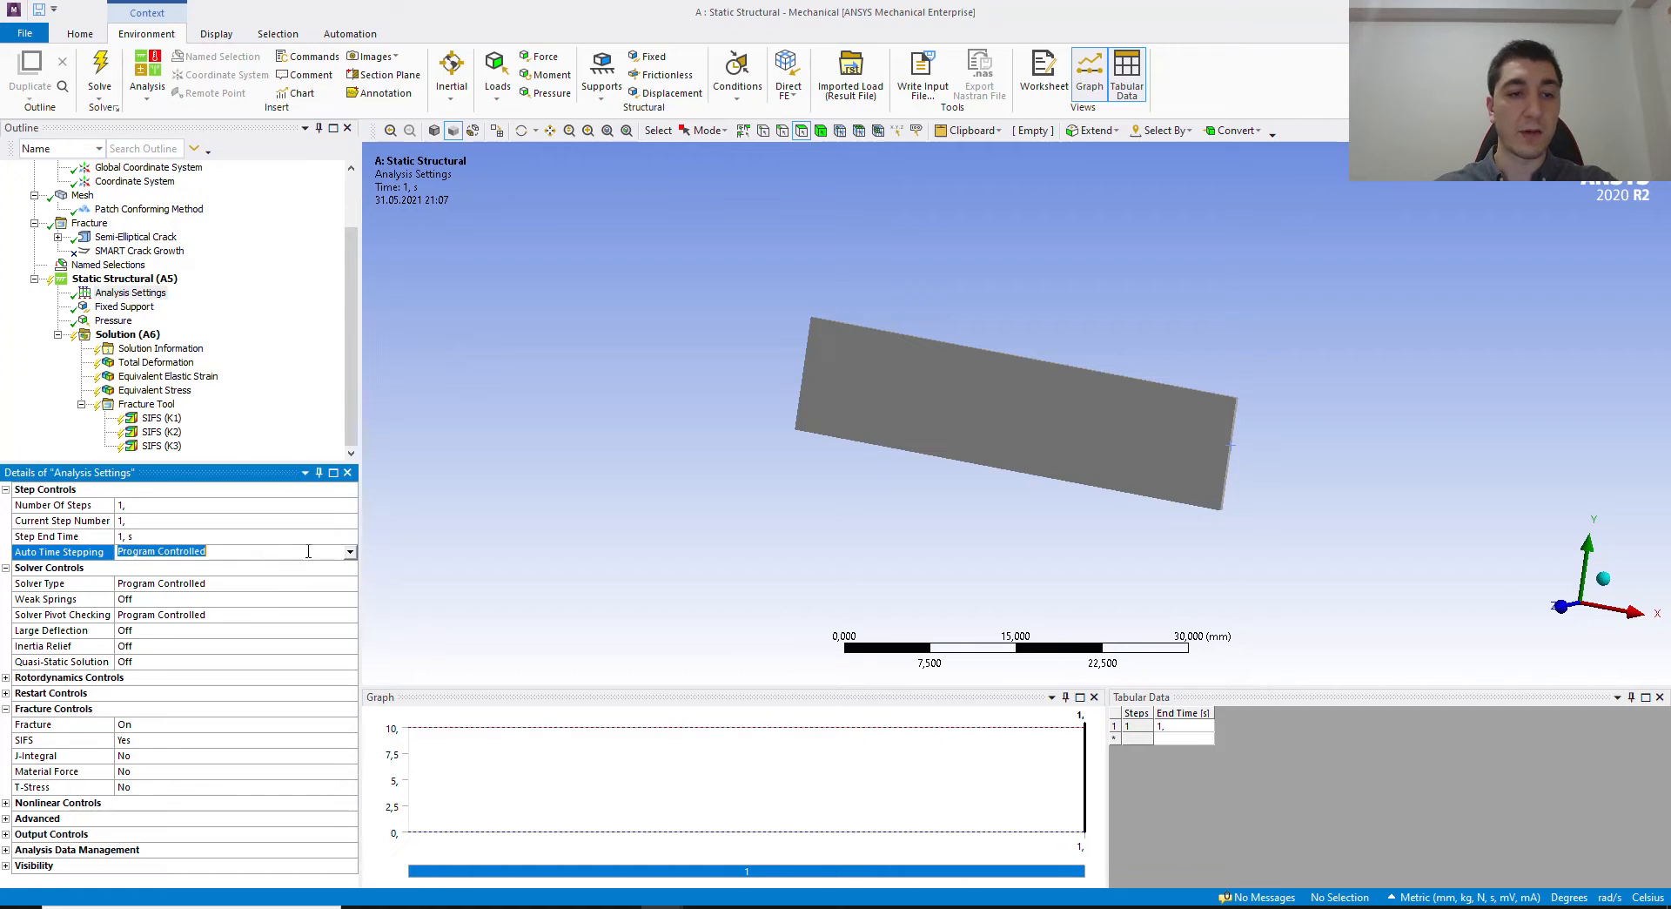
pyautogui.click(350, 552)
pyautogui.click(151, 583)
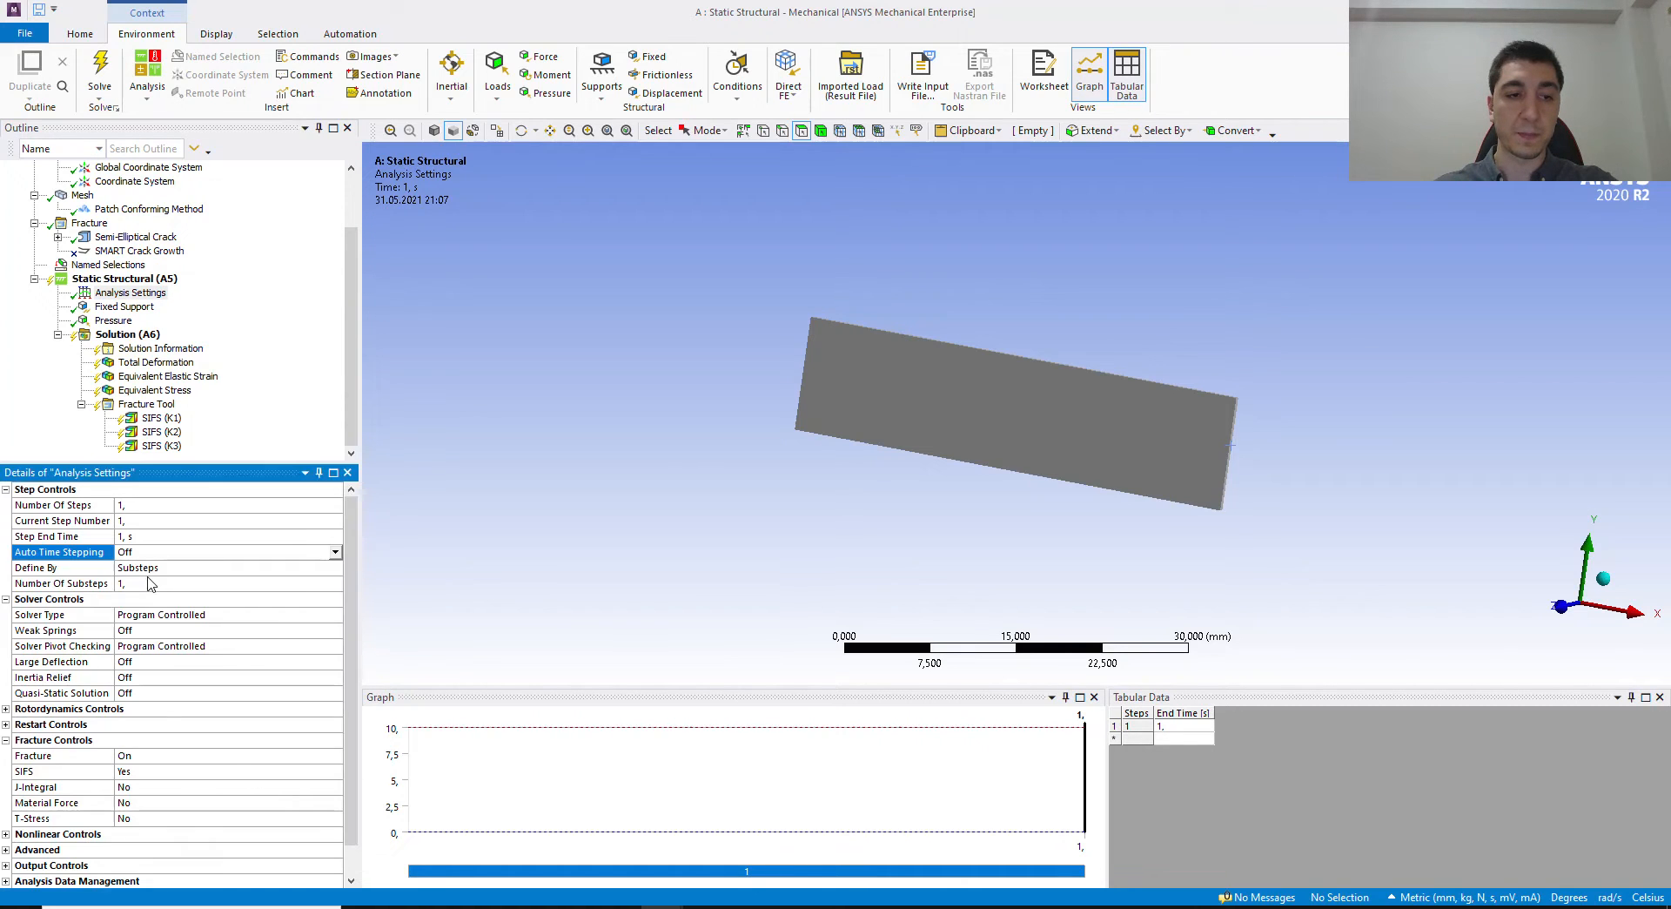
pyautogui.click(145, 584)
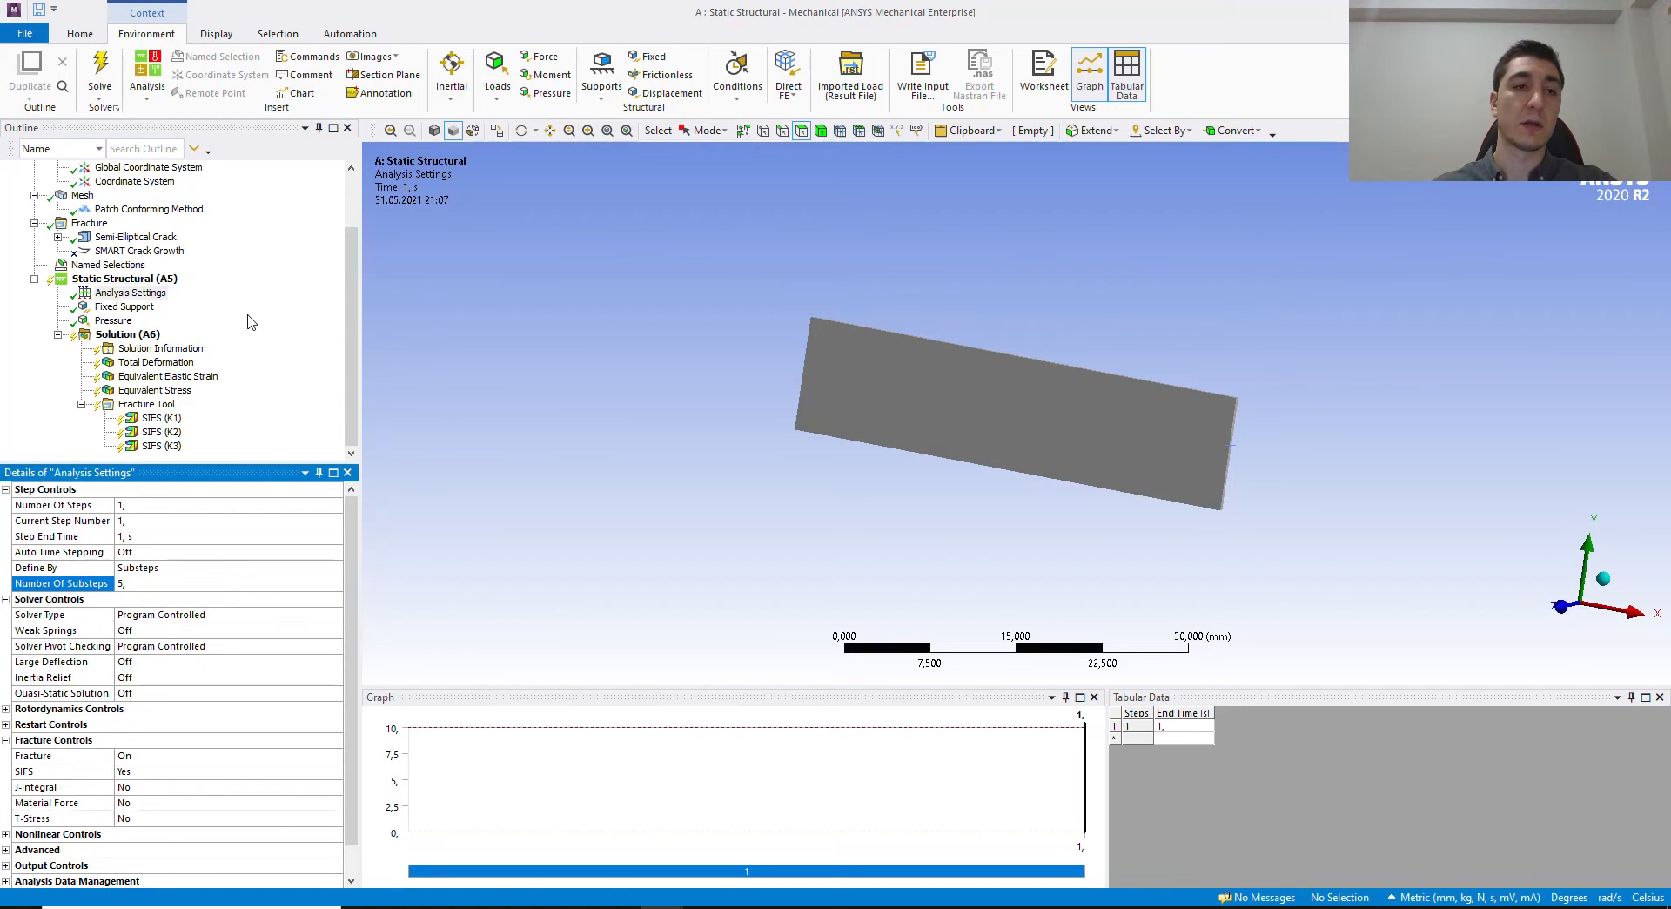
pyautogui.click(127, 292)
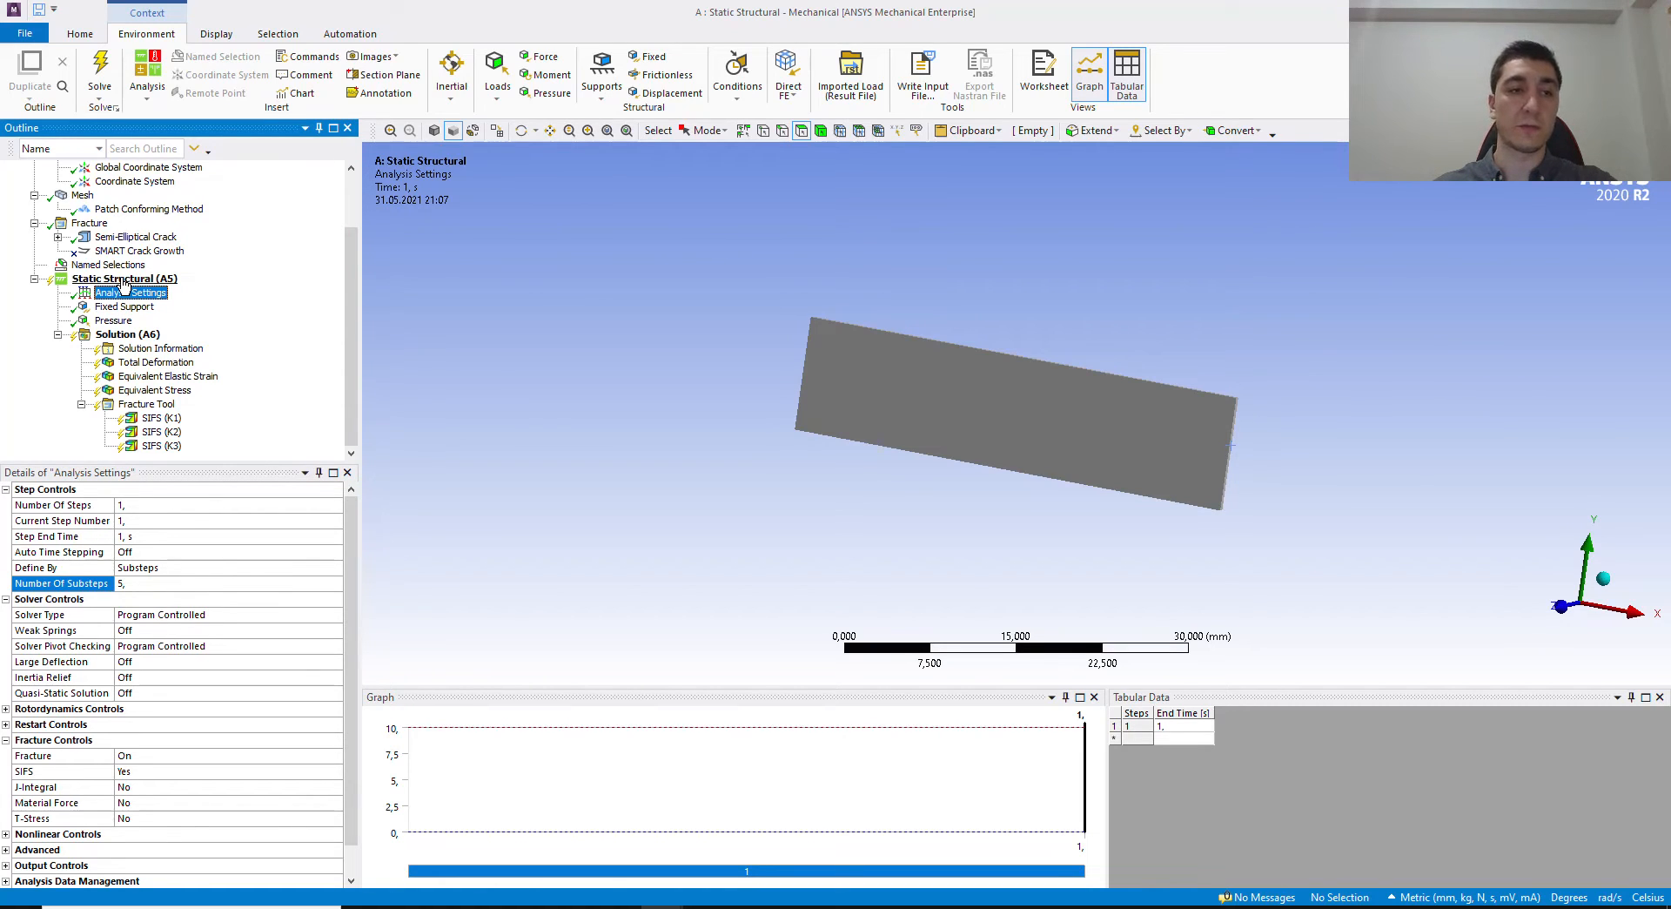
pyautogui.click(122, 281)
pyautogui.rightClick(122, 280)
pyautogui.click(218, 266)
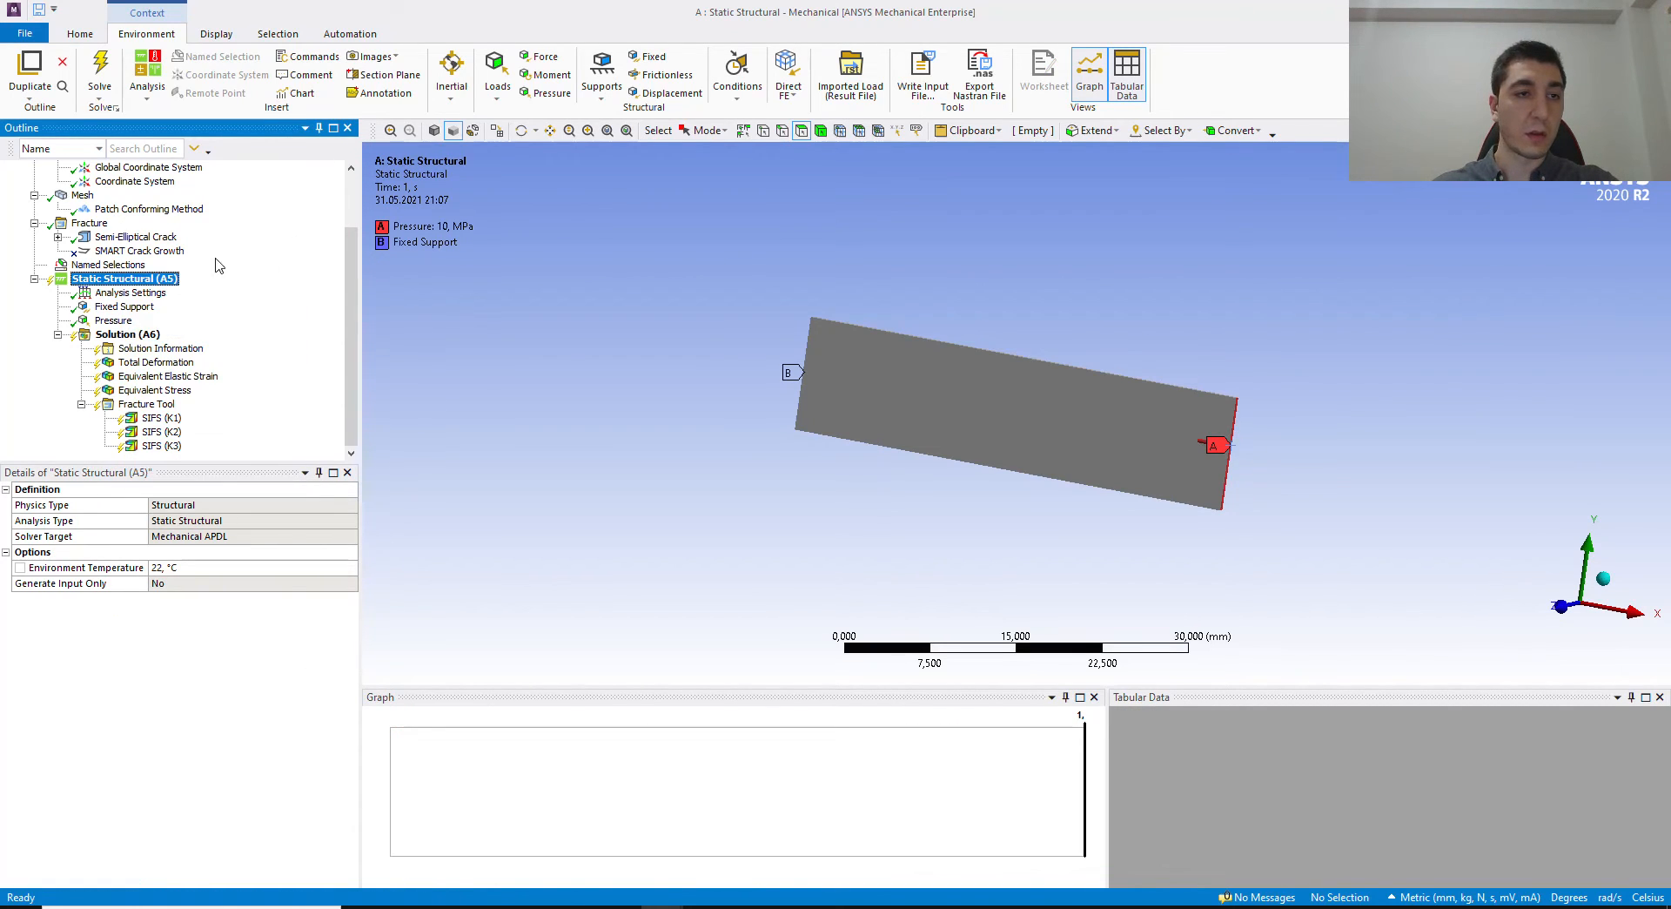
# Step: Solve the Static Structural analysis with the Total Deformation result selected
pyautogui.click(154, 364)
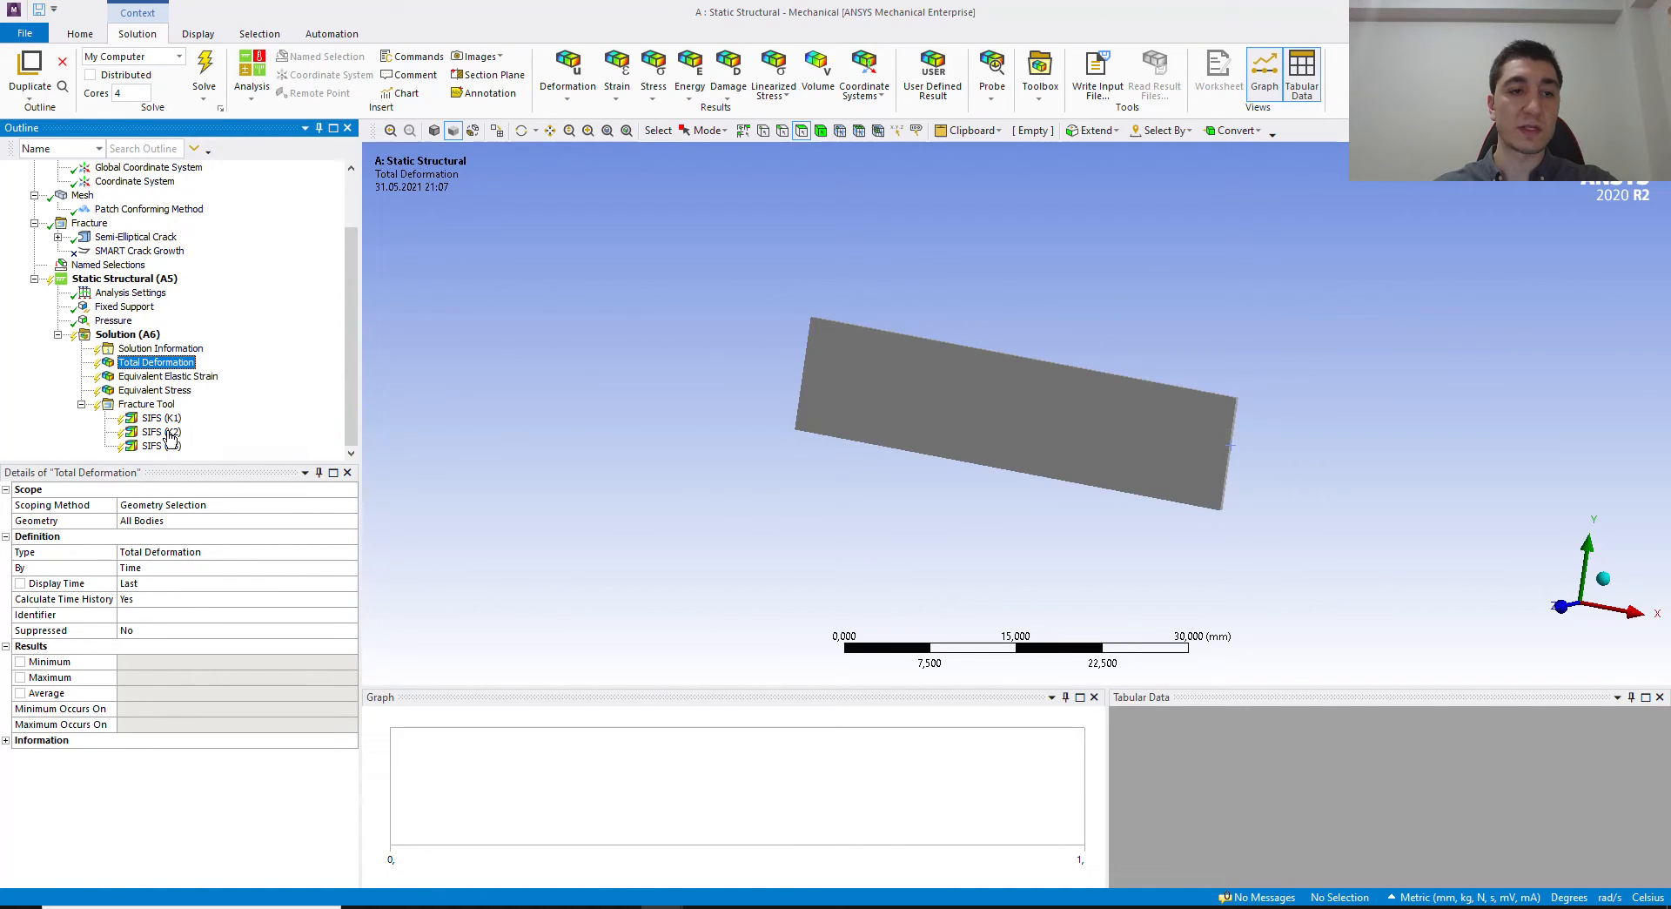
pyautogui.click(205, 77)
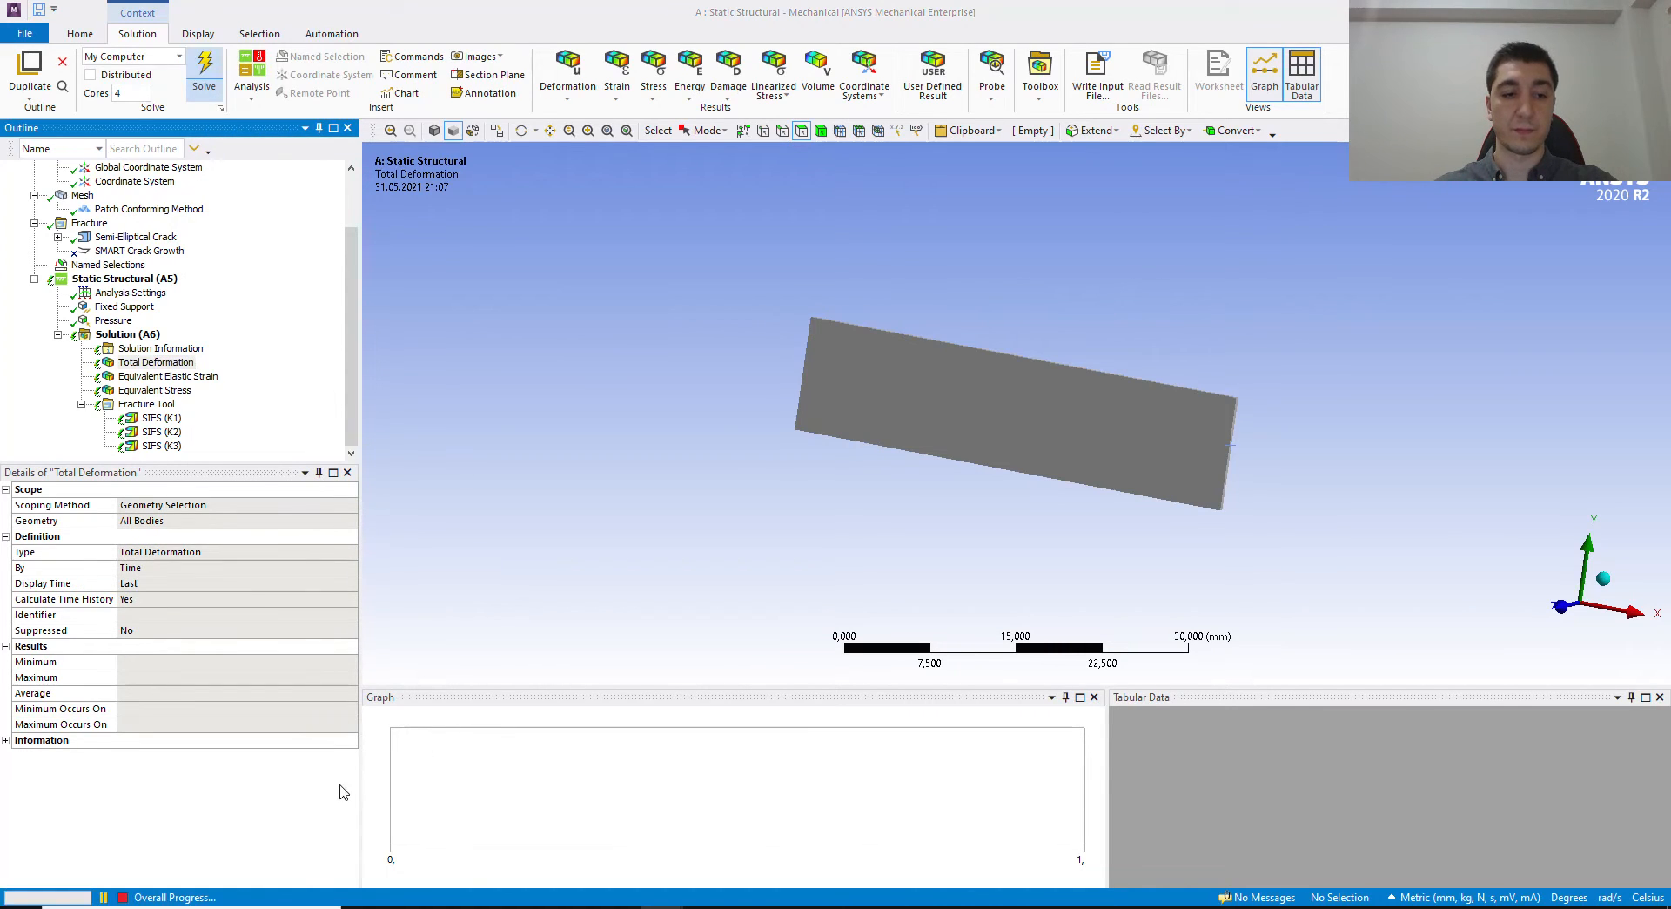
# Step: Display the SIFS (K1) result and check the crack growth condition on the Fracture Toughness slide of the PowerPoint presentation
pyautogui.click(258, 437)
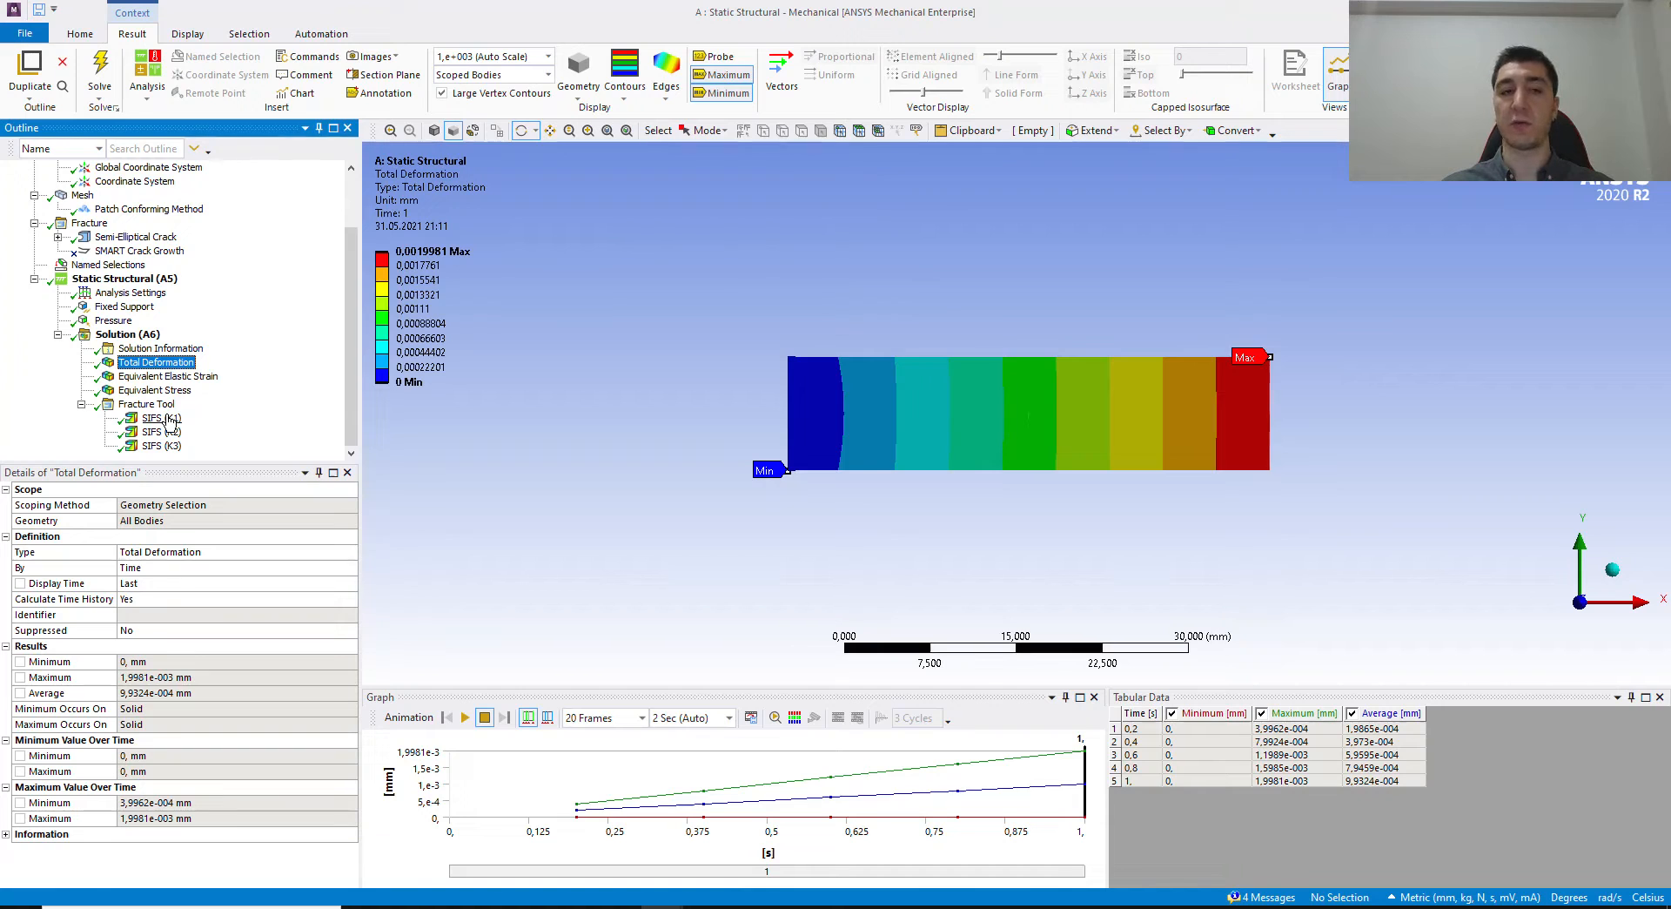
pyautogui.click(169, 419)
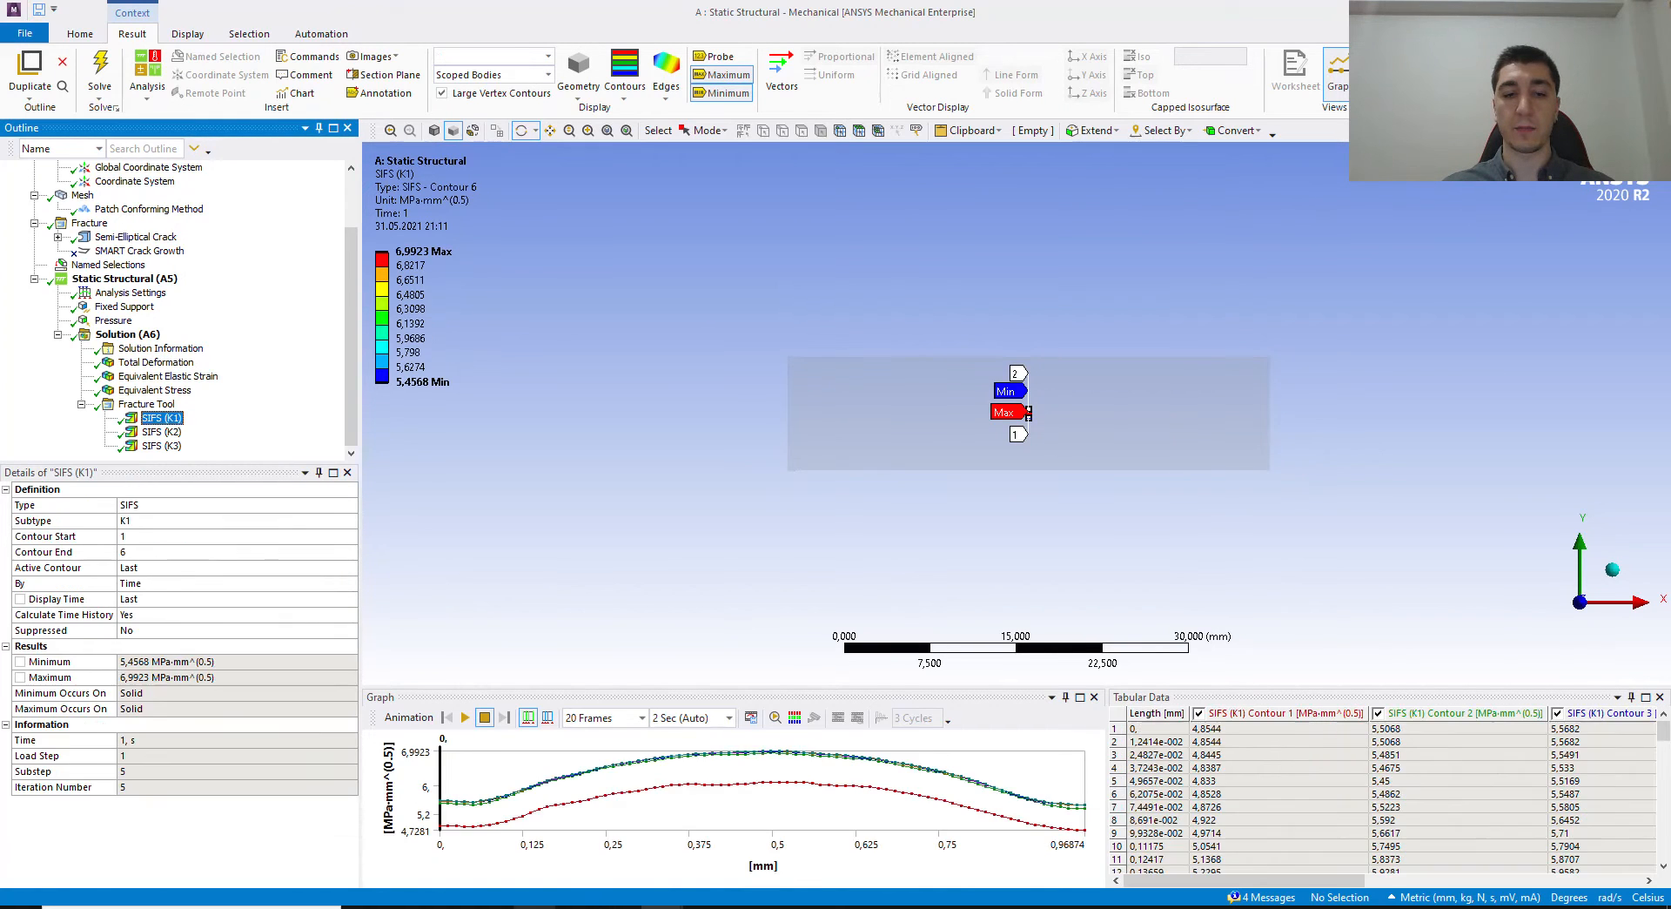
pyautogui.hotkey('alt', 'Tab')
pyautogui.scroll(8, 122, 499)
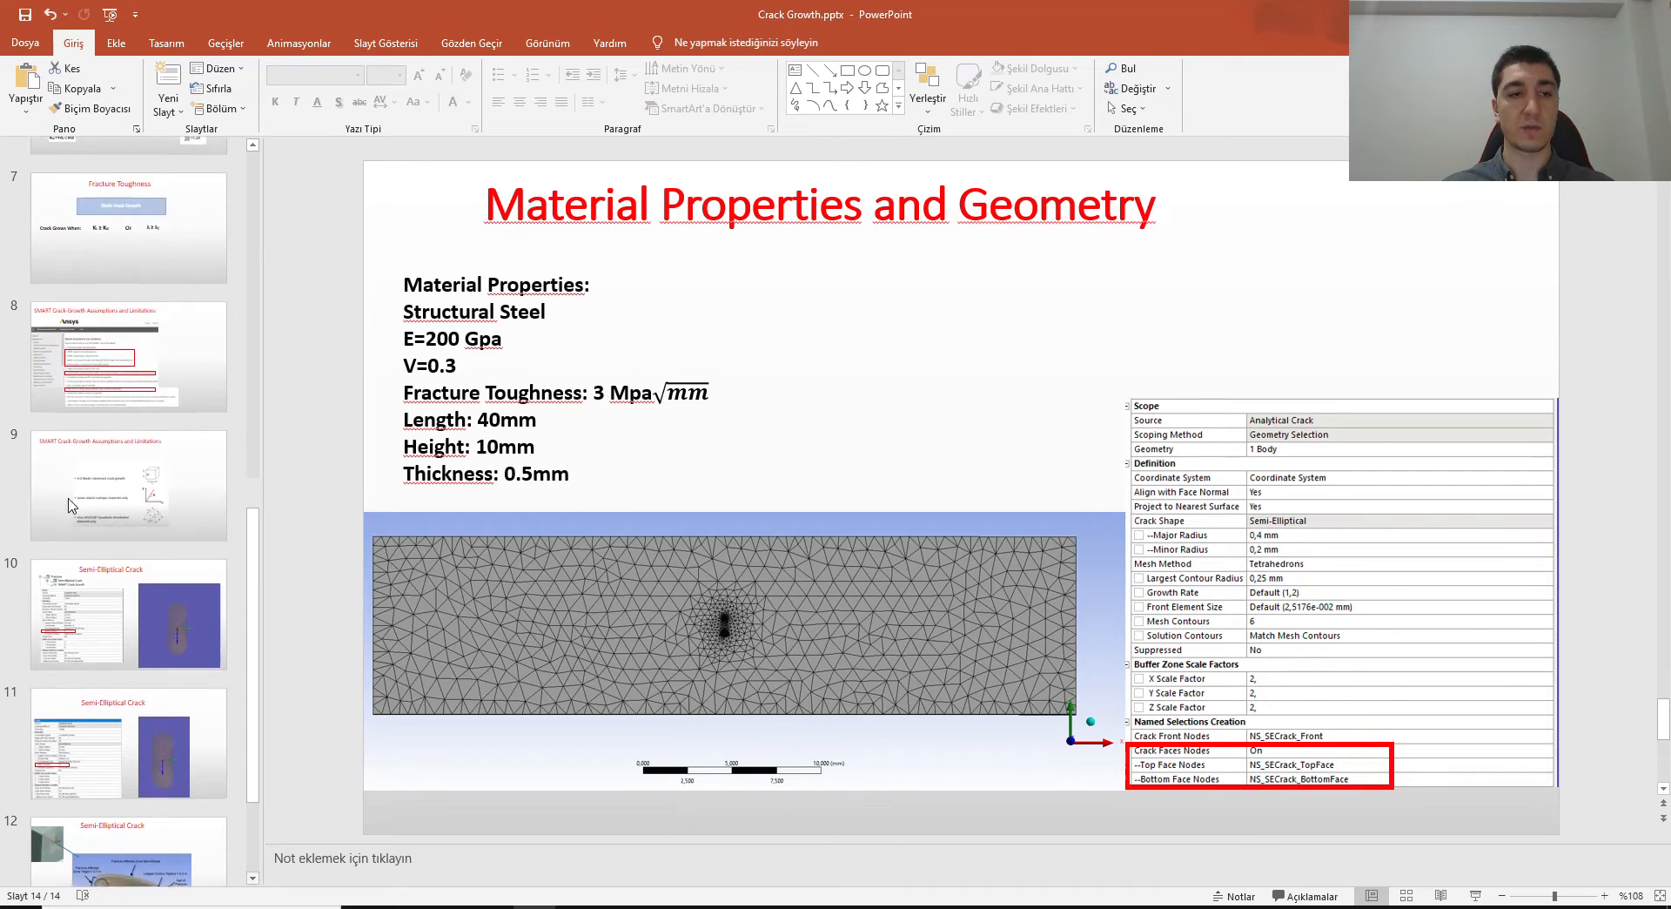
pyautogui.click(129, 619)
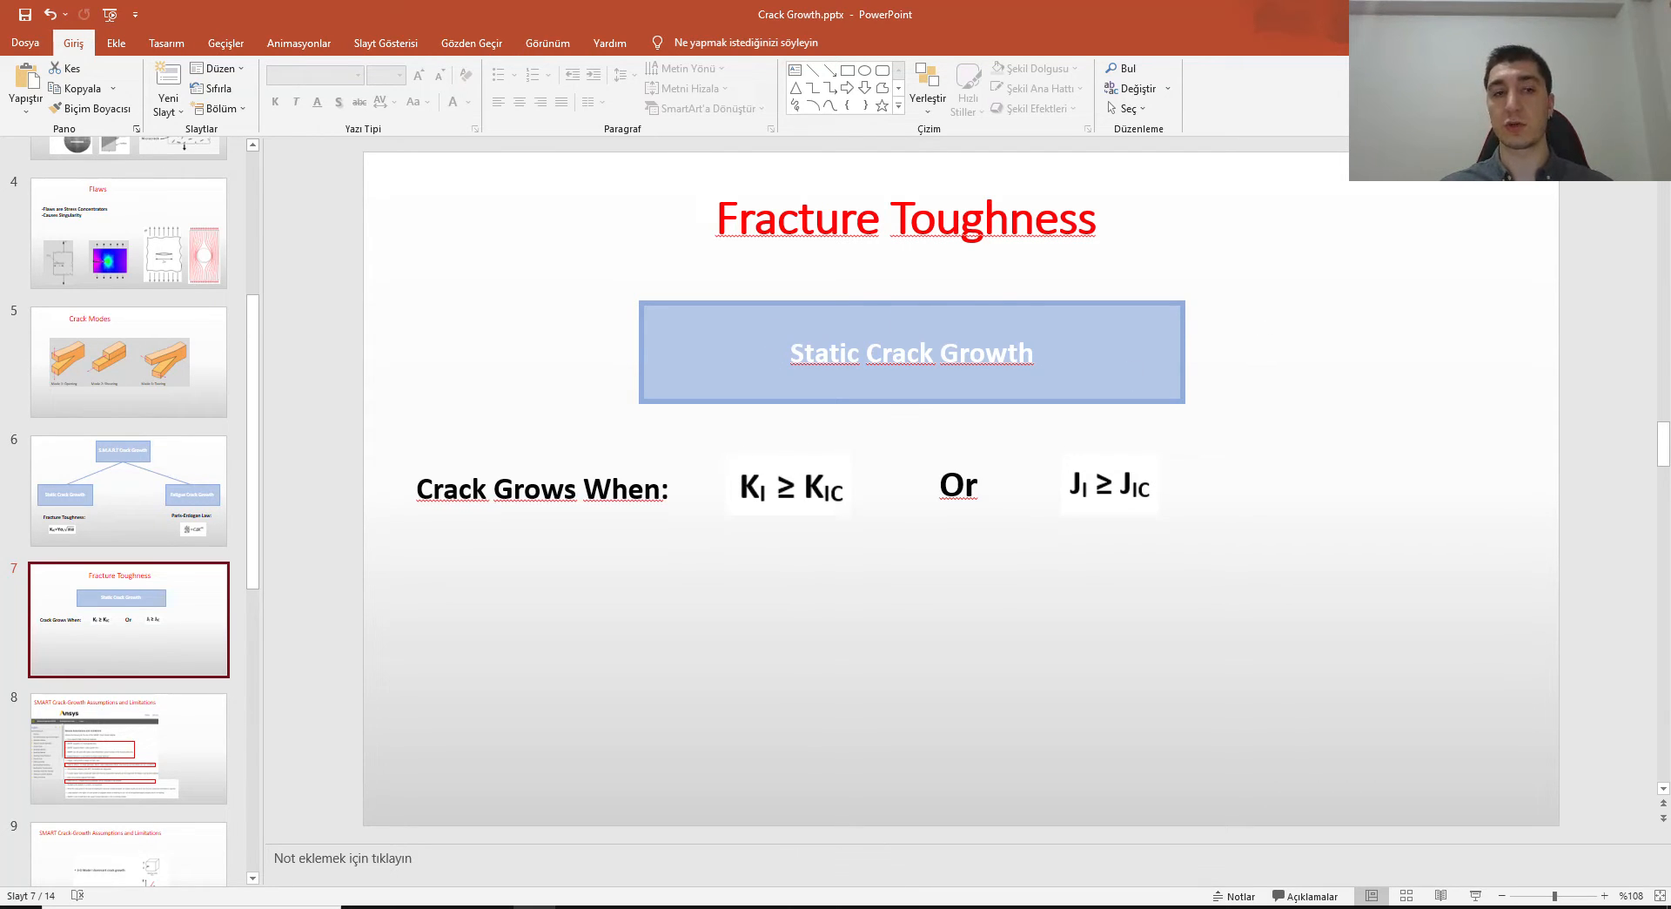
pyautogui.hotkey('alt', 'Tab')
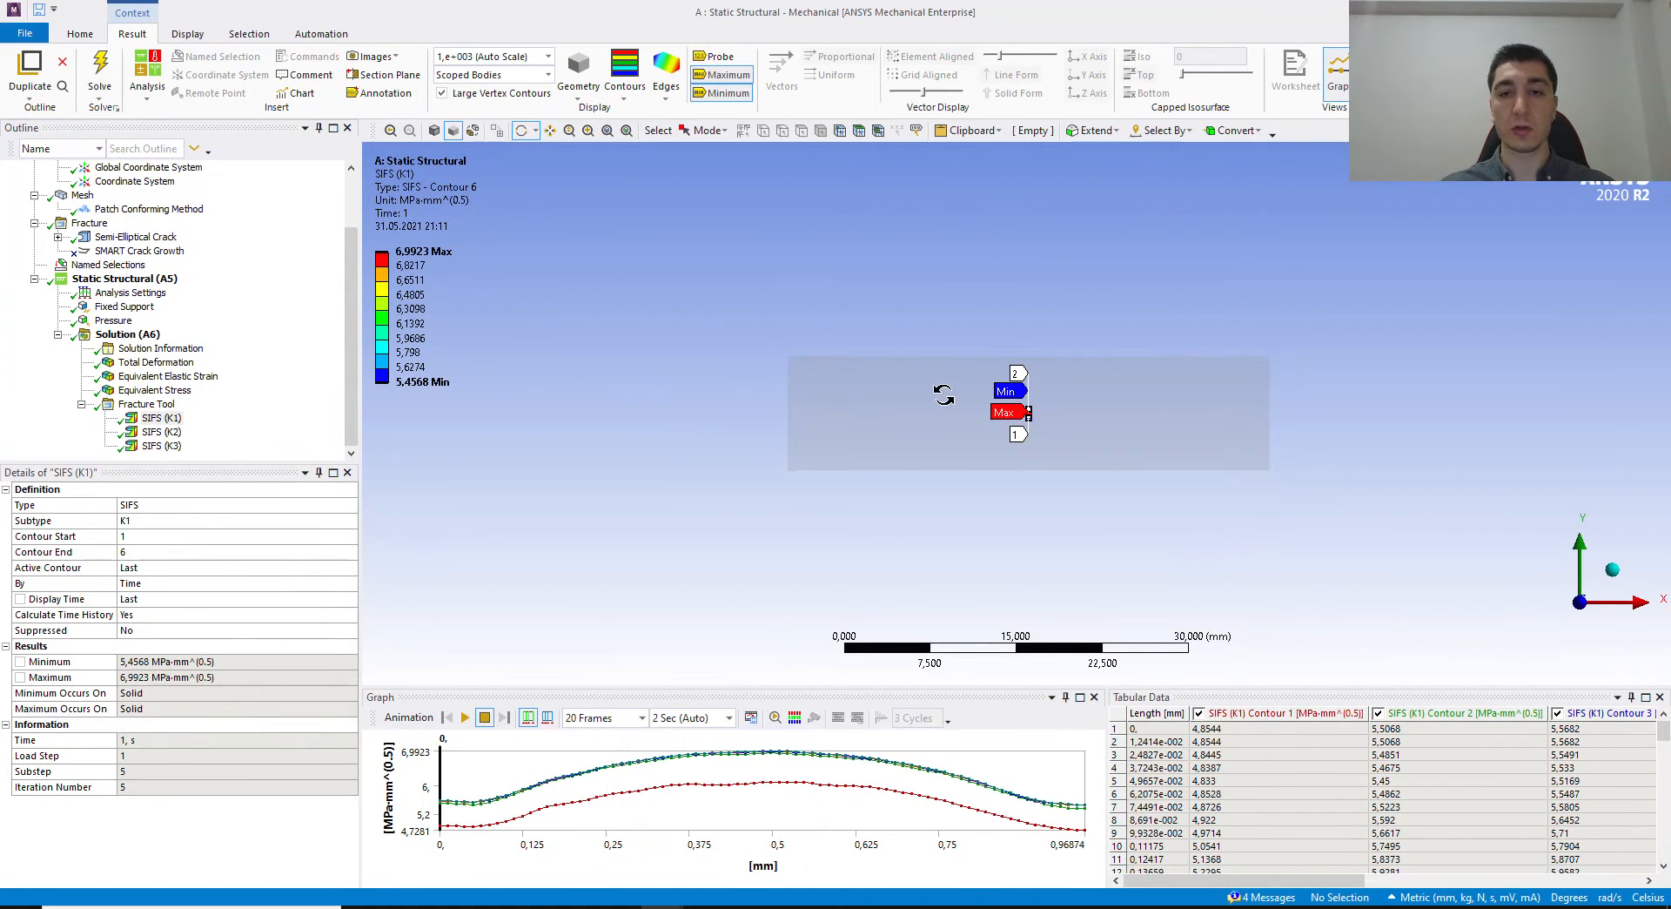
# Step: Examine the crack front close up and compare the minimum and maximum values of the SIFS K3, K2 and K1 results
pyautogui.scroll(4, 983, 408)
pyautogui.moveTo(1239, 481); pyautogui.dragTo(1197, 492, button='middle')
pyautogui.scroll(6, 1071, 430)
pyautogui.scroll(-3, 1079, 434)
pyautogui.moveTo(1097, 455); pyautogui.dragTo(1006, 371, button='middle')
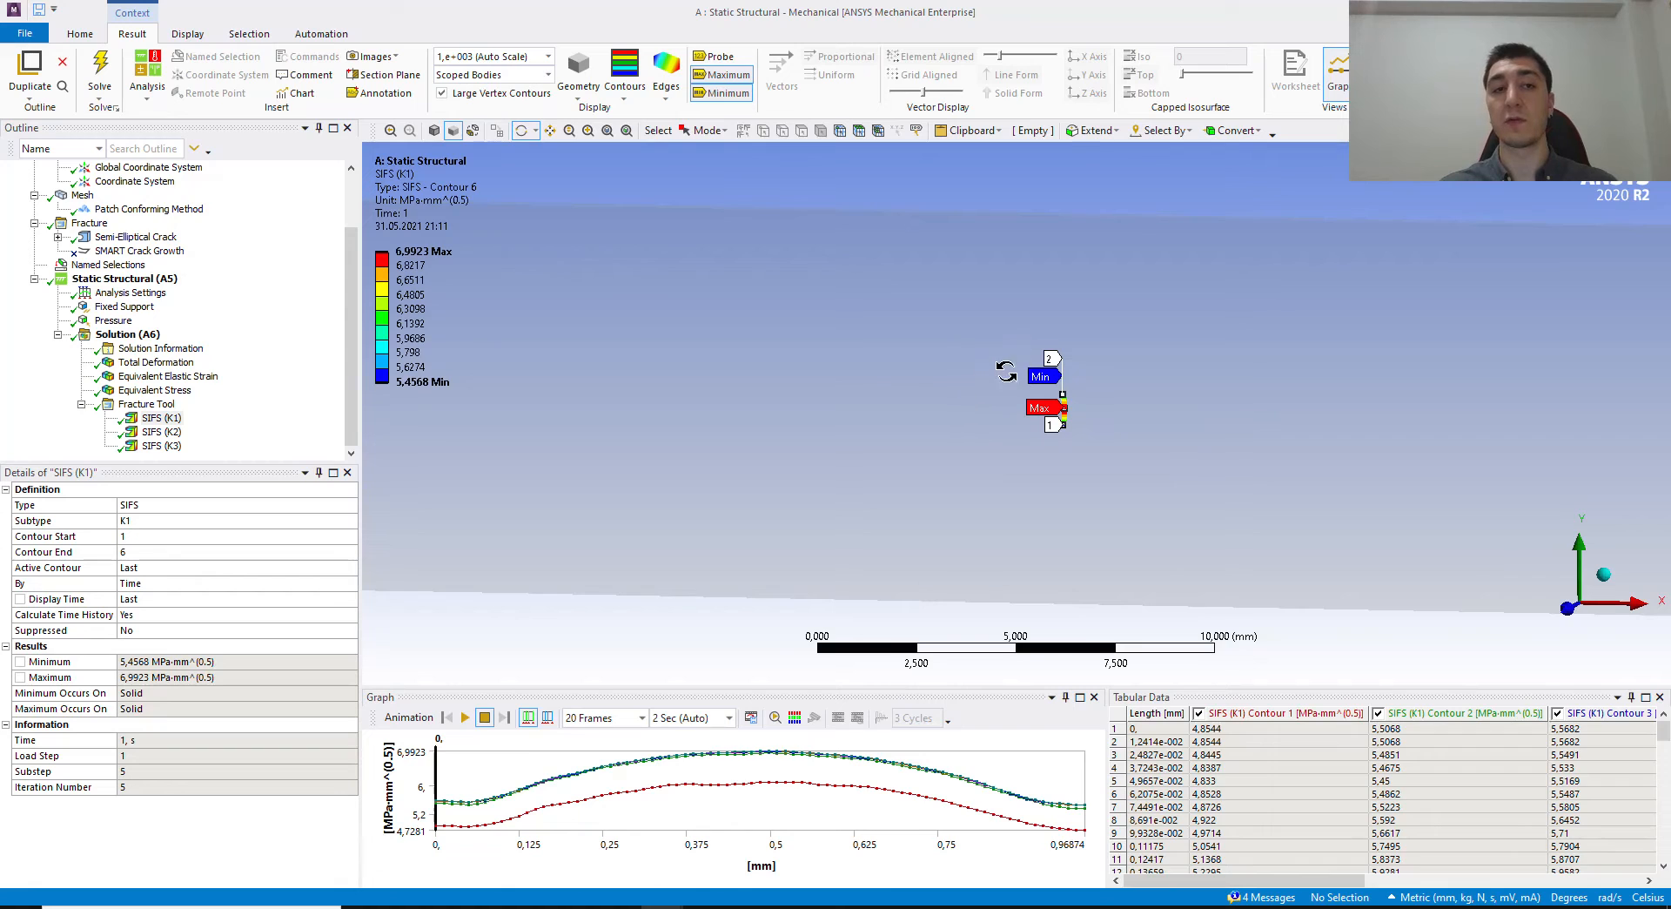
pyautogui.click(174, 447)
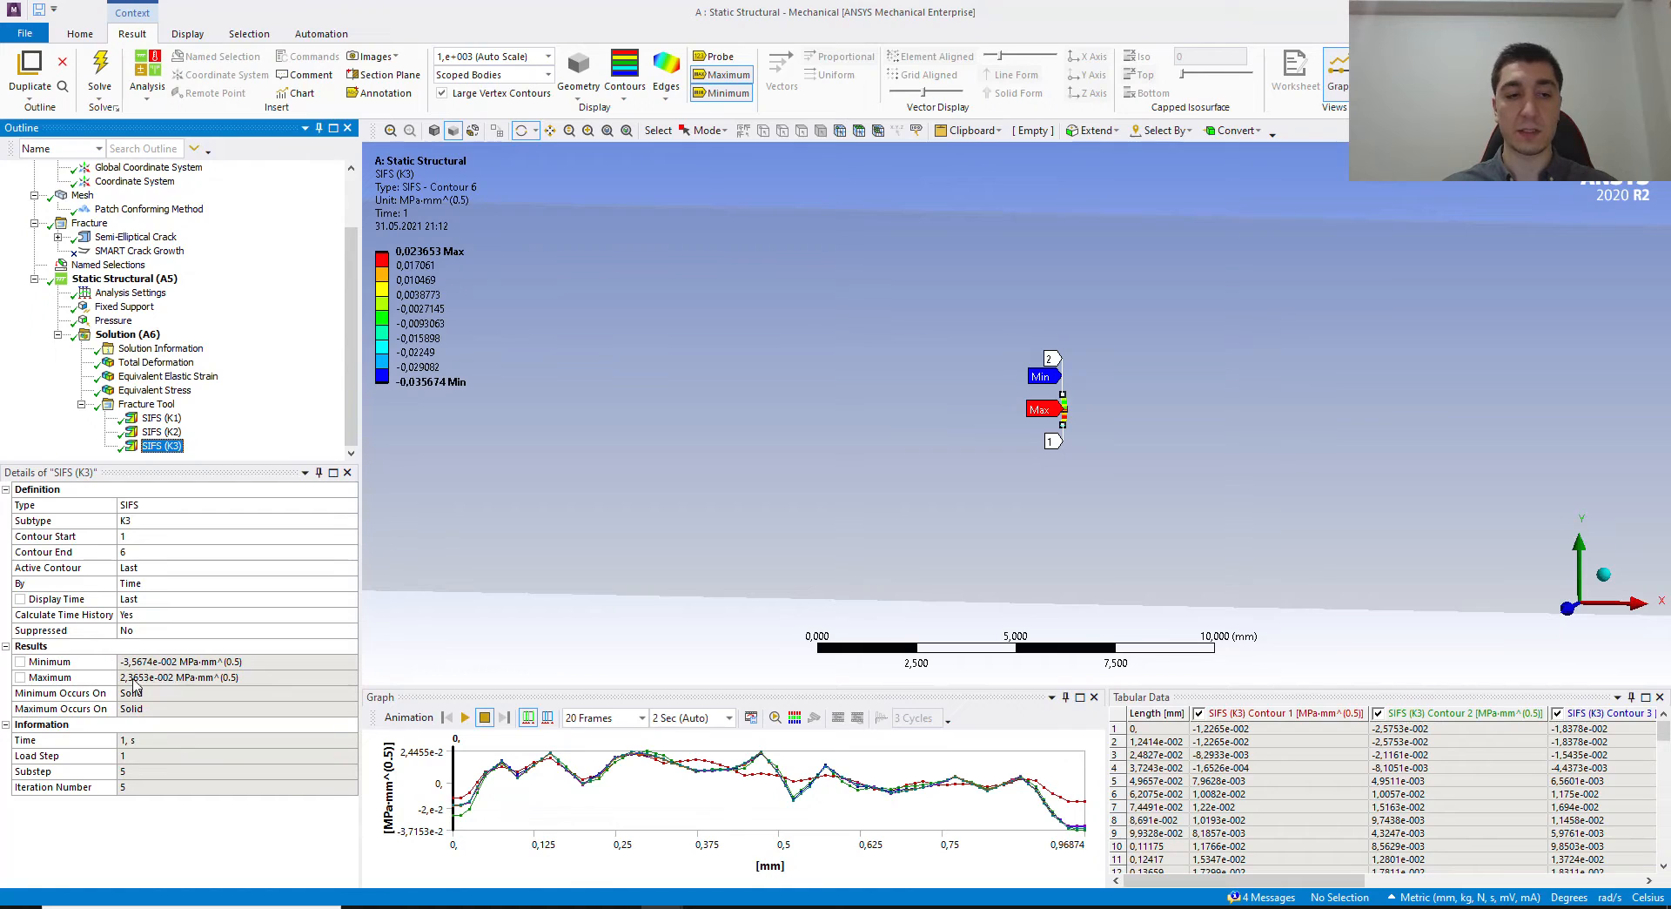
pyautogui.click(156, 433)
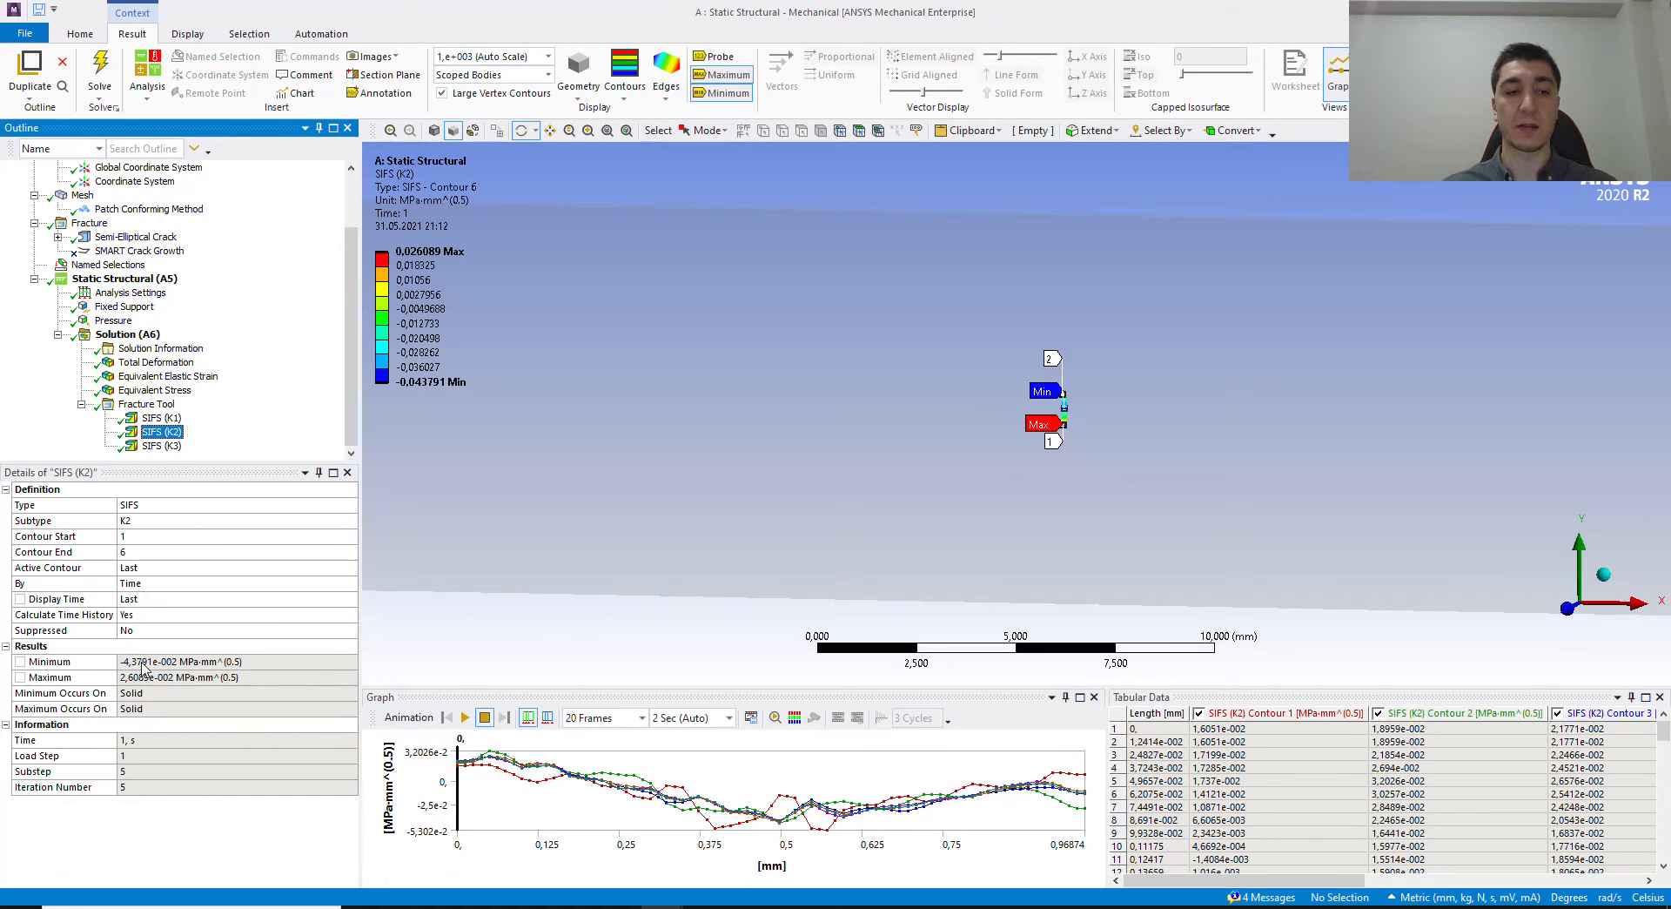
pyautogui.click(140, 419)
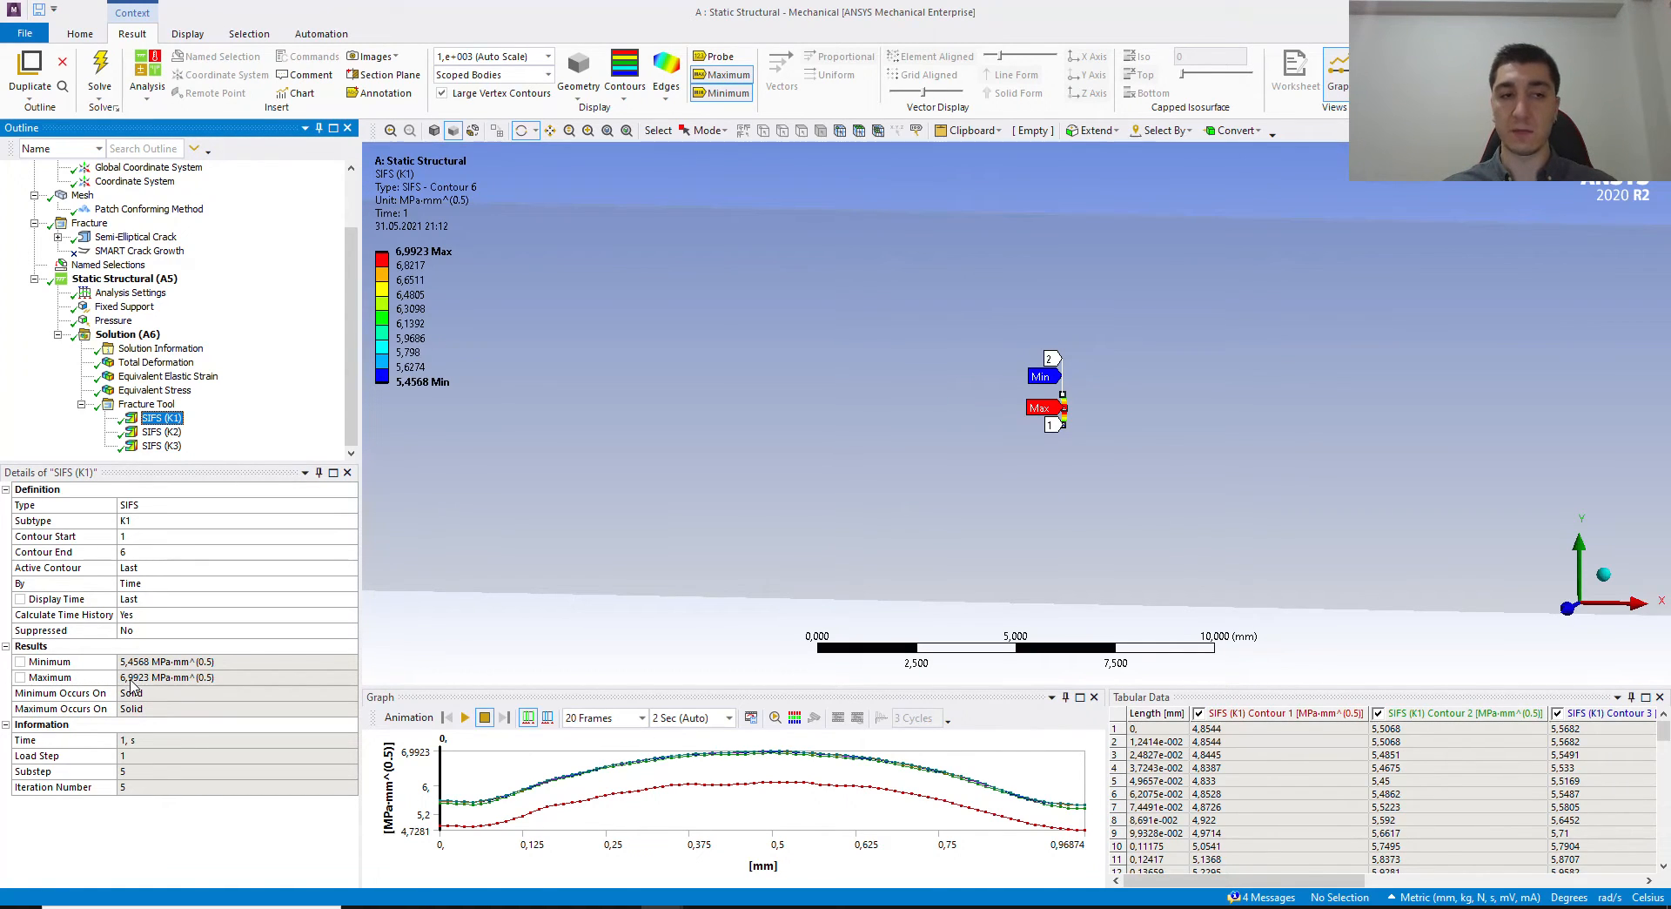
# Step: Unsuppress the SMART Crack Growth object under Fracture
pyautogui.click(94, 253)
pyautogui.rightClick(76, 252)
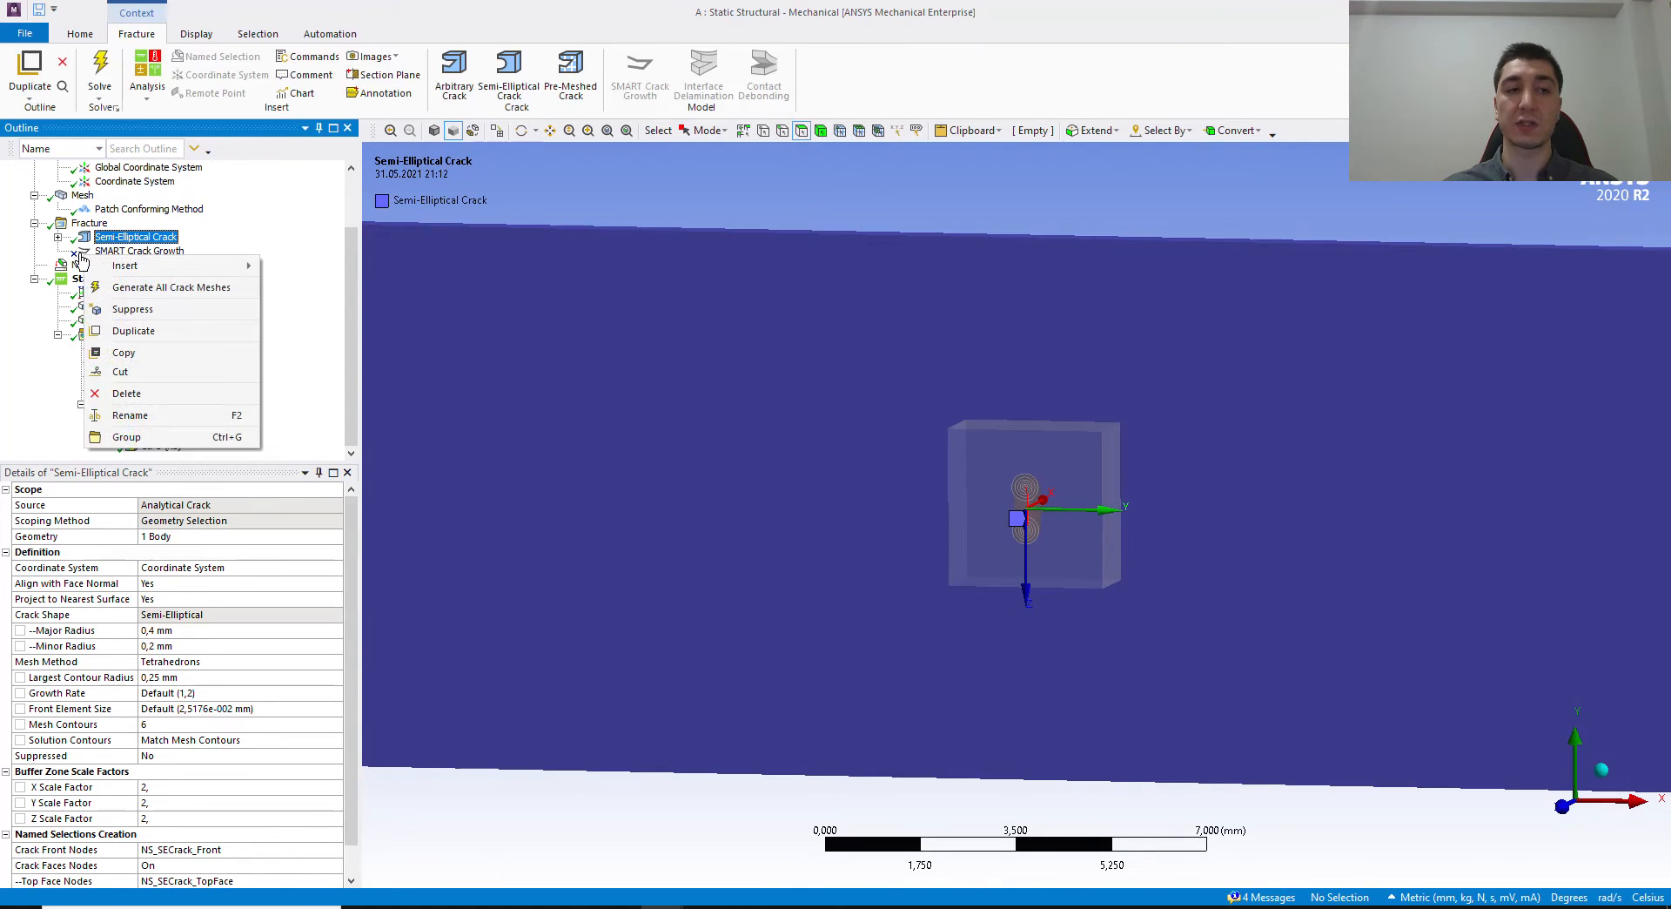
pyautogui.press('Escape')
pyautogui.rightClick(103, 252)
pyautogui.moveTo(137, 263)
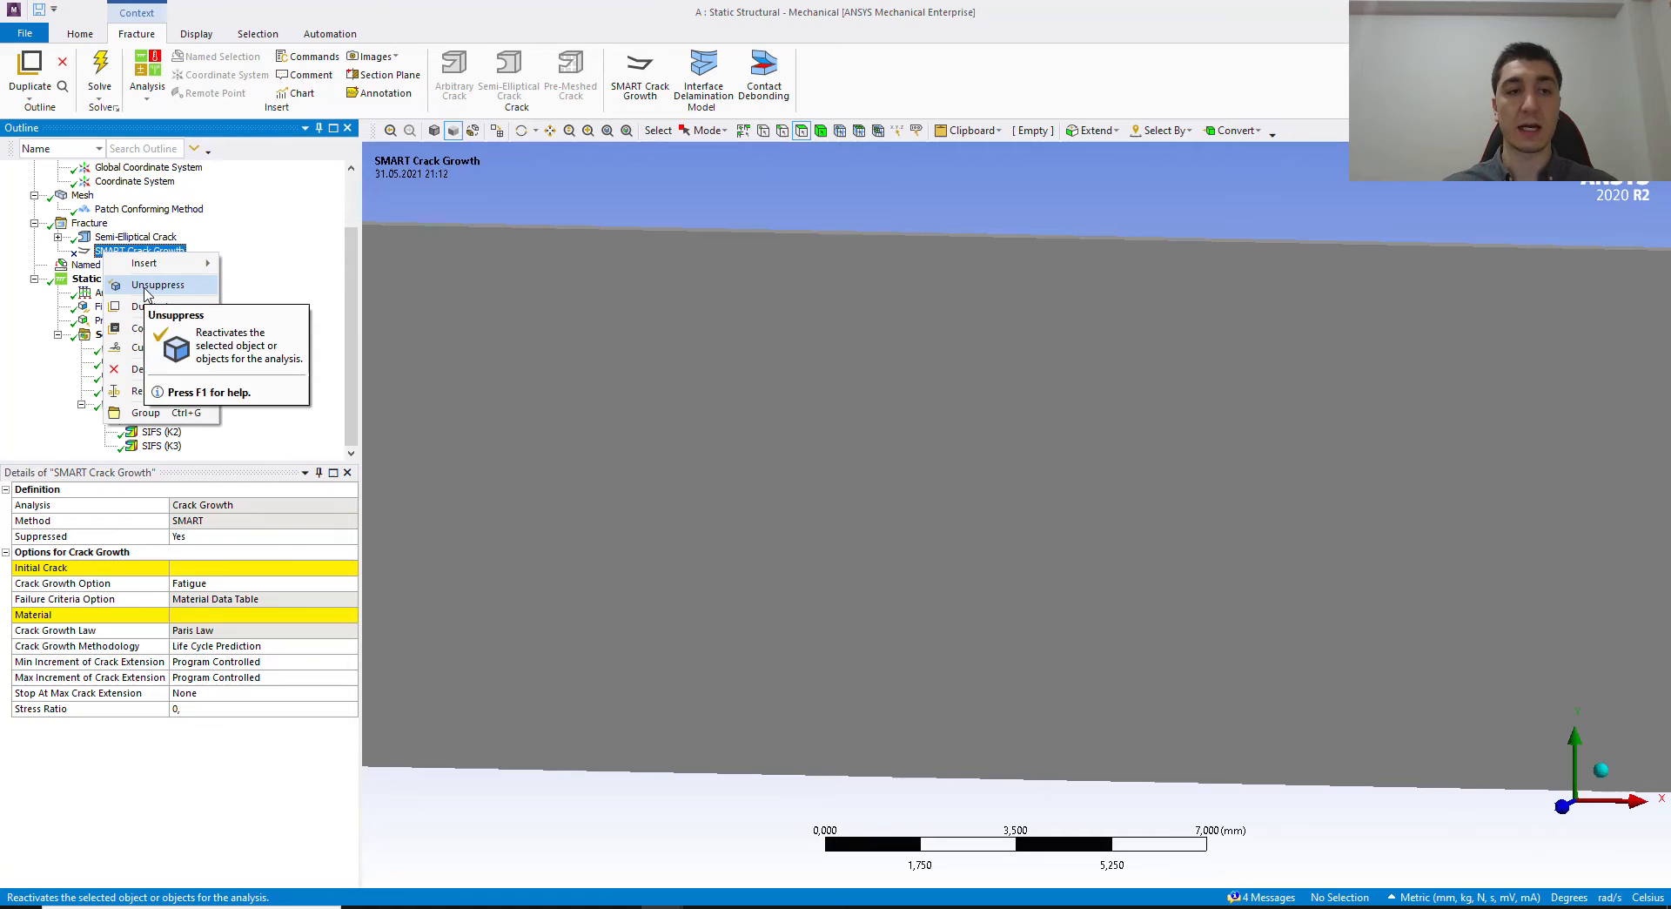
pyautogui.click(131, 285)
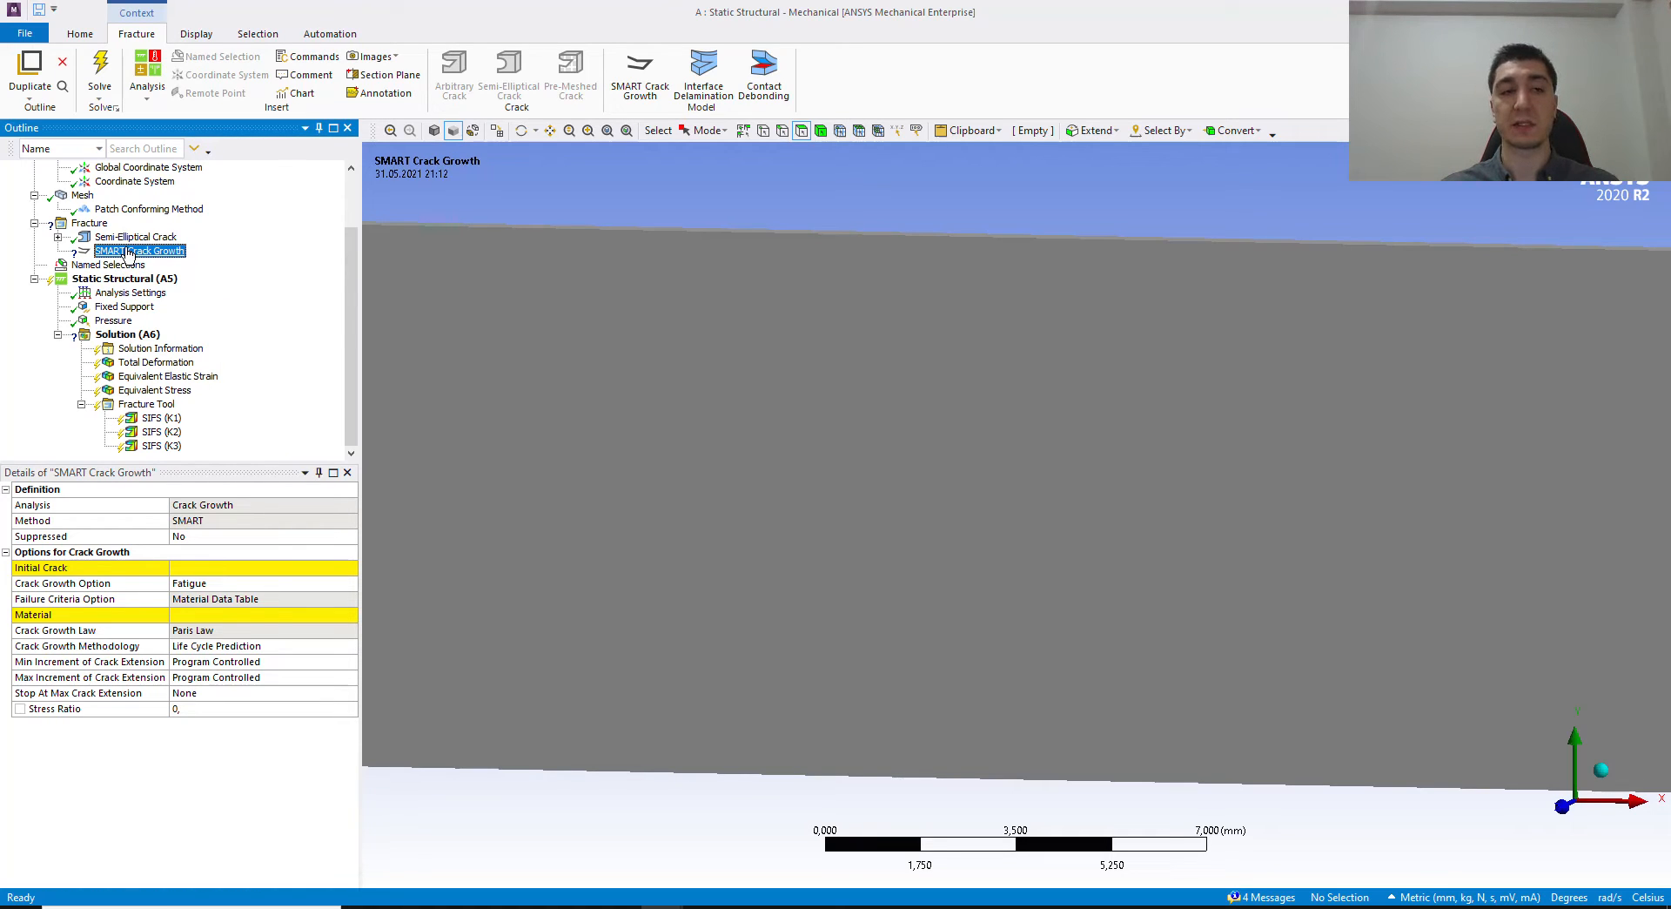
# Step: Set the Initial Crack of SMART Crack Growth to Semi-Elliptical Crack and the Crack Growth Option to Static
pyautogui.click(261, 568)
pyautogui.click(349, 569)
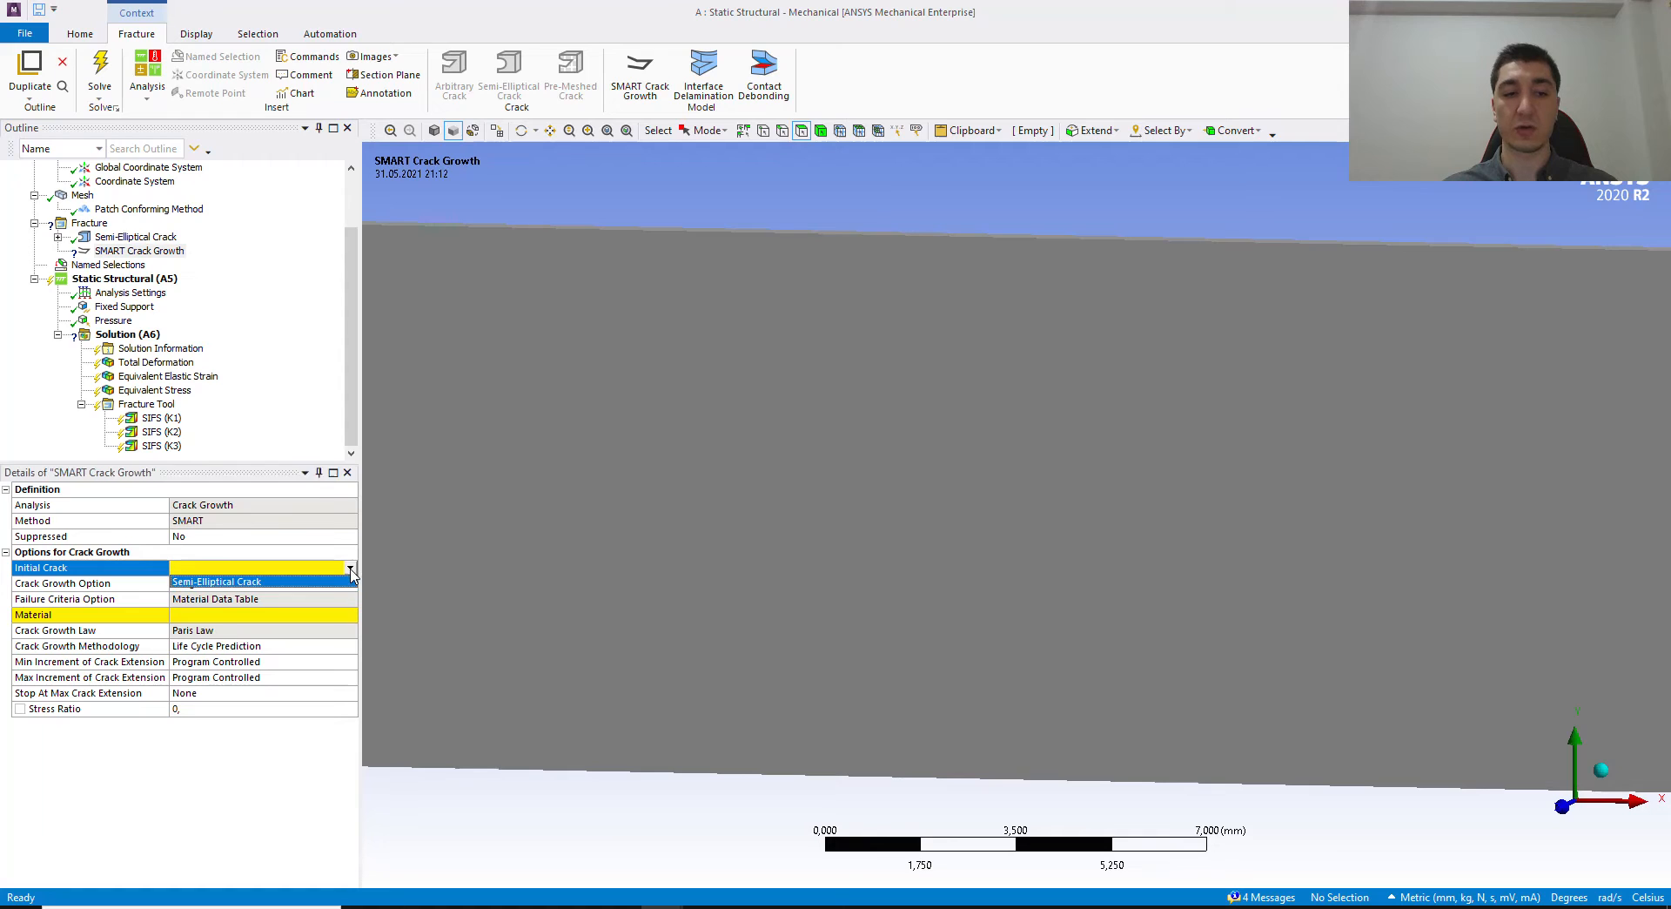
pyautogui.click(245, 584)
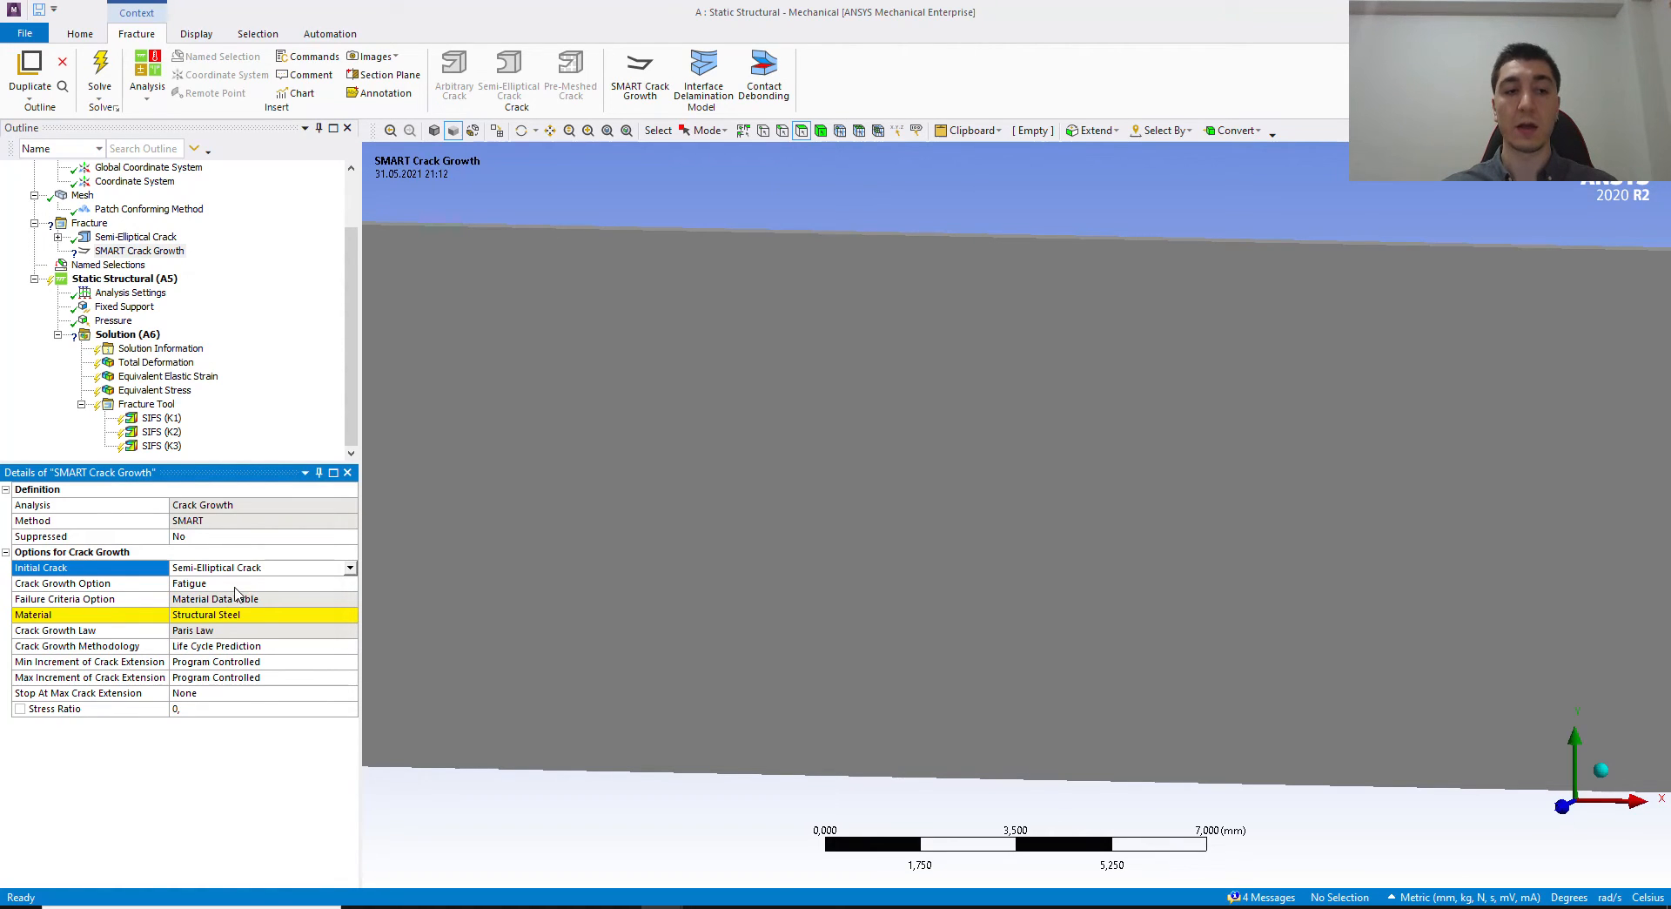
pyautogui.click(227, 584)
pyautogui.click(349, 583)
pyautogui.click(261, 600)
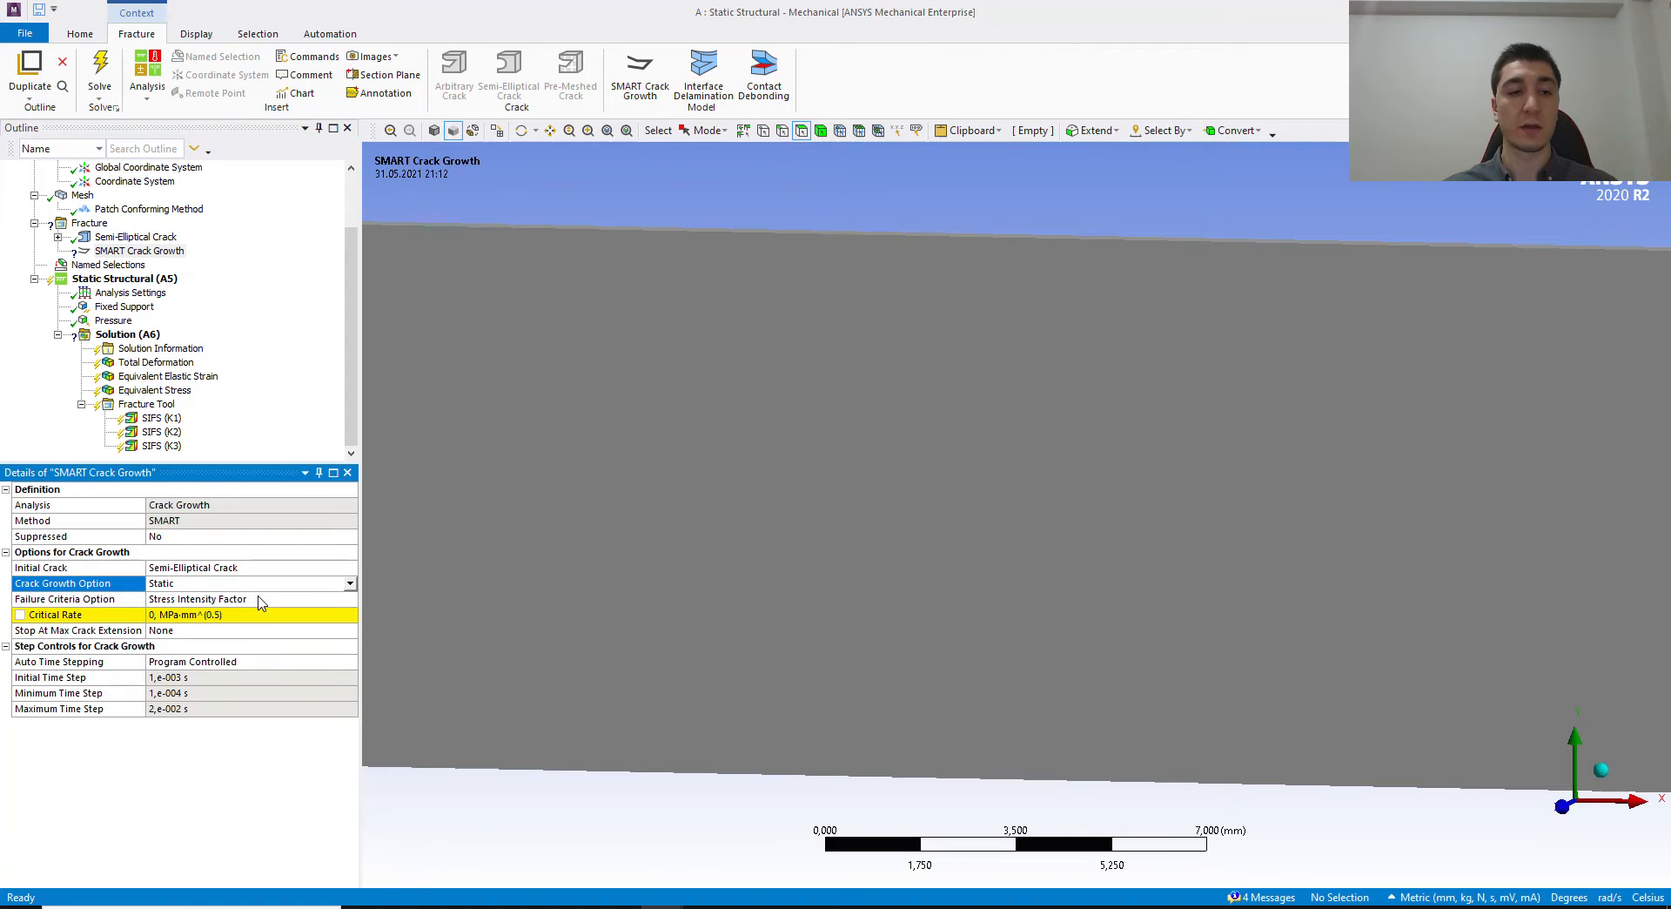
# Step: Set the Critical Rate of SMART Crack Growth to 8 MPa·mm^(0.5)
pyautogui.click(213, 614)
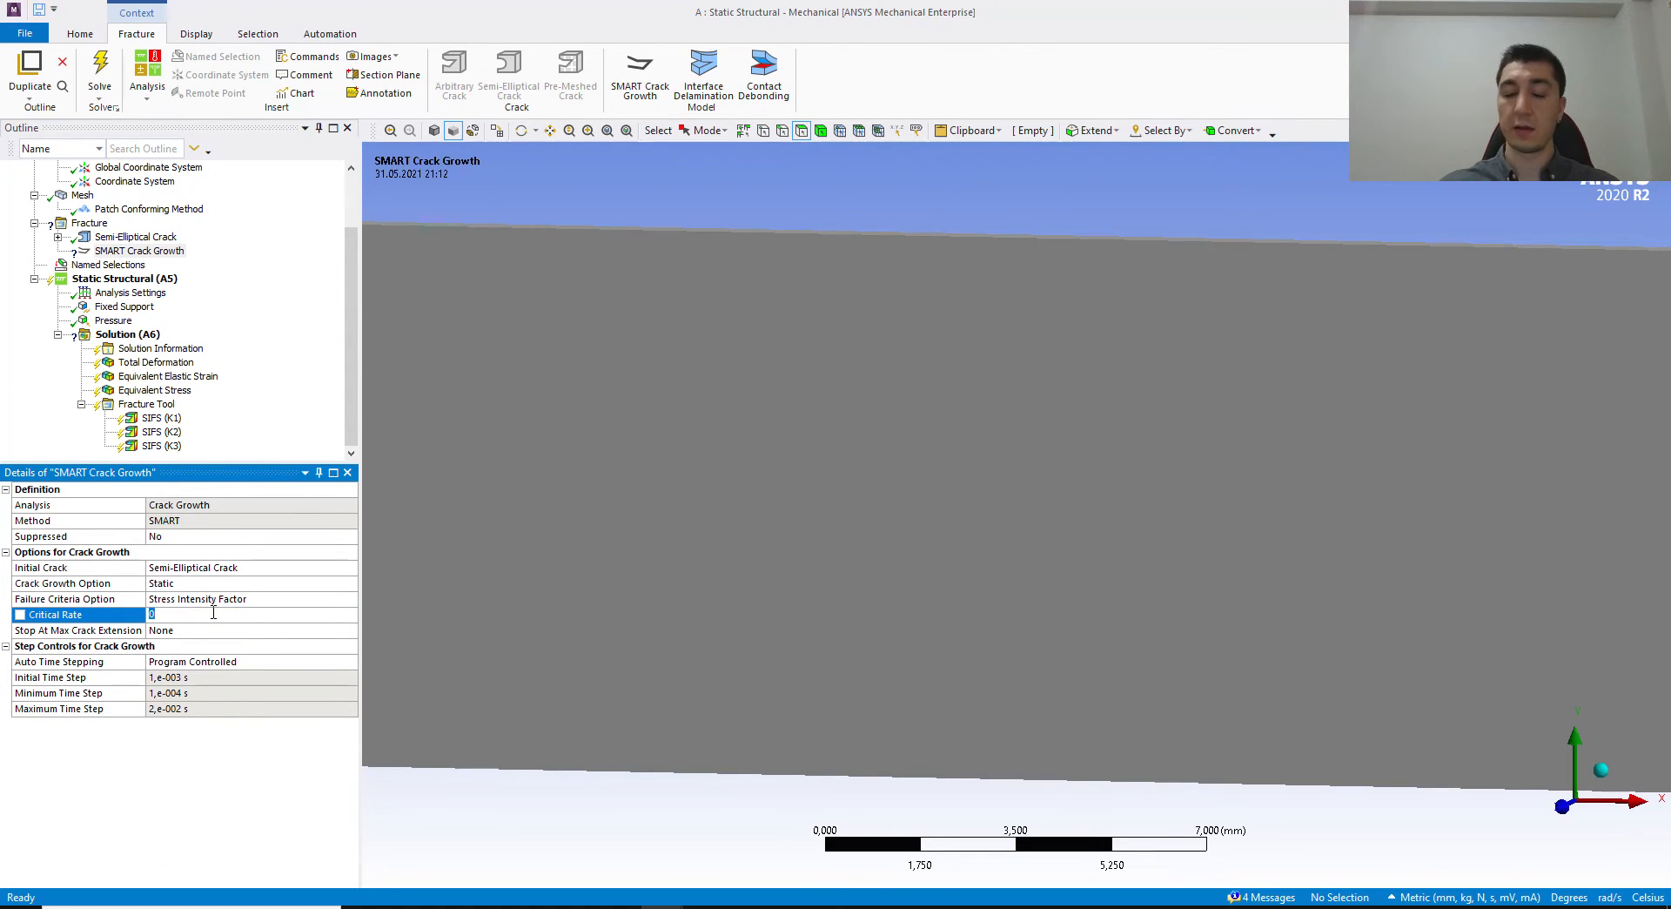
pyautogui.write('8')
pyautogui.press('Return')
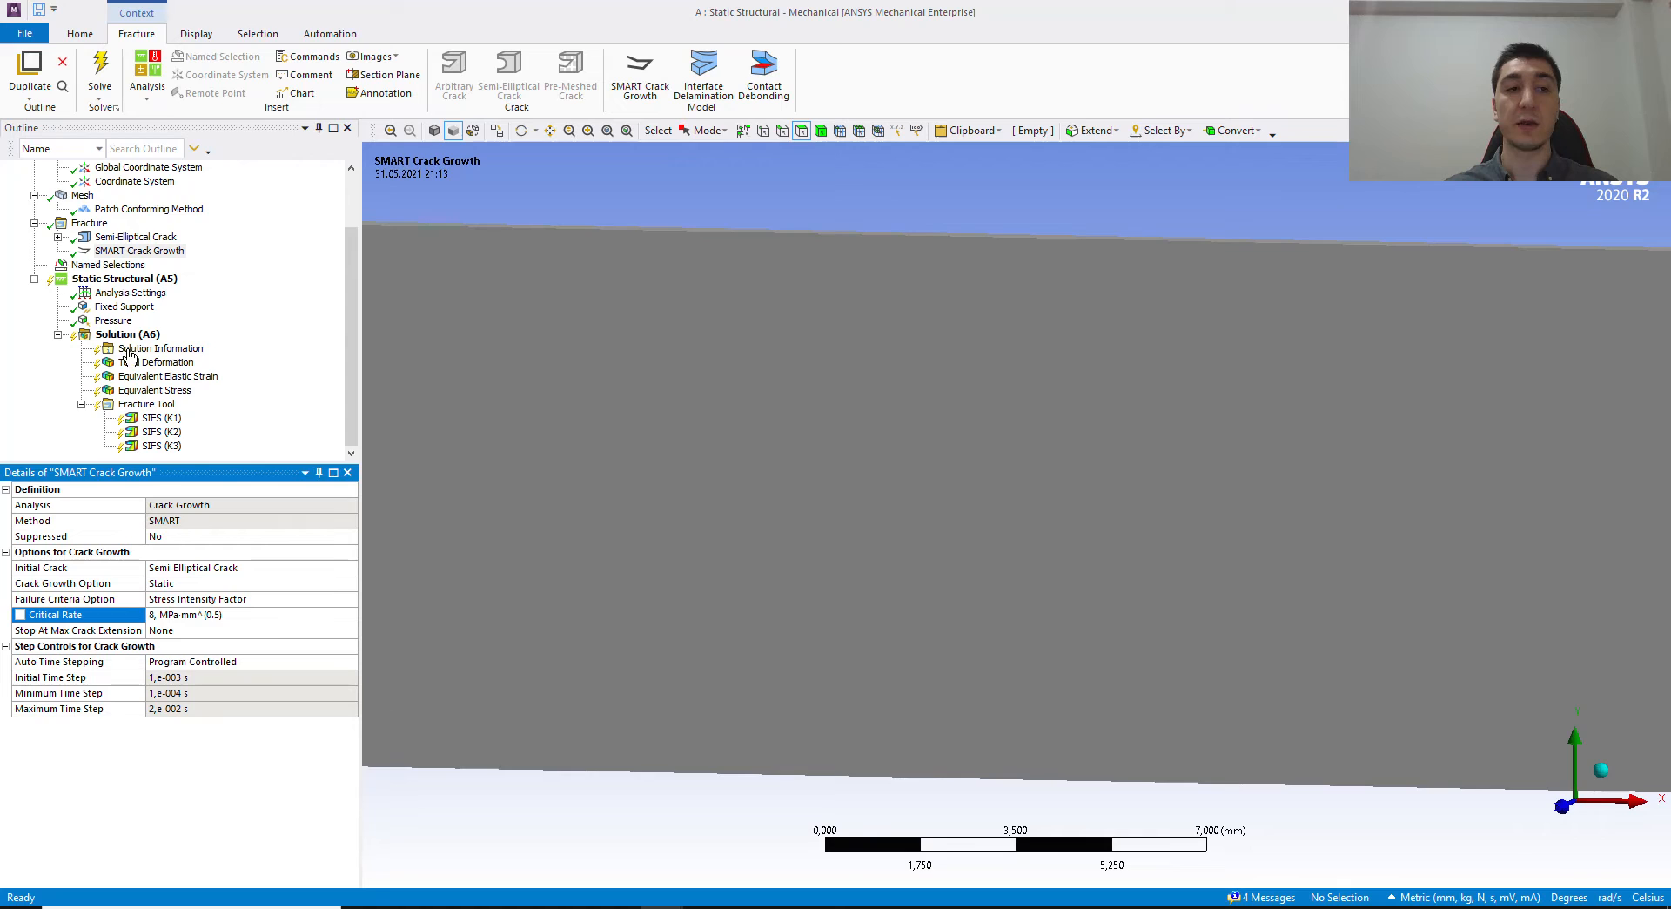
# Step: Add a Crack Extension probe to the Fracture Tool
pyautogui.rightClick(147, 405)
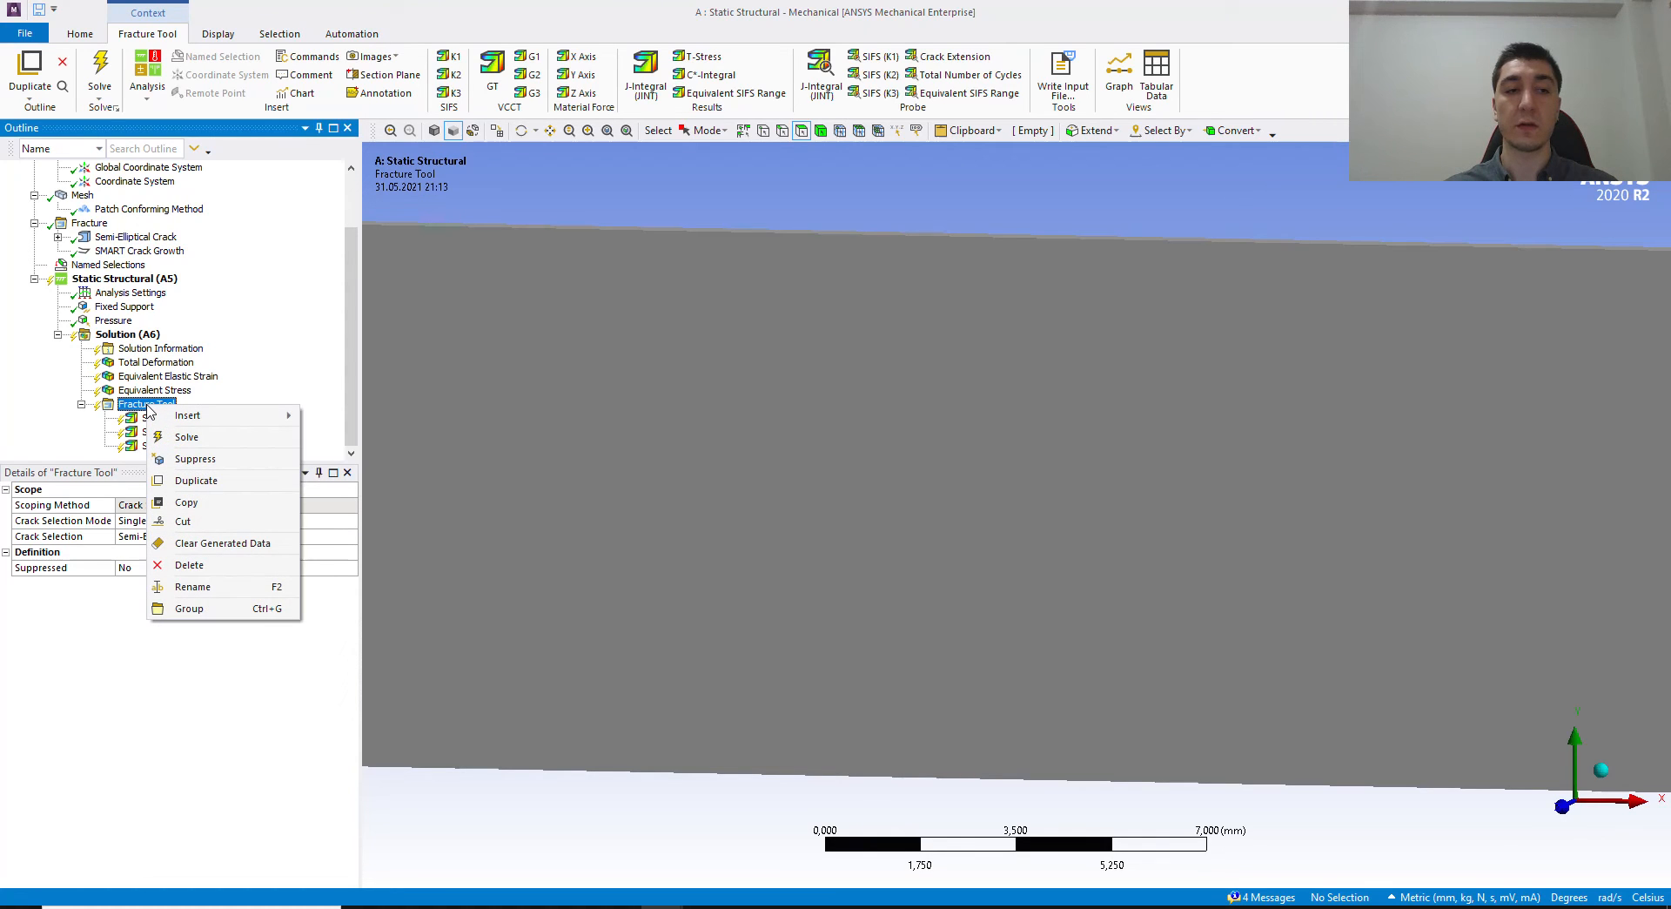
pyautogui.moveTo(196, 416)
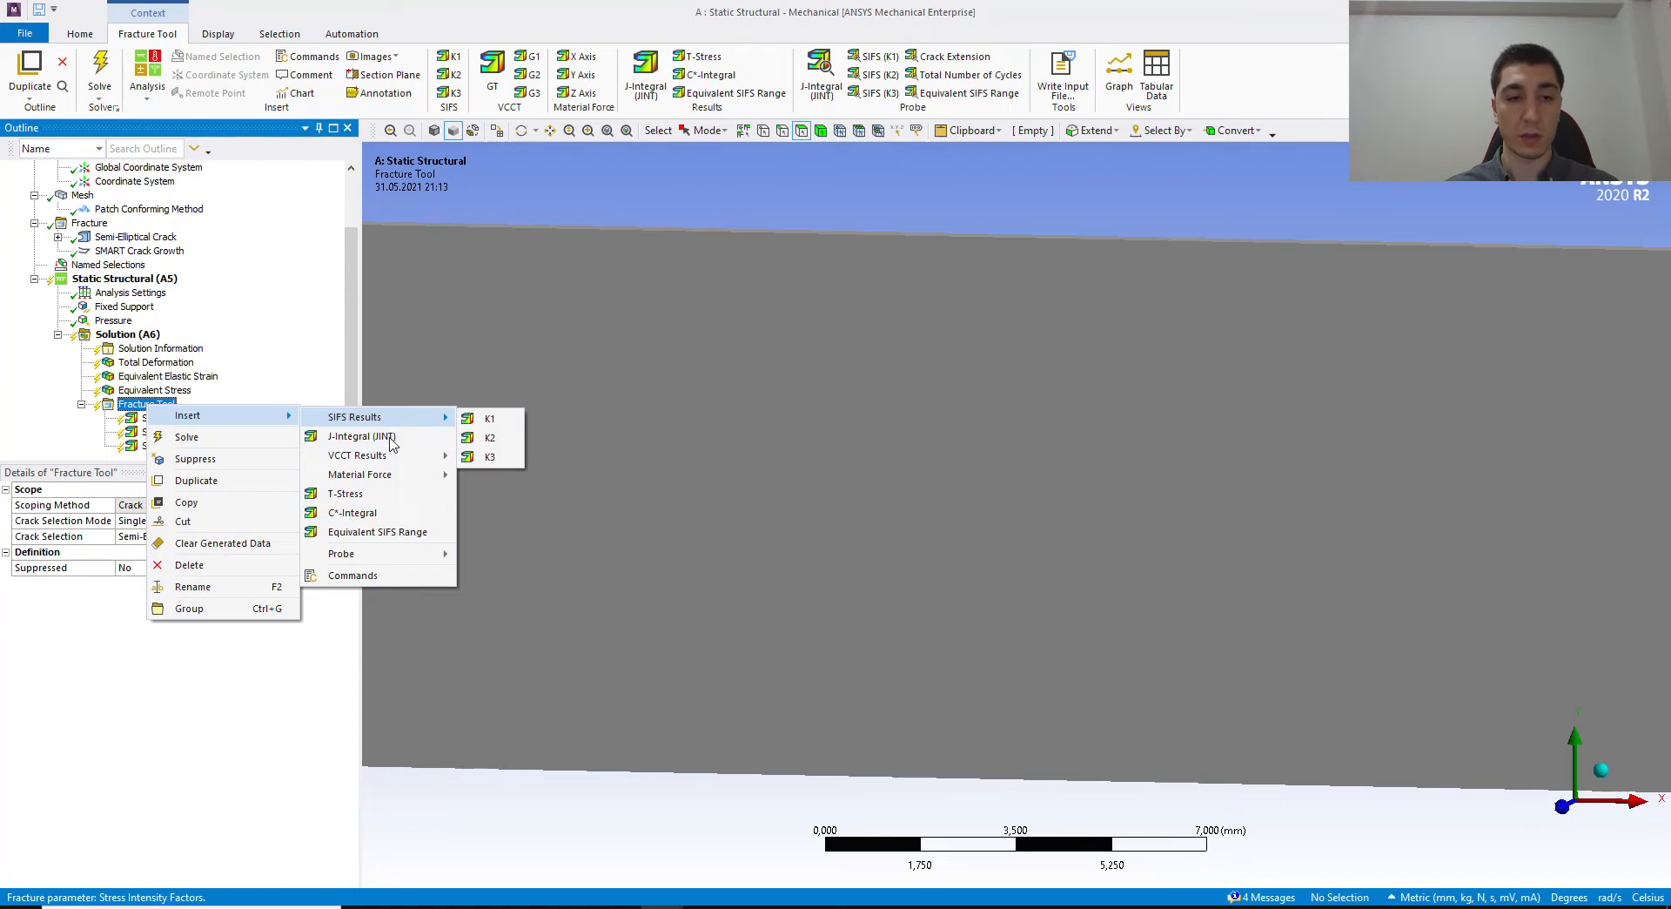
pyautogui.moveTo(435, 554)
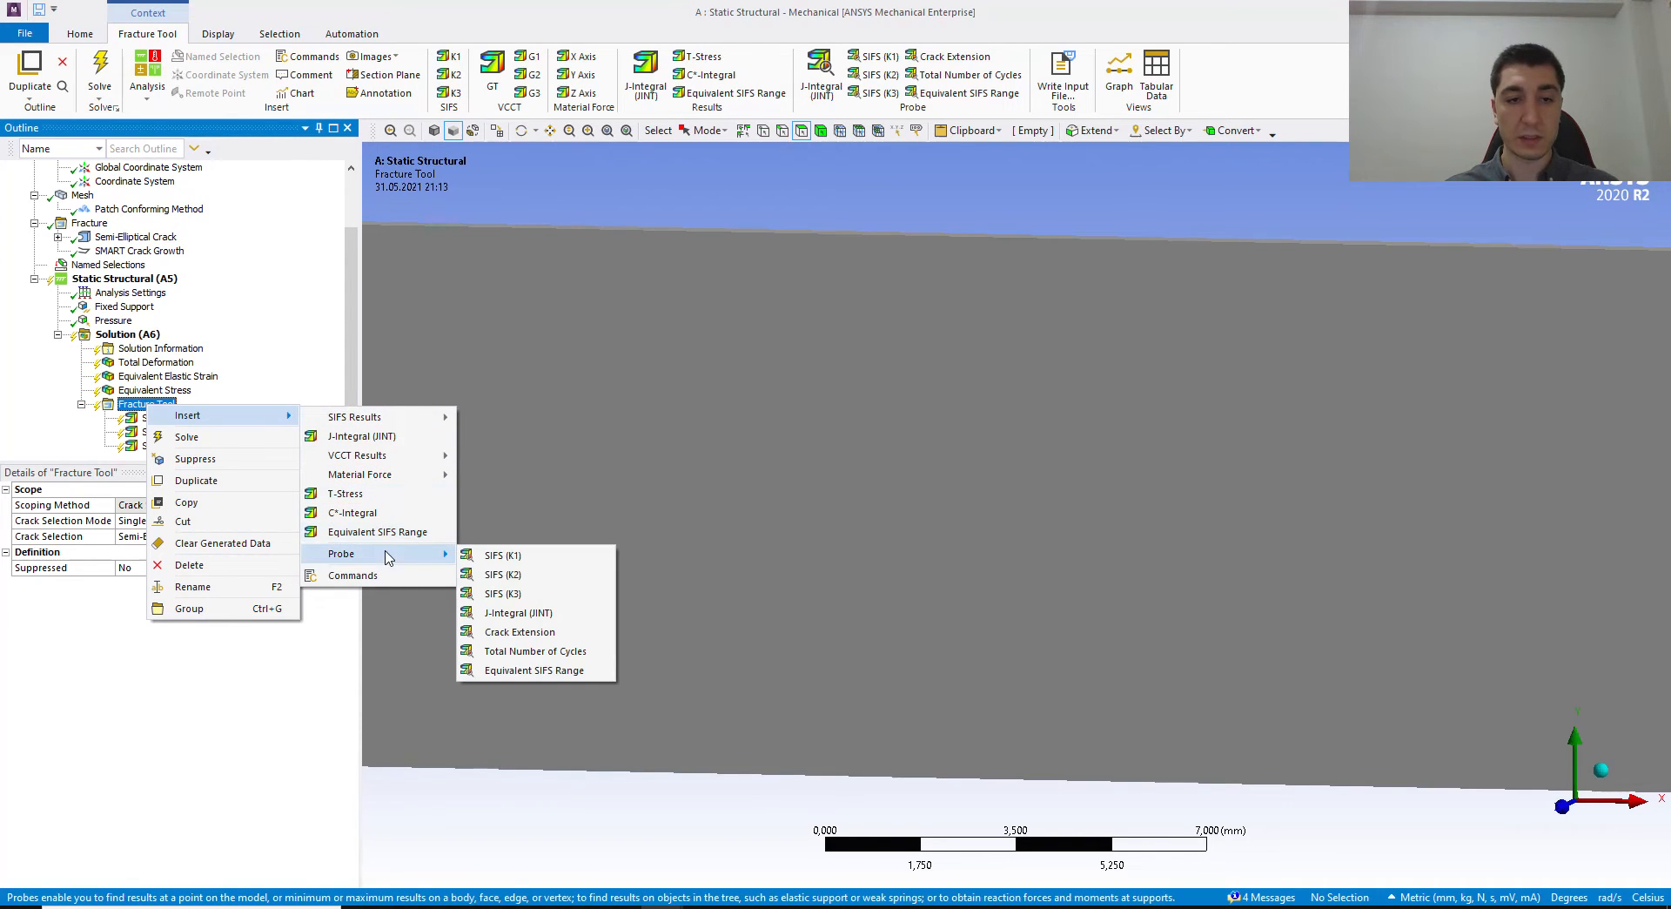
pyautogui.click(526, 631)
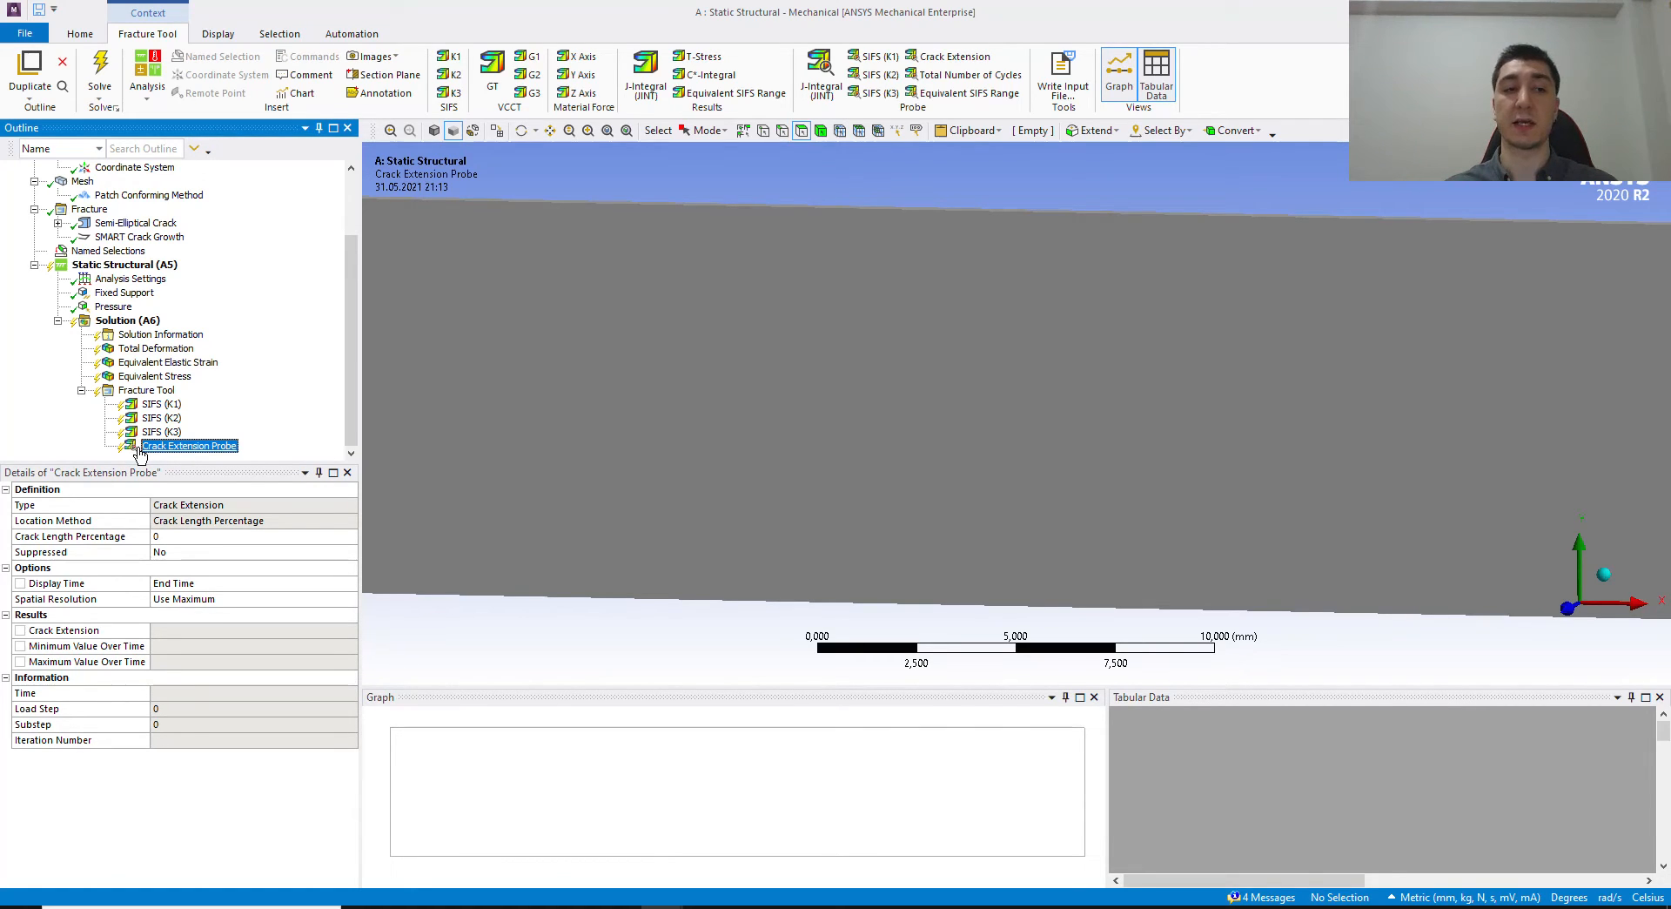
# Step: Solve the Static Structural analysis with SMART Crack Growth active
pyautogui.click(144, 348)
pyautogui.rightClick(154, 348)
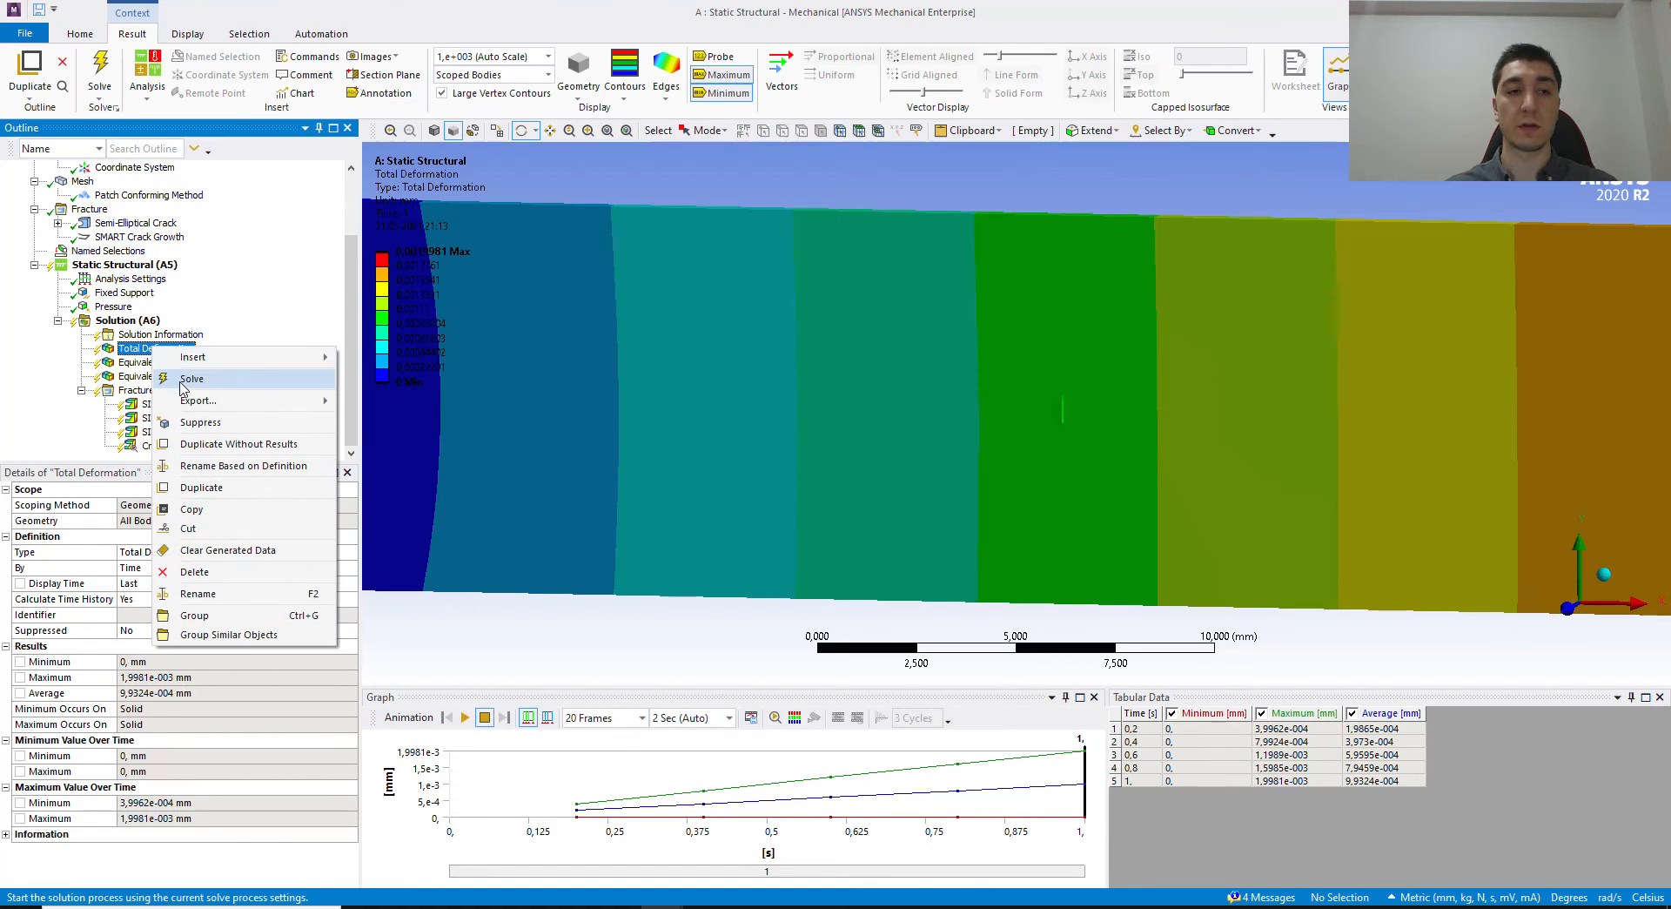
pyautogui.click(183, 380)
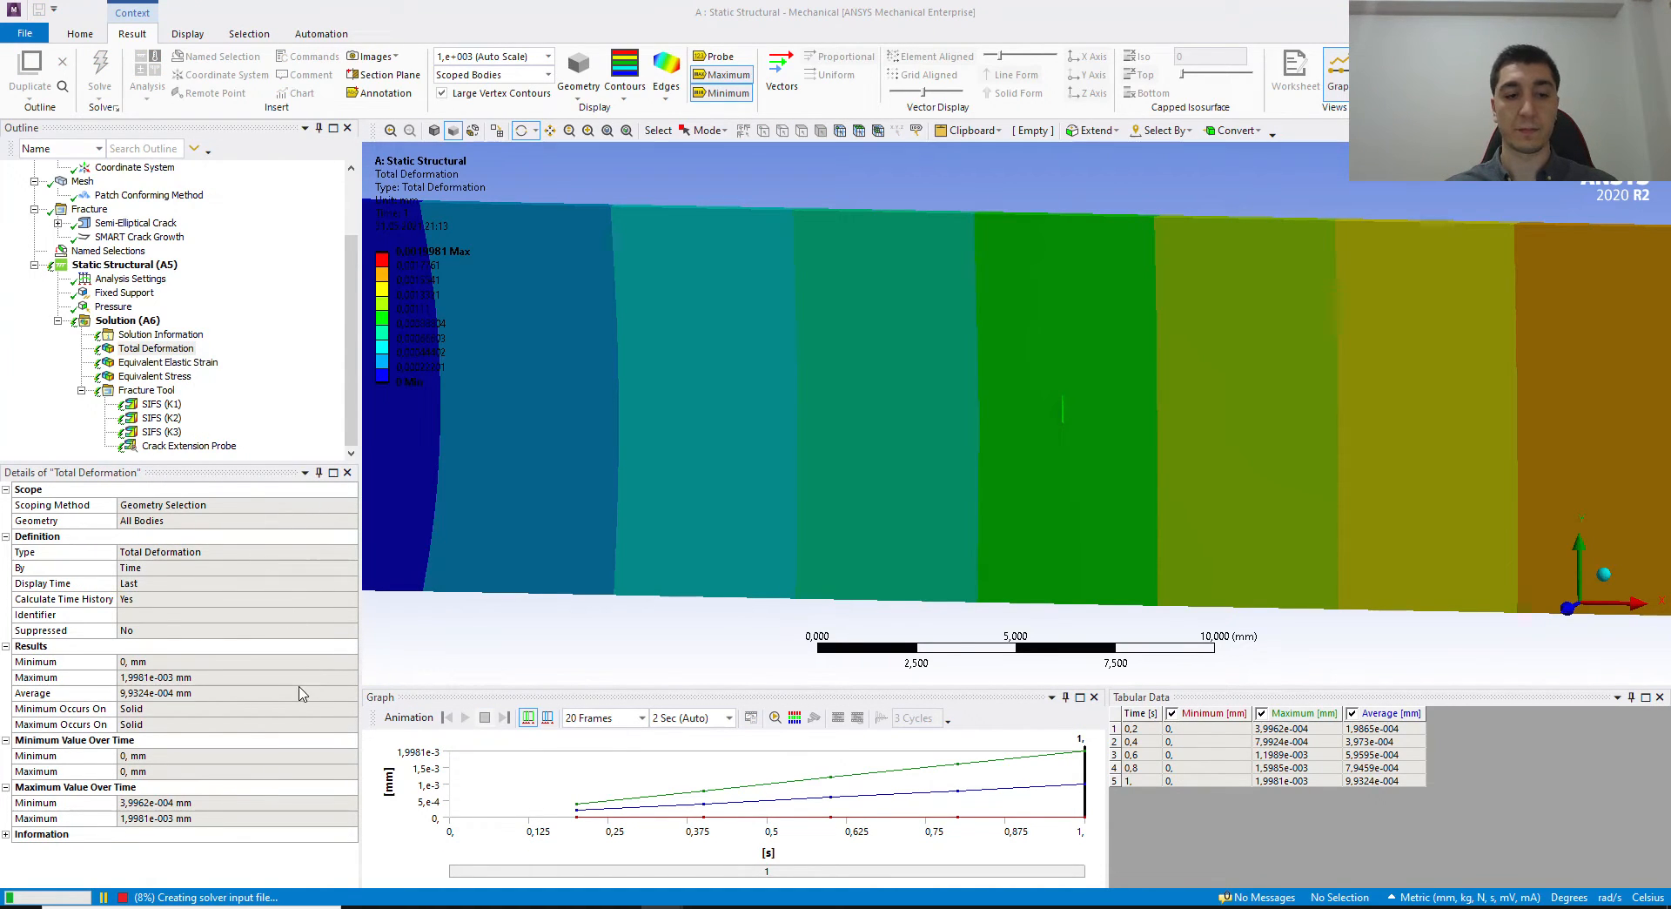
pyautogui.rightClick(1469, 907)
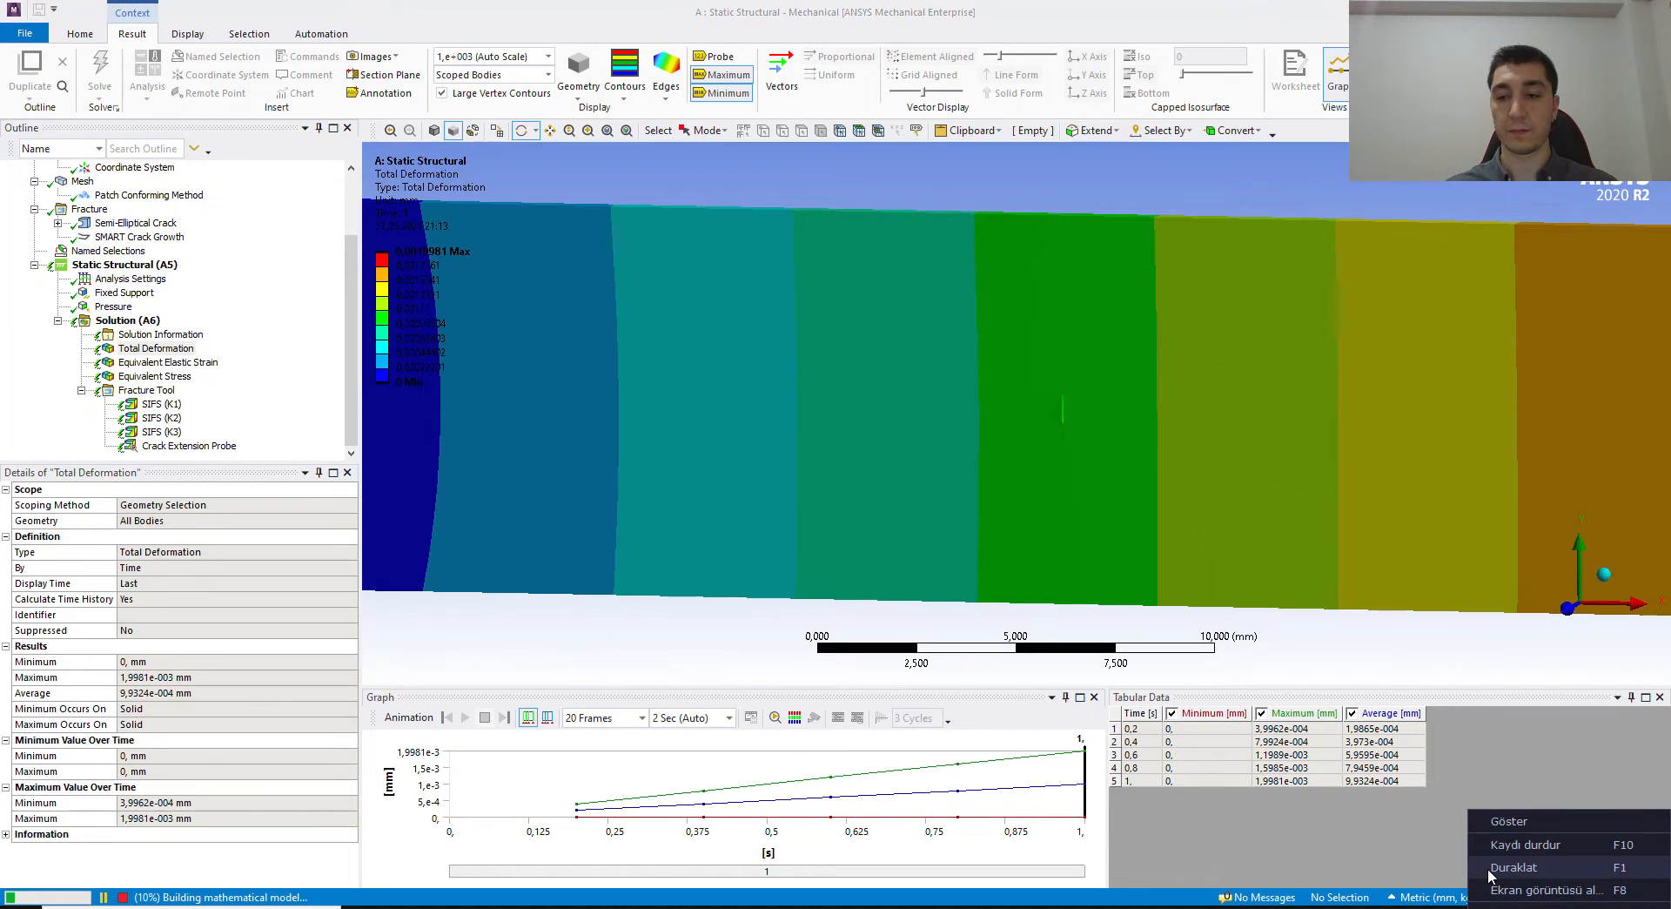
pyautogui.click(1511, 867)
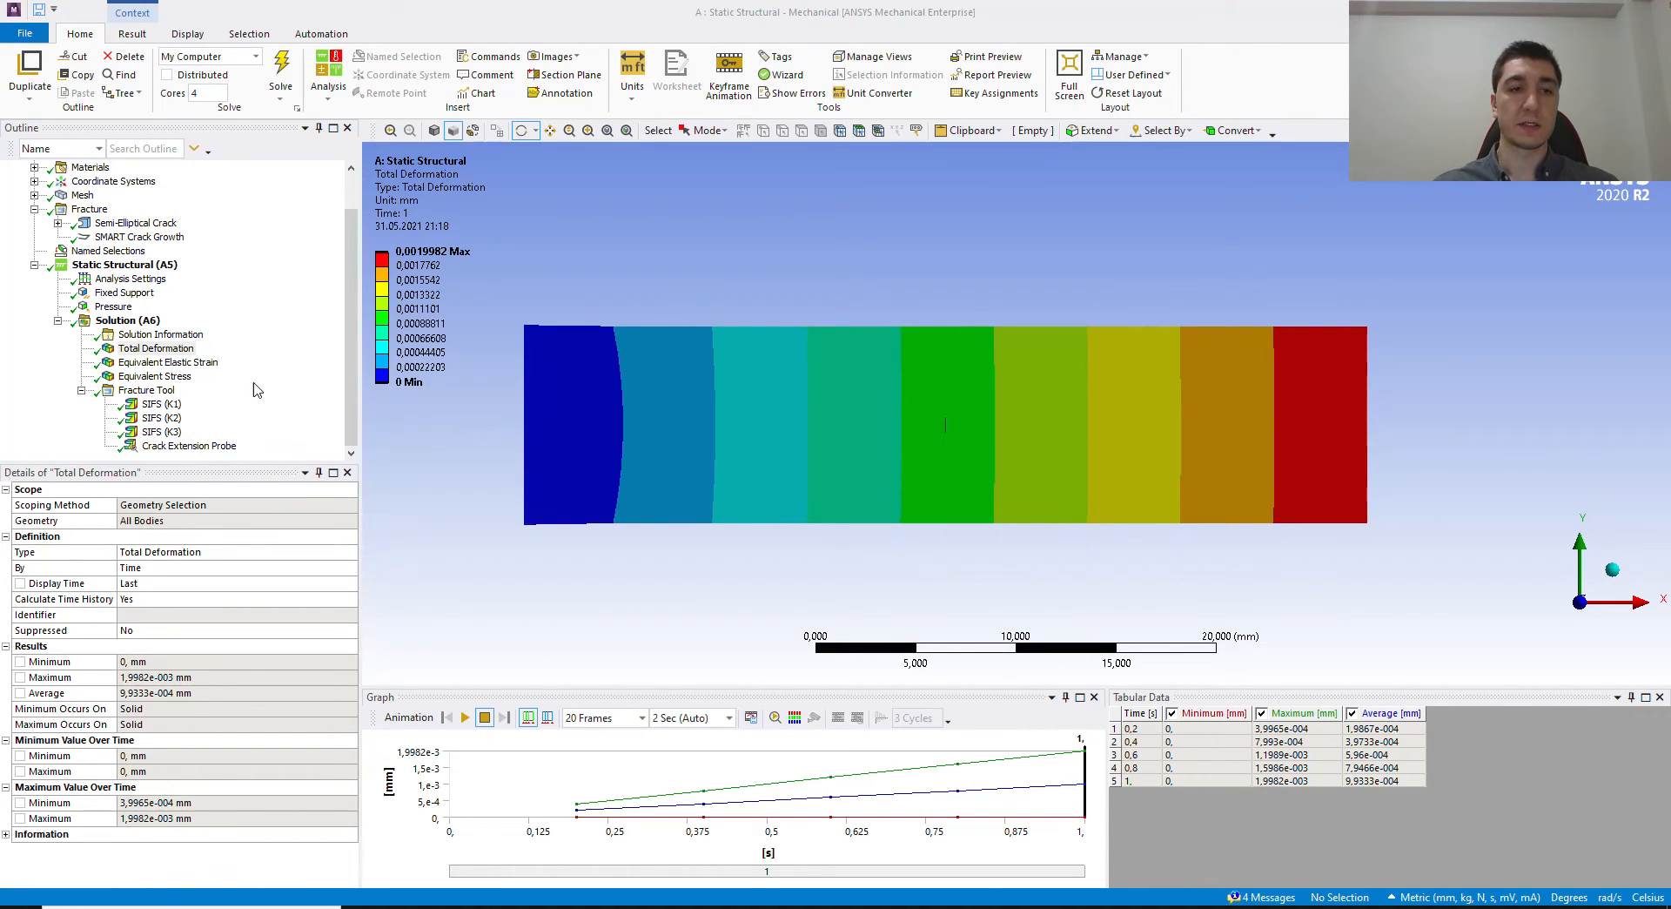
# Step: Check the Crack Extension Probe result and set the Critical Rate of SMART Crack Growth to 3 MPa·mm^(0.5)
pyautogui.click(196, 446)
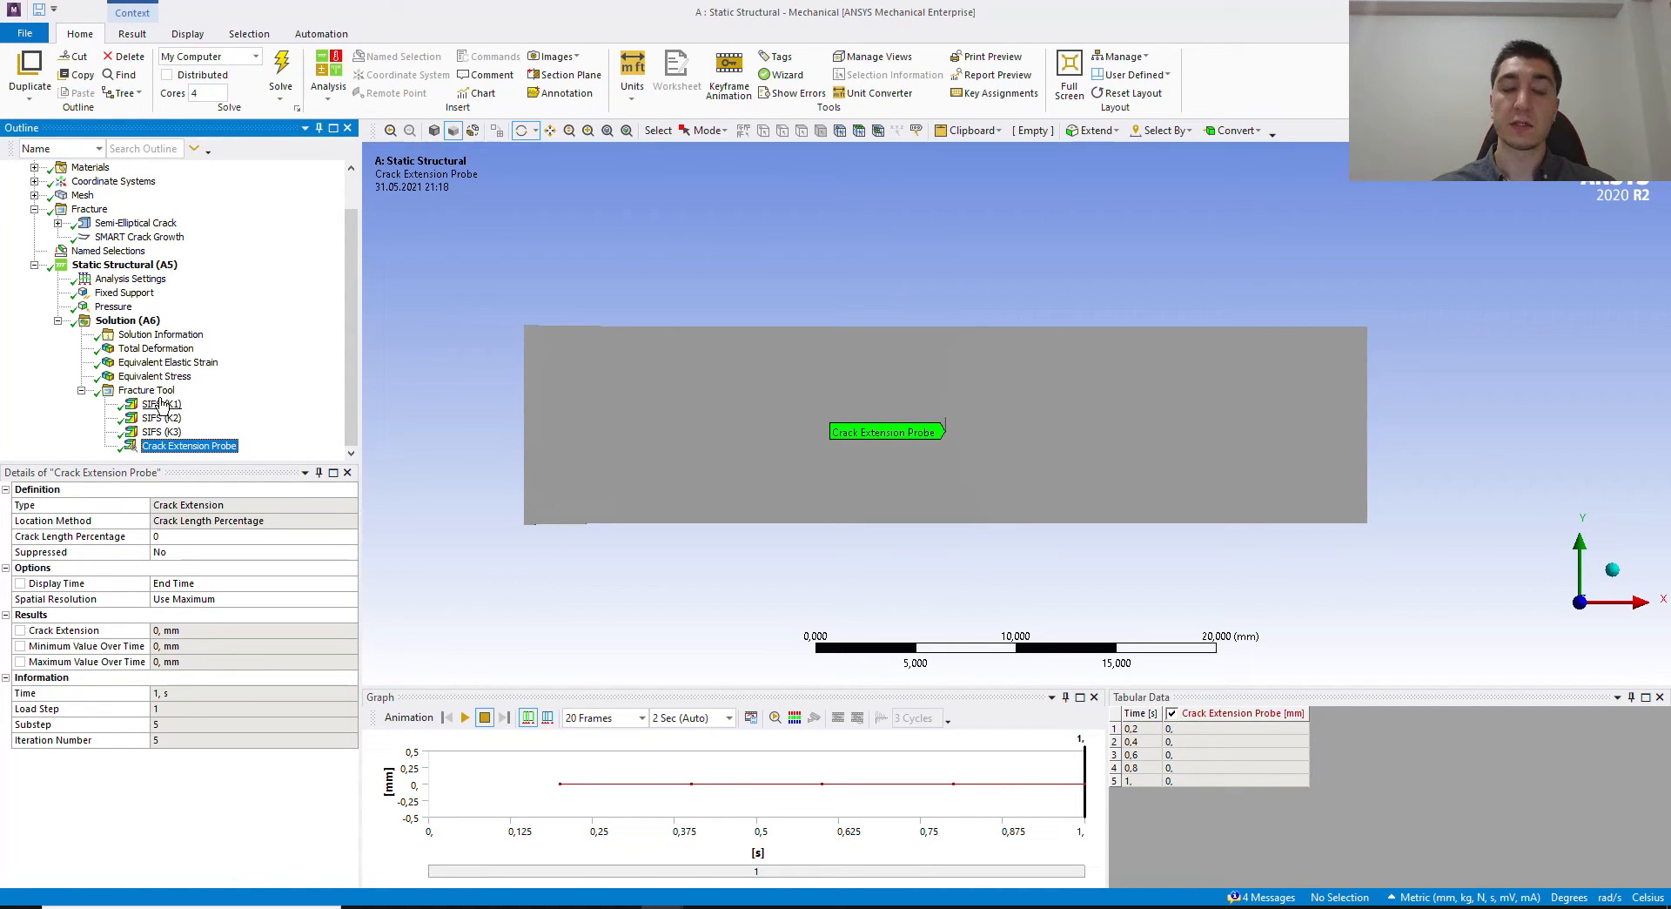
pyautogui.click(87, 238)
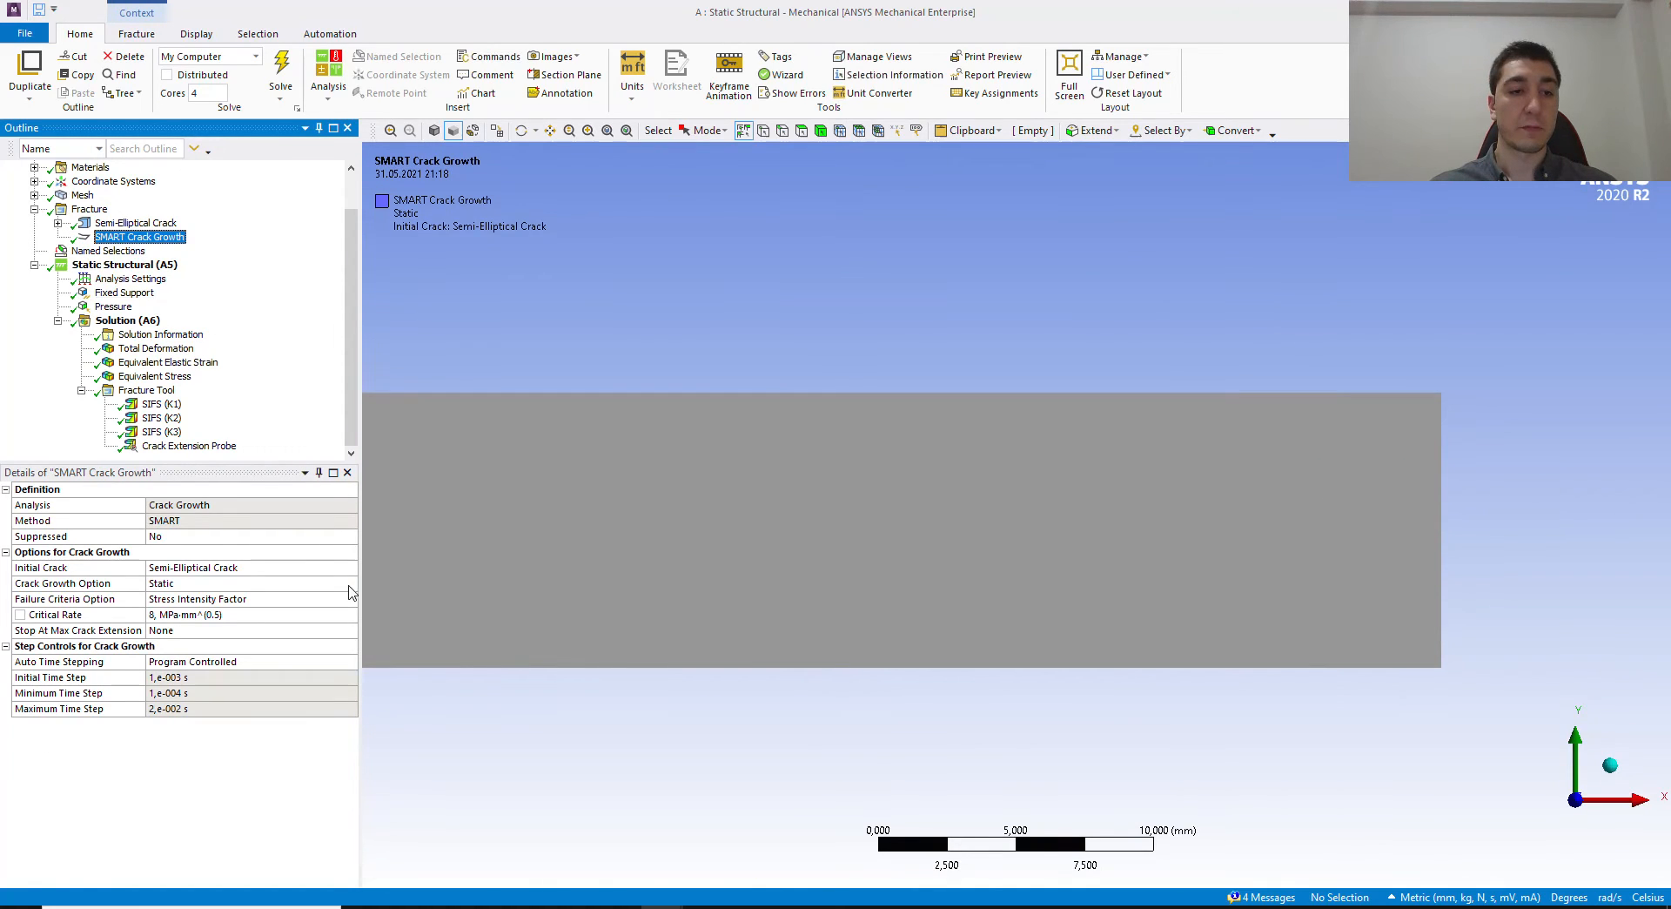
pyautogui.click(195, 614)
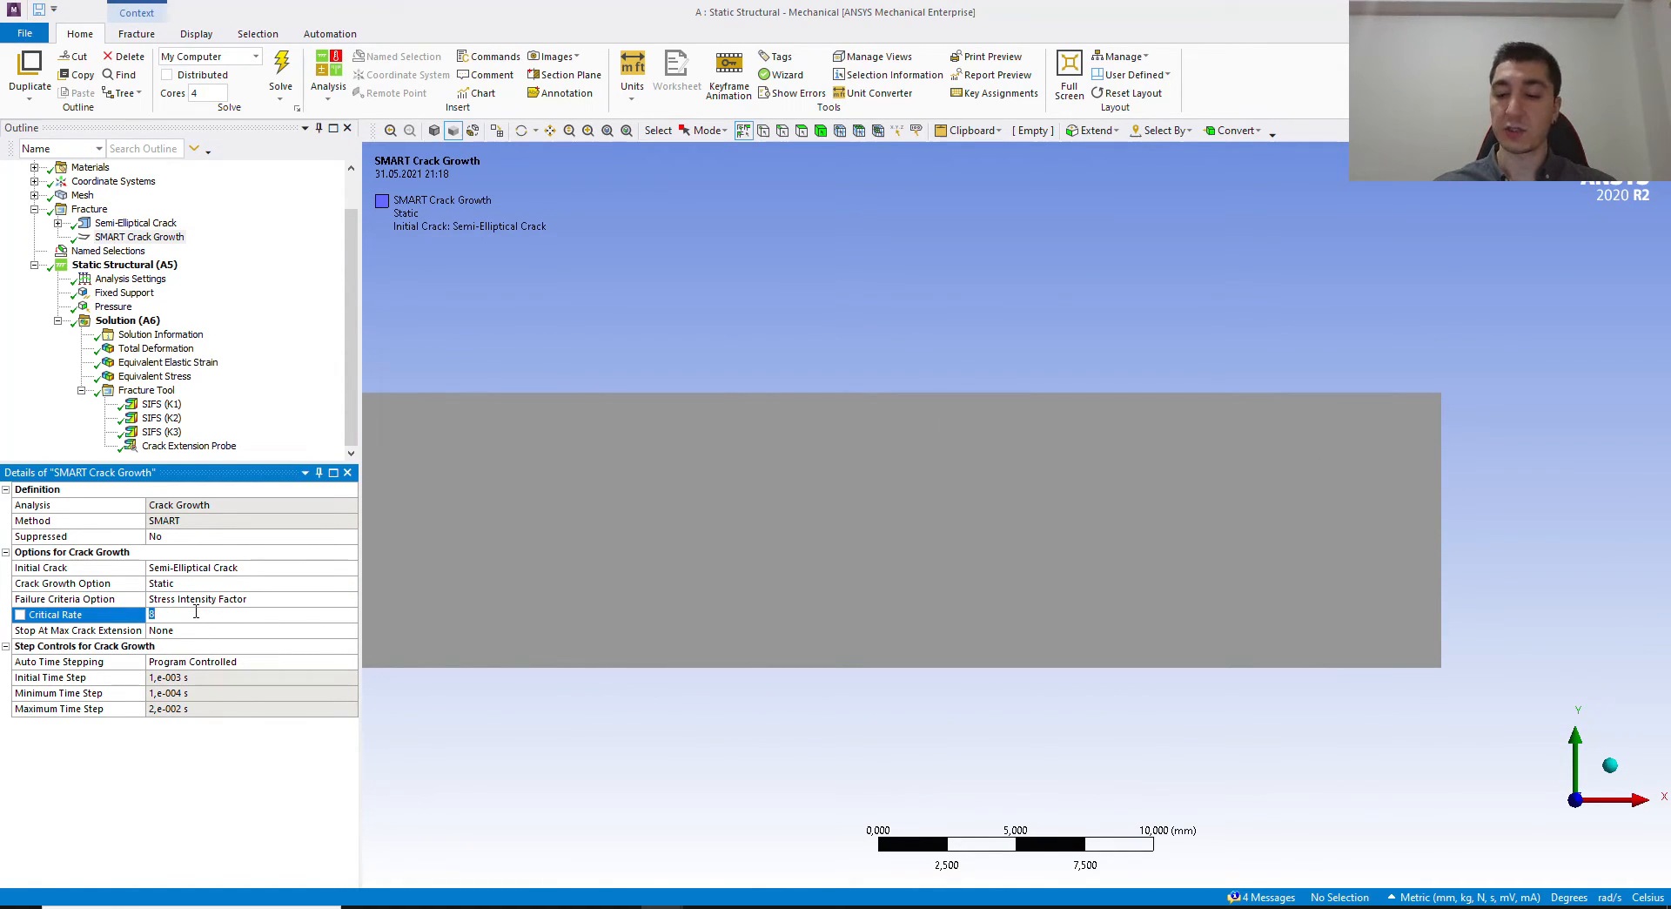
pyautogui.press('Return')
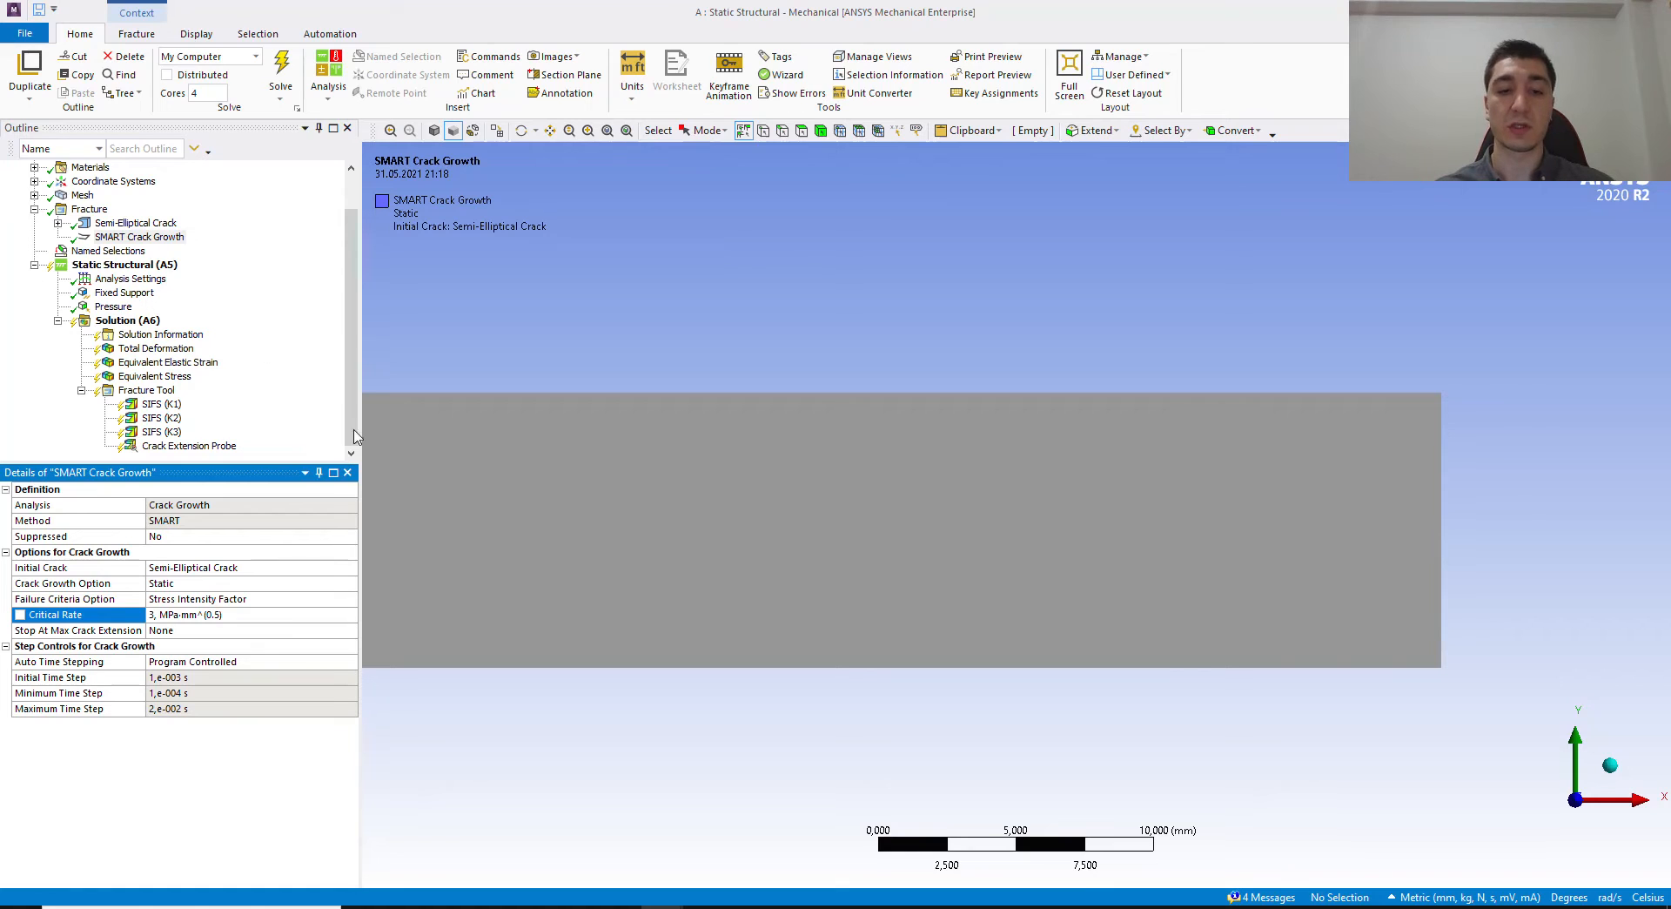
# Step: Switch to the second, already solved A : Static Structural Mechanical window and show its SMART Crack Growth settings
pyautogui.click(663, 906)
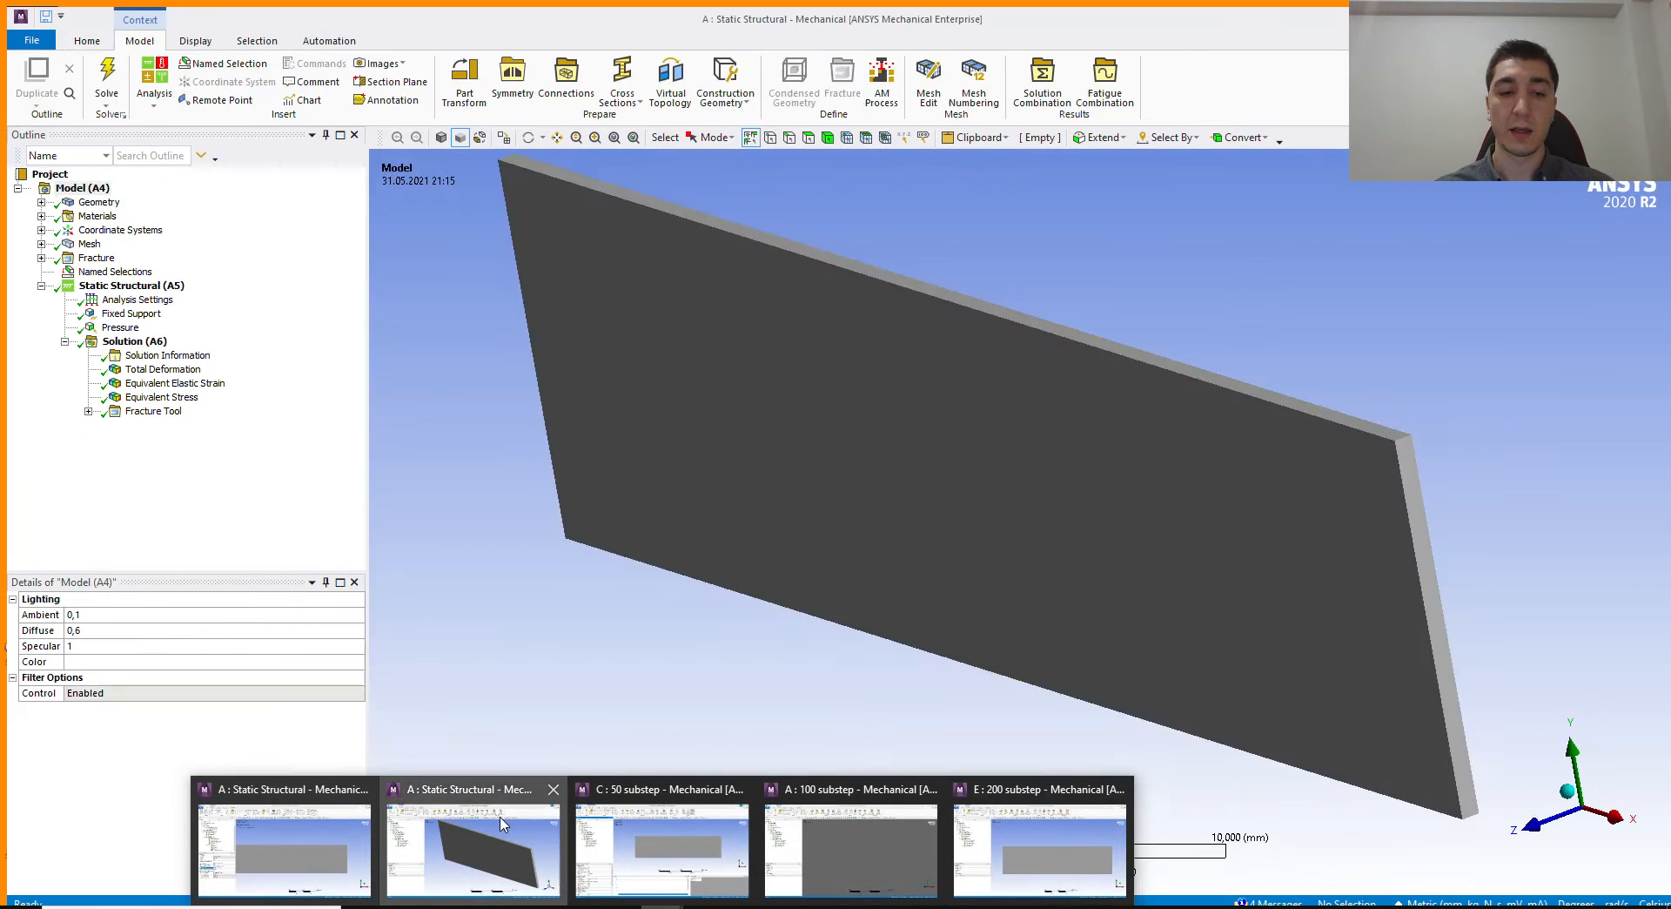
pyautogui.click(502, 821)
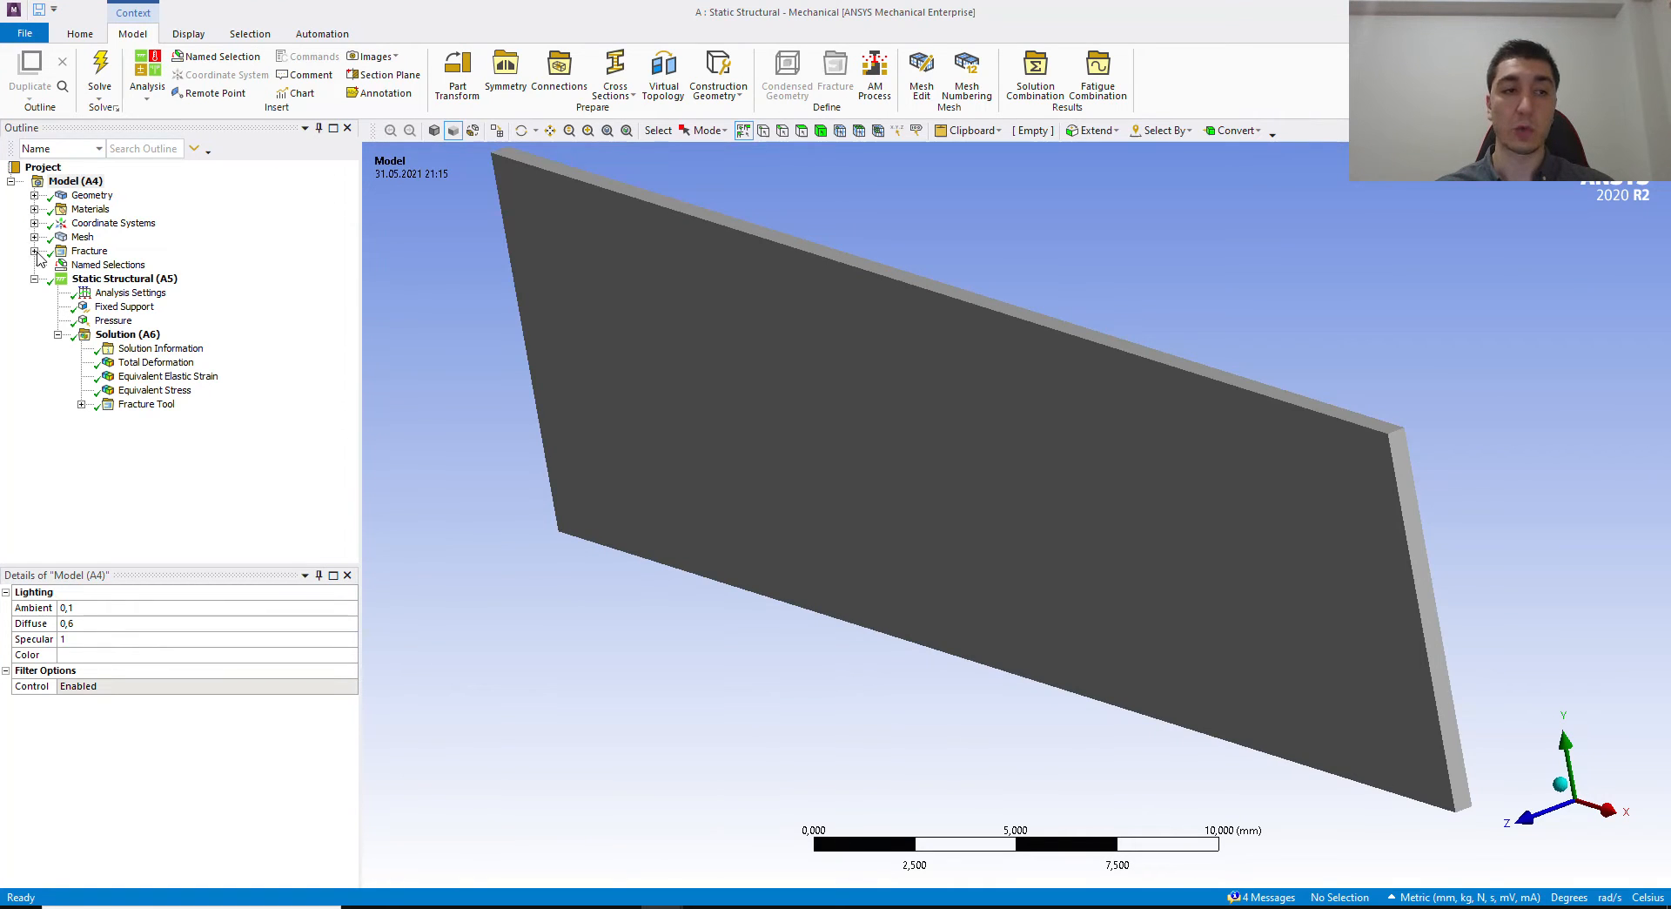
pyautogui.click(34, 251)
pyautogui.click(140, 279)
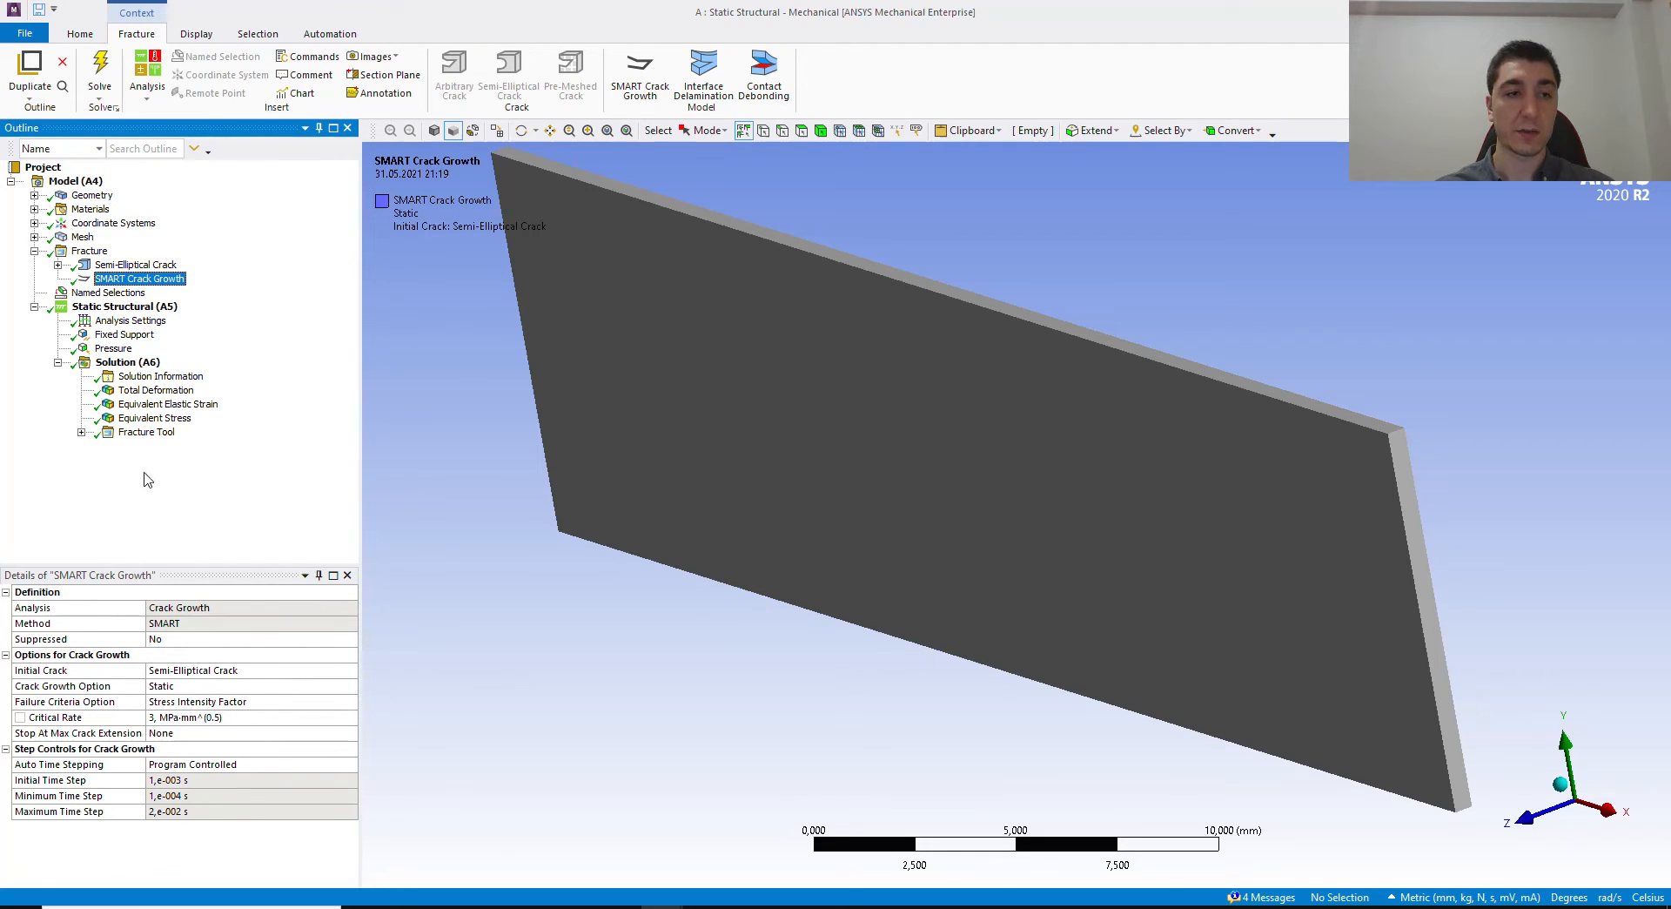
# Step: Inspect the Crack Extension Probe and SIFS (K1) results in the solved model's Fracture Tool
pyautogui.click(78, 432)
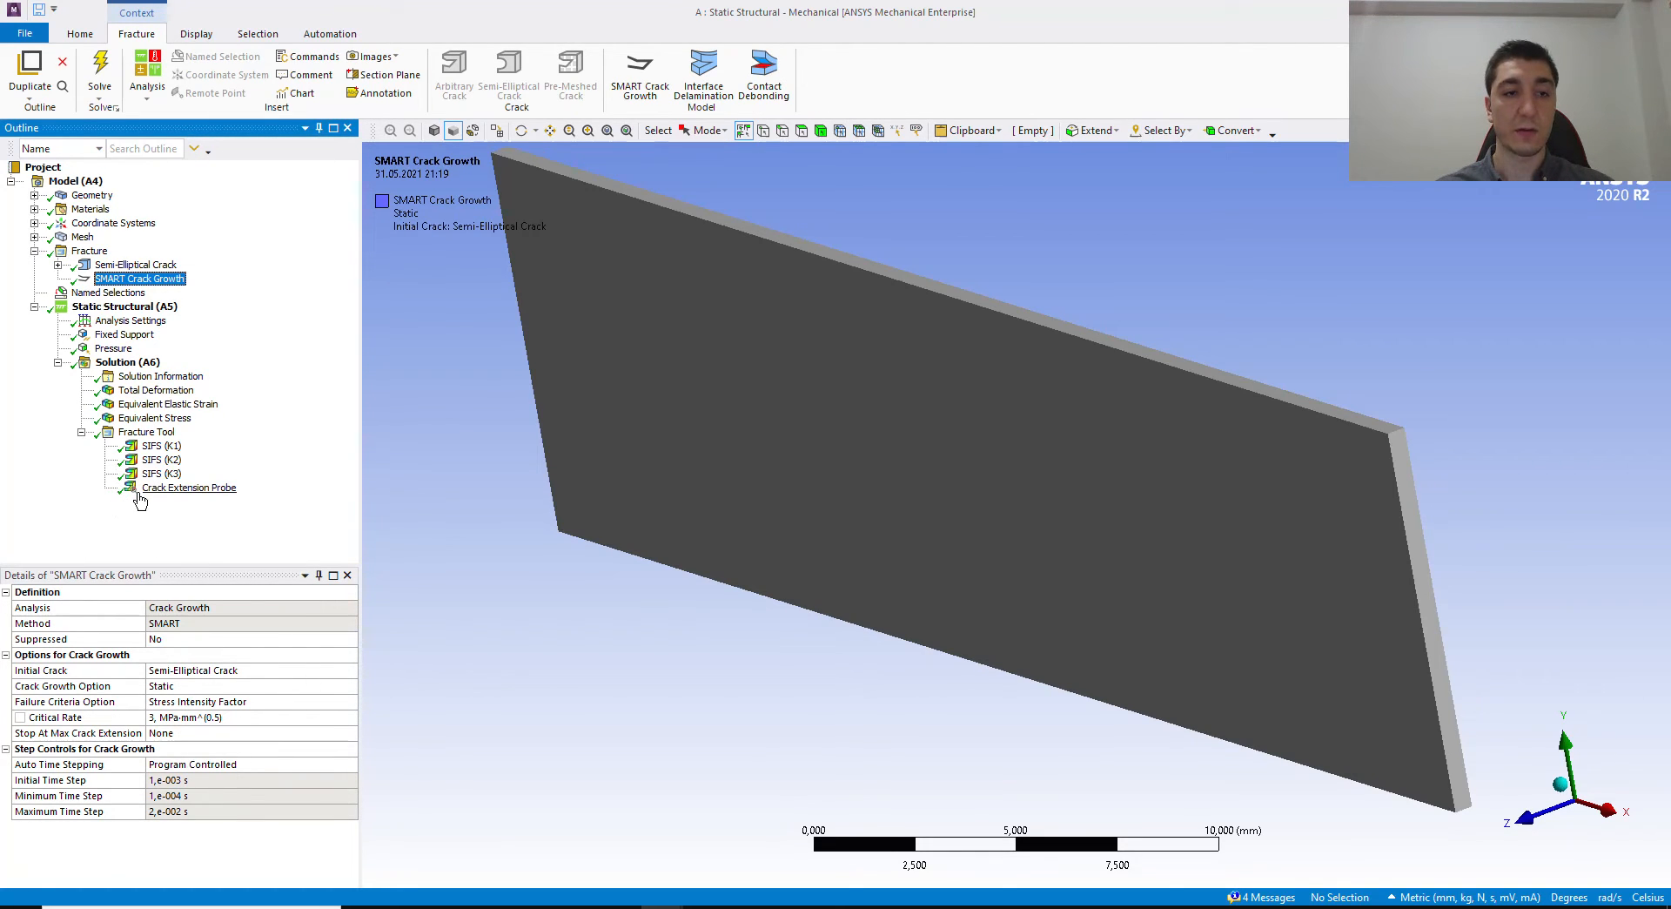
pyautogui.click(139, 490)
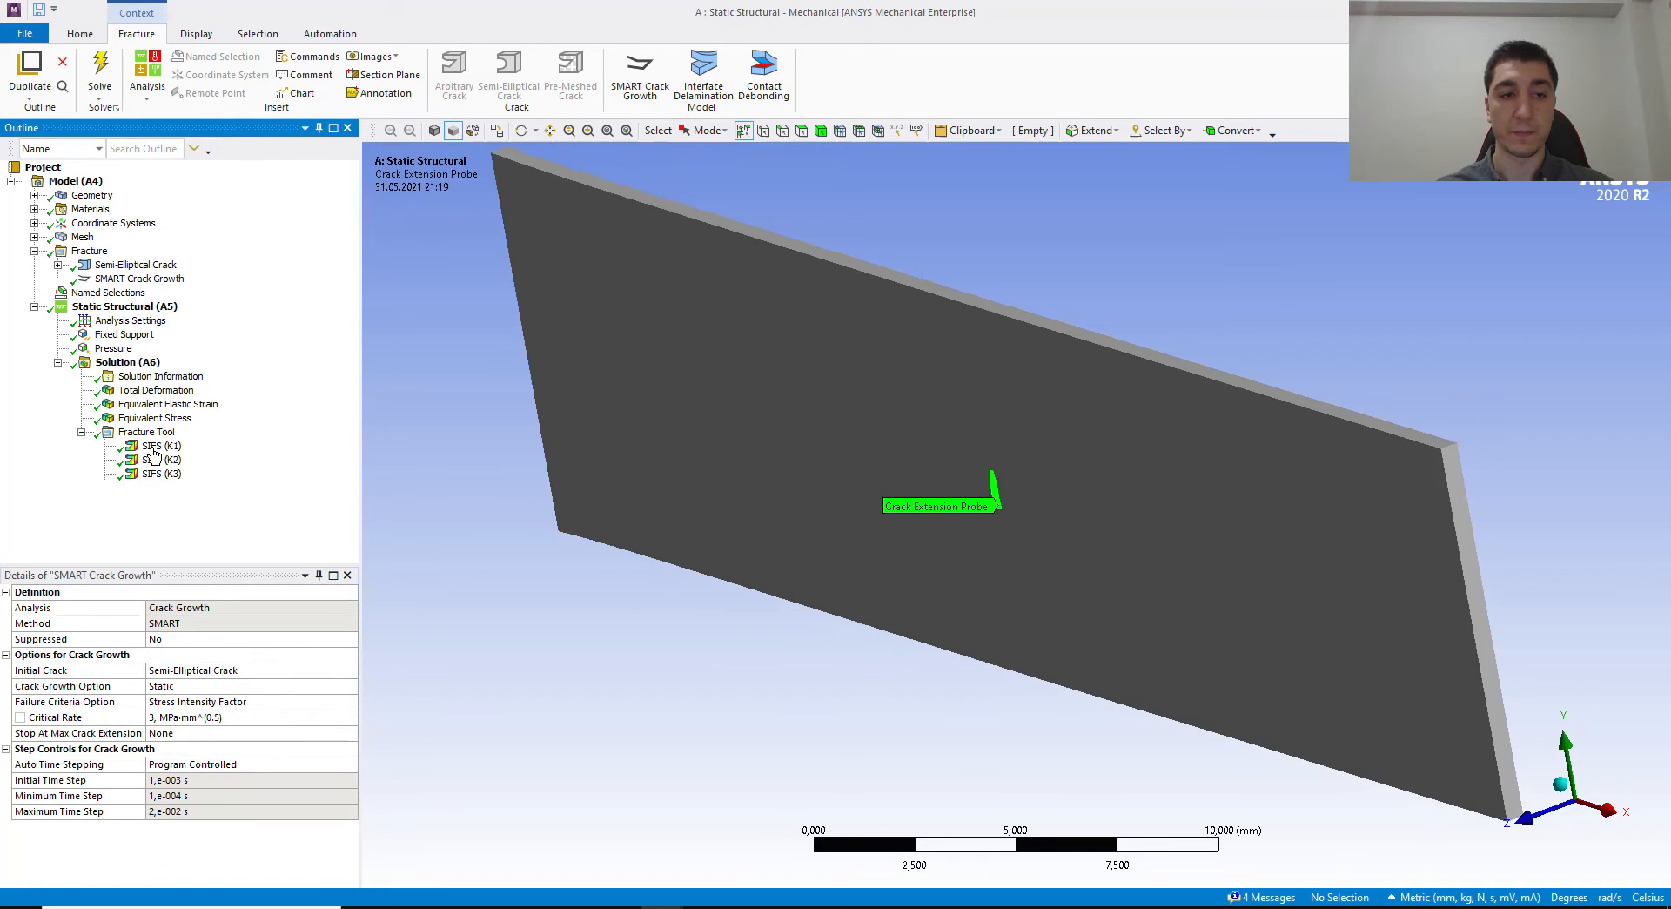
pyautogui.click(153, 446)
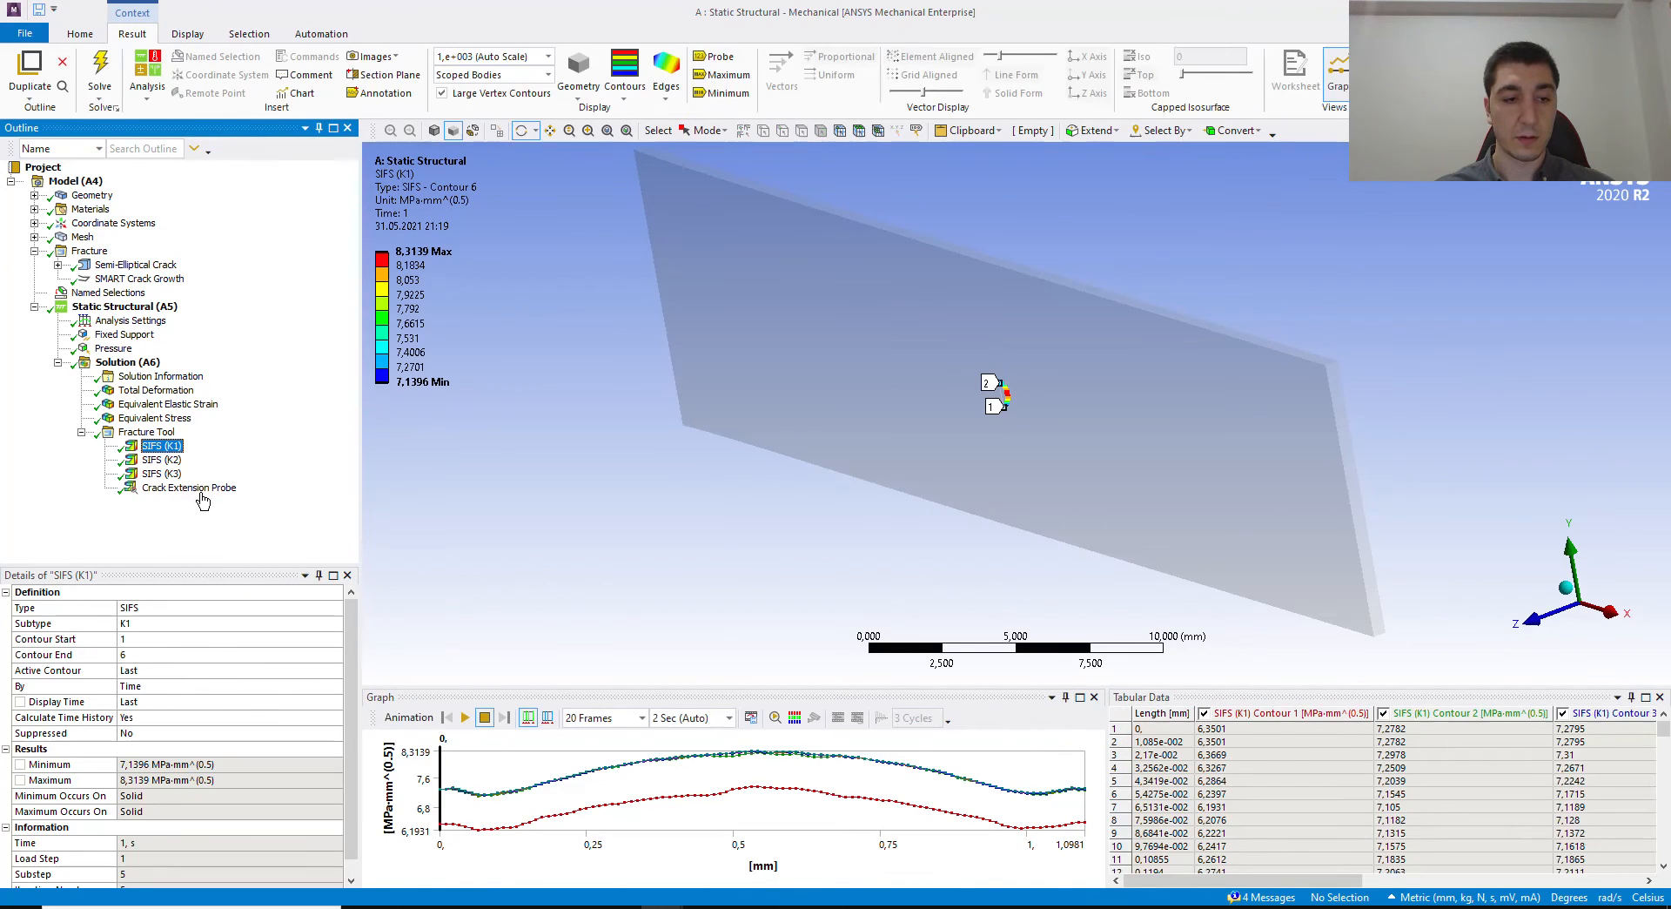
# Step: Show the Crack Extension Probe result and orient the plate to a front view along the Z axis to examine the crack
pyautogui.click(225, 490)
pyautogui.moveTo(757, 463); pyautogui.dragTo(1617, 571)
pyautogui.click(1582, 566)
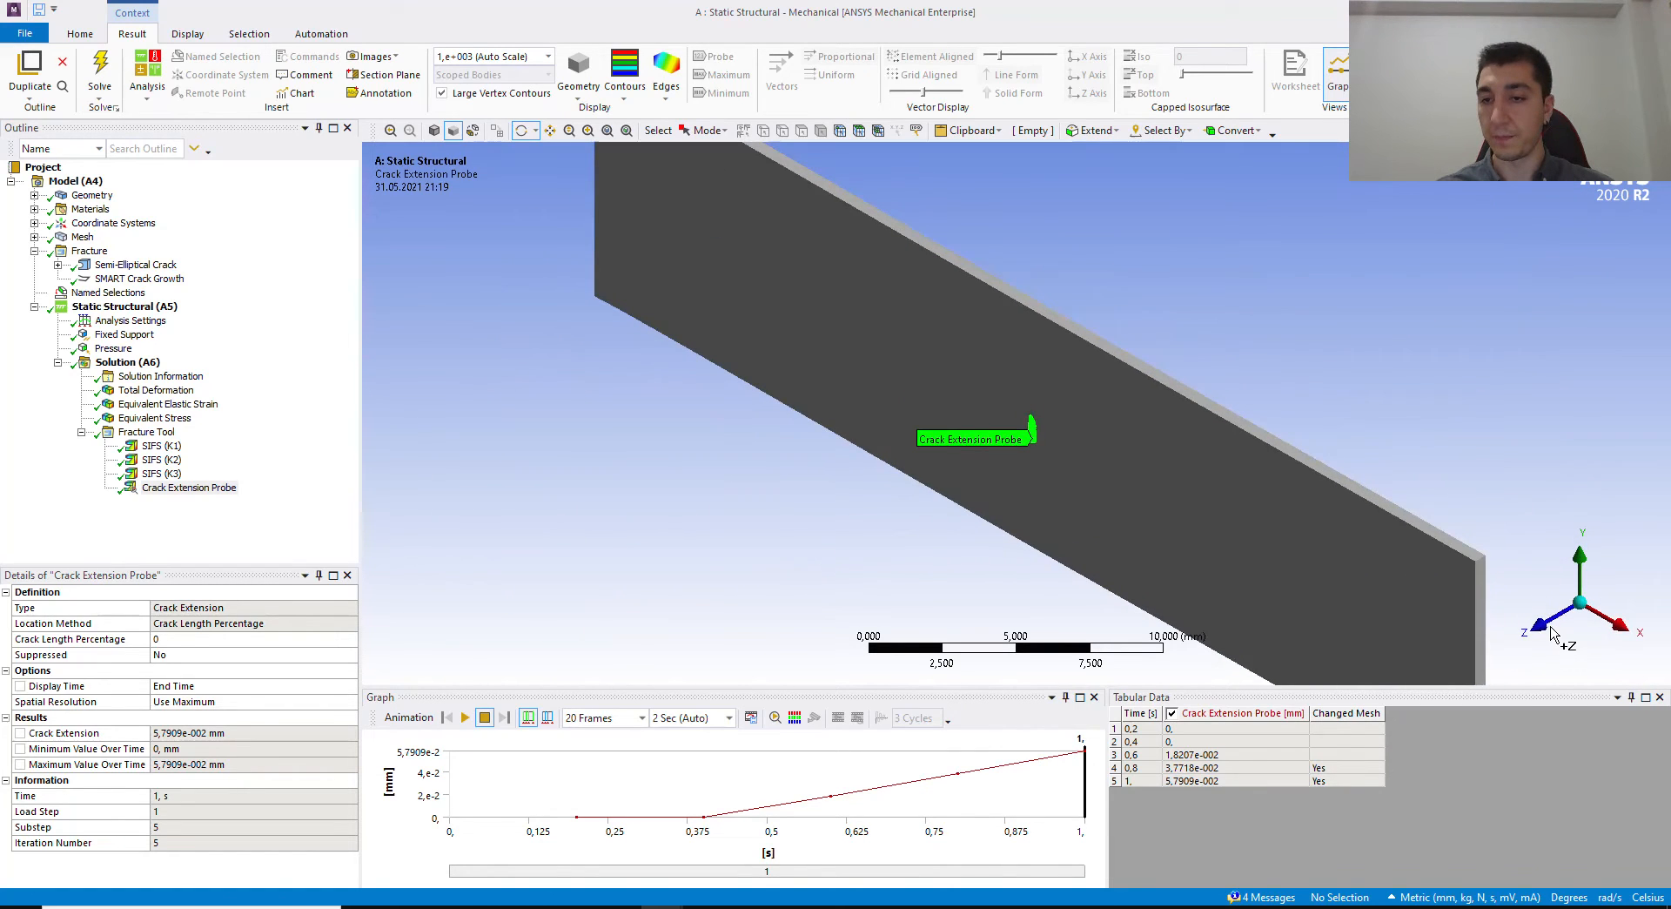
pyautogui.click(1536, 612)
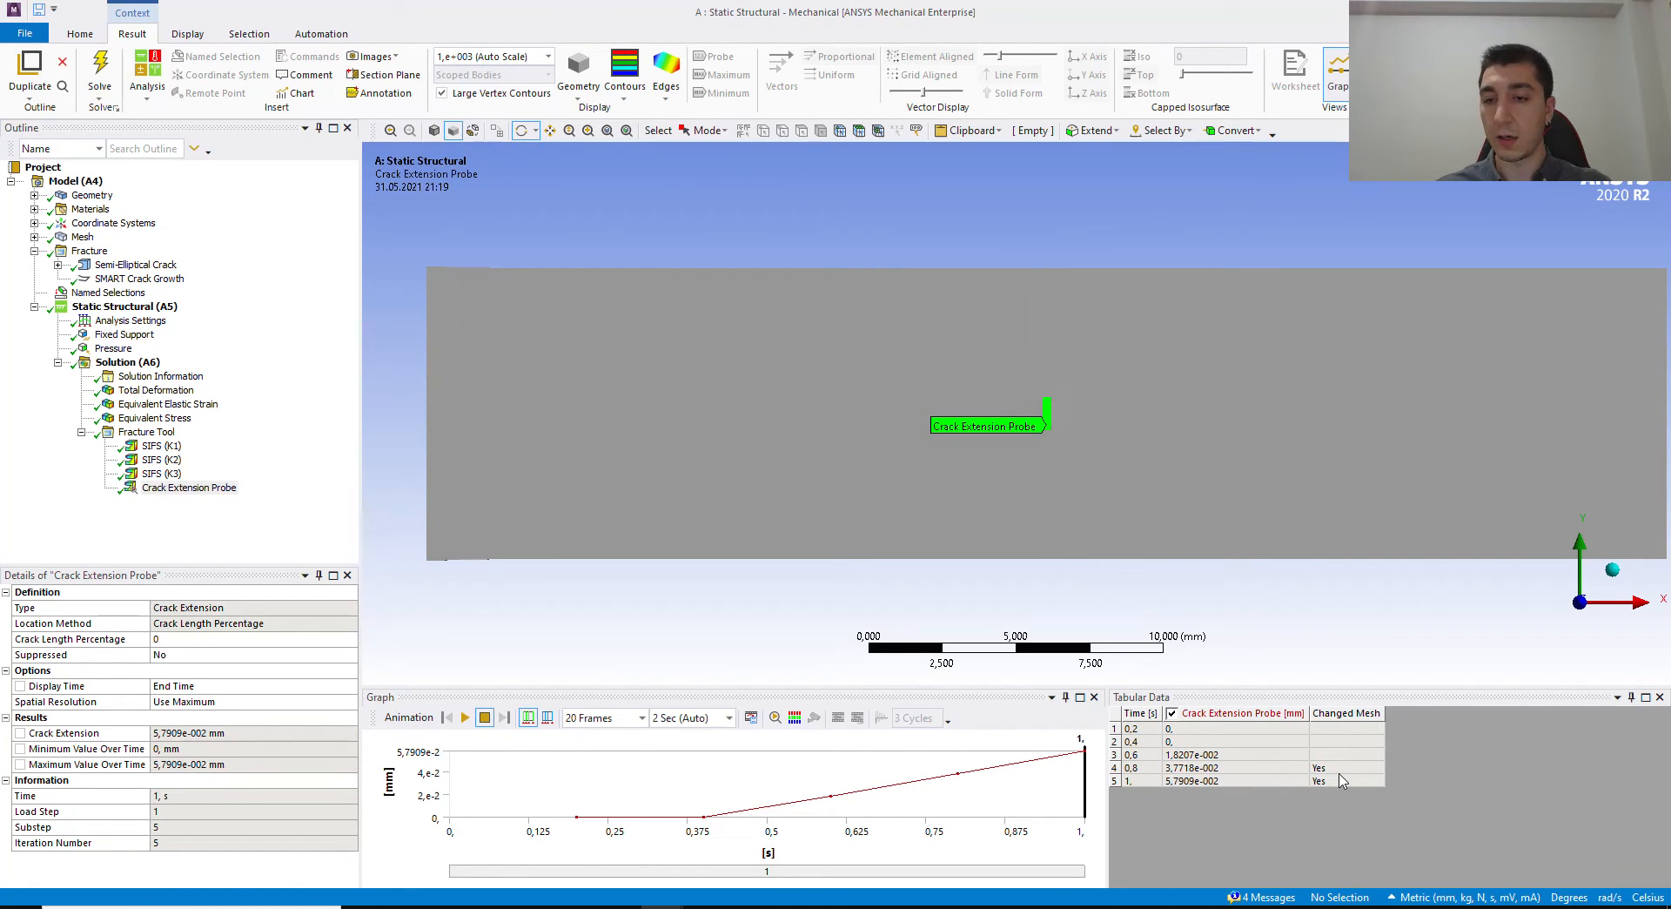
pyautogui.scroll(10, 977, 388)
pyautogui.scroll(-10, 1226, 443)
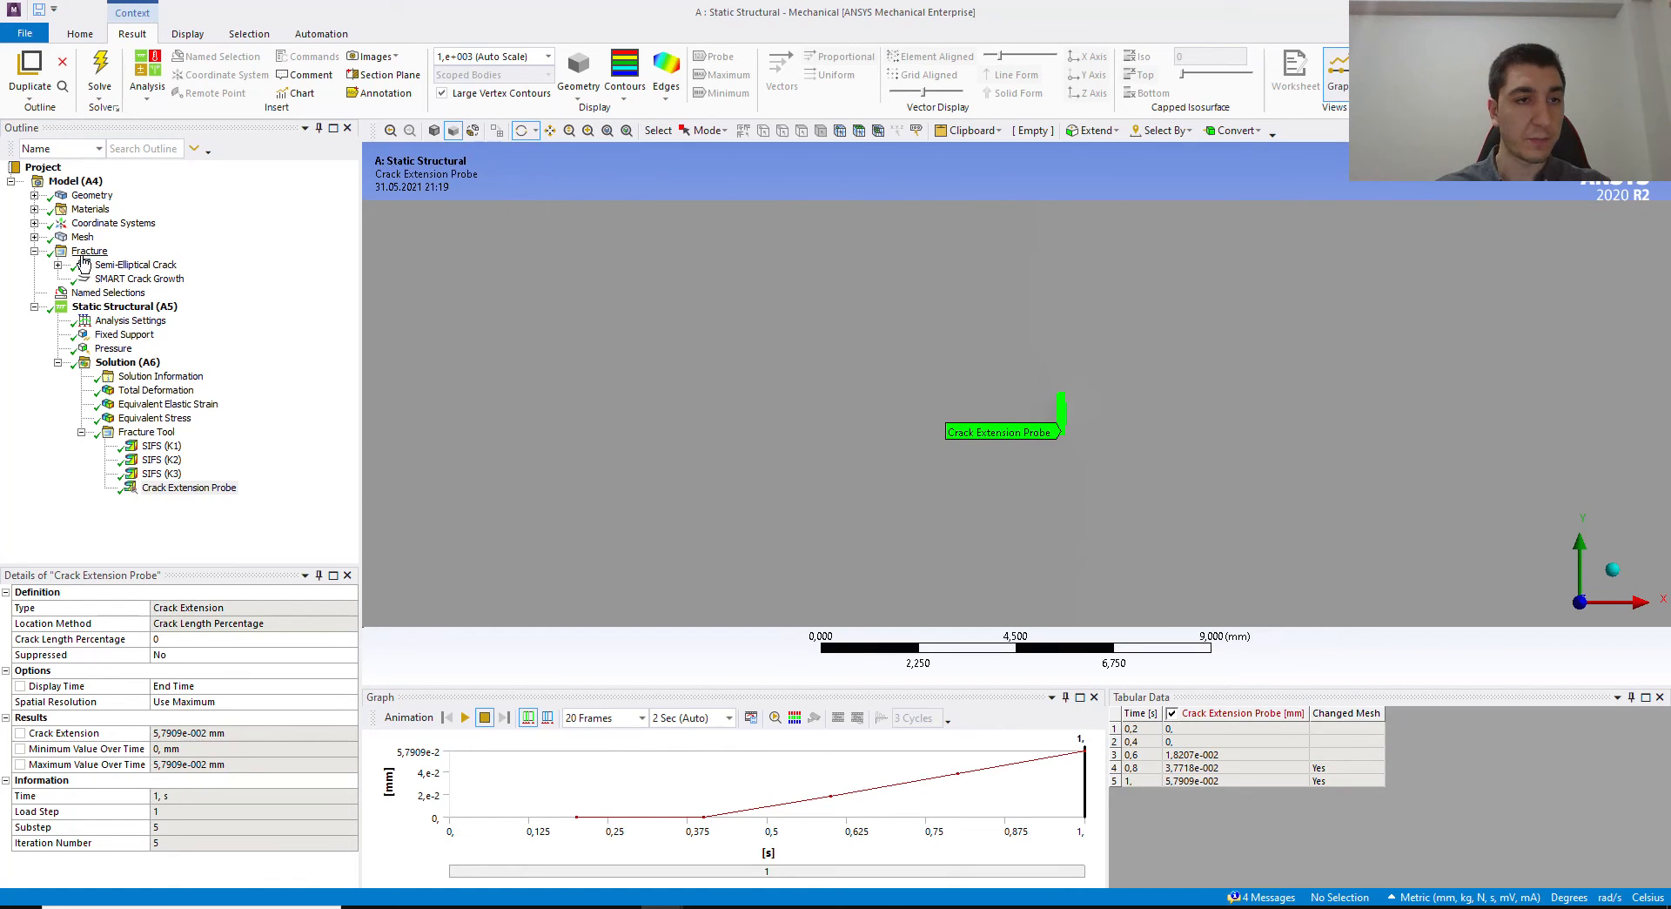
# Step: Examine Total Deformation around the crack and return to the Crack Extension Probe result
pyautogui.click(156, 390)
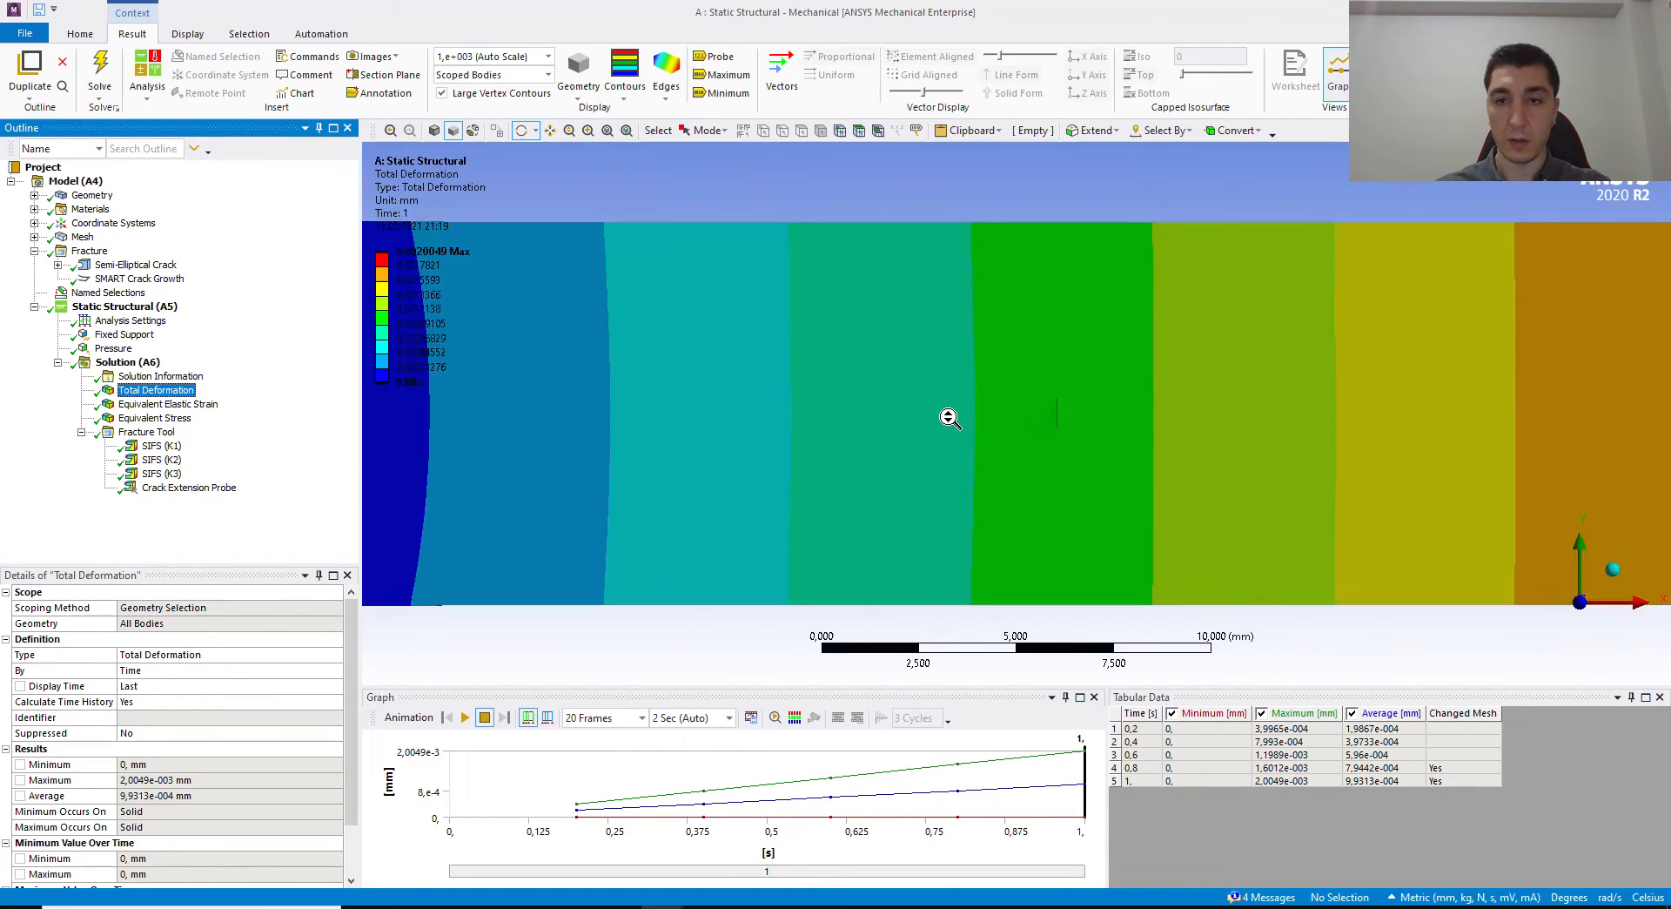
pyautogui.scroll(3, 949, 418)
pyautogui.scroll(-2, 488, 444)
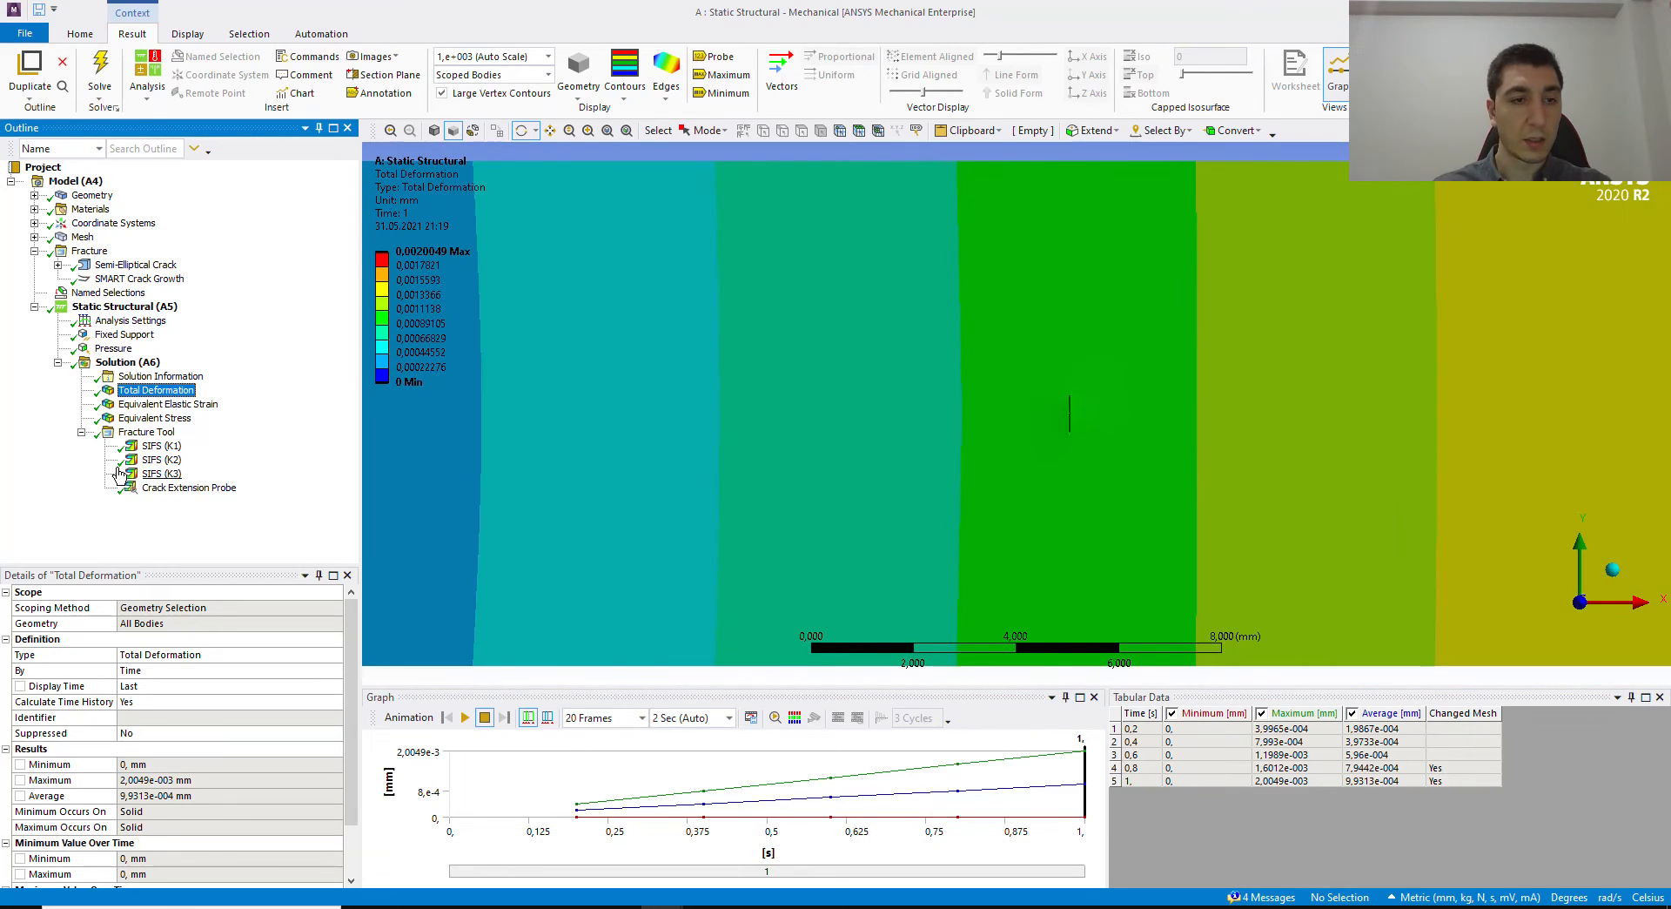
pyautogui.click(189, 488)
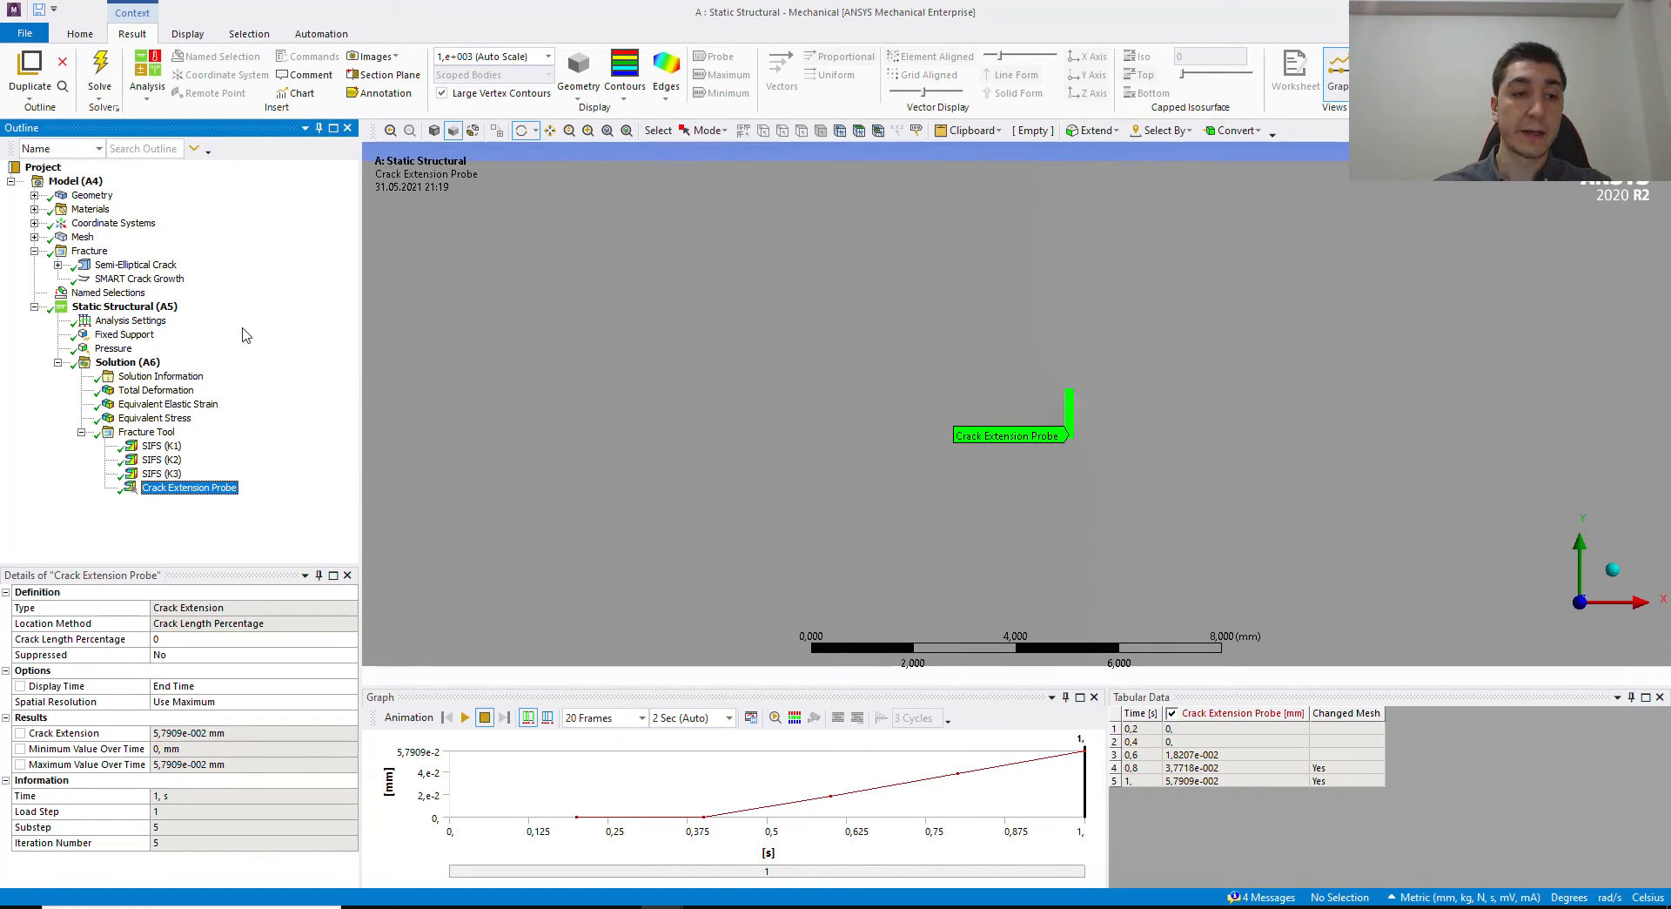
# Step: Set the SIFS (K1) display time to 0,6 s and retrieve the result
pyautogui.click(166, 446)
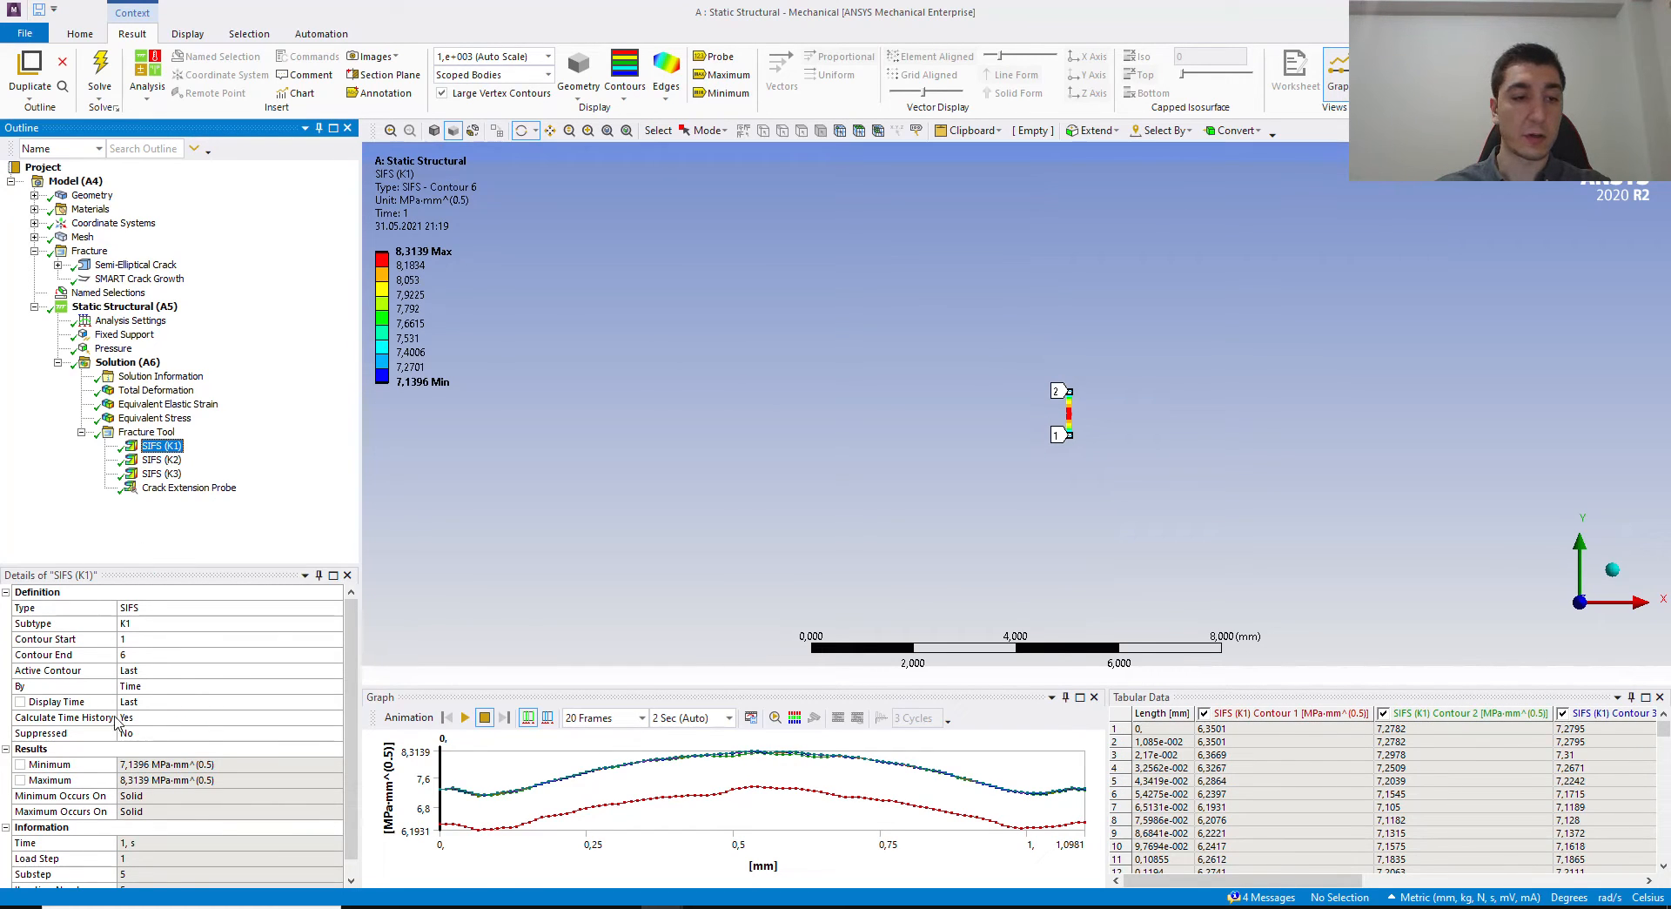
pyautogui.click(161, 703)
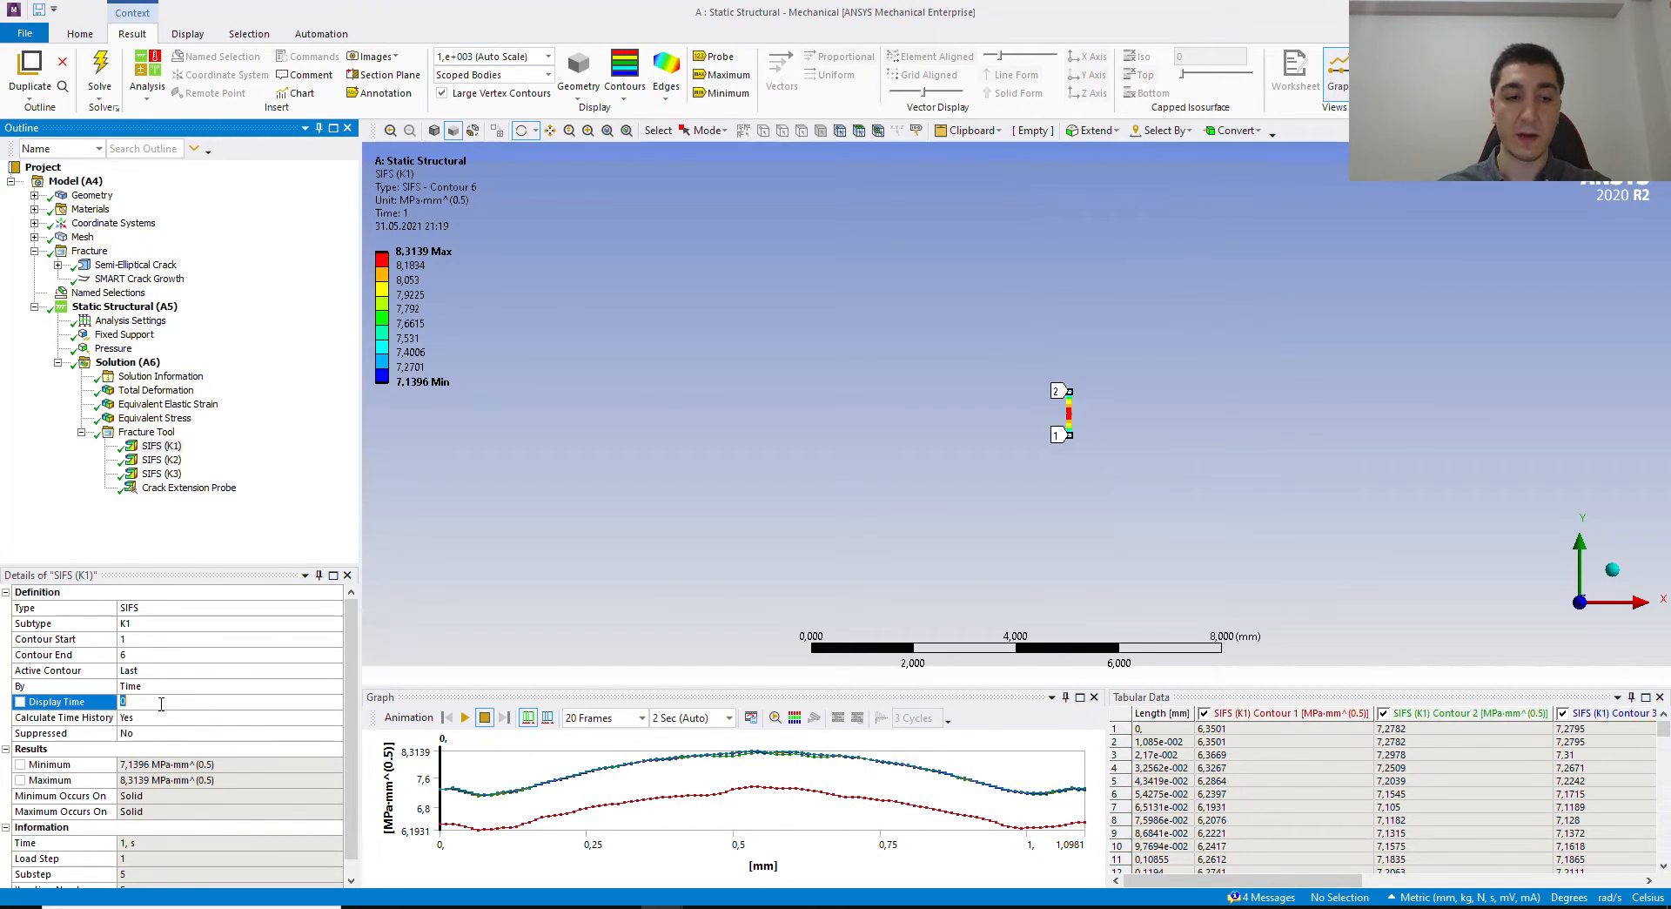
pyautogui.write('0,')
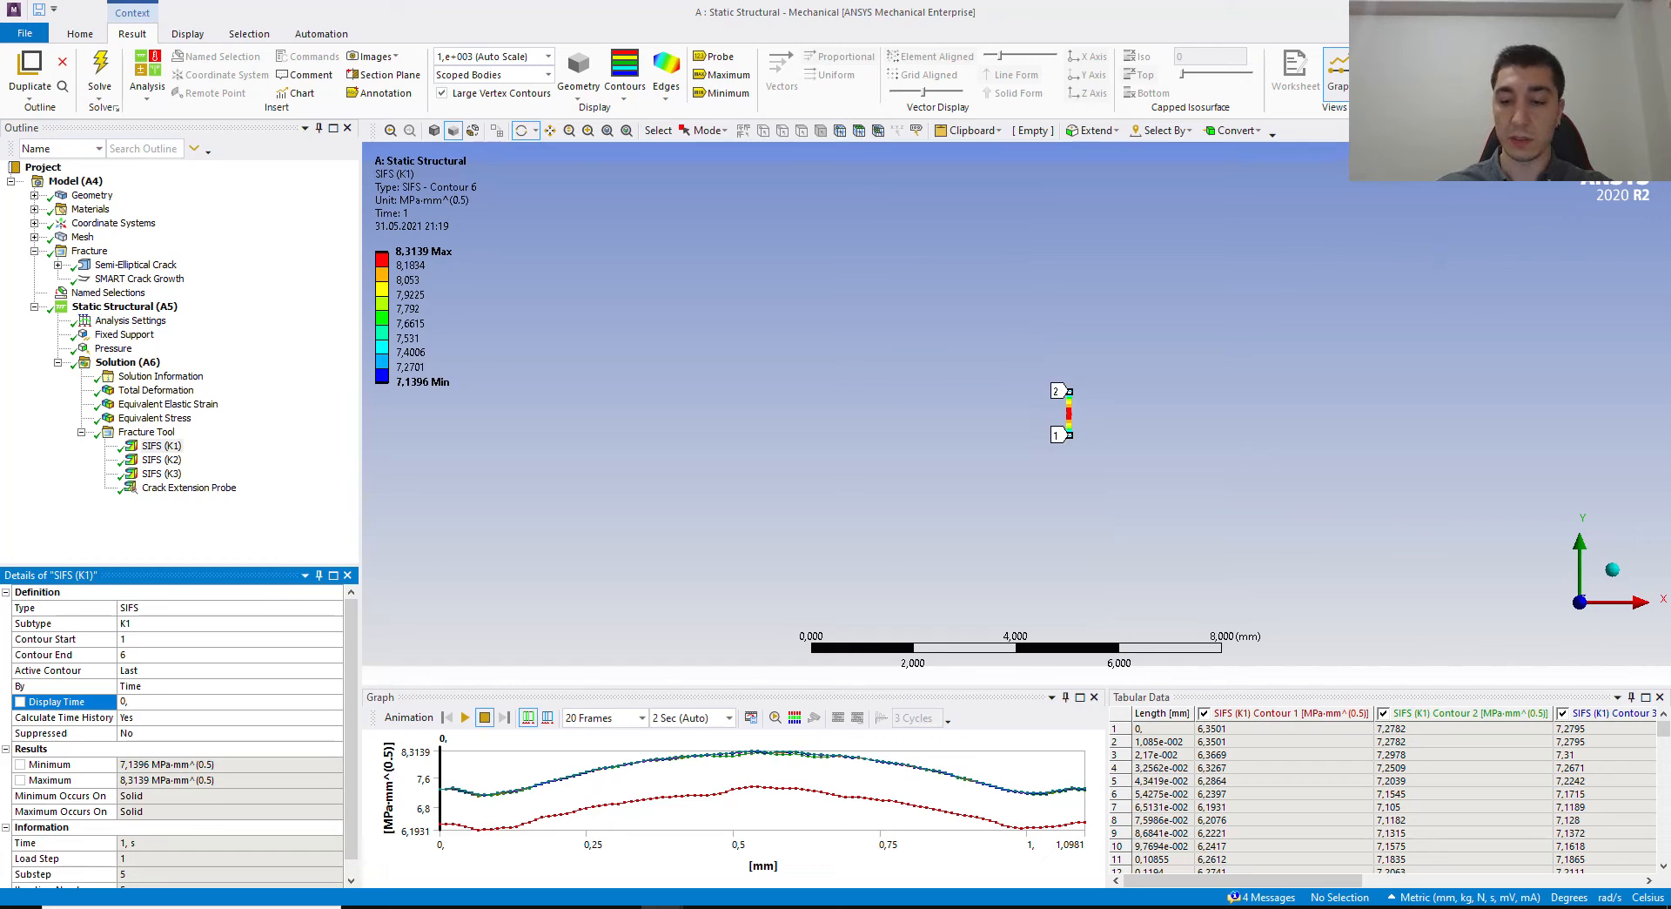
pyautogui.write('6')
pyautogui.press('Return')
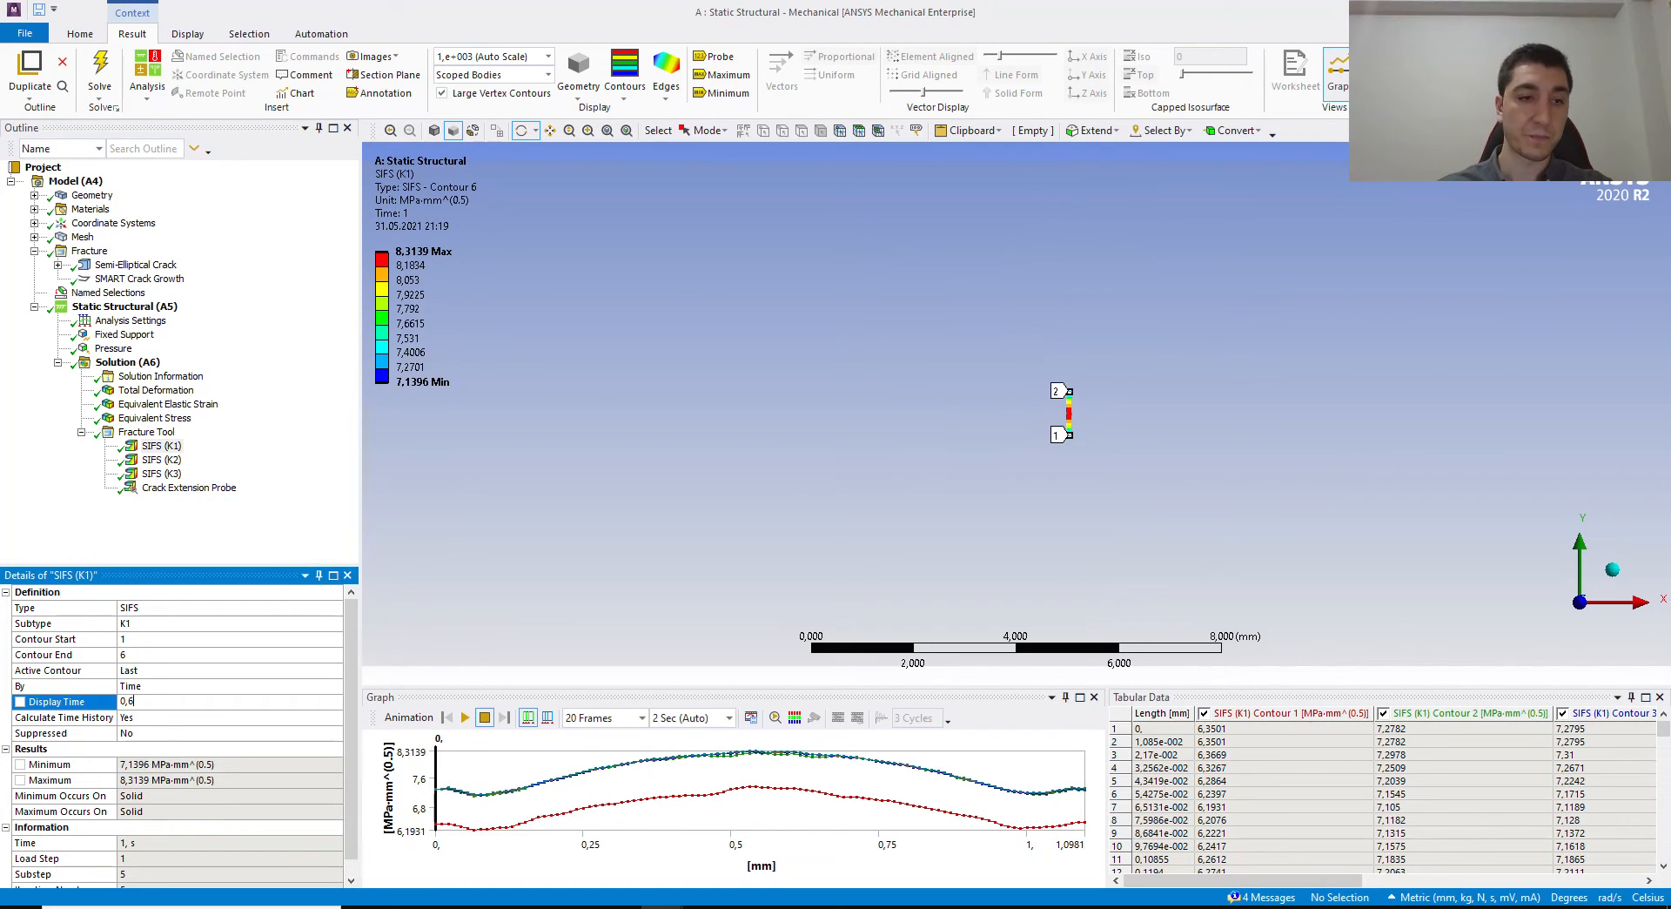
pyautogui.rightClick(166, 452)
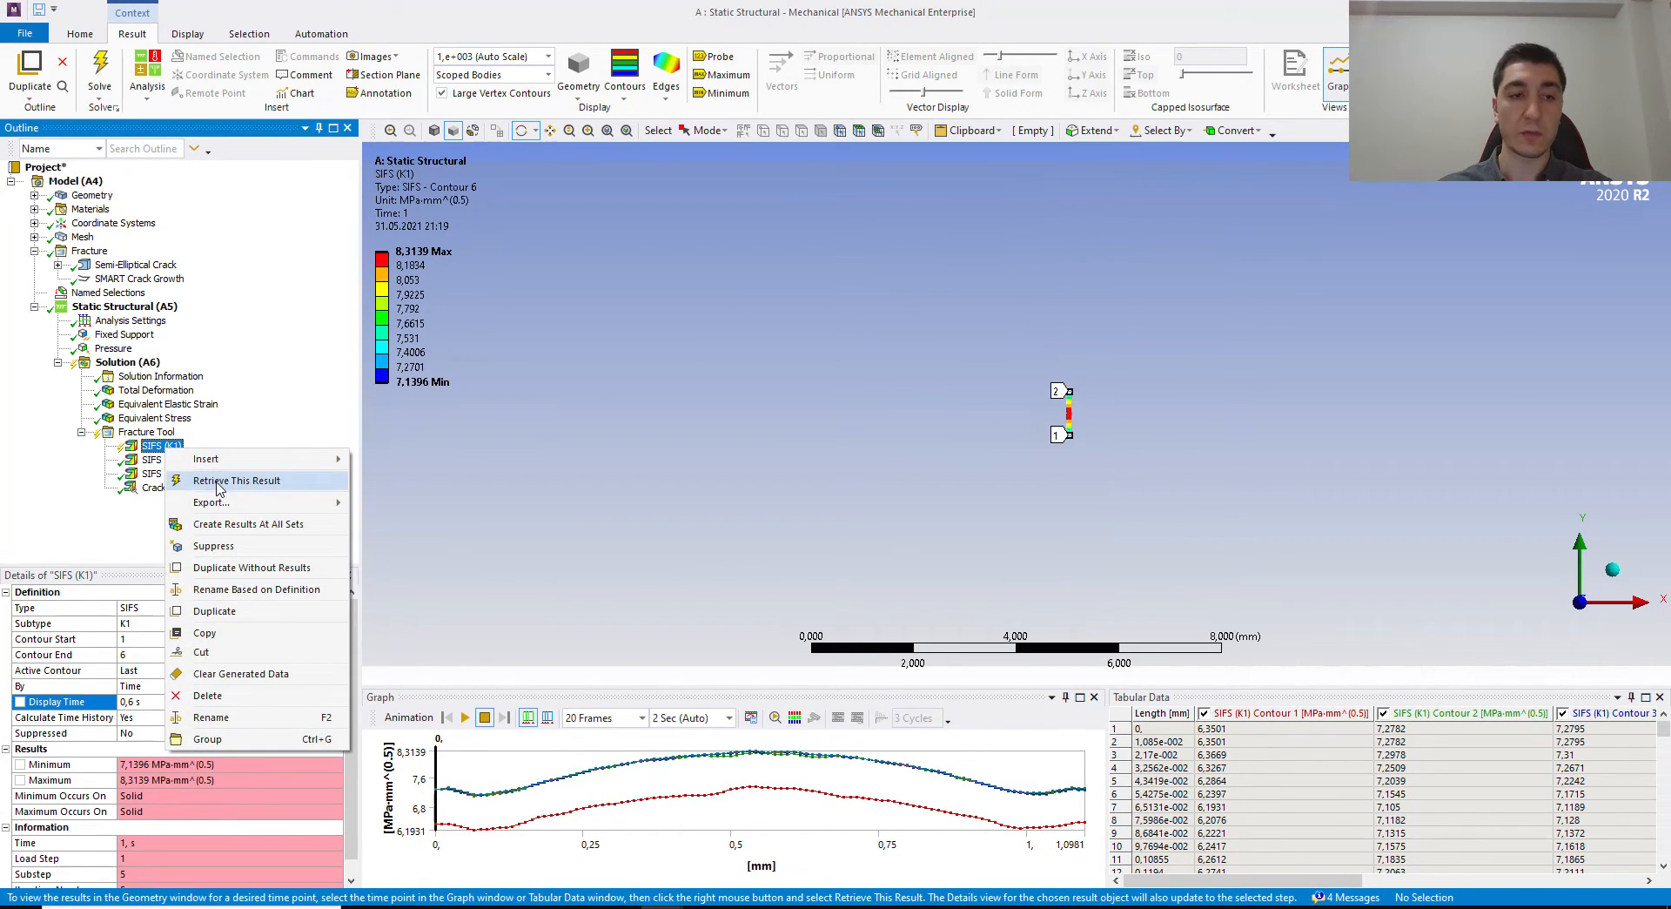
pyautogui.click(220, 485)
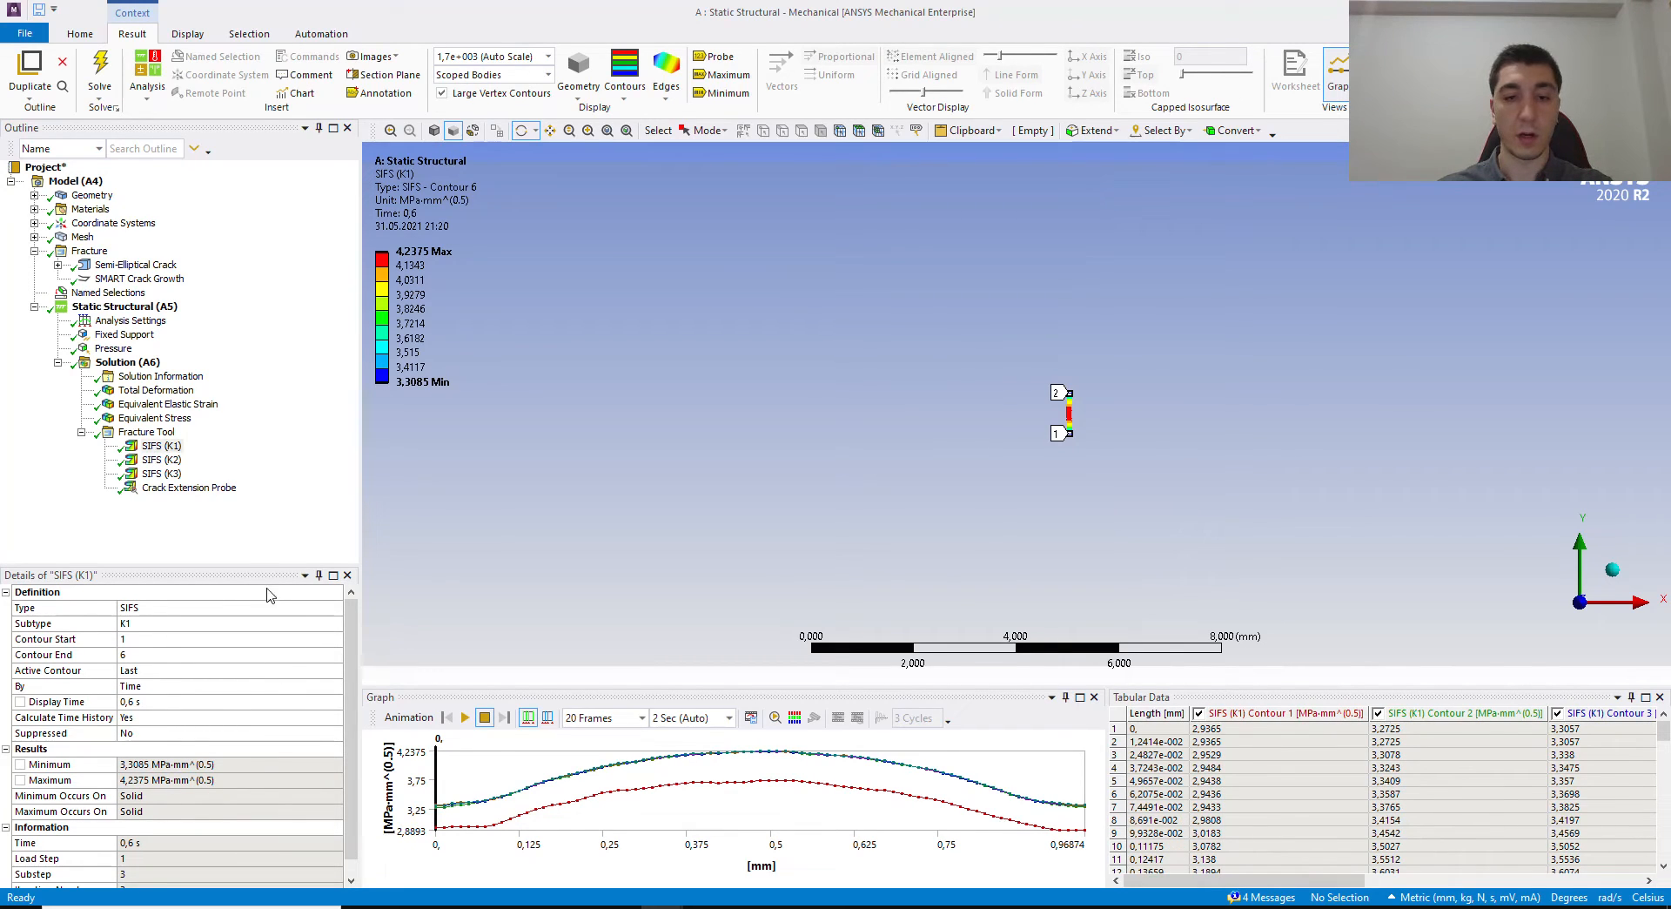
# Step: Compare the SIFS (K1) result with the SMART Crack Growth critical rate and the Crack Extension Probe
pyautogui.click(168, 449)
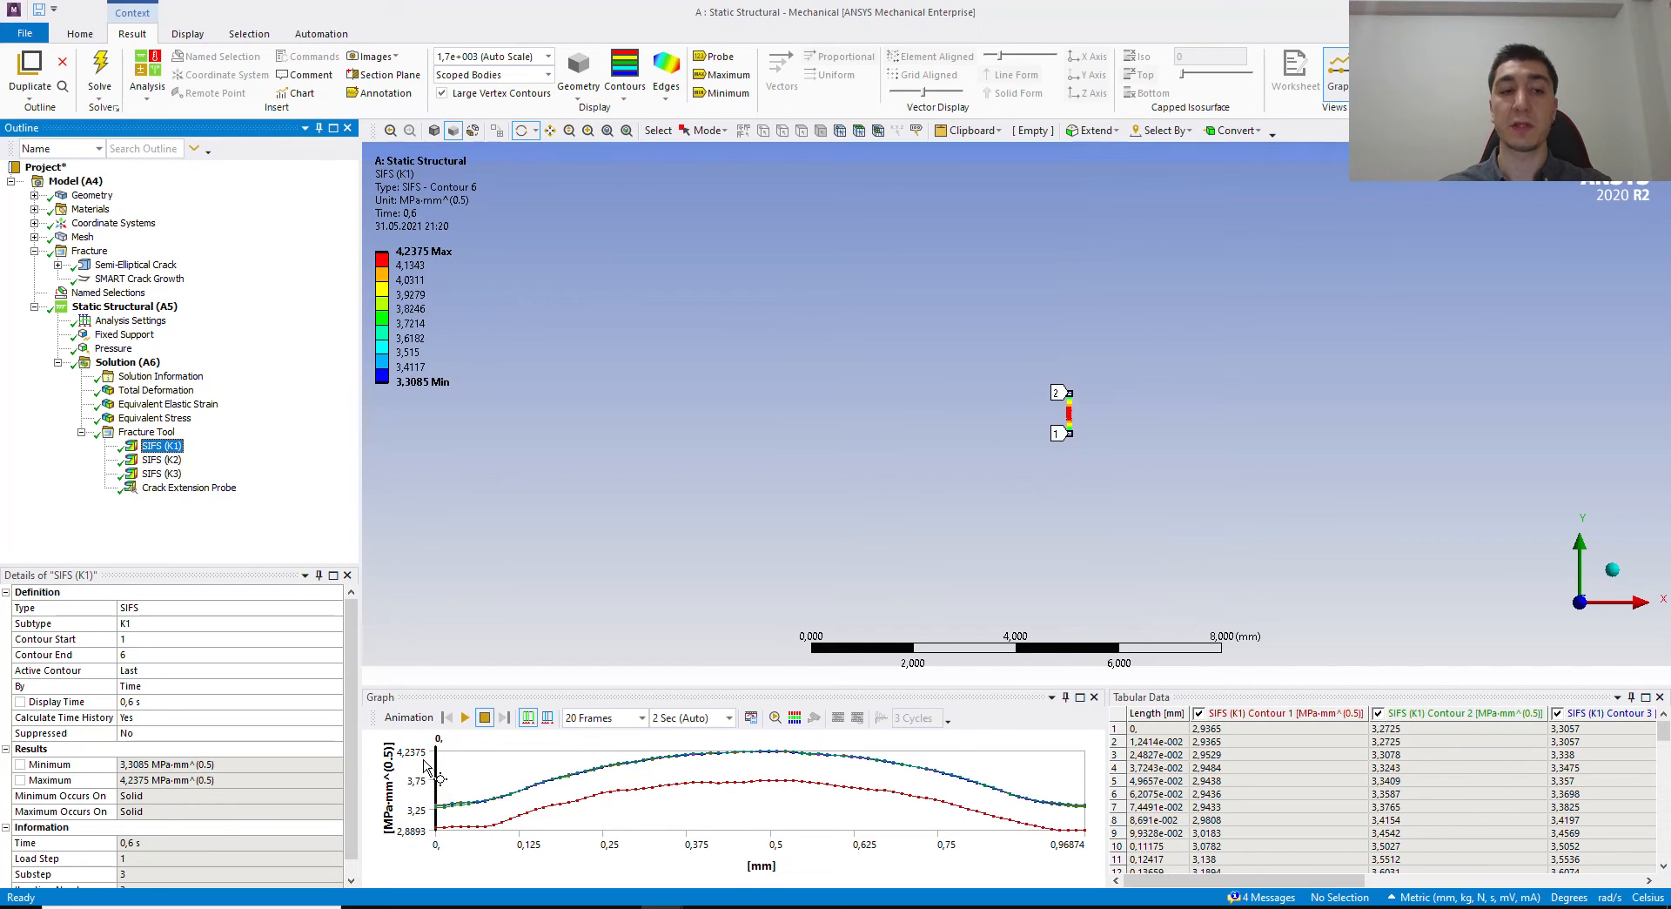
pyautogui.click(139, 279)
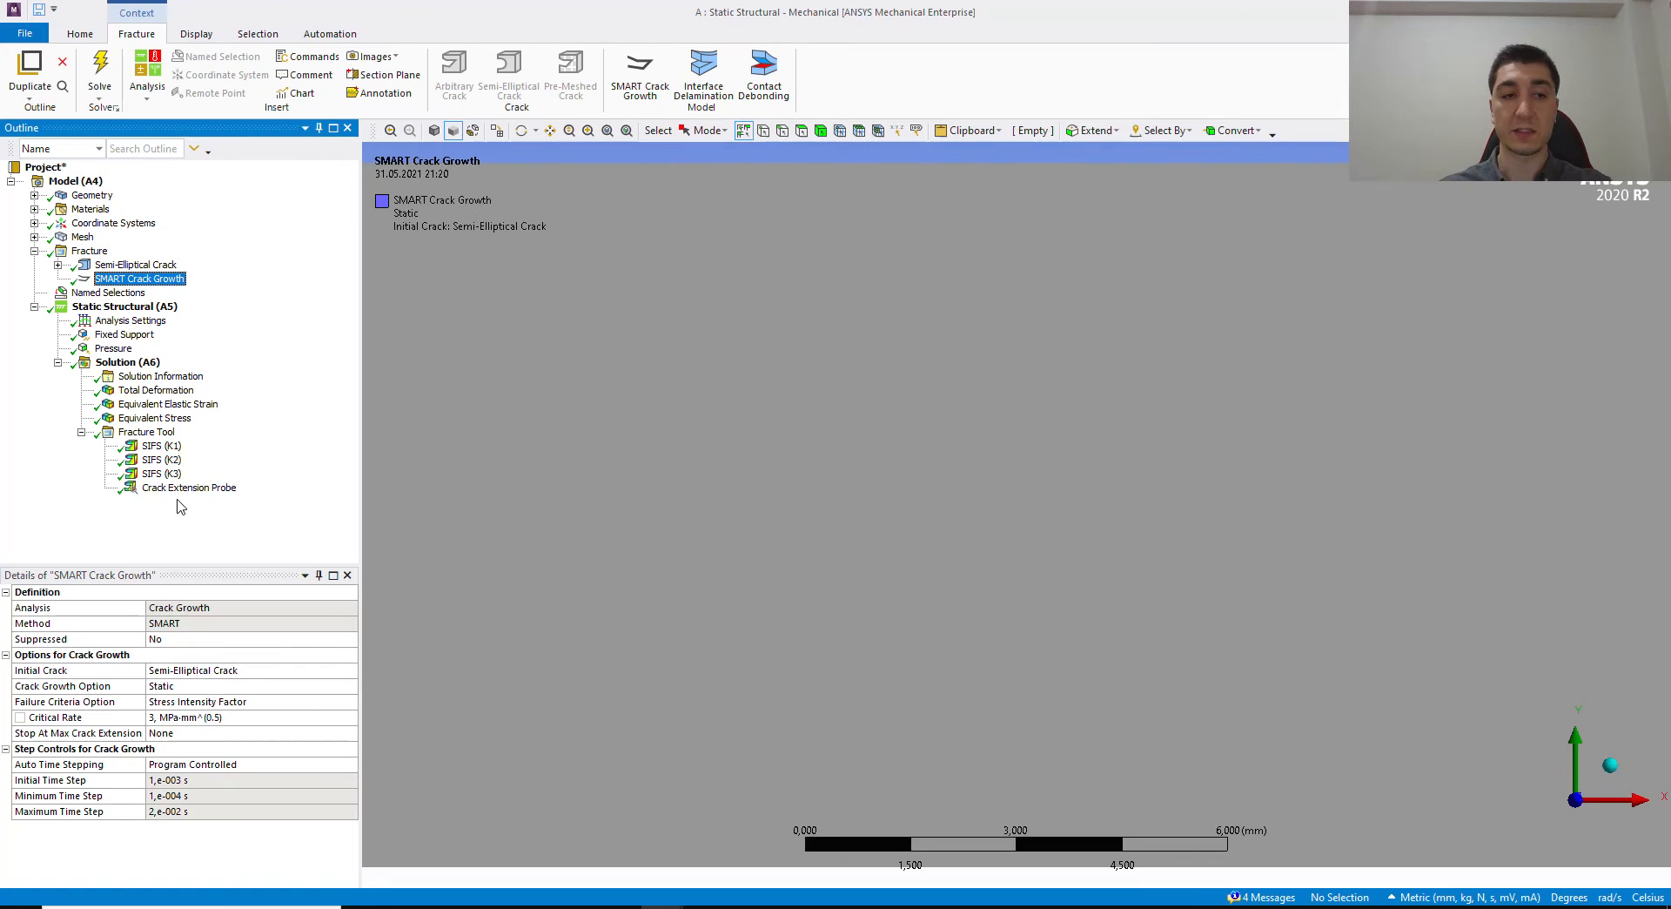
pyautogui.click(161, 445)
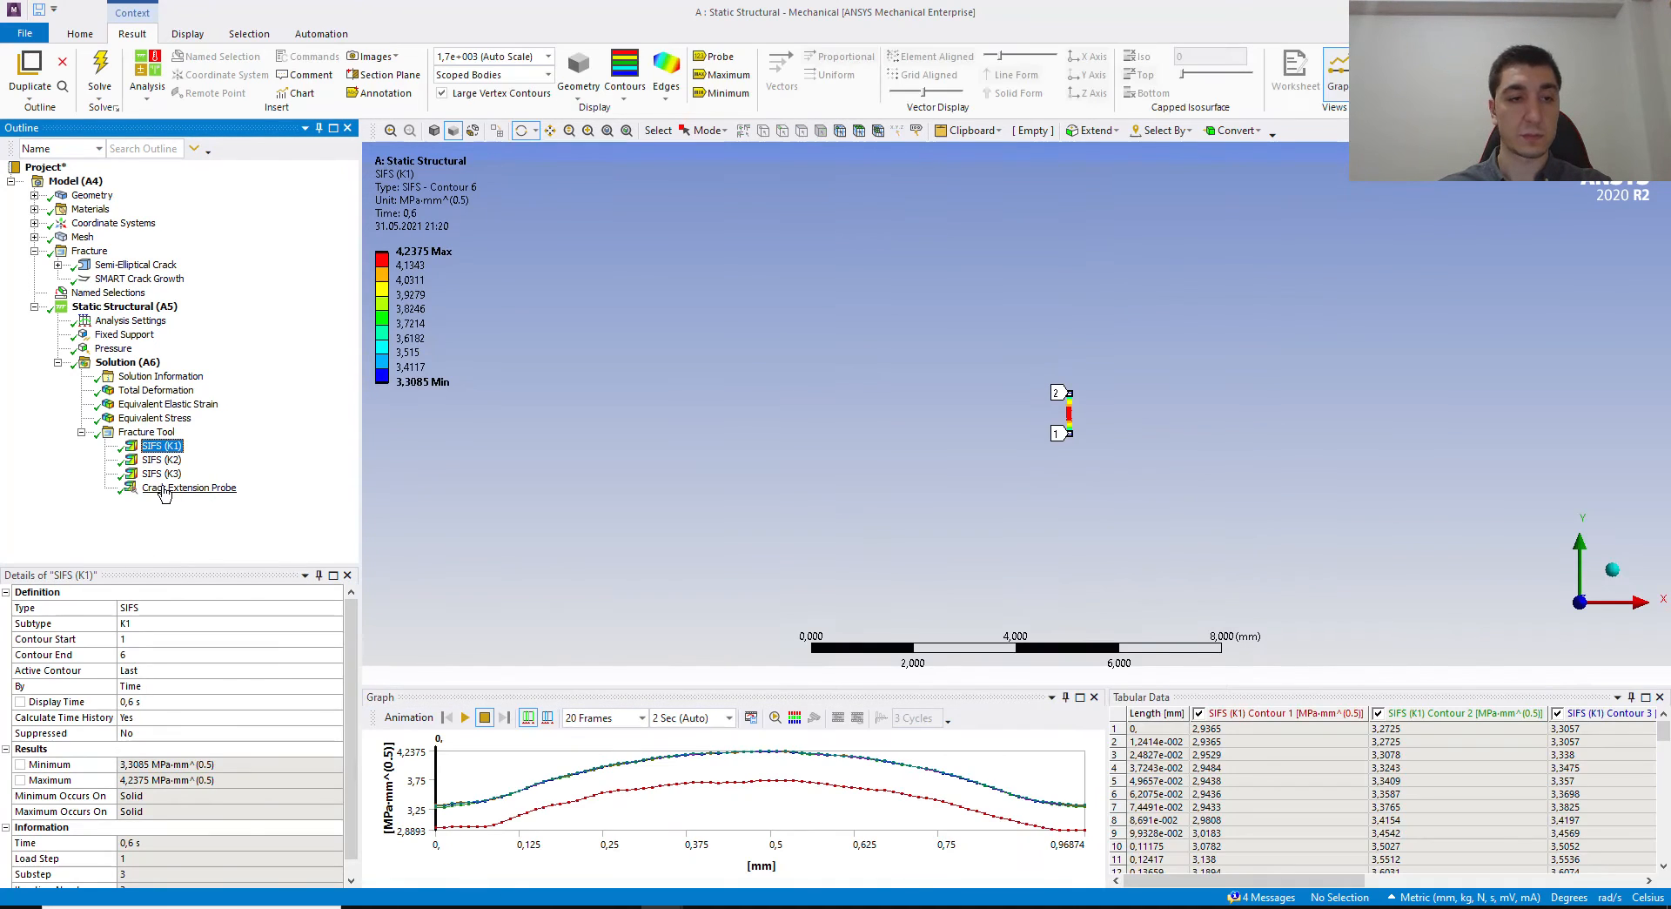
pyautogui.click(163, 488)
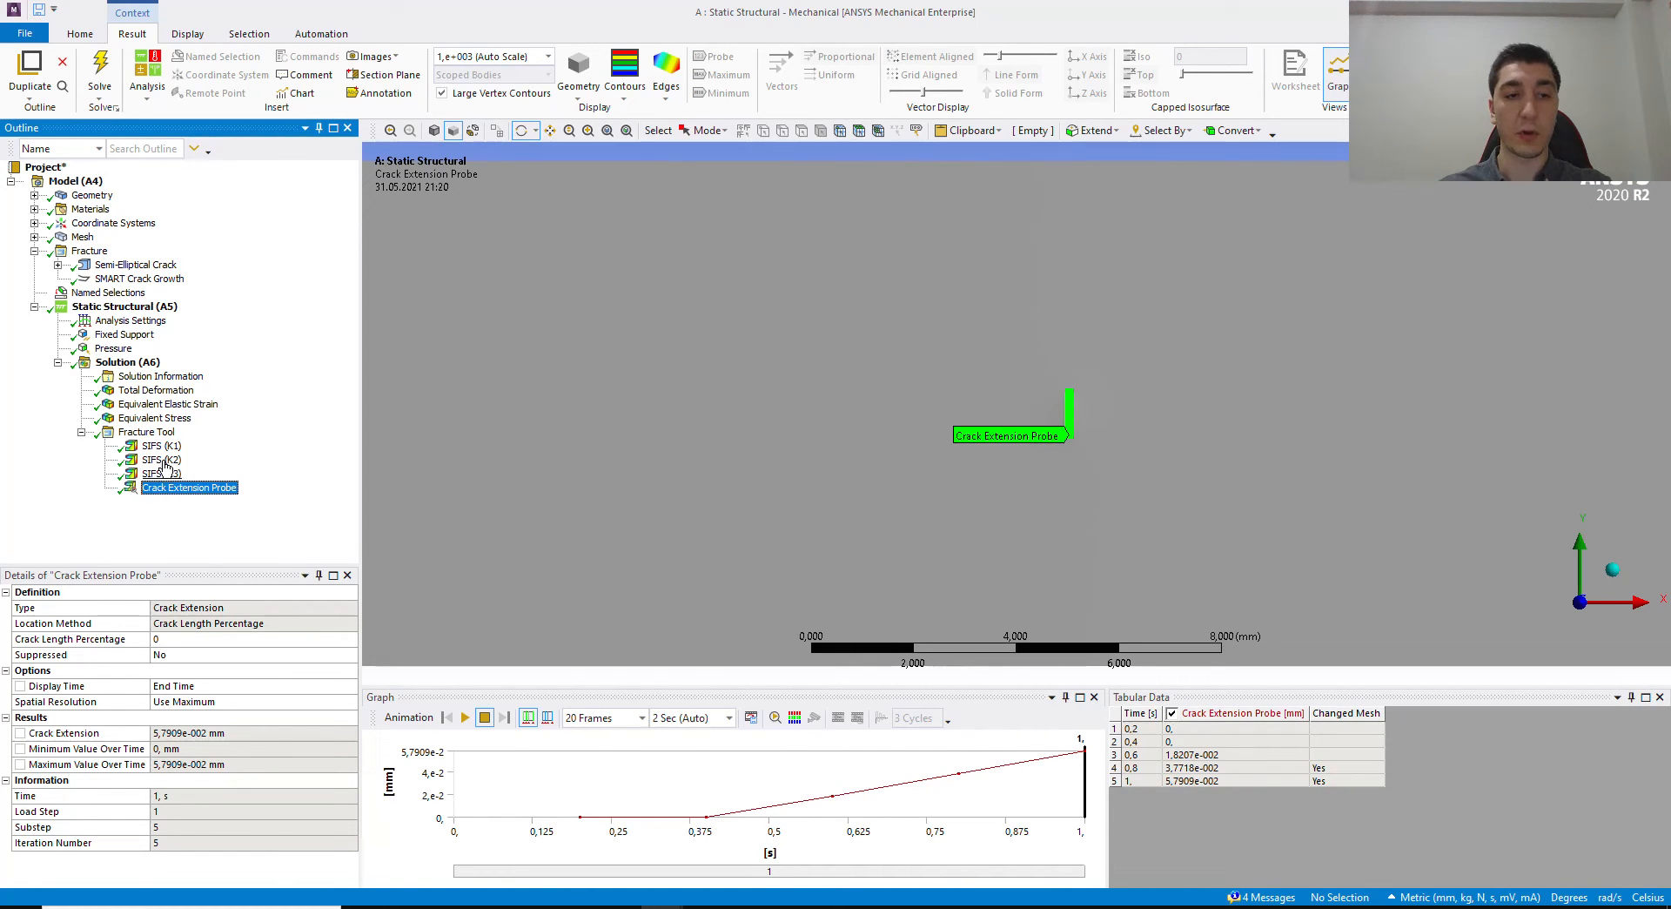
pyautogui.click(161, 446)
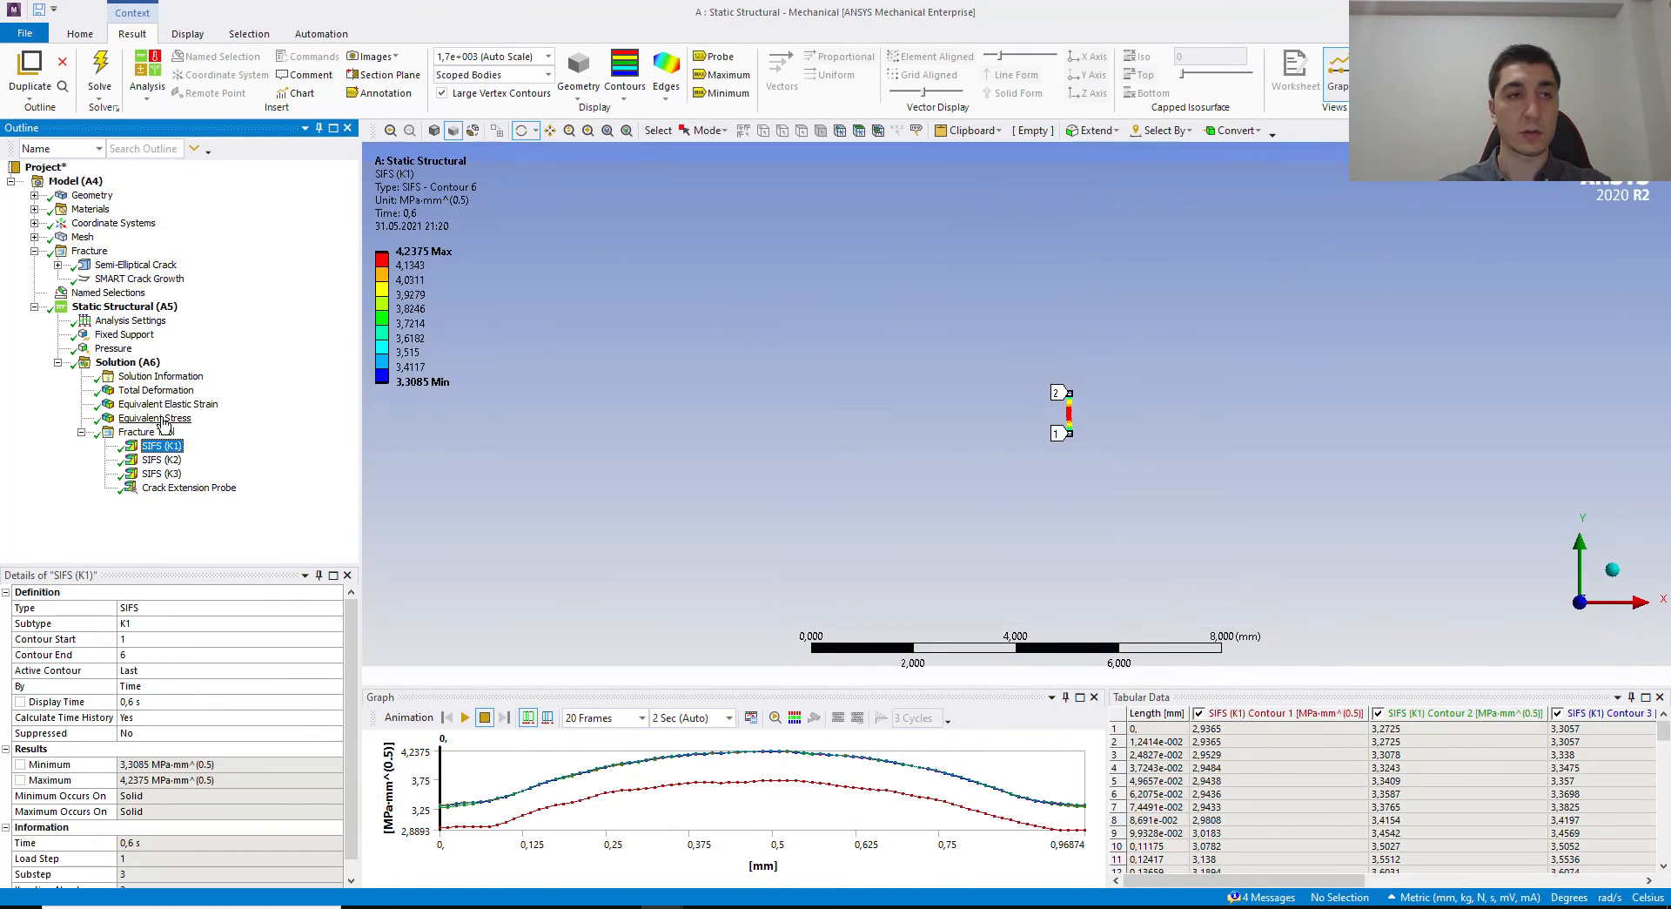
# Step: Switch to the C : 50 substep Mechanical window and check its SMART Crack Growth details and Analysis Settings
pyautogui.moveTo(662, 905)
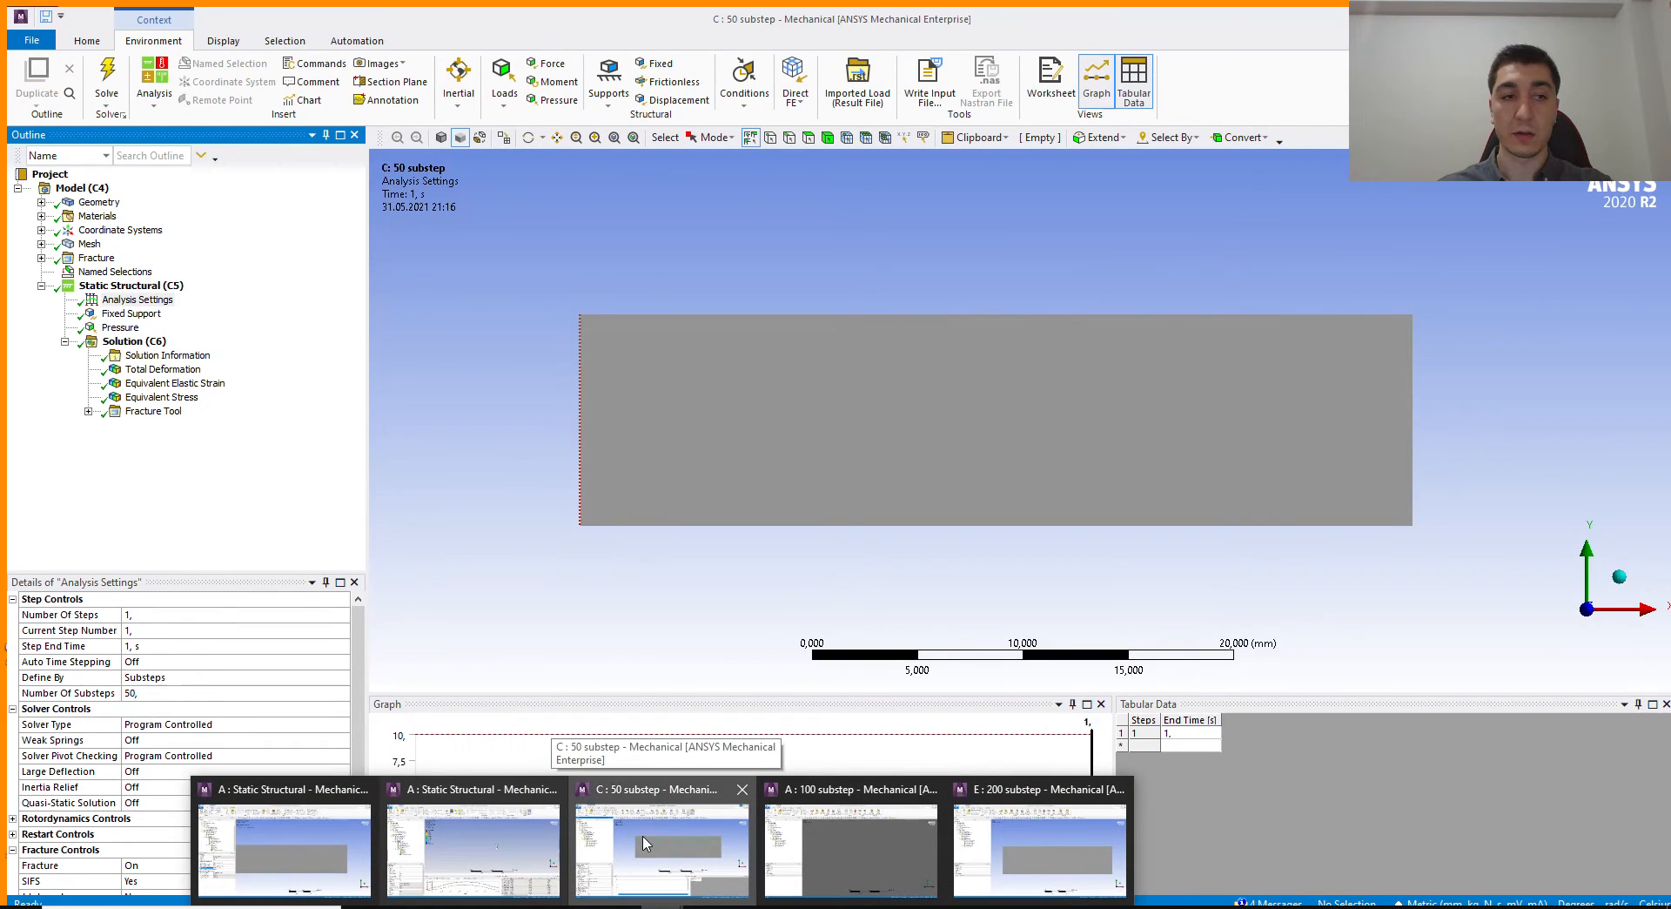
pyautogui.click(644, 843)
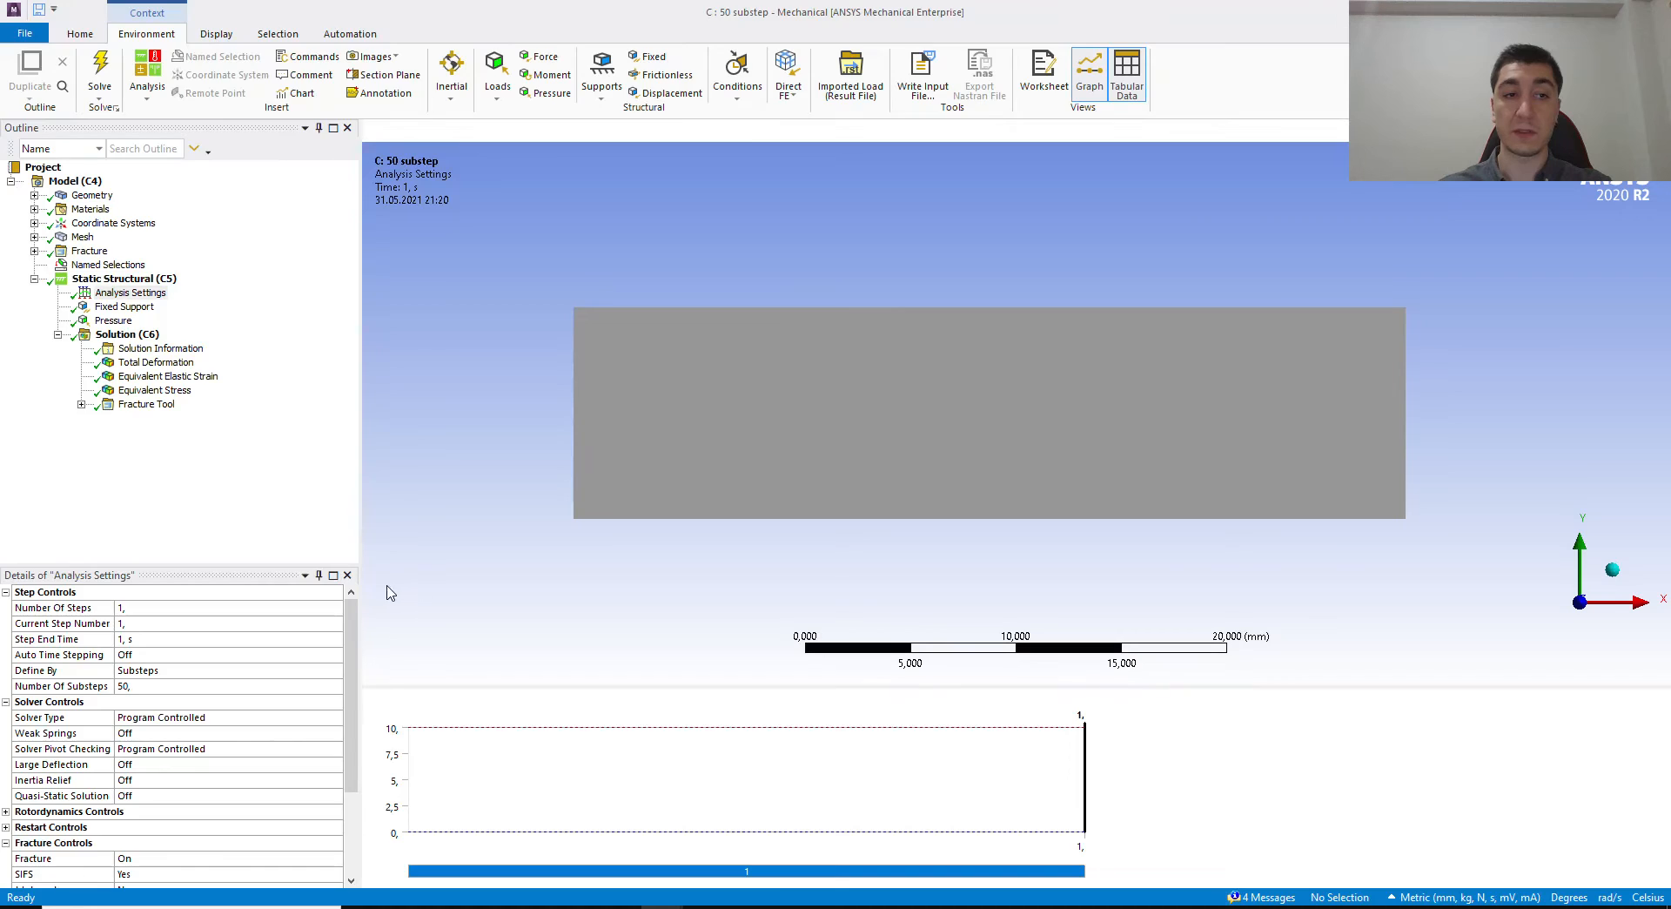
pyautogui.click(34, 251)
pyautogui.click(83, 268)
pyautogui.click(88, 278)
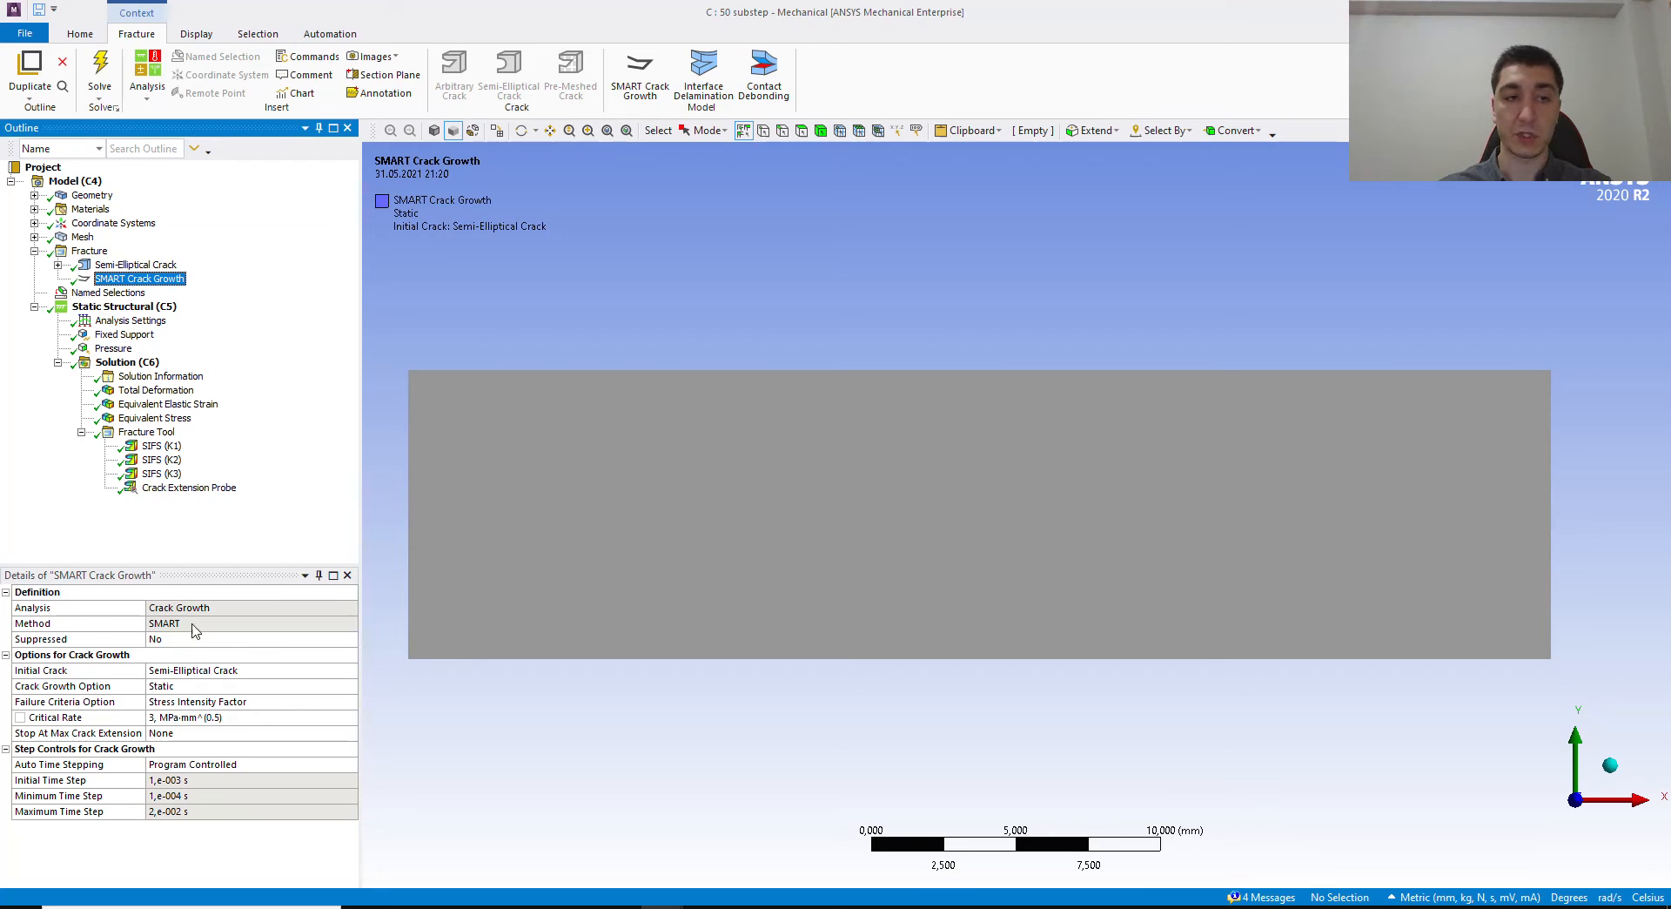
pyautogui.click(131, 320)
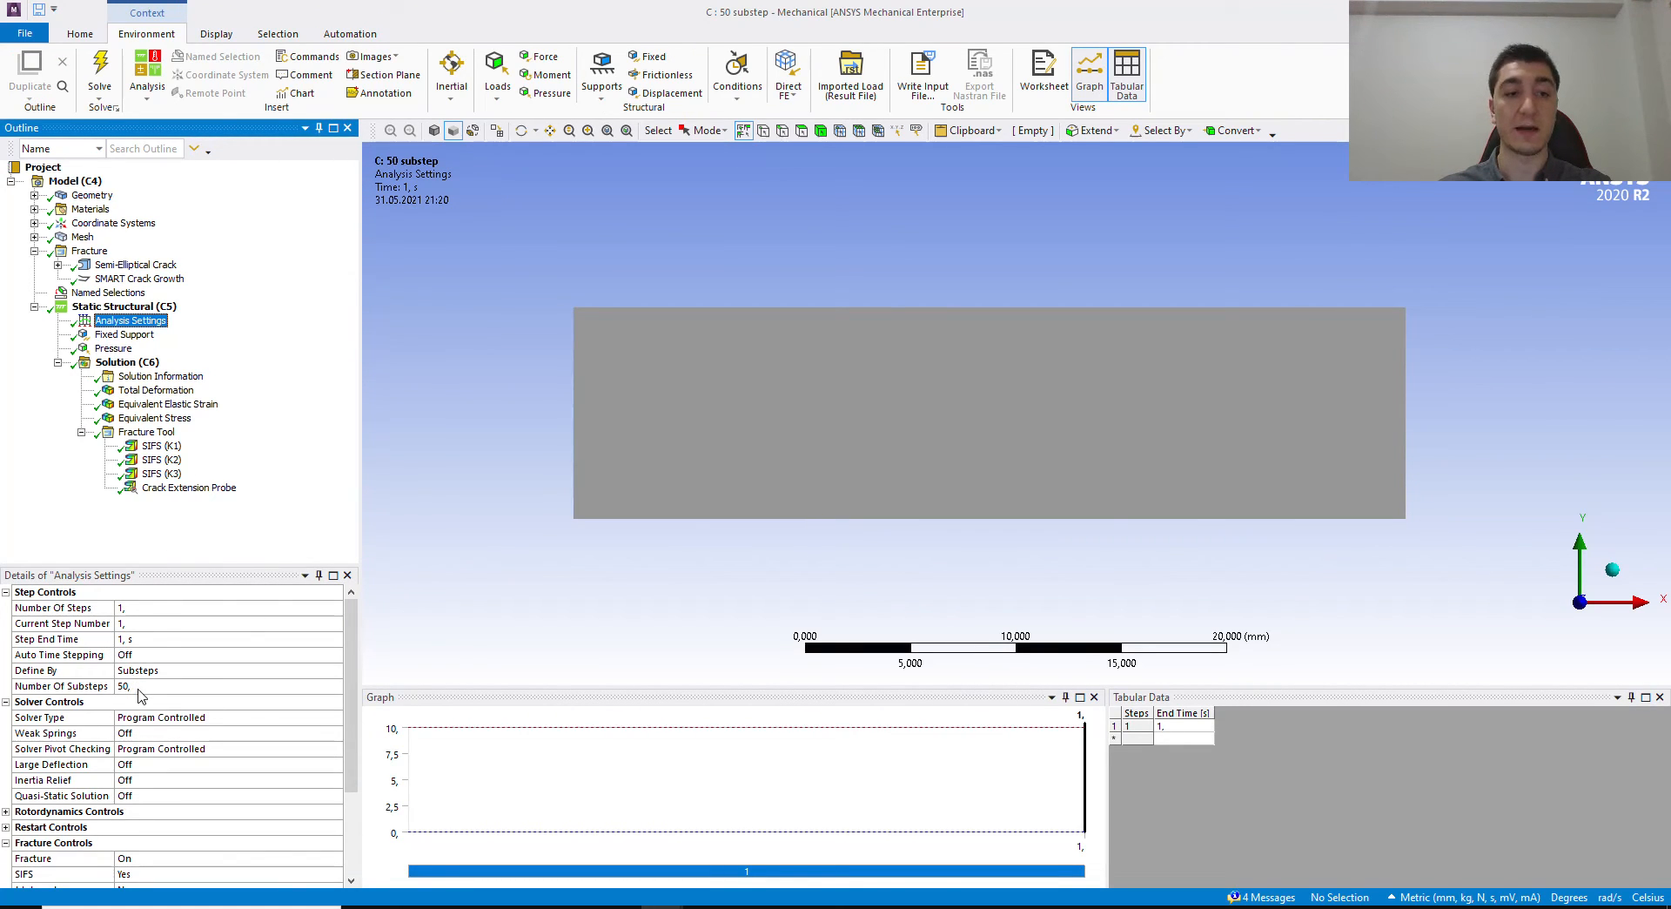
# Step: Show the 50-substep model's Crack Extension Probe with an enlarged graph area and examine crack extension over time in the table
pyautogui.click(175, 489)
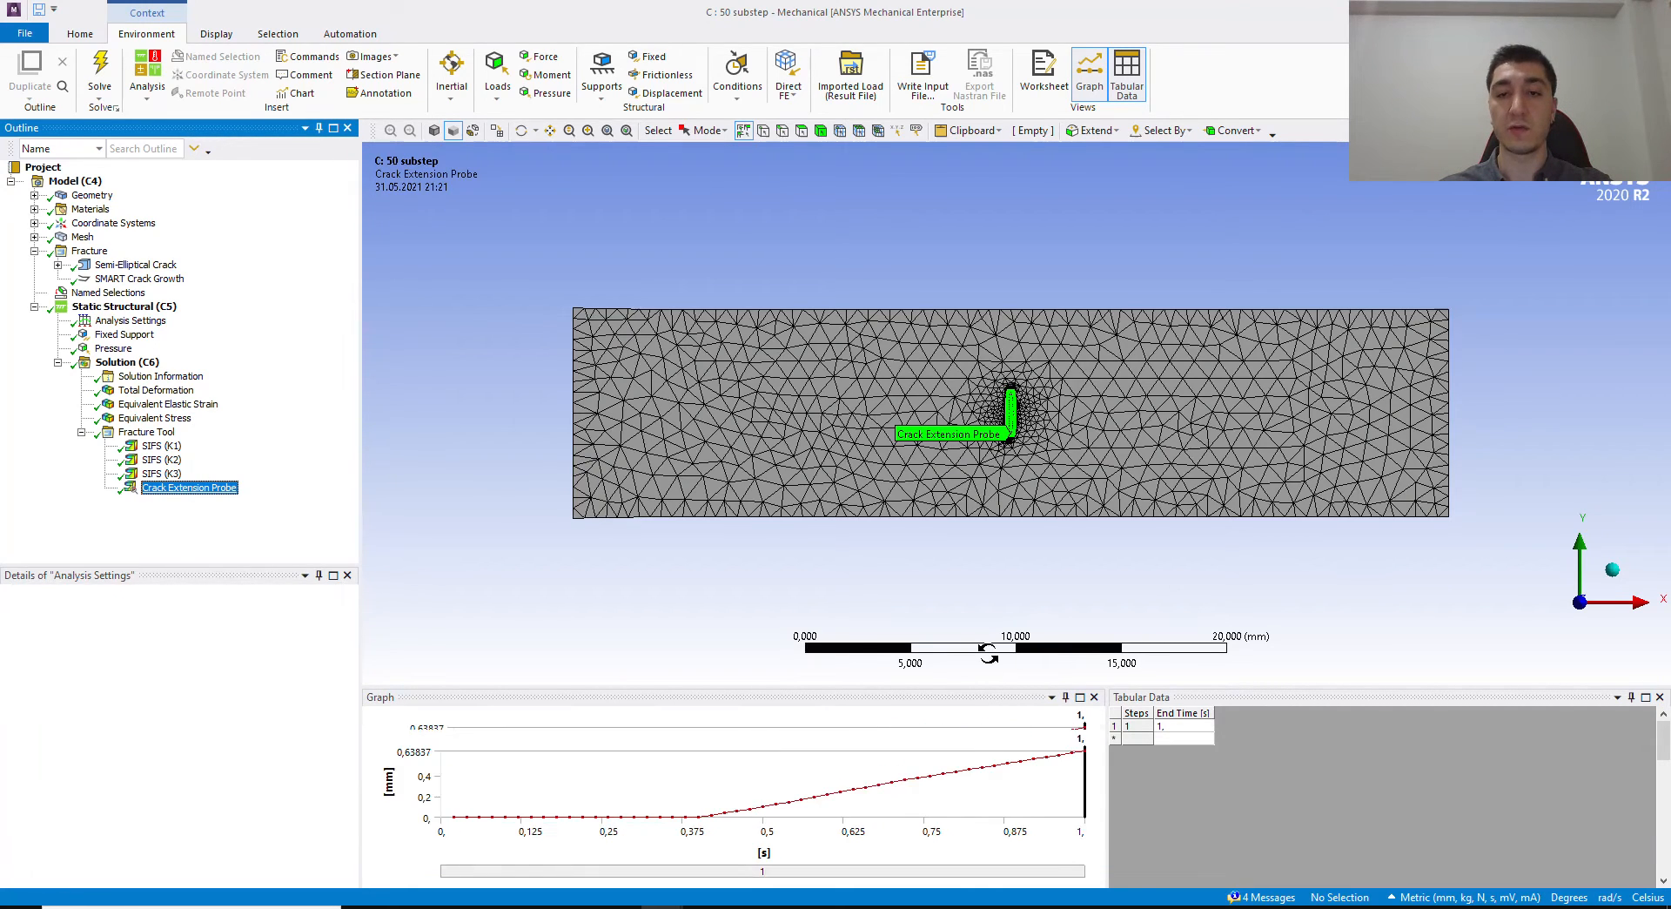
pyautogui.moveTo(1003, 682); pyautogui.dragTo(1003, 604)
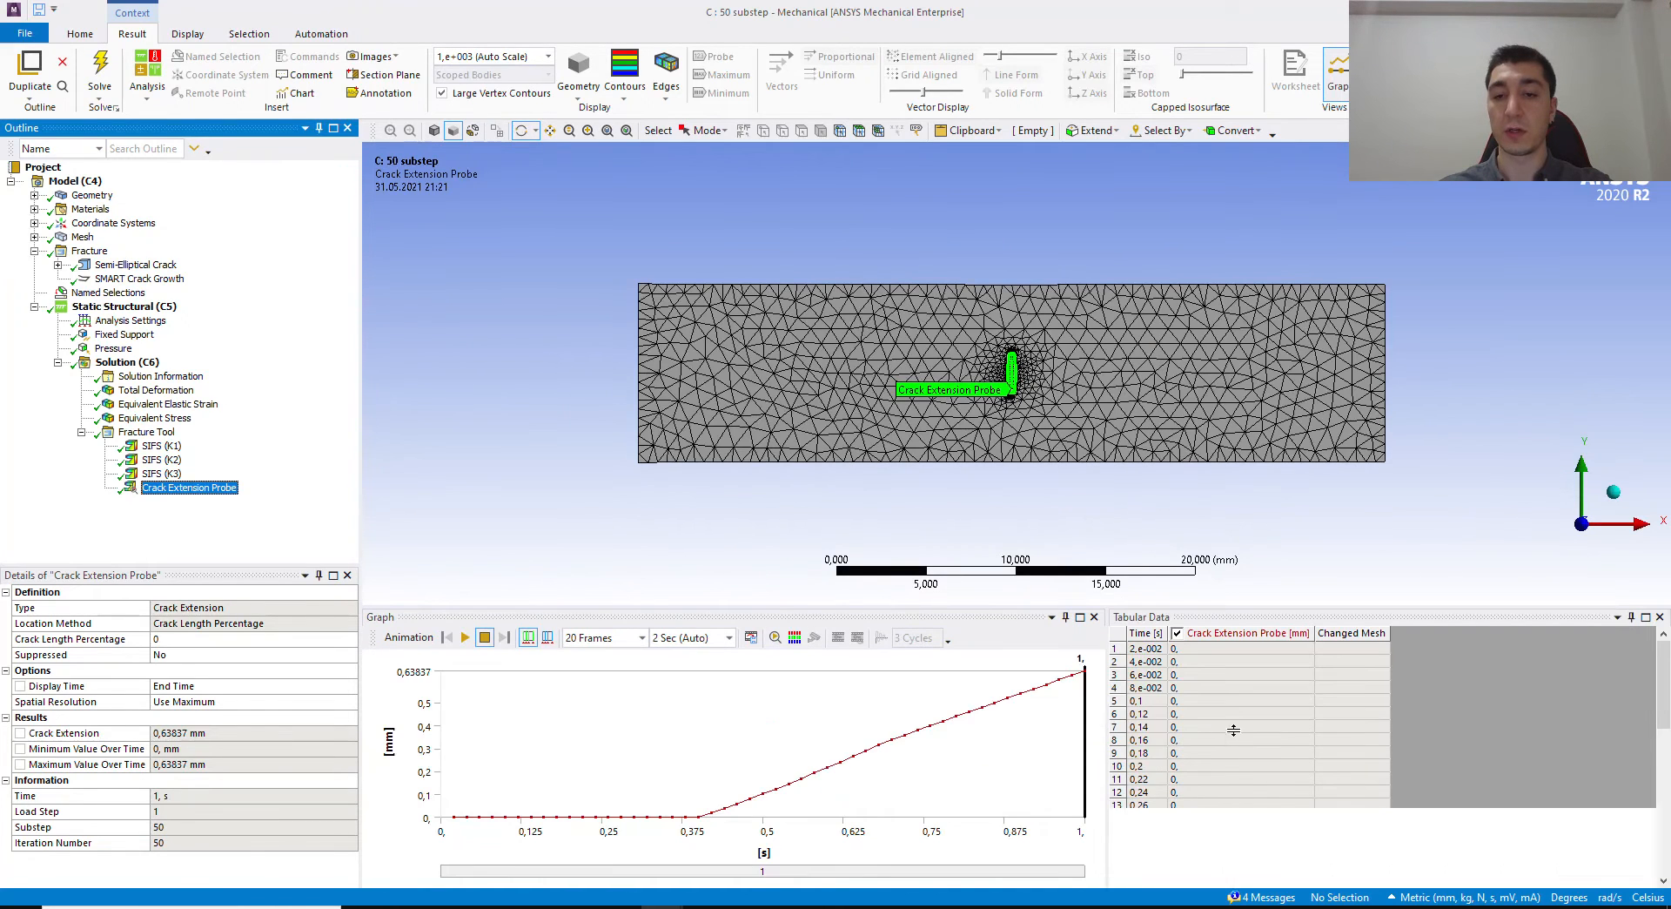
pyautogui.click(1234, 719)
pyautogui.scroll(-8, 1234, 719)
pyautogui.scroll(3, 1235, 719)
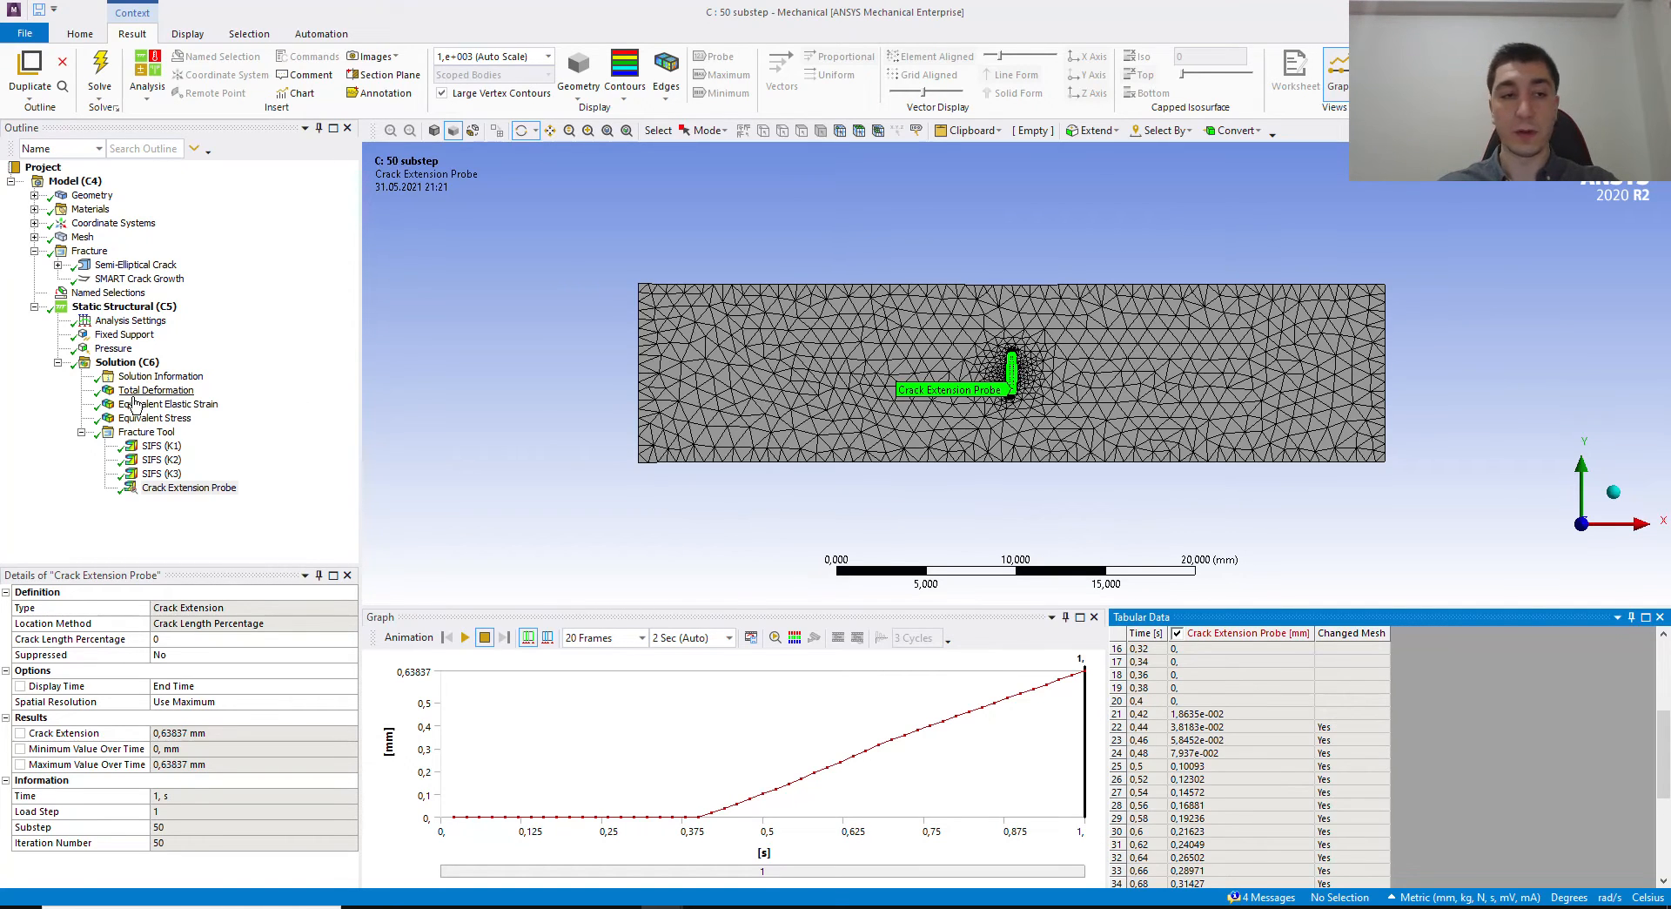
# Step: Define the 50-substep model's SIFS (K1) result by Time and set its active contour to 1
pyautogui.click(162, 445)
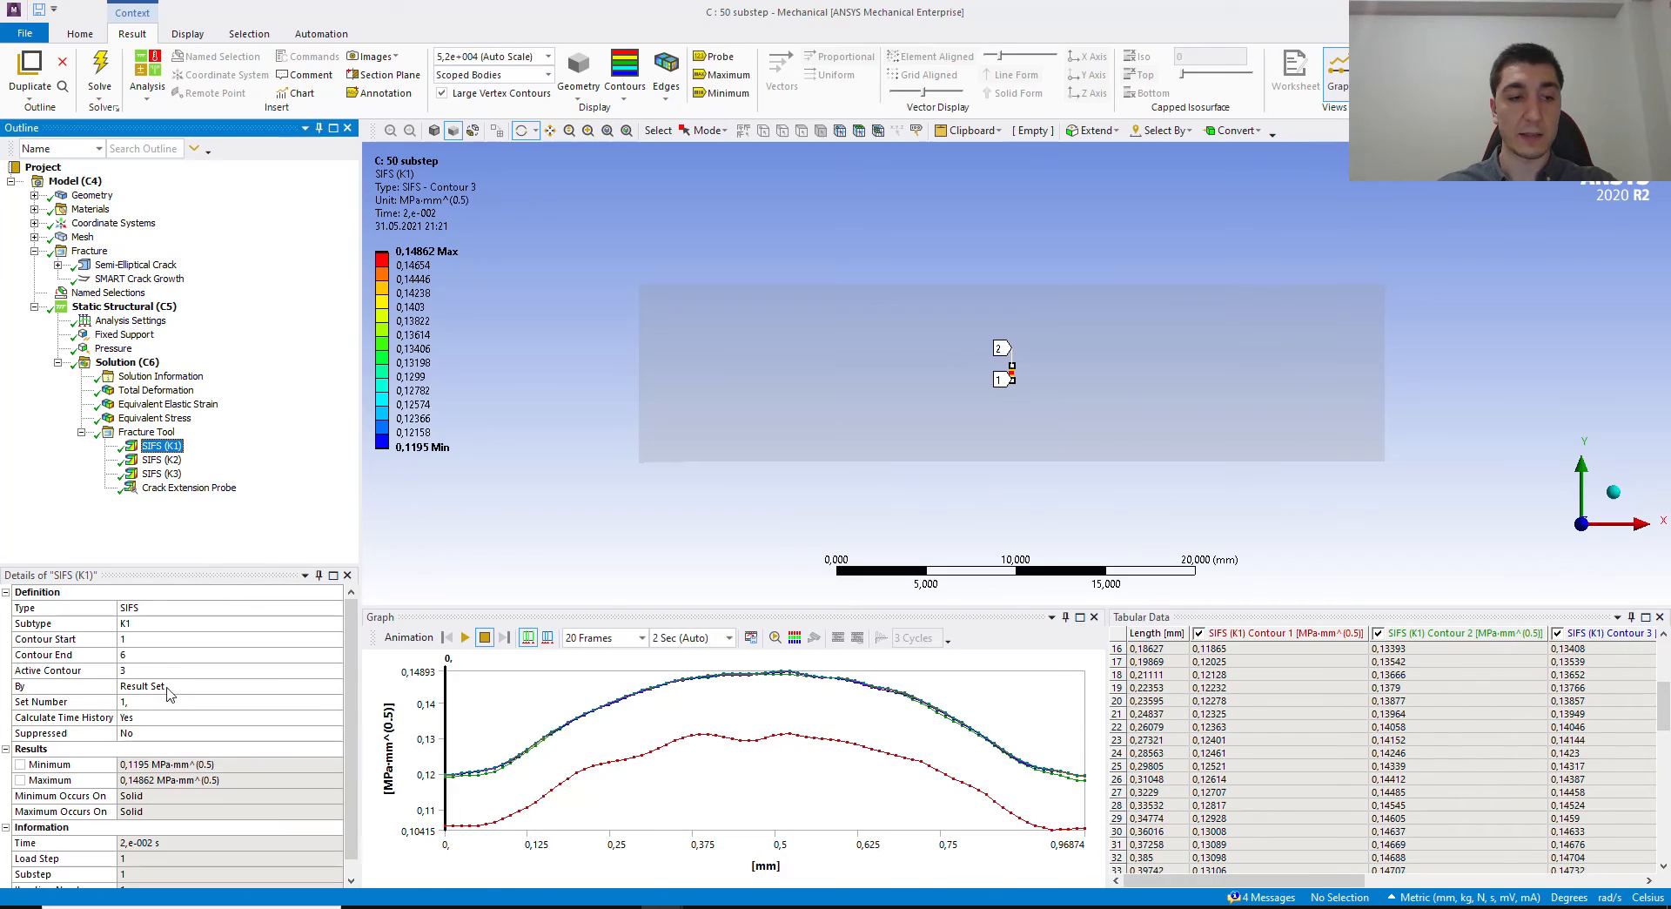
pyautogui.click(148, 686)
pyautogui.click(174, 686)
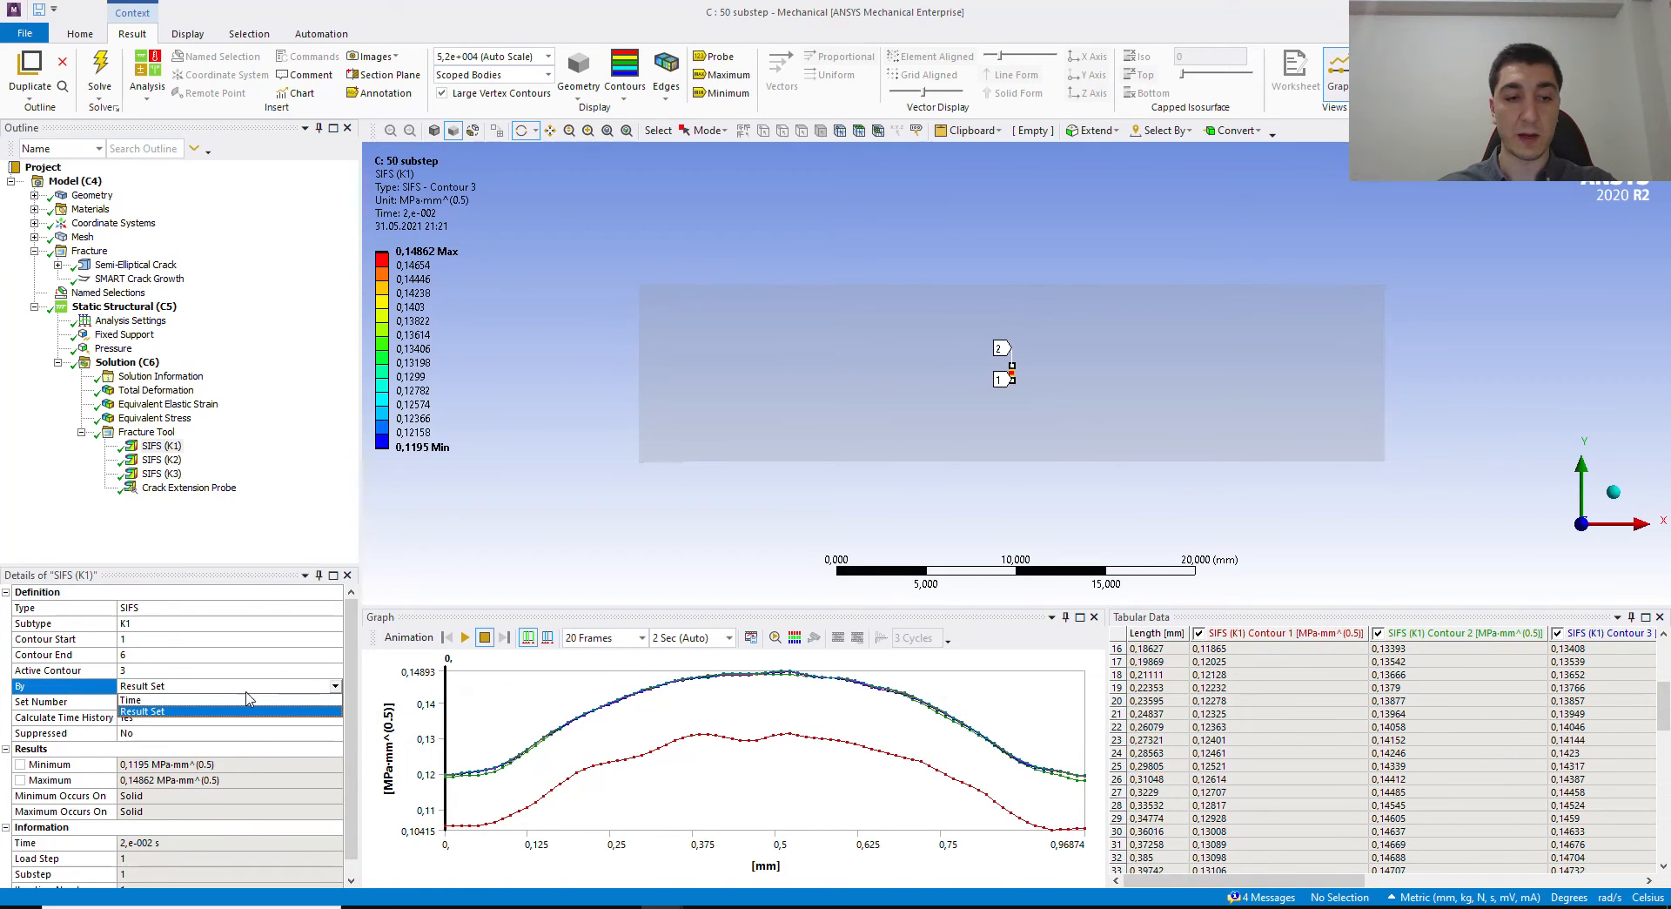
pyautogui.click(185, 701)
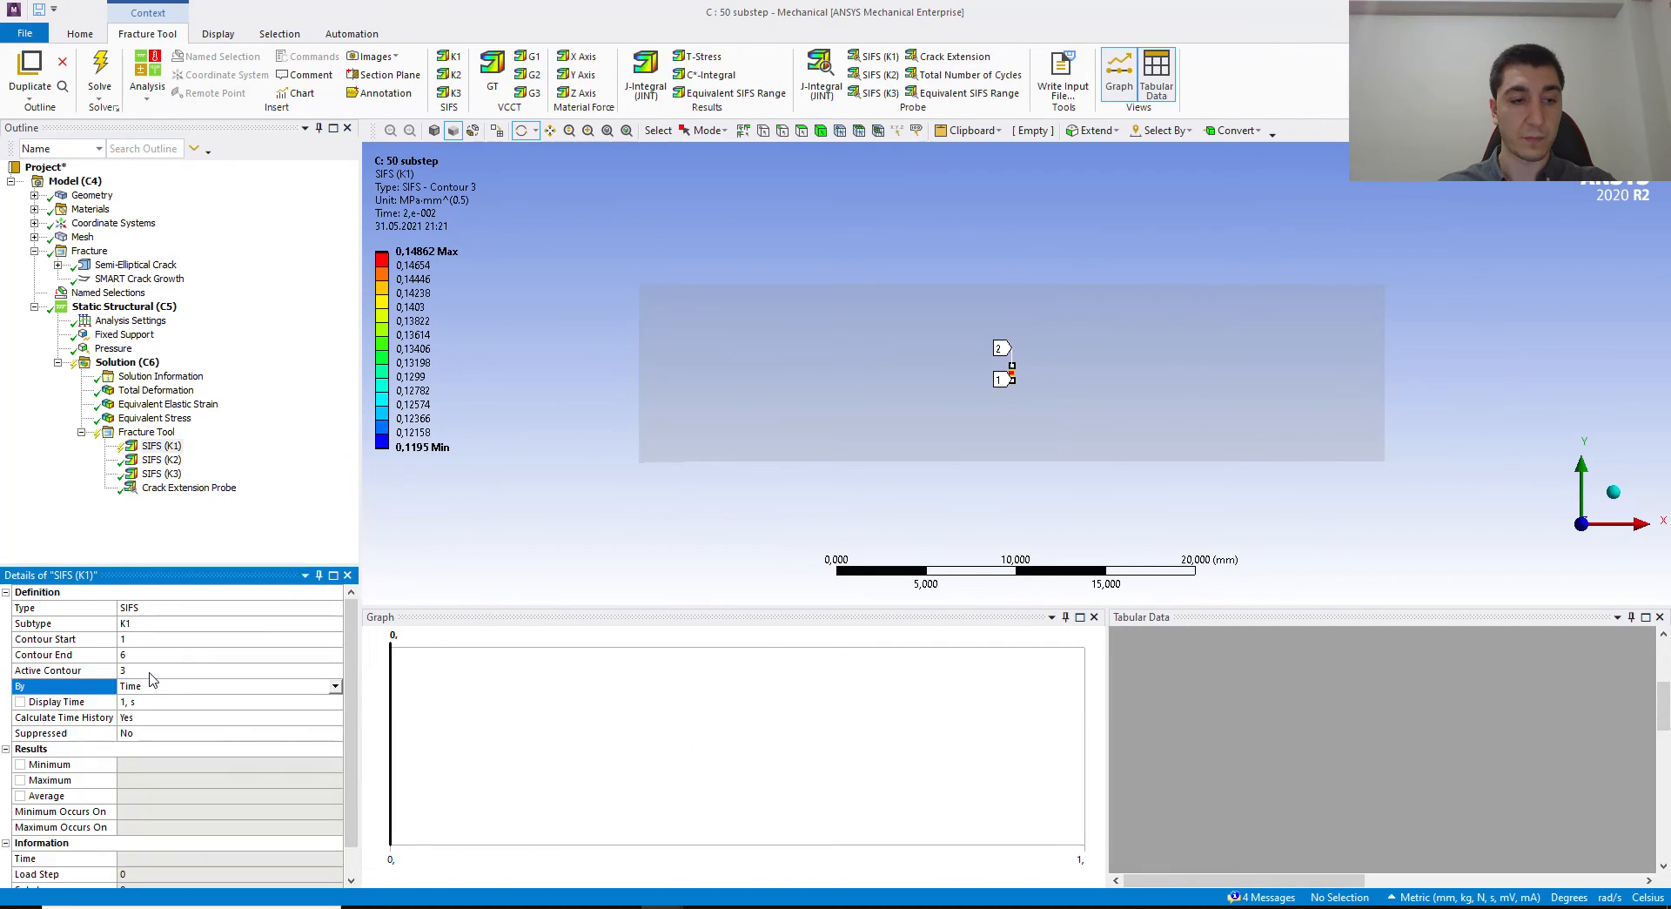
pyautogui.click(150, 668)
pyautogui.write('1')
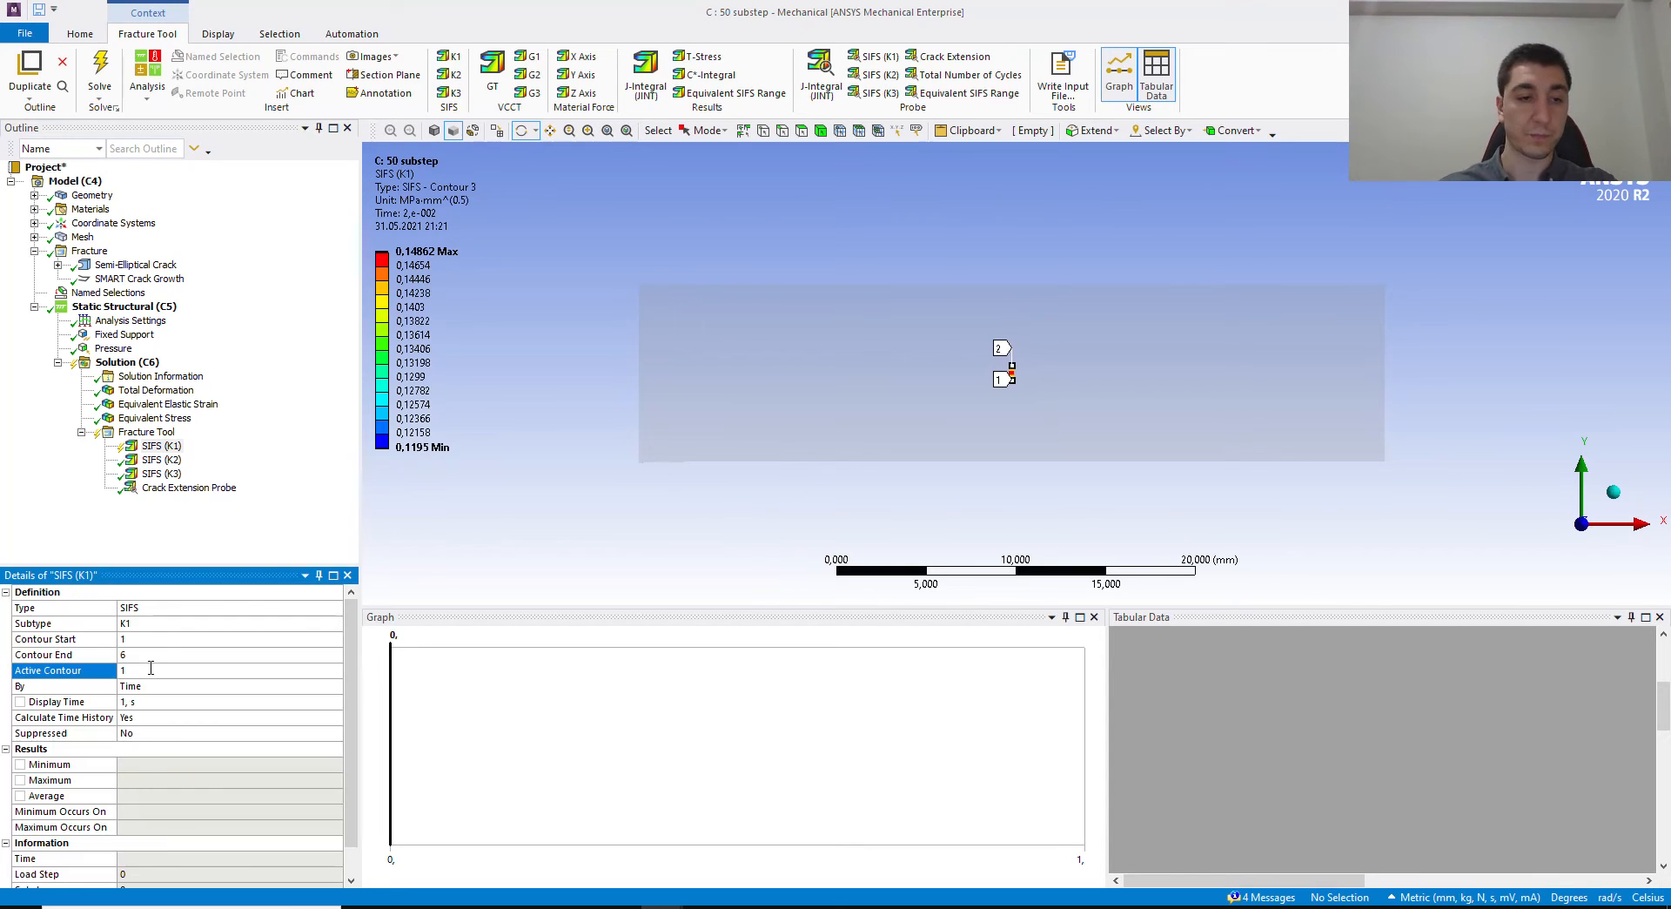
# Step: Set the SIFS (K1) display time to 0,4 s and retrieve the result
pyautogui.click(146, 702)
pyautogui.write('0,4')
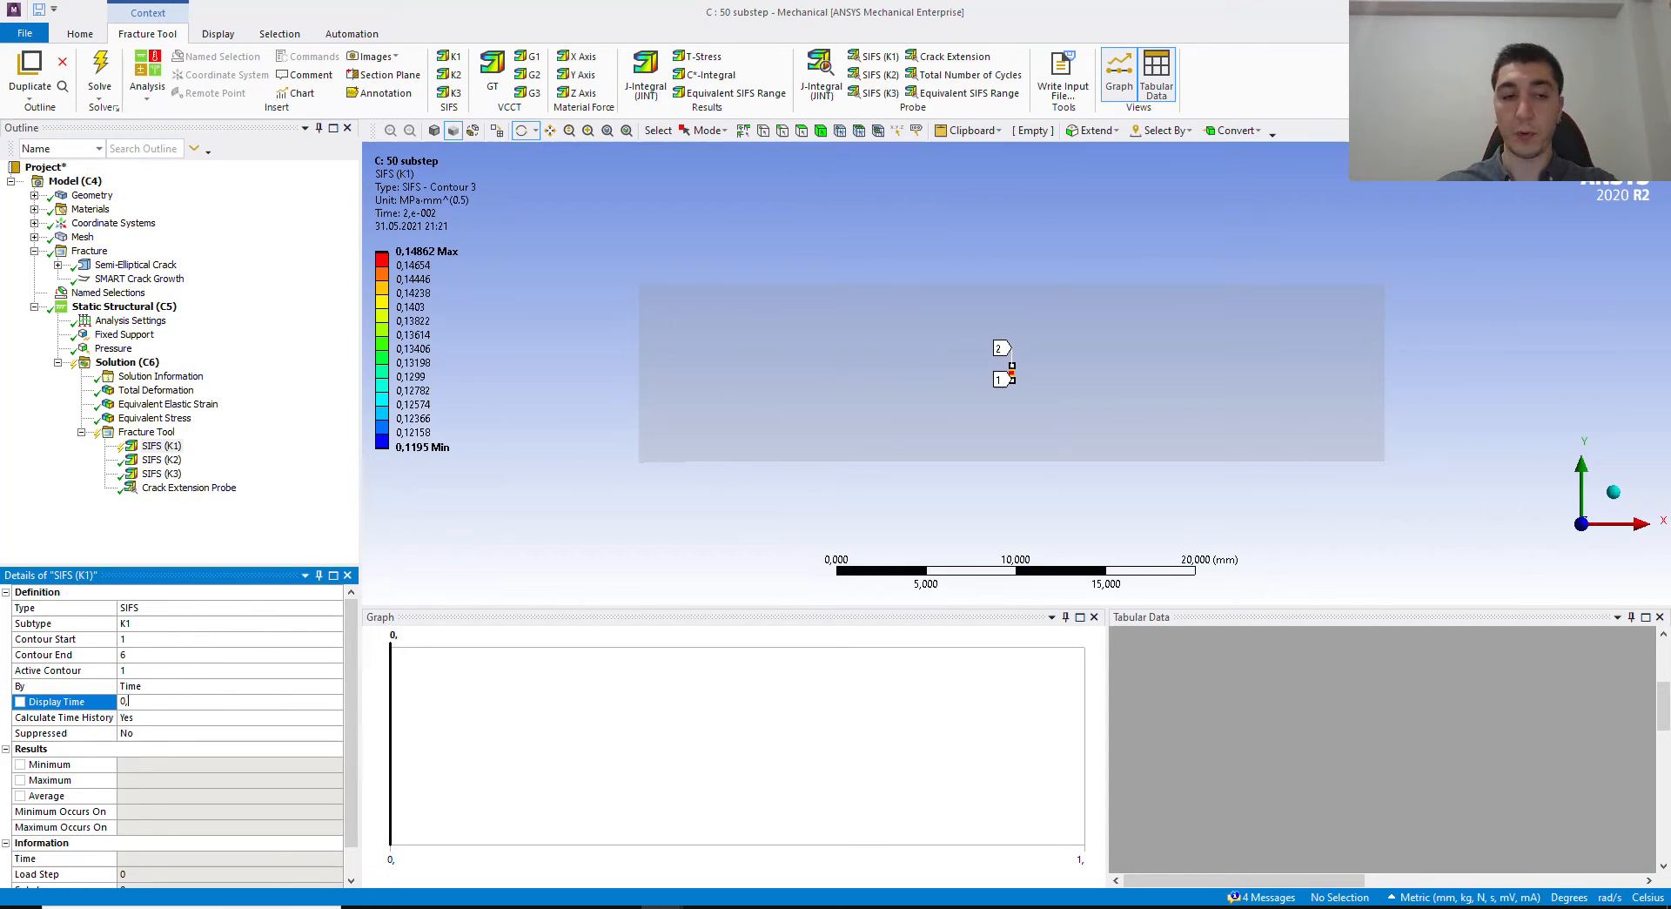
pyautogui.rightClick(149, 448)
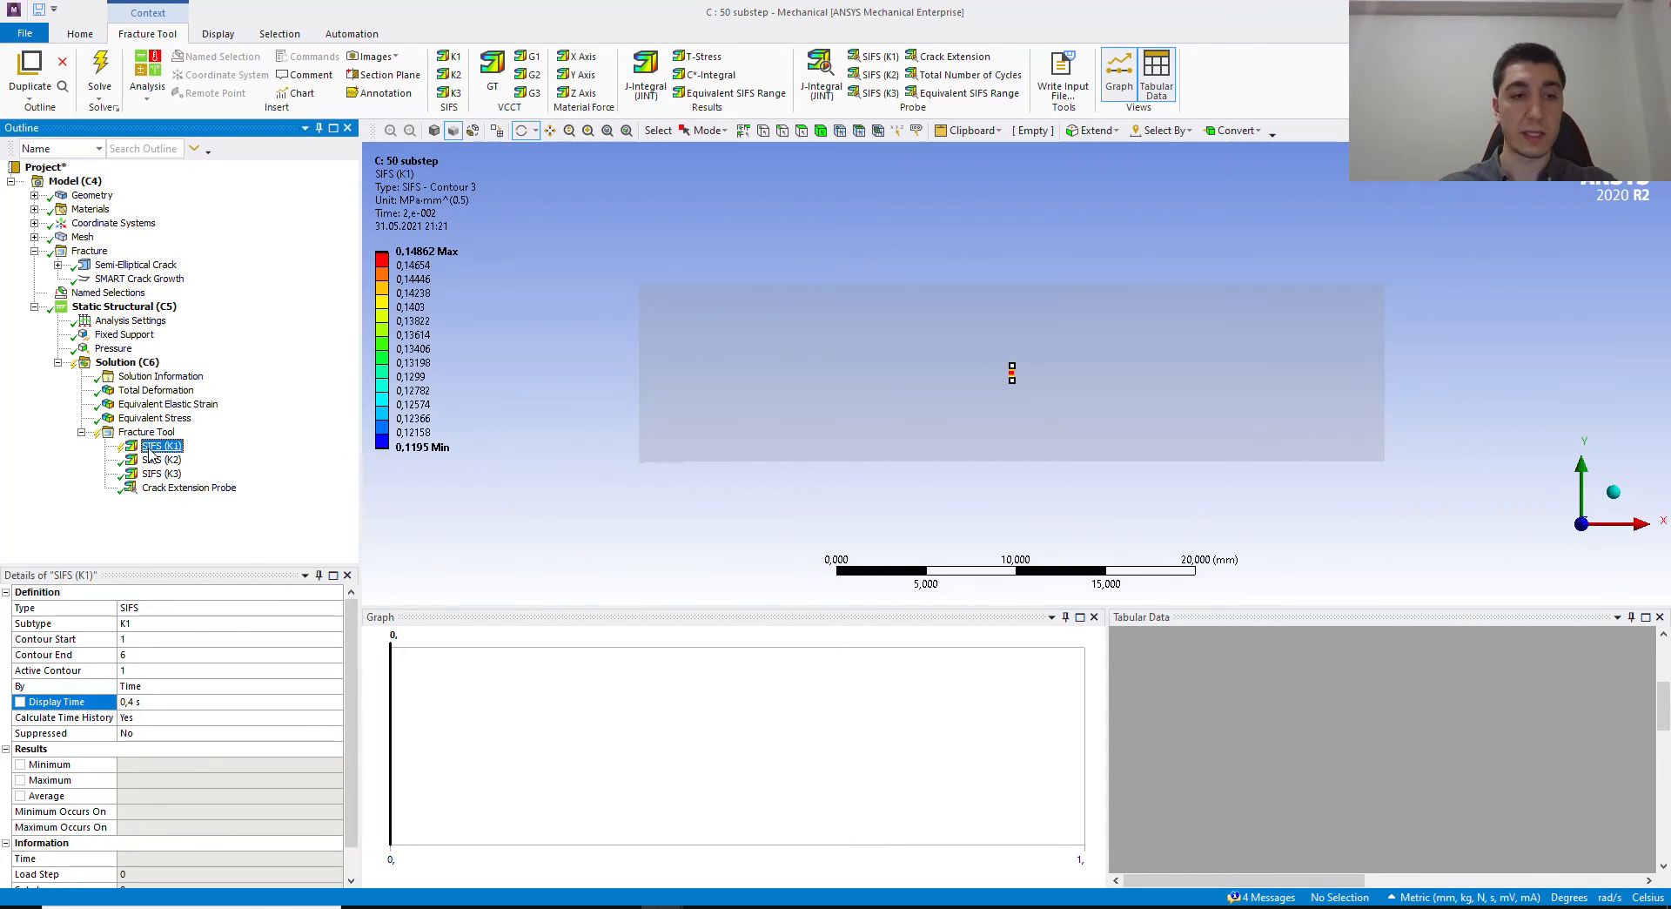
pyautogui.click(204, 482)
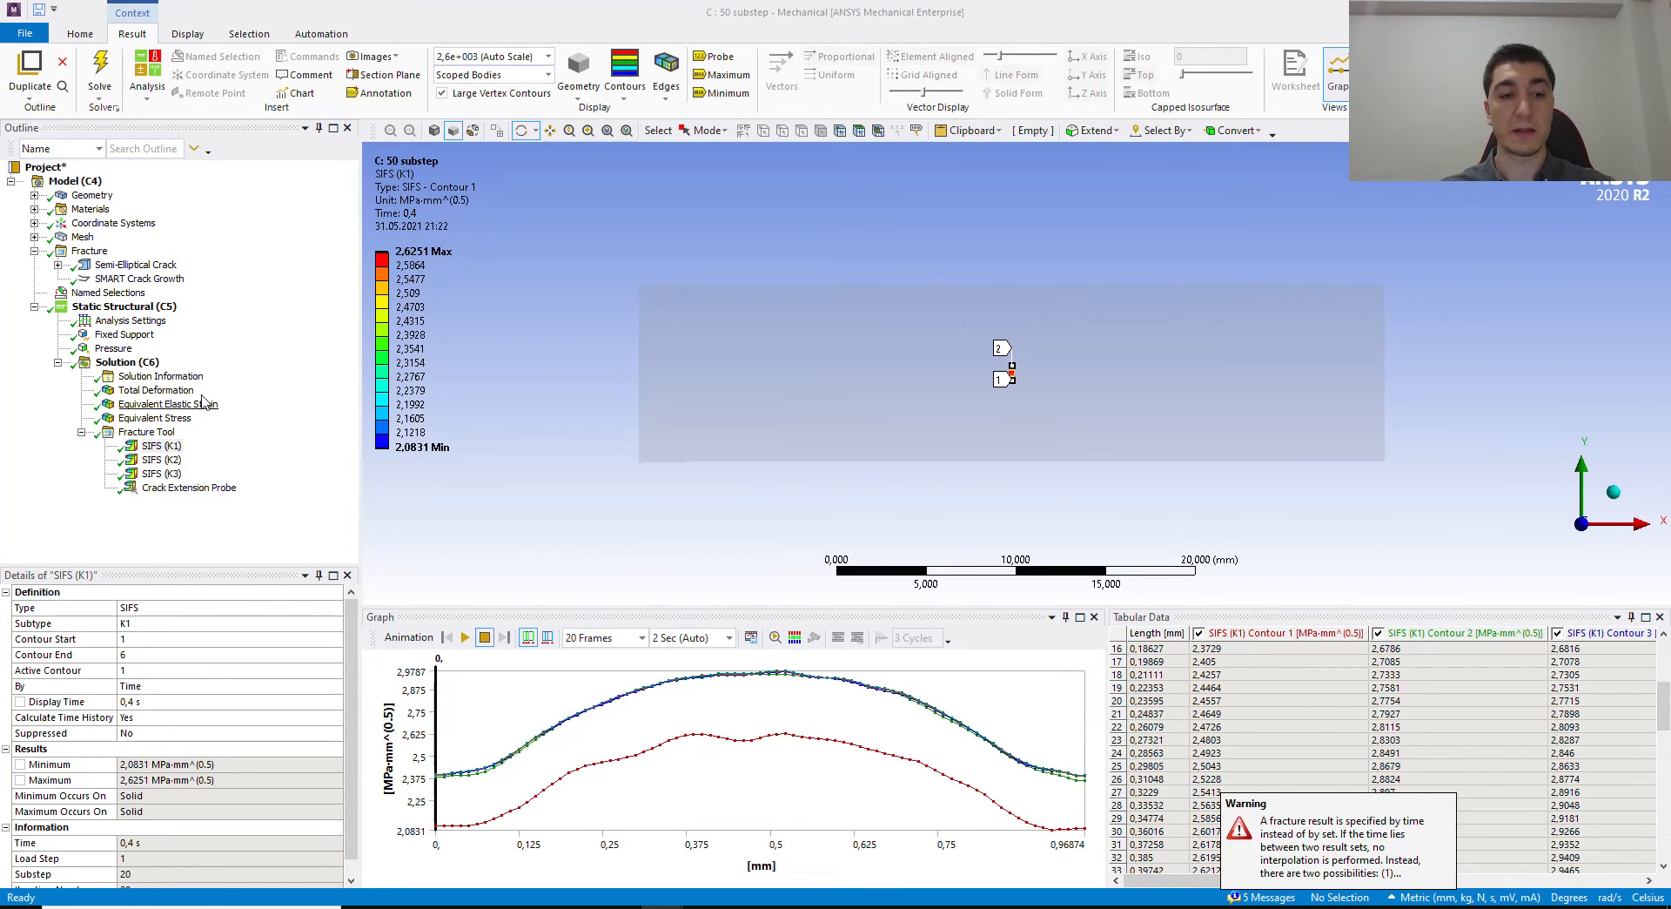
# Step: Check the 50-substep Crack Extension Probe table, and set the SIFS (K1) display time to 0,45 s and retrieve the result
pyautogui.click(161, 488)
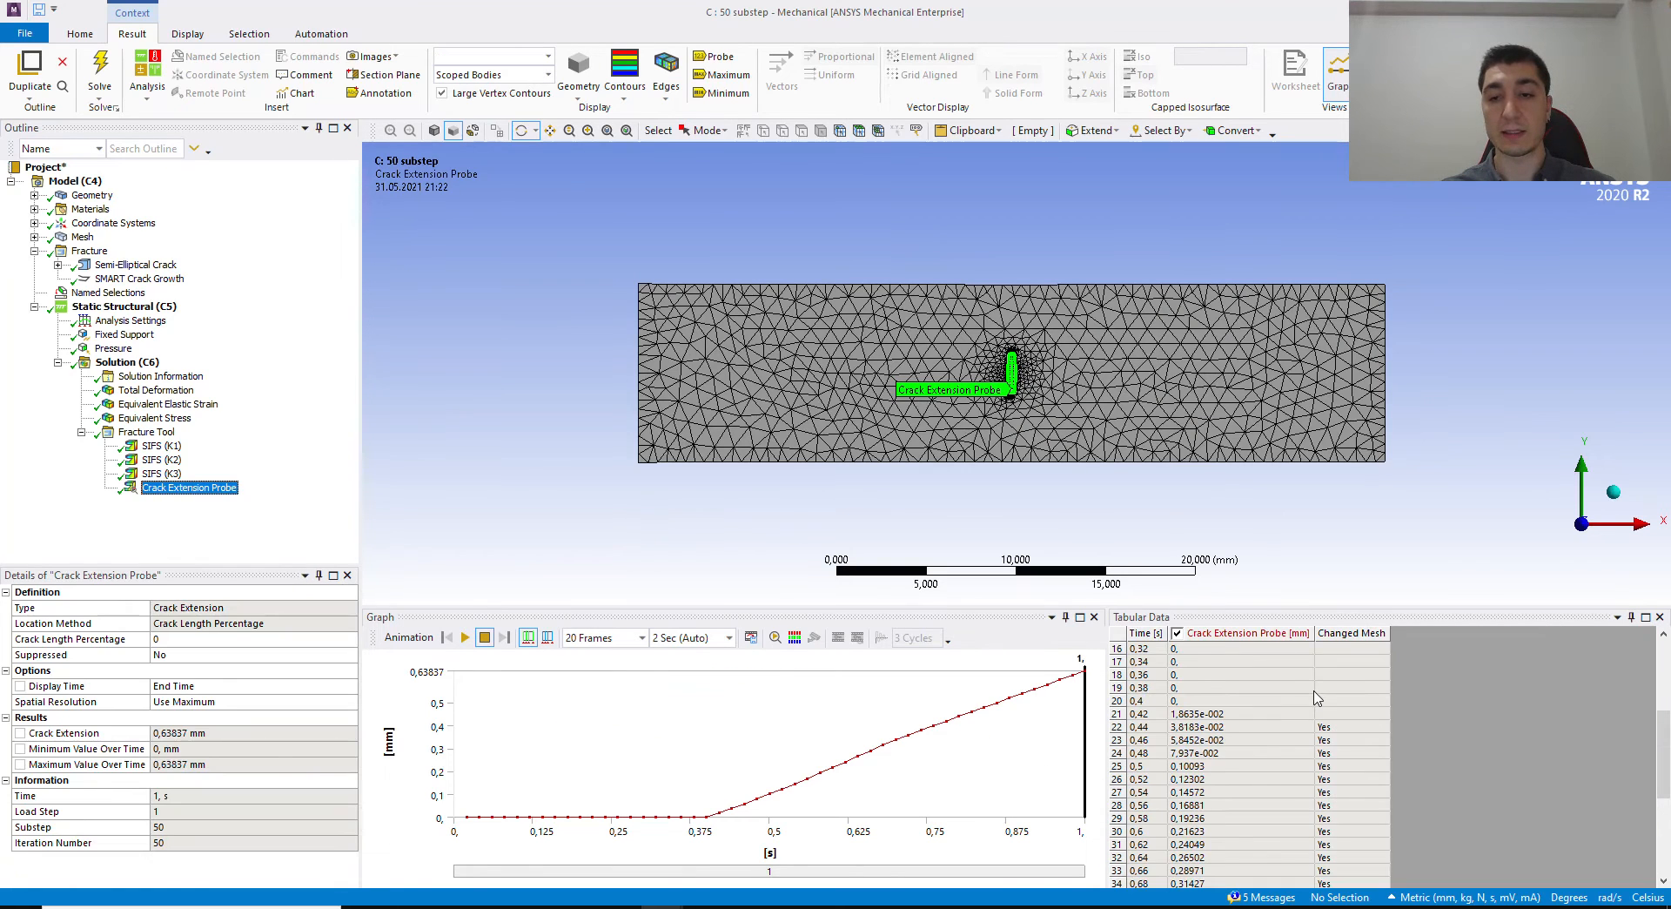
pyautogui.click(1316, 696)
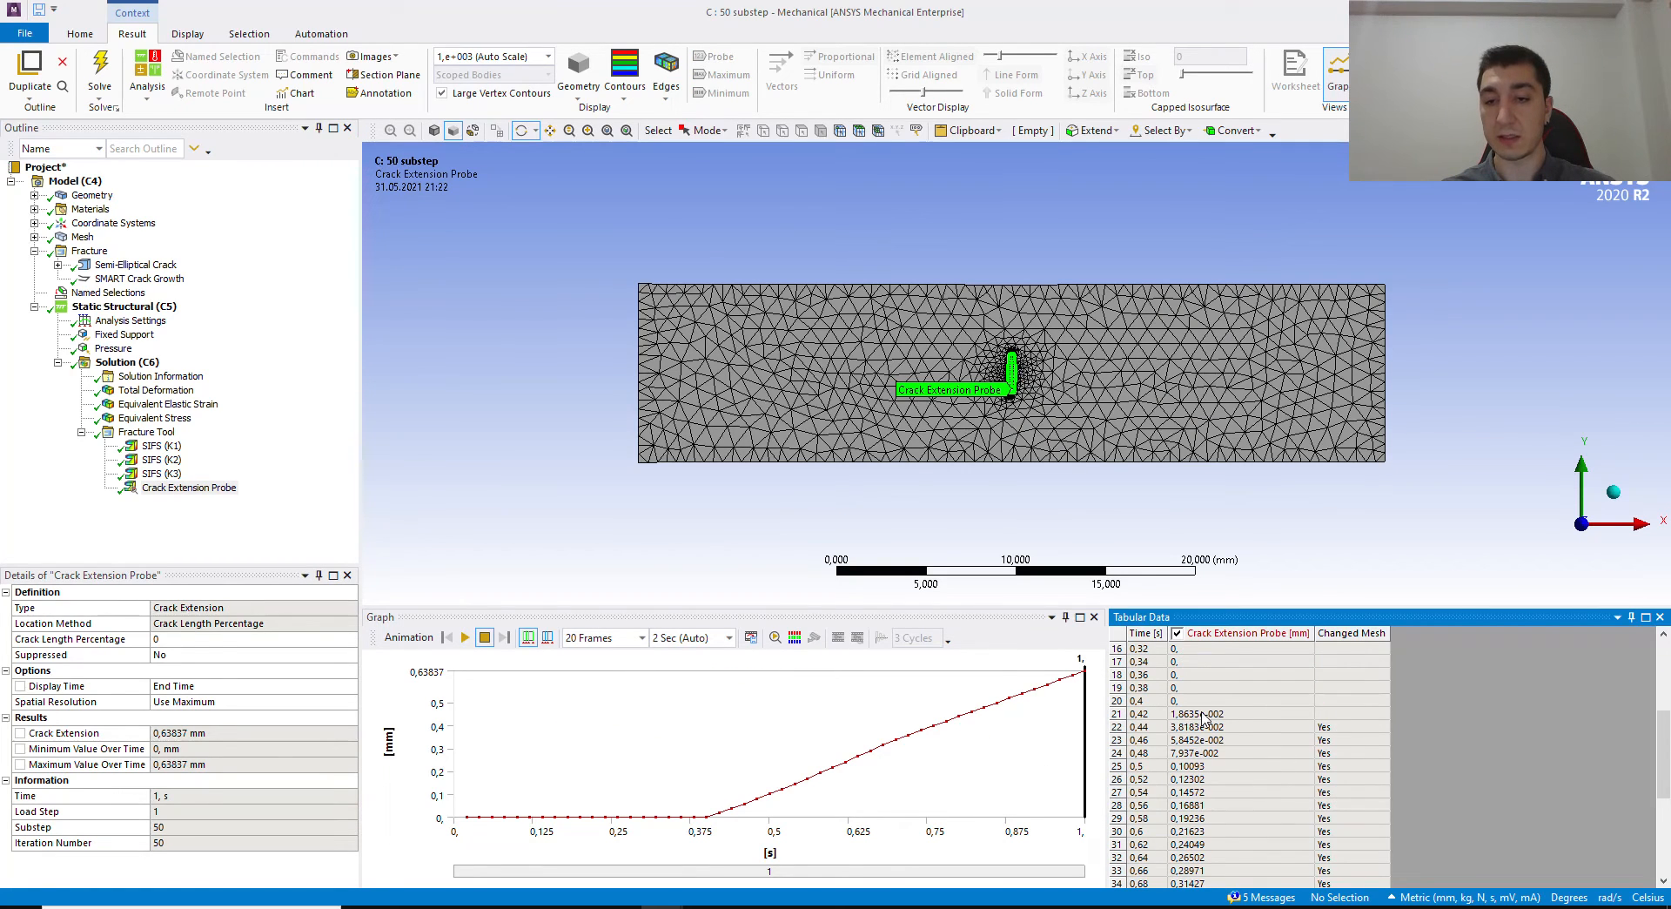
pyautogui.click(161, 446)
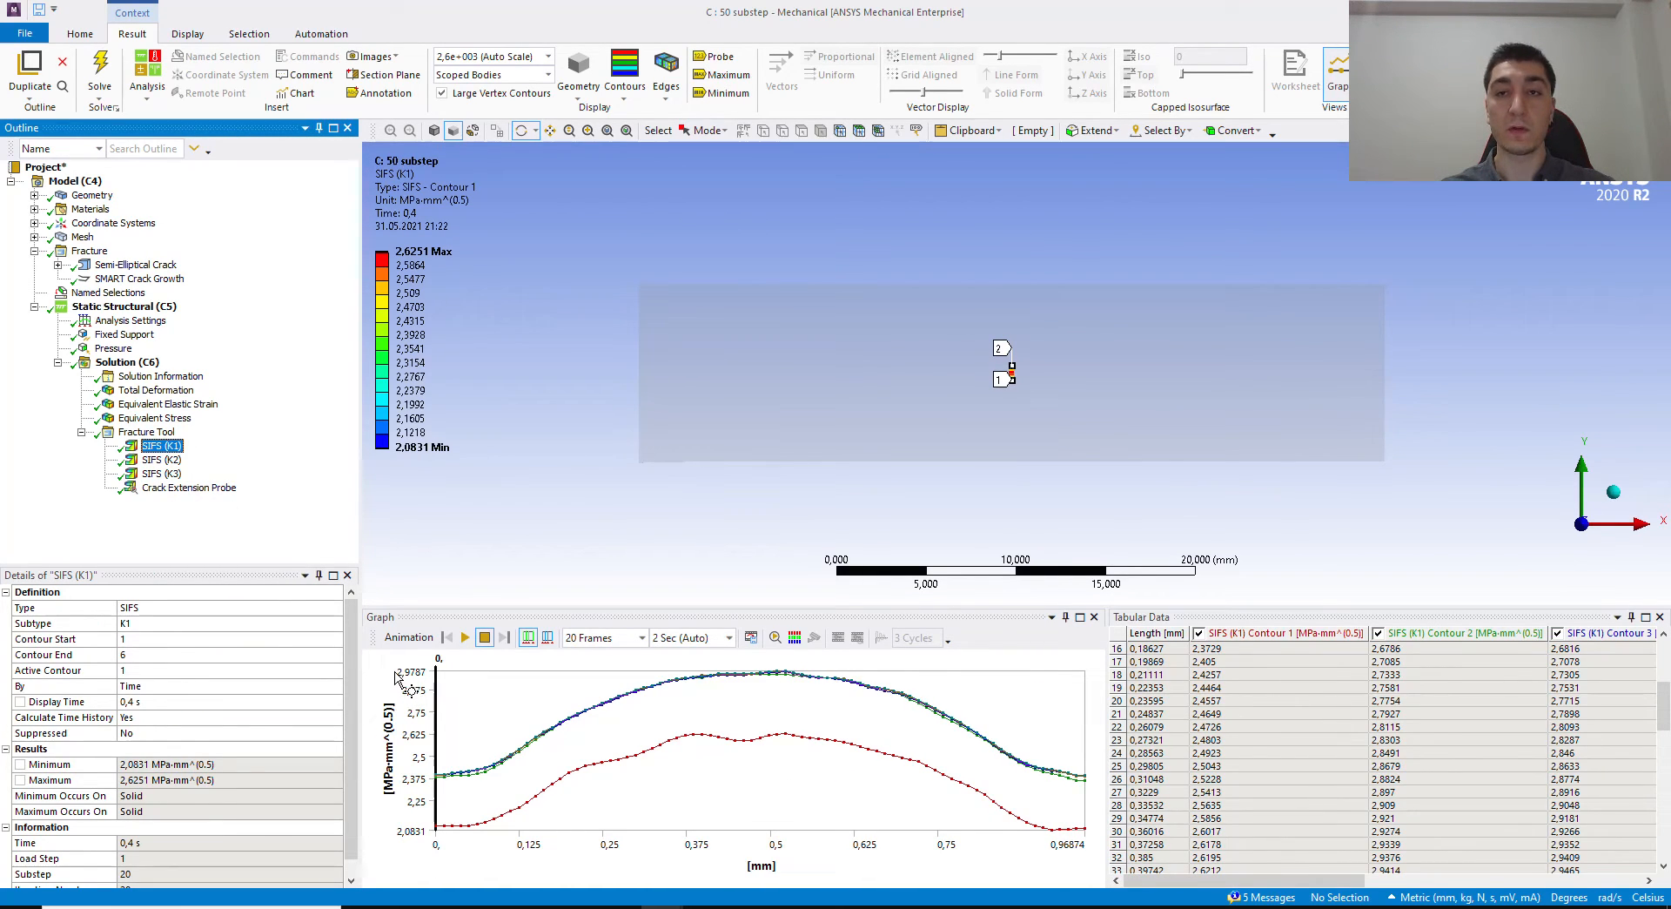
pyautogui.click(153, 701)
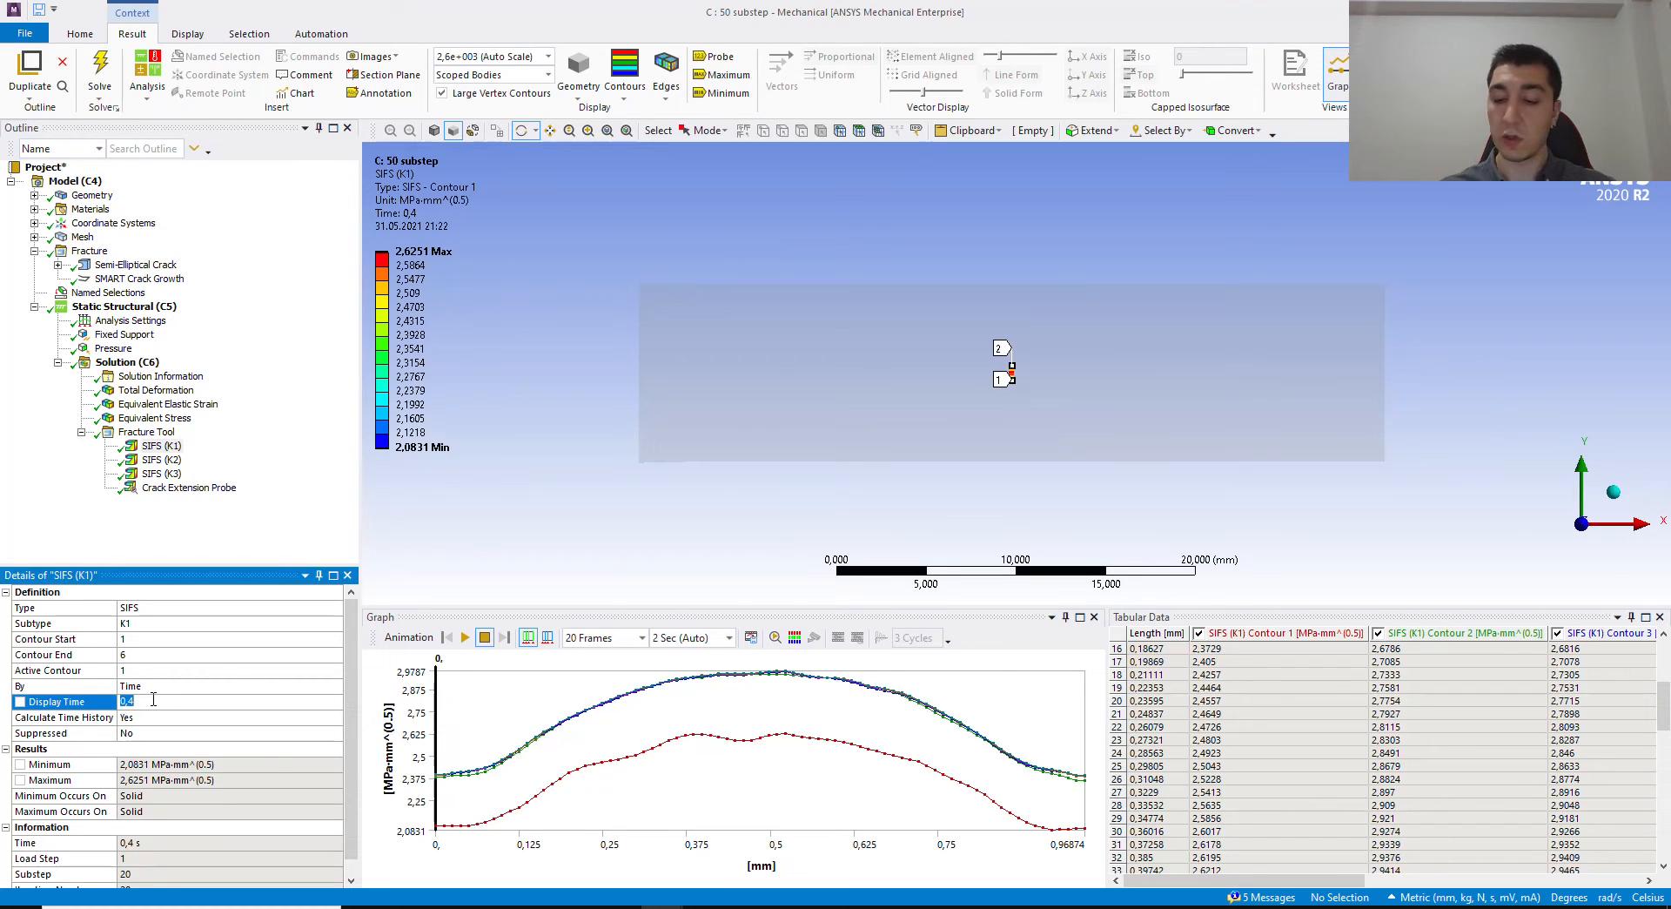
pyautogui.press('BackSpace')
pyautogui.write('5')
pyautogui.press('Return')
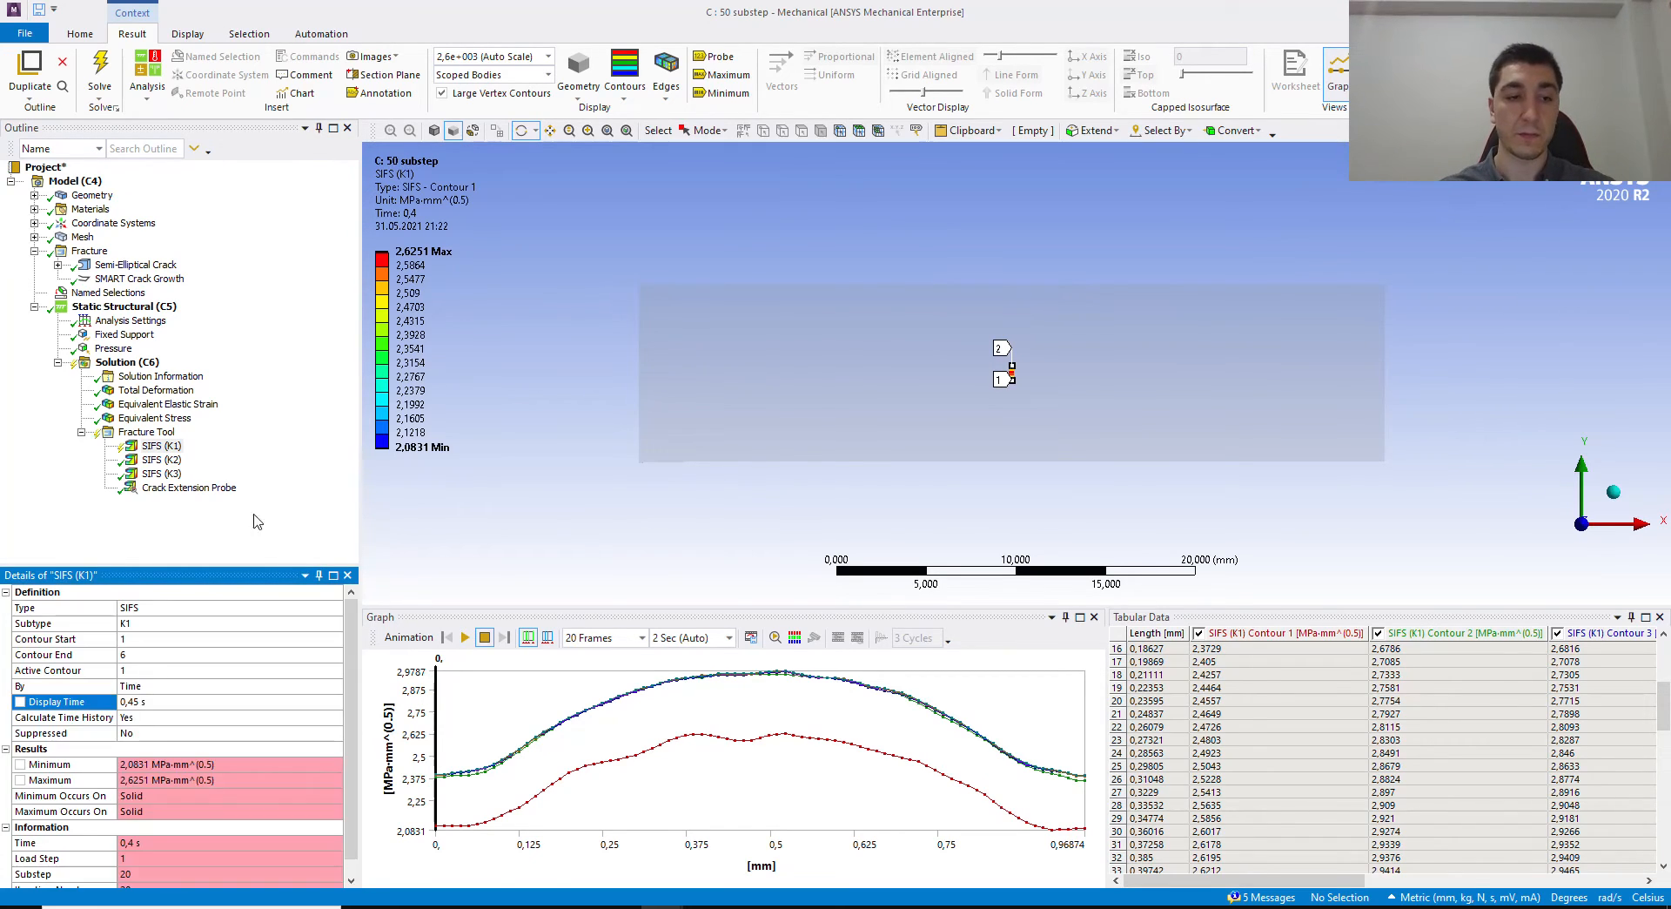
pyautogui.rightClick(170, 449)
pyautogui.click(196, 485)
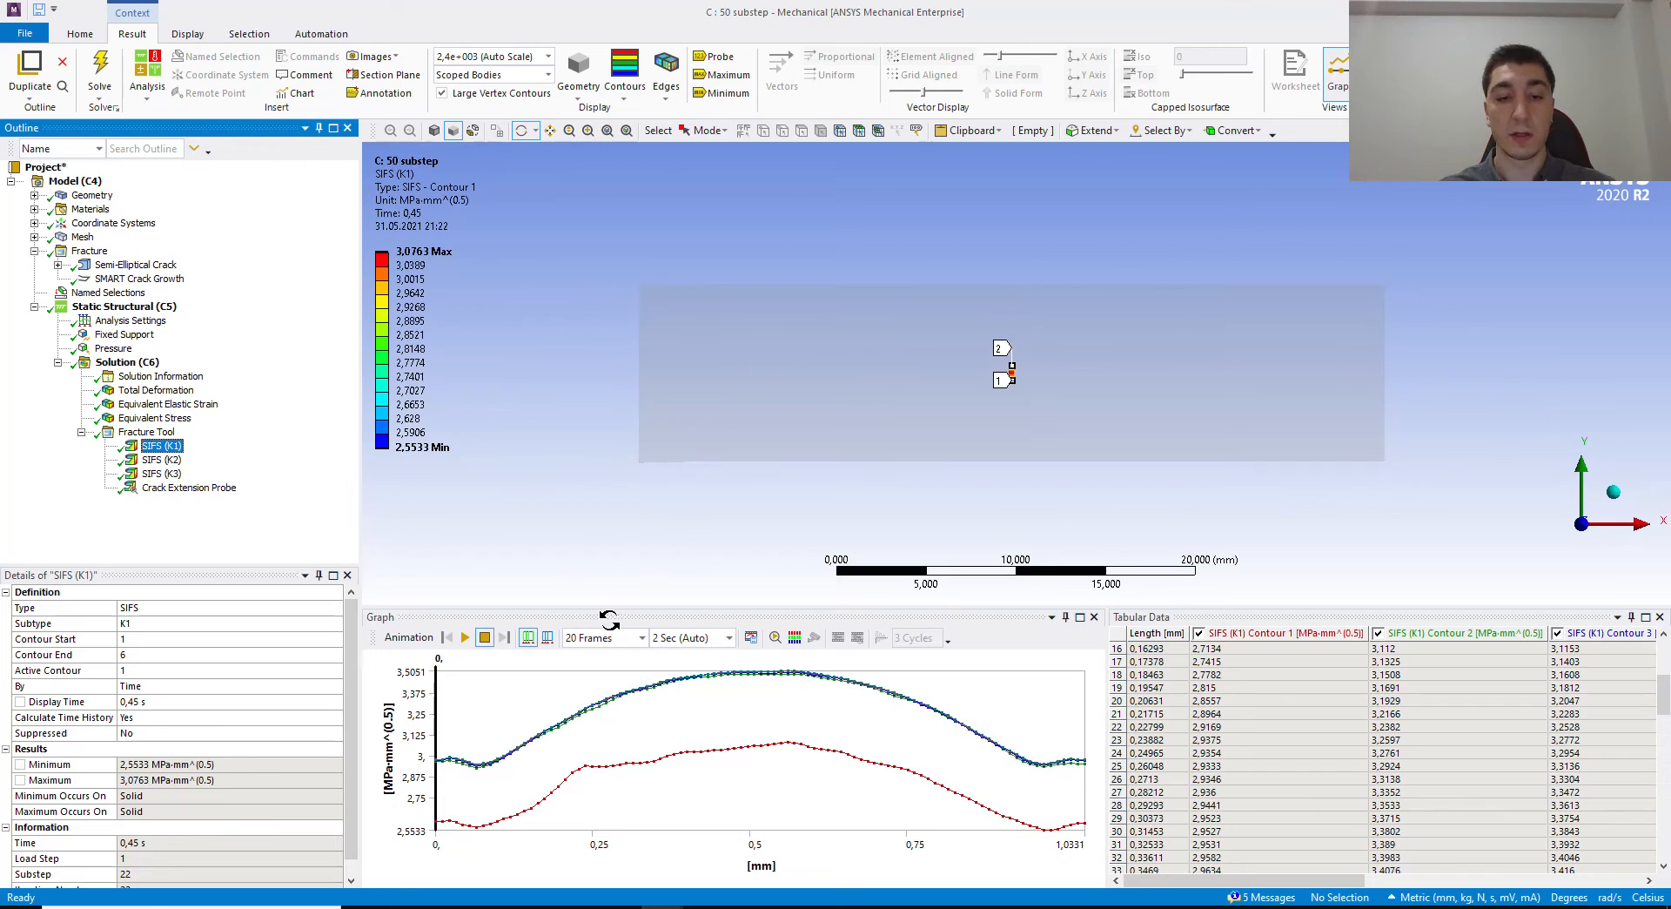
# Step: Show the 50-substep Crack Extension Probe in an enlarged graph area and examine its table through to the end time
pyautogui.click(198, 489)
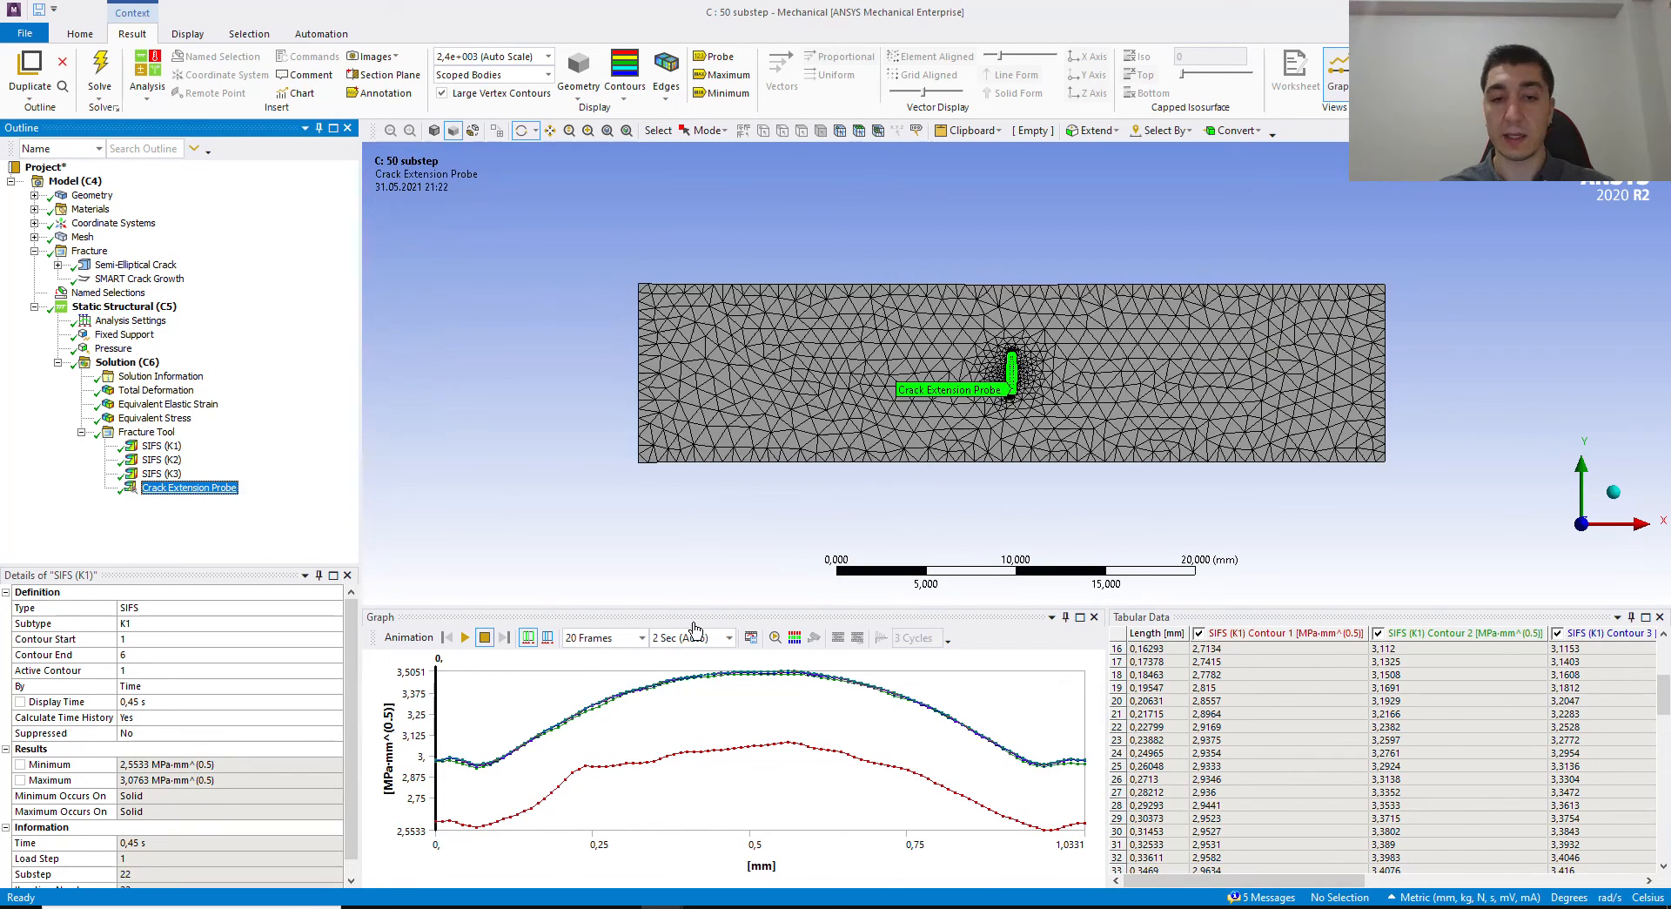
pyautogui.moveTo(688, 607); pyautogui.dragTo(687, 446)
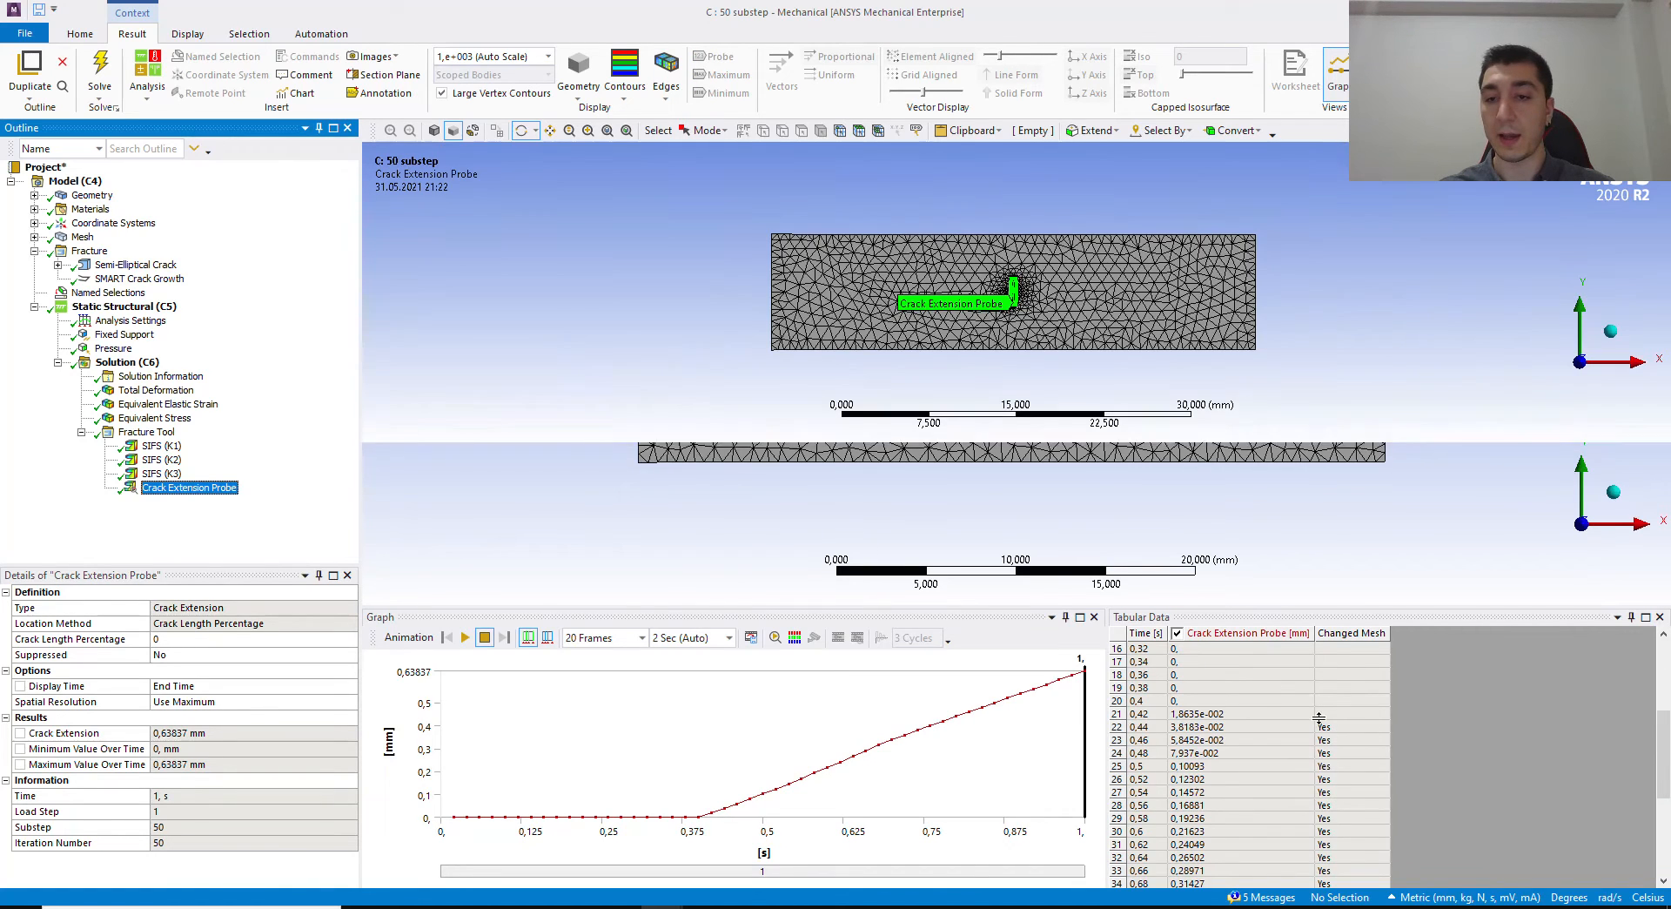
pyautogui.scroll(-2, 1268, 653)
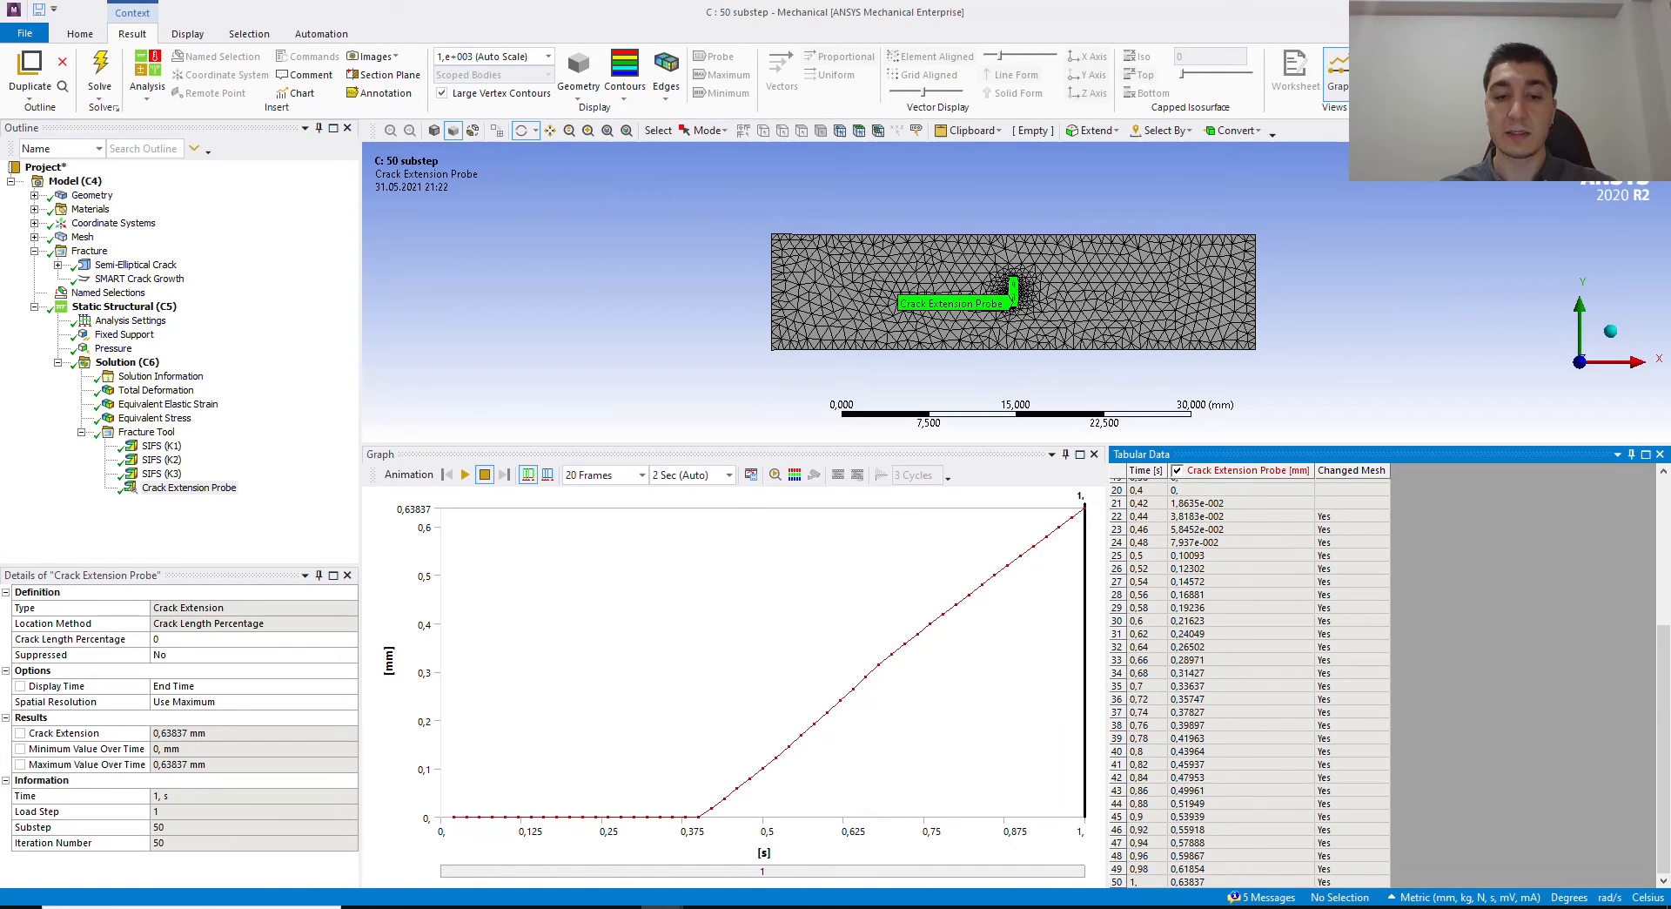
# Step: Switch to the A : 100 substep Mechanical window and show its Crack Extension Probe in front view with an enlarged graph area
pyautogui.click(848, 848)
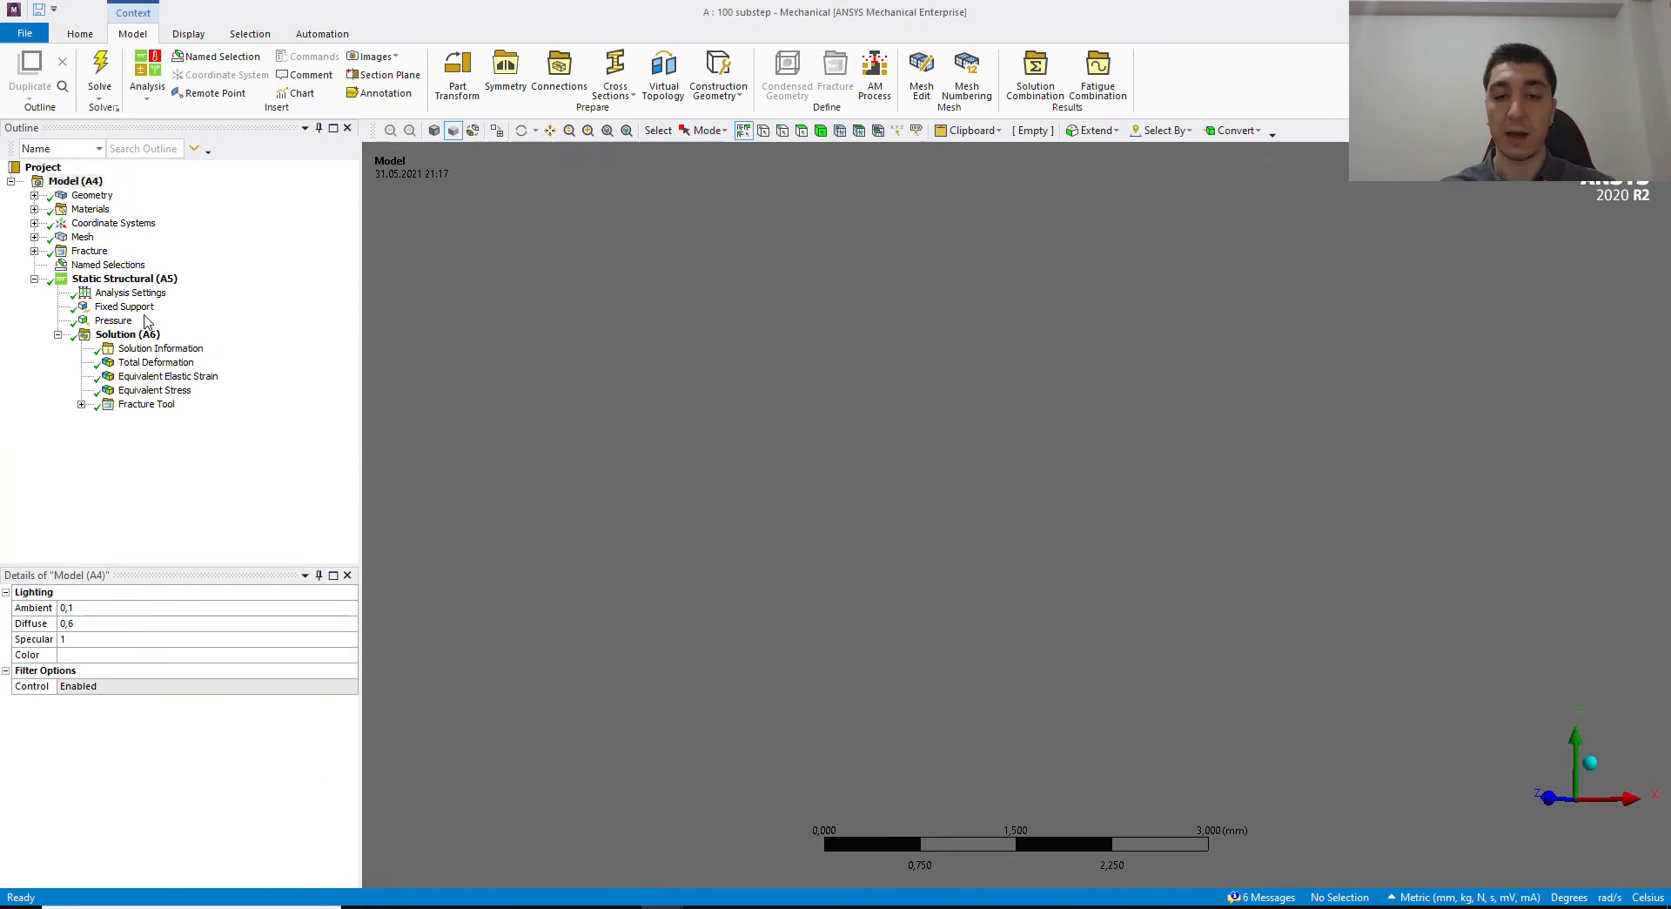
pyautogui.click(81, 404)
pyautogui.click(199, 462)
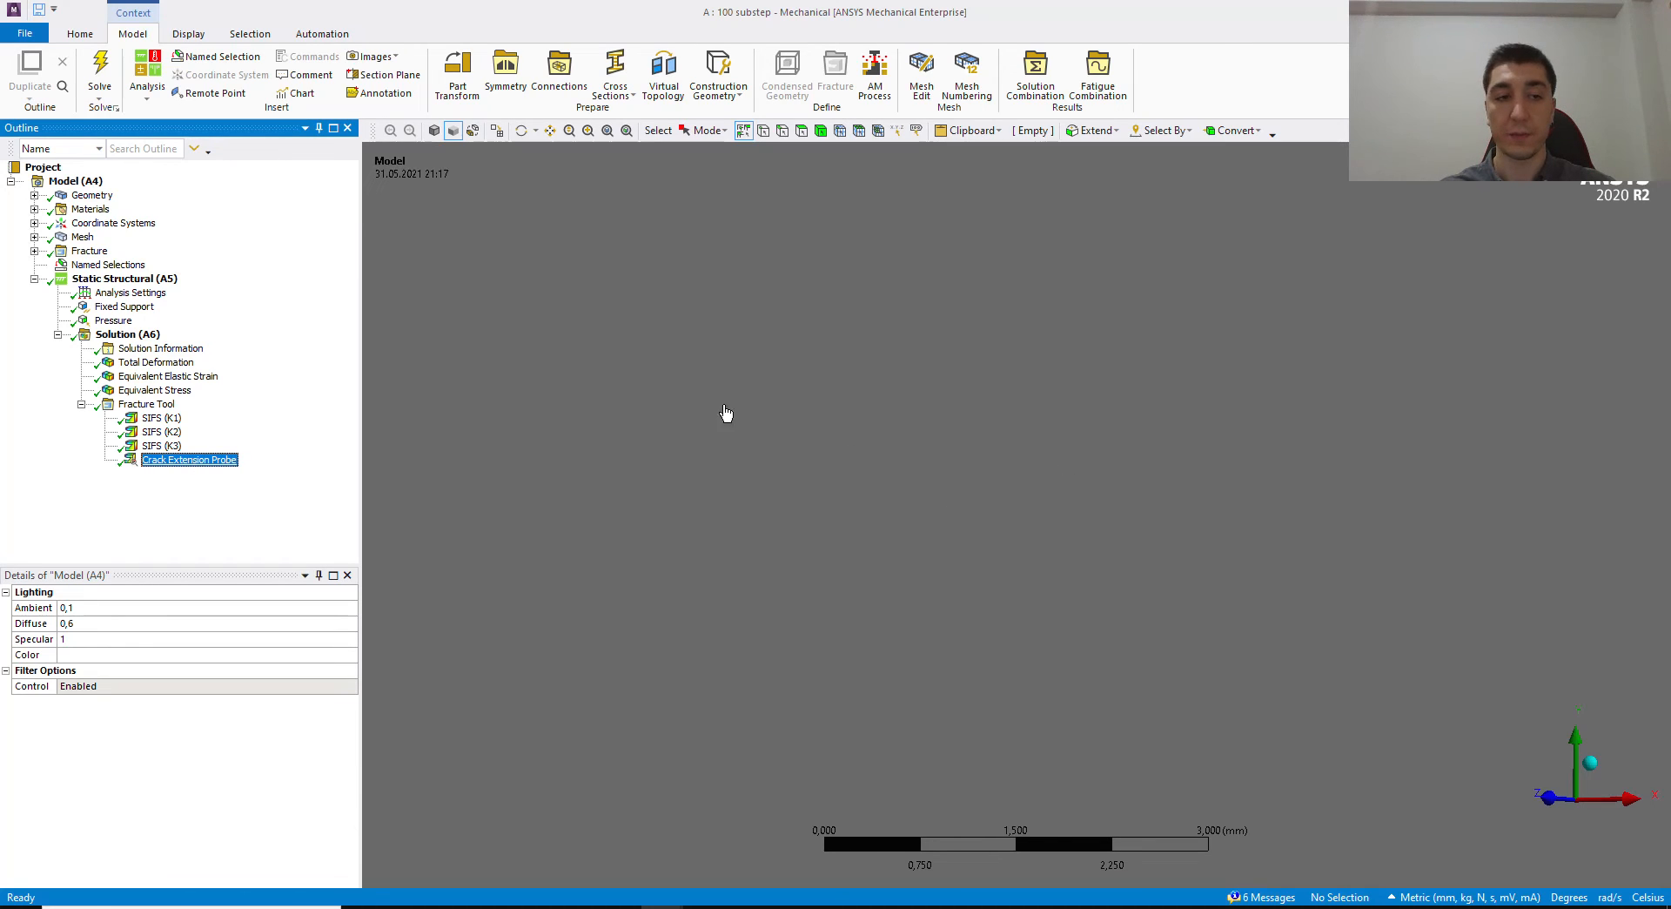
pyautogui.click(130, 460)
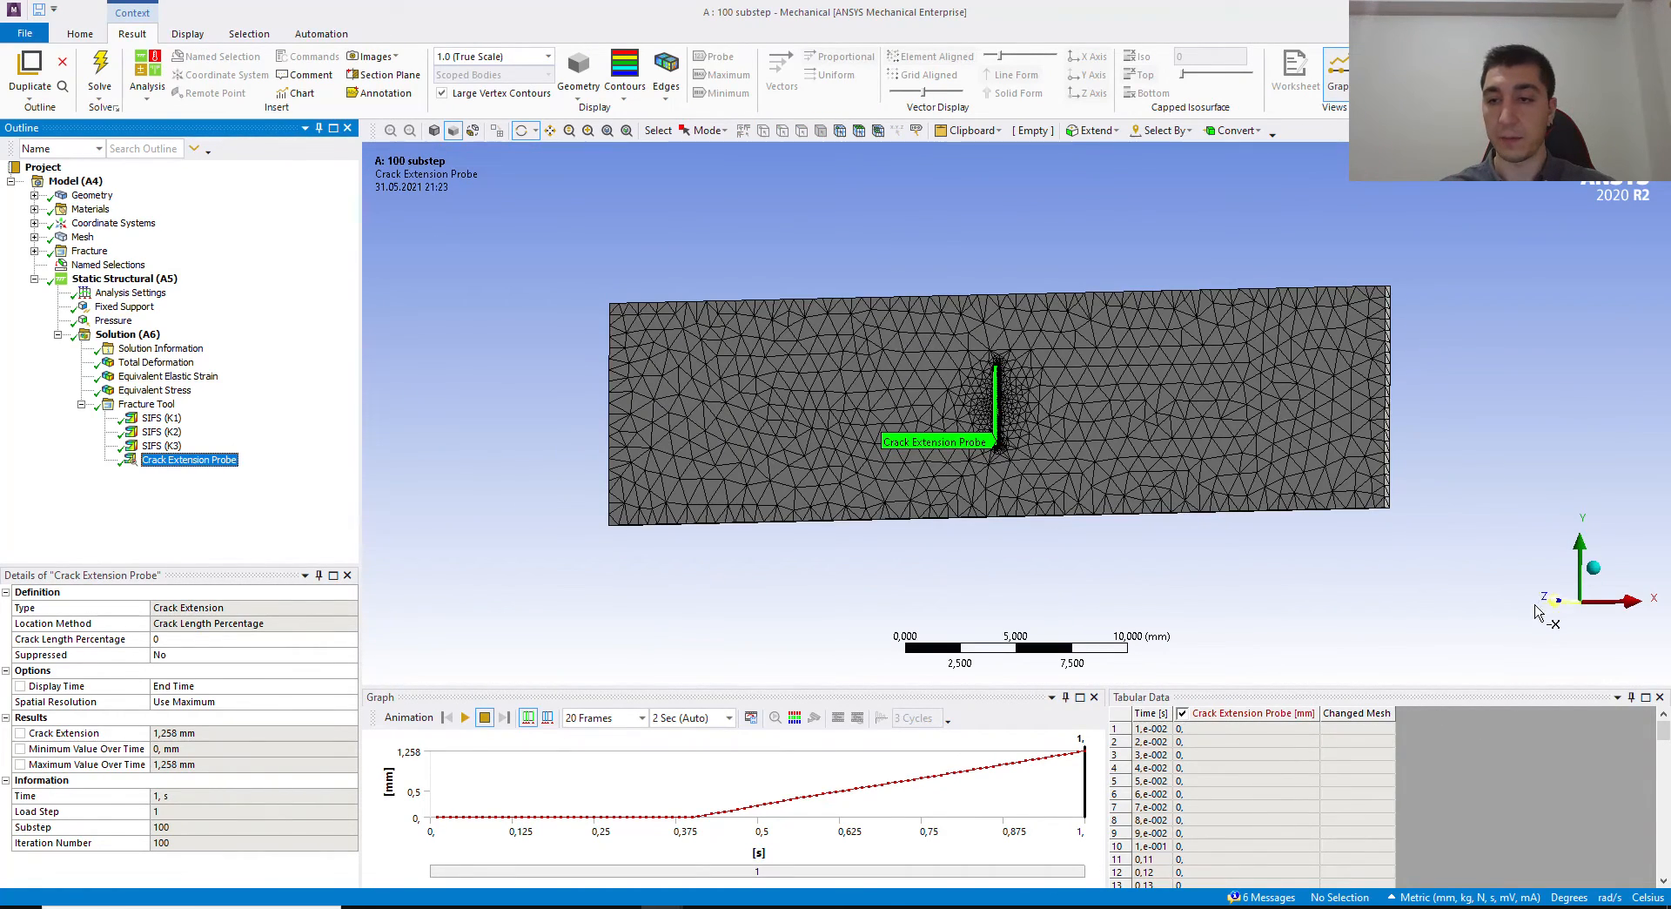
pyautogui.click(1537, 609)
pyautogui.moveTo(1185, 688); pyautogui.dragTo(1157, 516)
# Step: Examine the 100-substep crack extension table for the onset of growth, the changed-mesh entries and the extension at the end time
pyautogui.scroll(-10, 1245, 679)
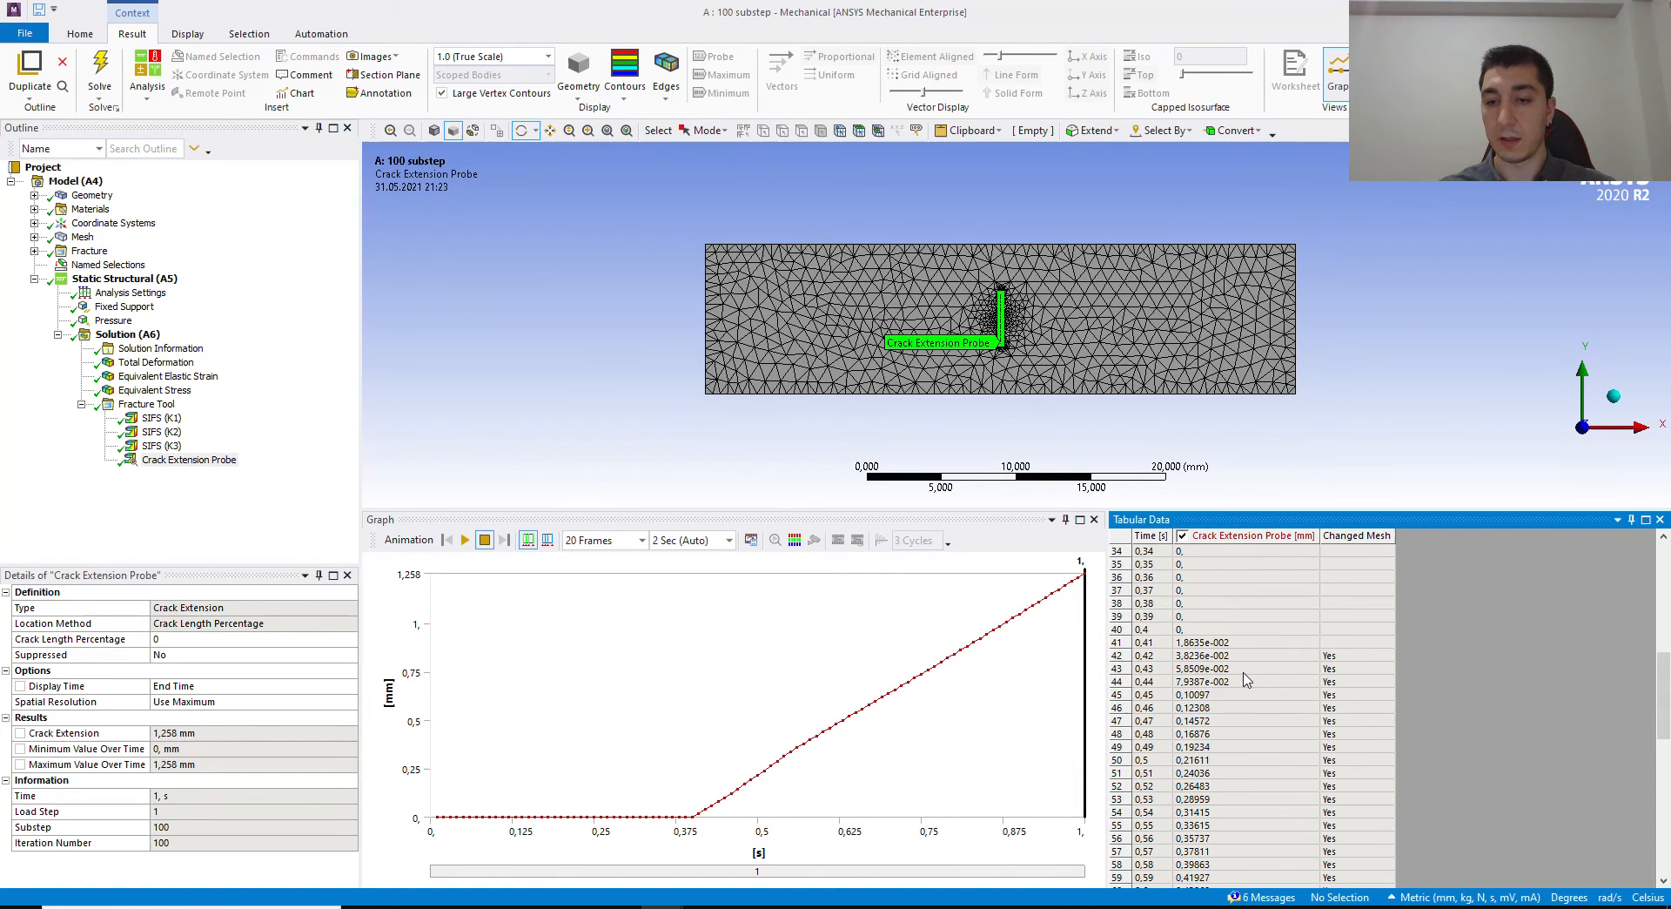
pyautogui.scroll(-14, 1247, 677)
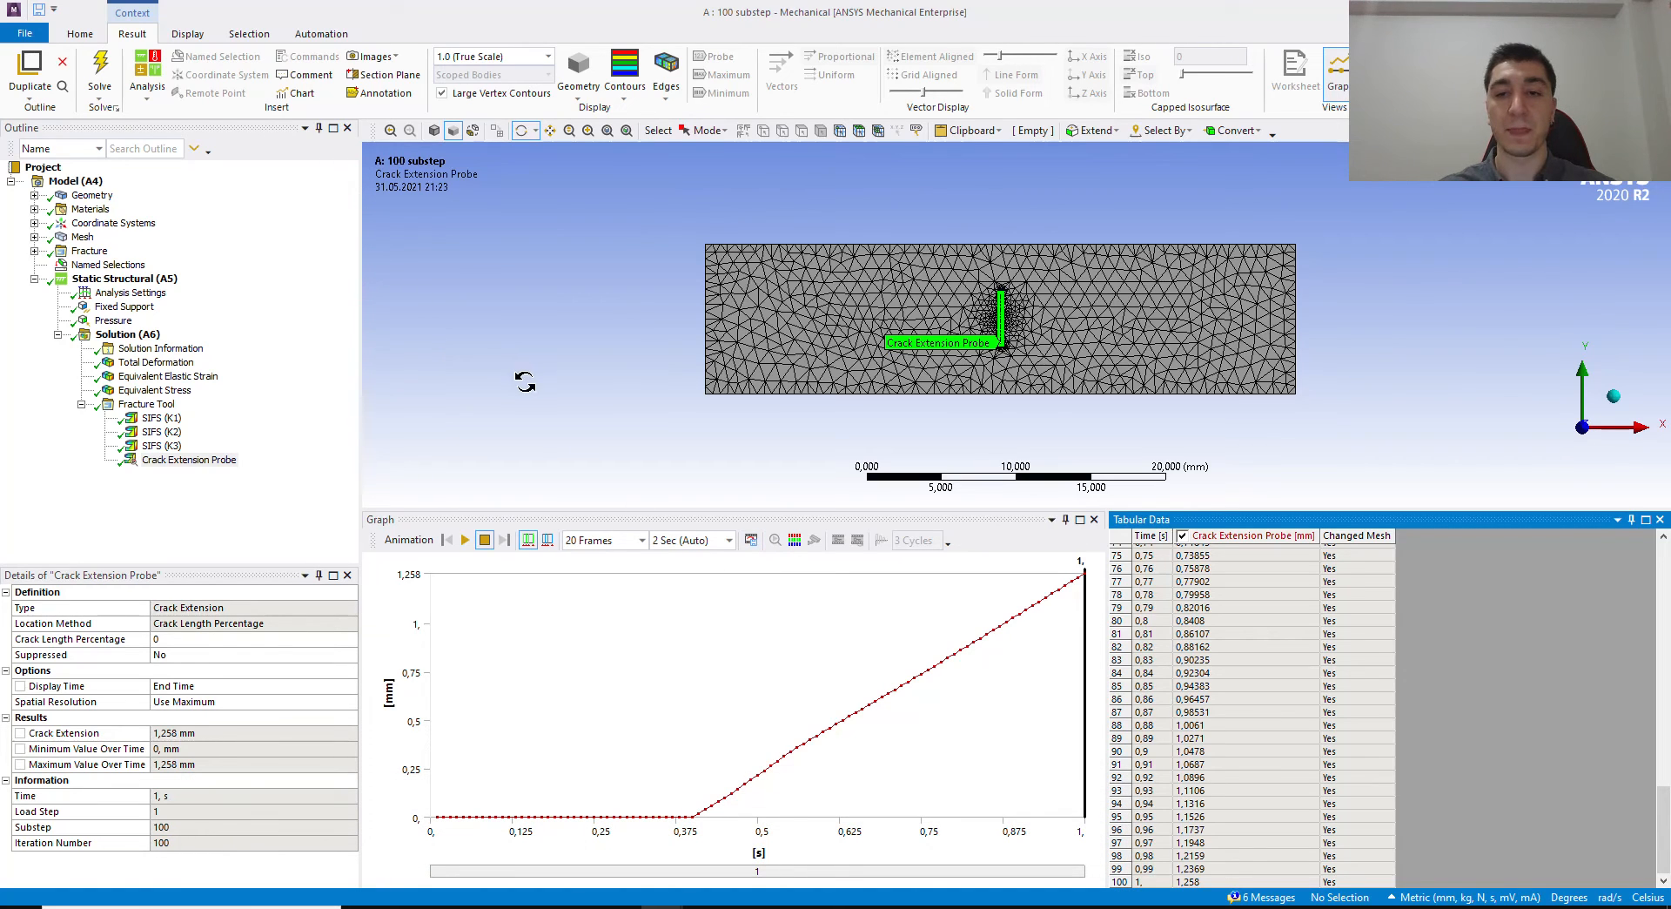
pyautogui.scroll(4, 1279, 646)
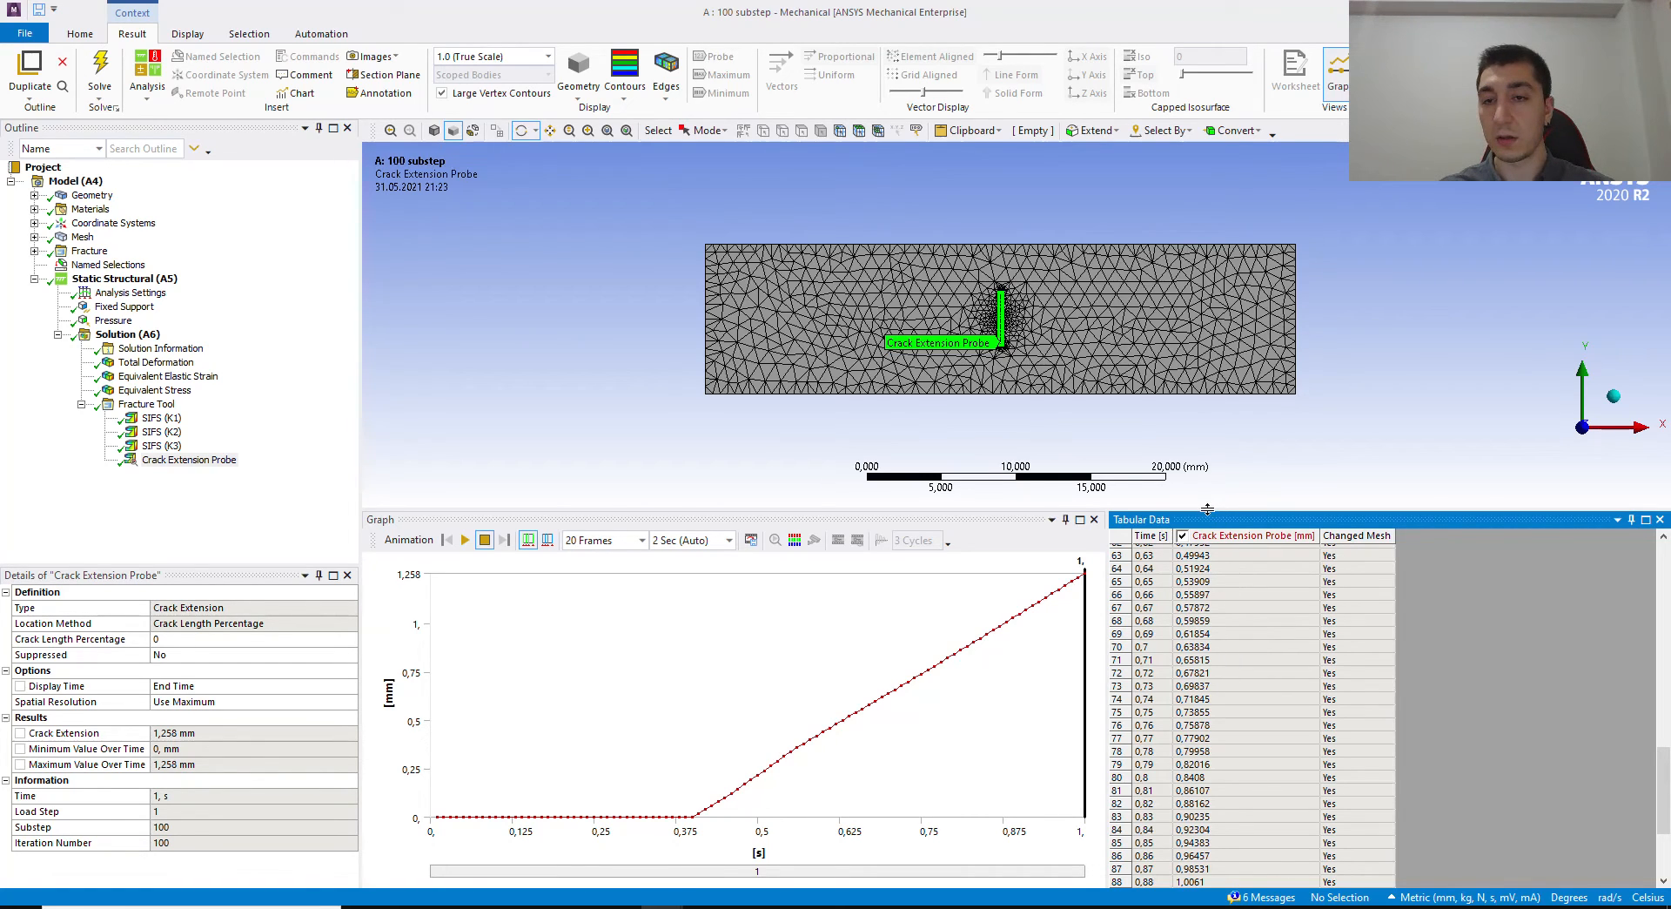
pyautogui.moveTo(1171, 465); pyautogui.dragTo(1170, 416)
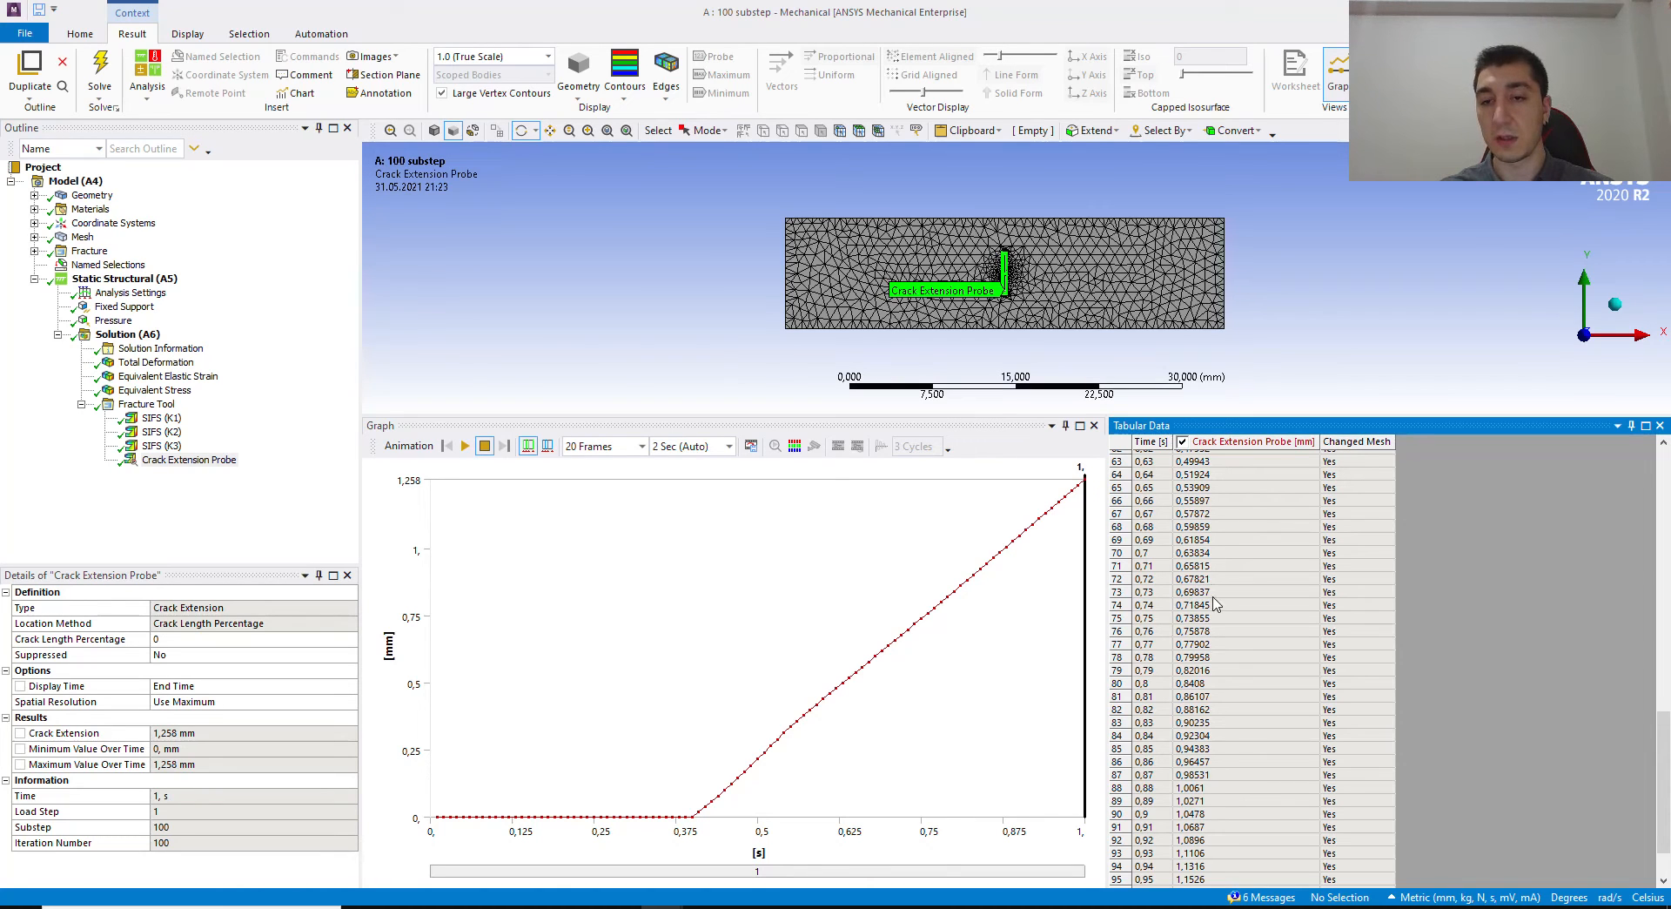
pyautogui.scroll(20, 1219, 585)
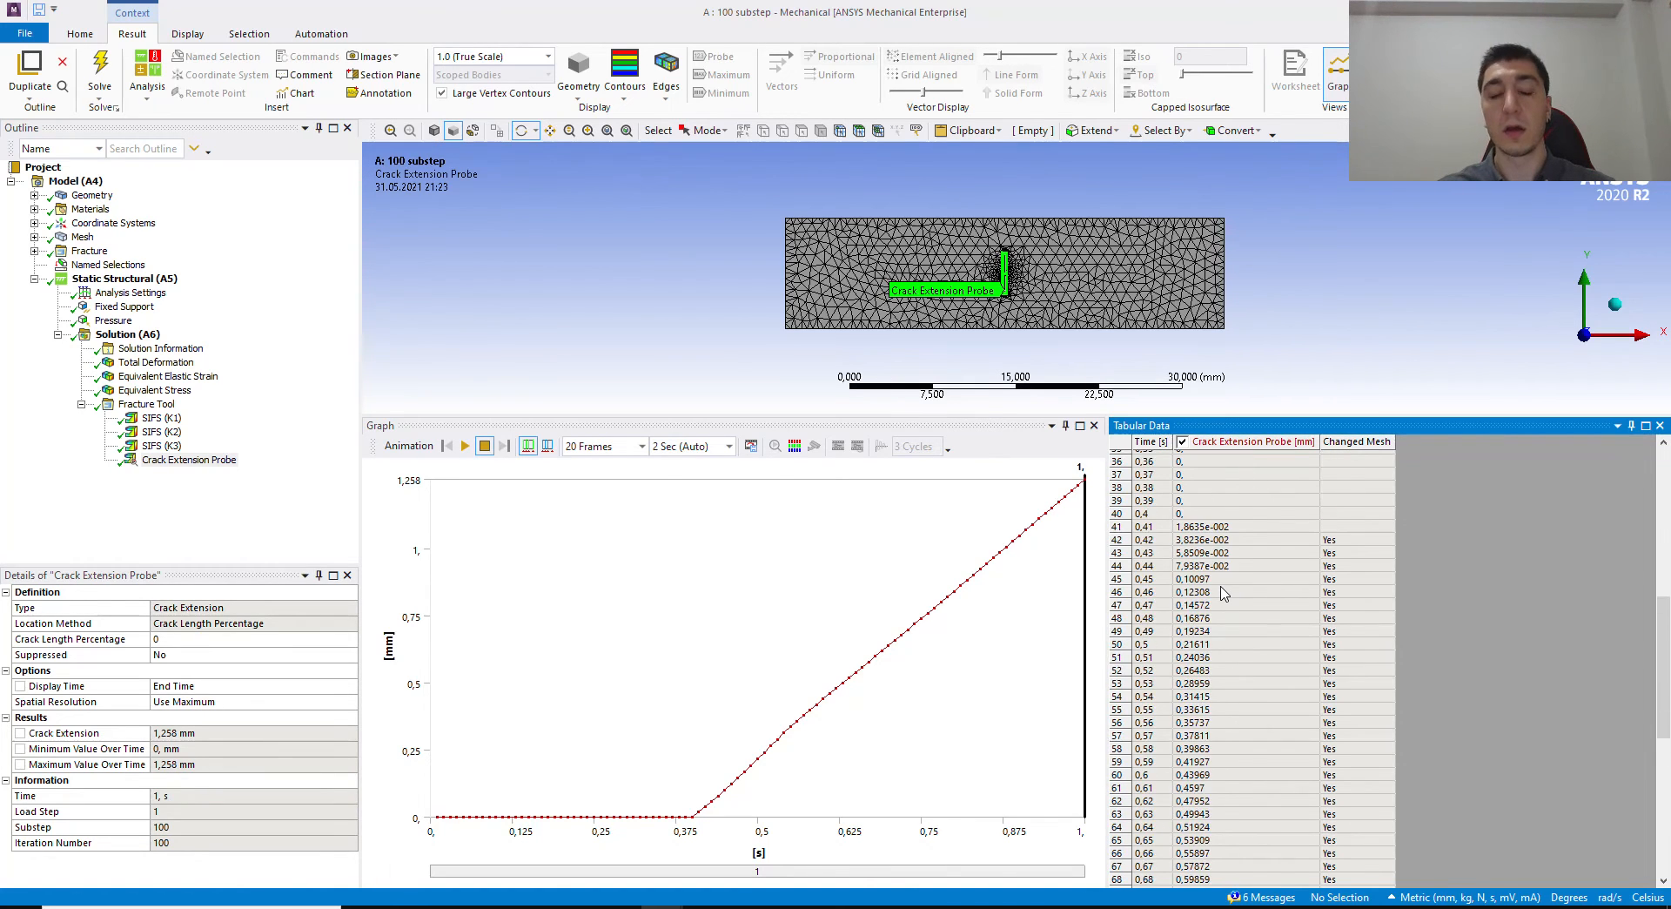
pyautogui.scroll(-4, 1223, 593)
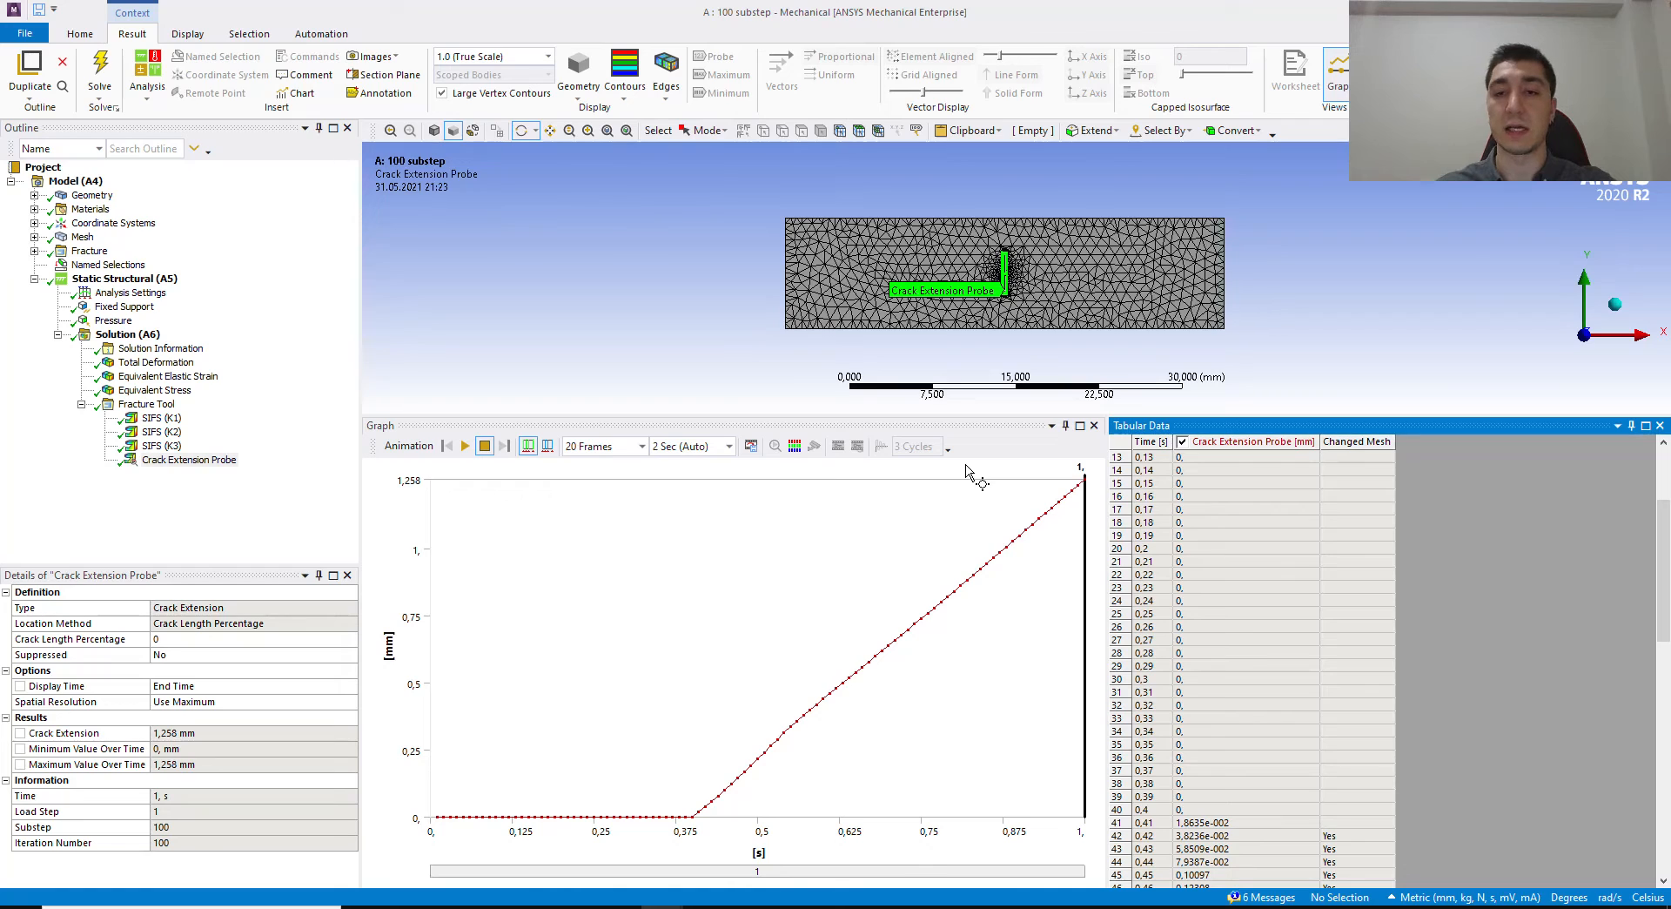
pyautogui.scroll(-5, 1253, 612)
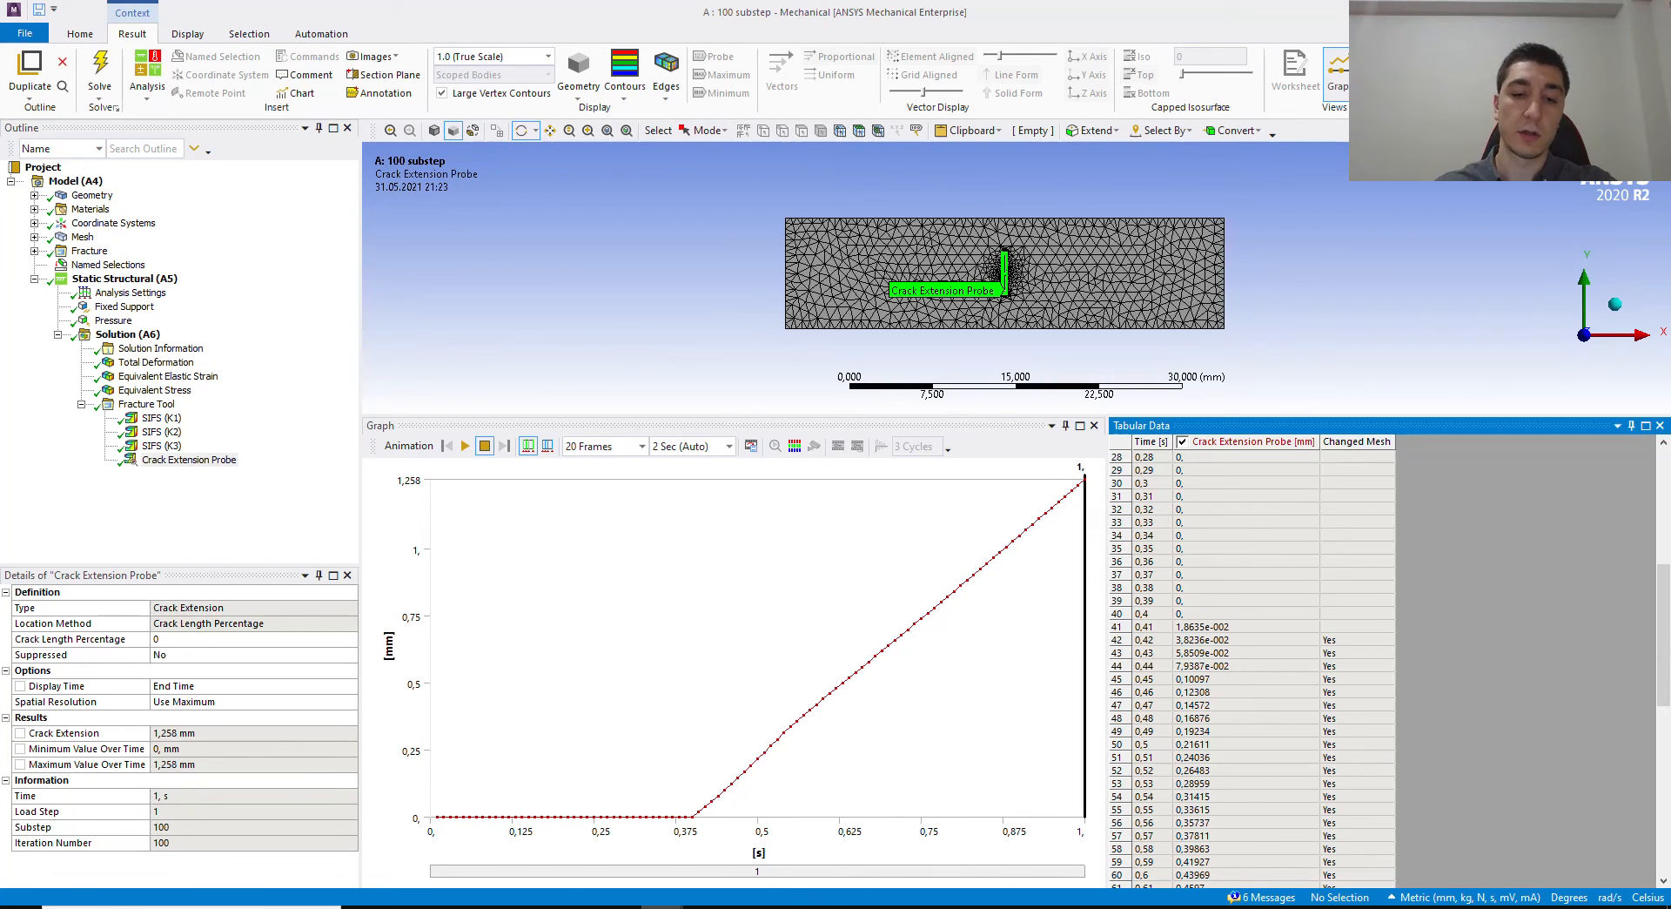
# Step: Switch to the E : 200 substep Mechanical window and examine its Crack Extension Probe graph and table through to the end time
pyautogui.moveTo(662, 905)
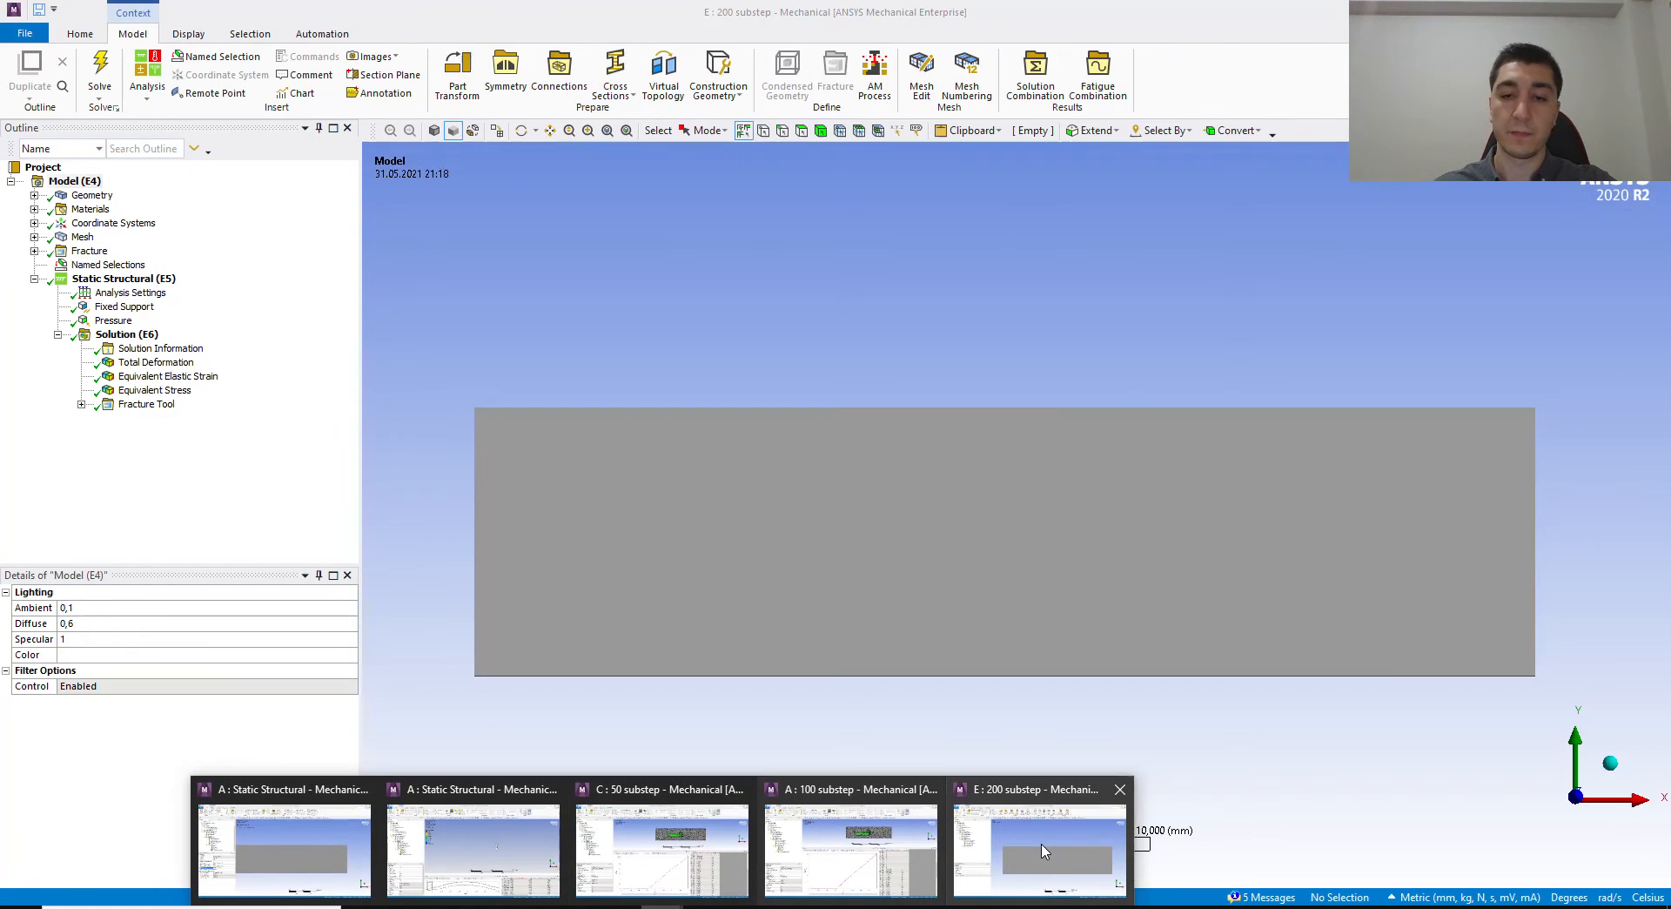
pyautogui.click(1040, 836)
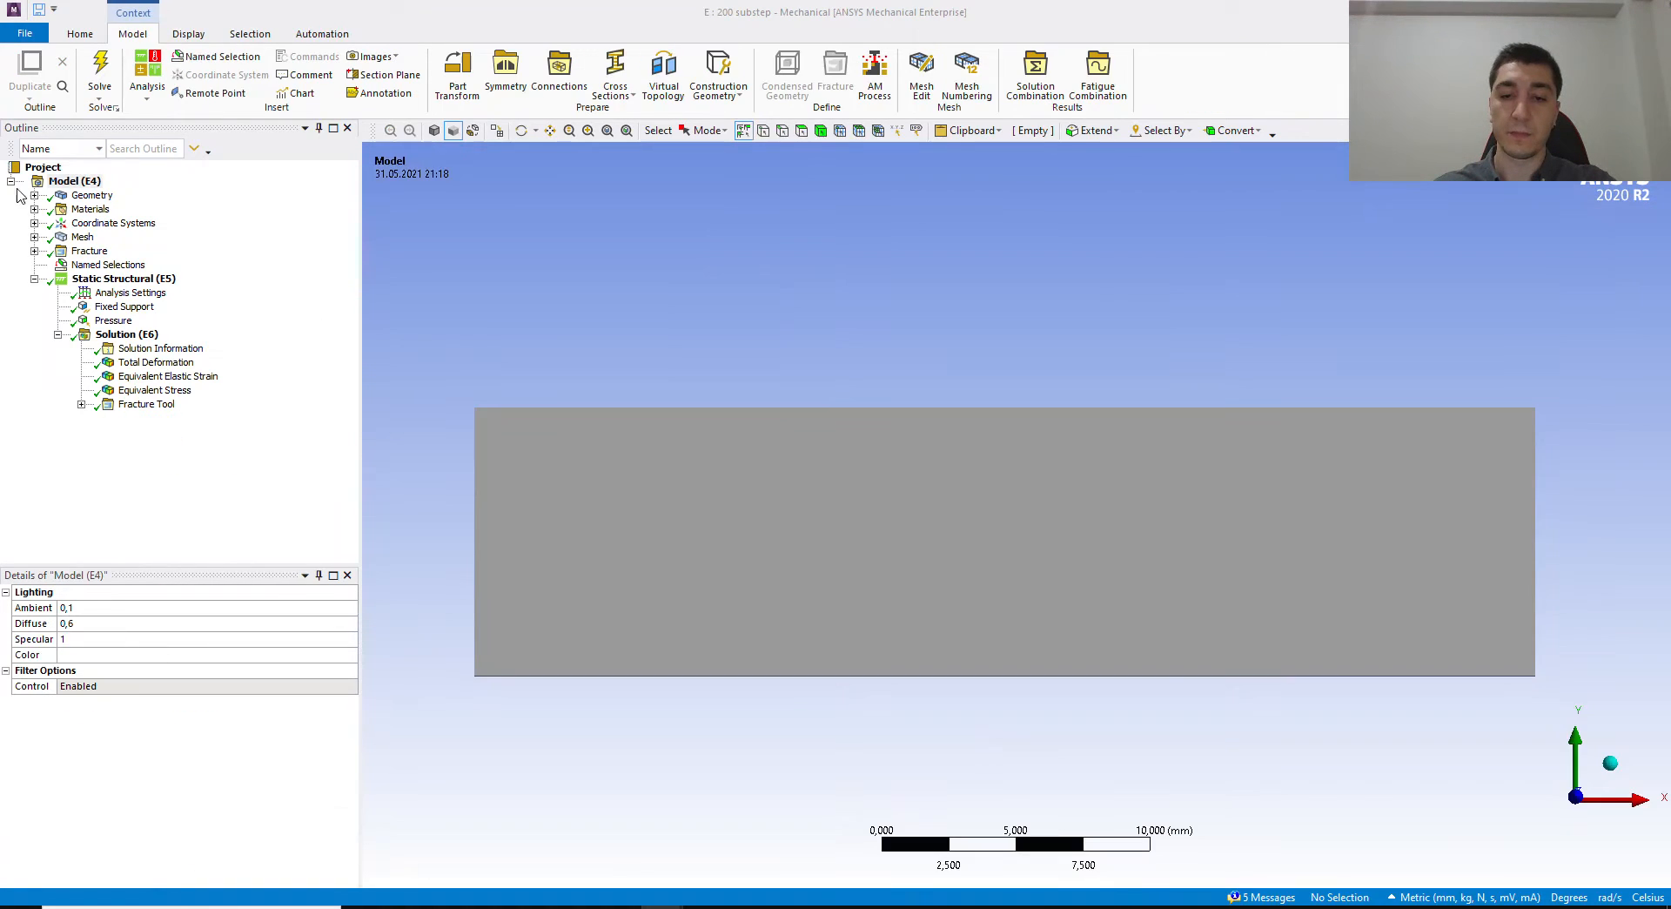
pyautogui.click(81, 405)
pyautogui.click(148, 459)
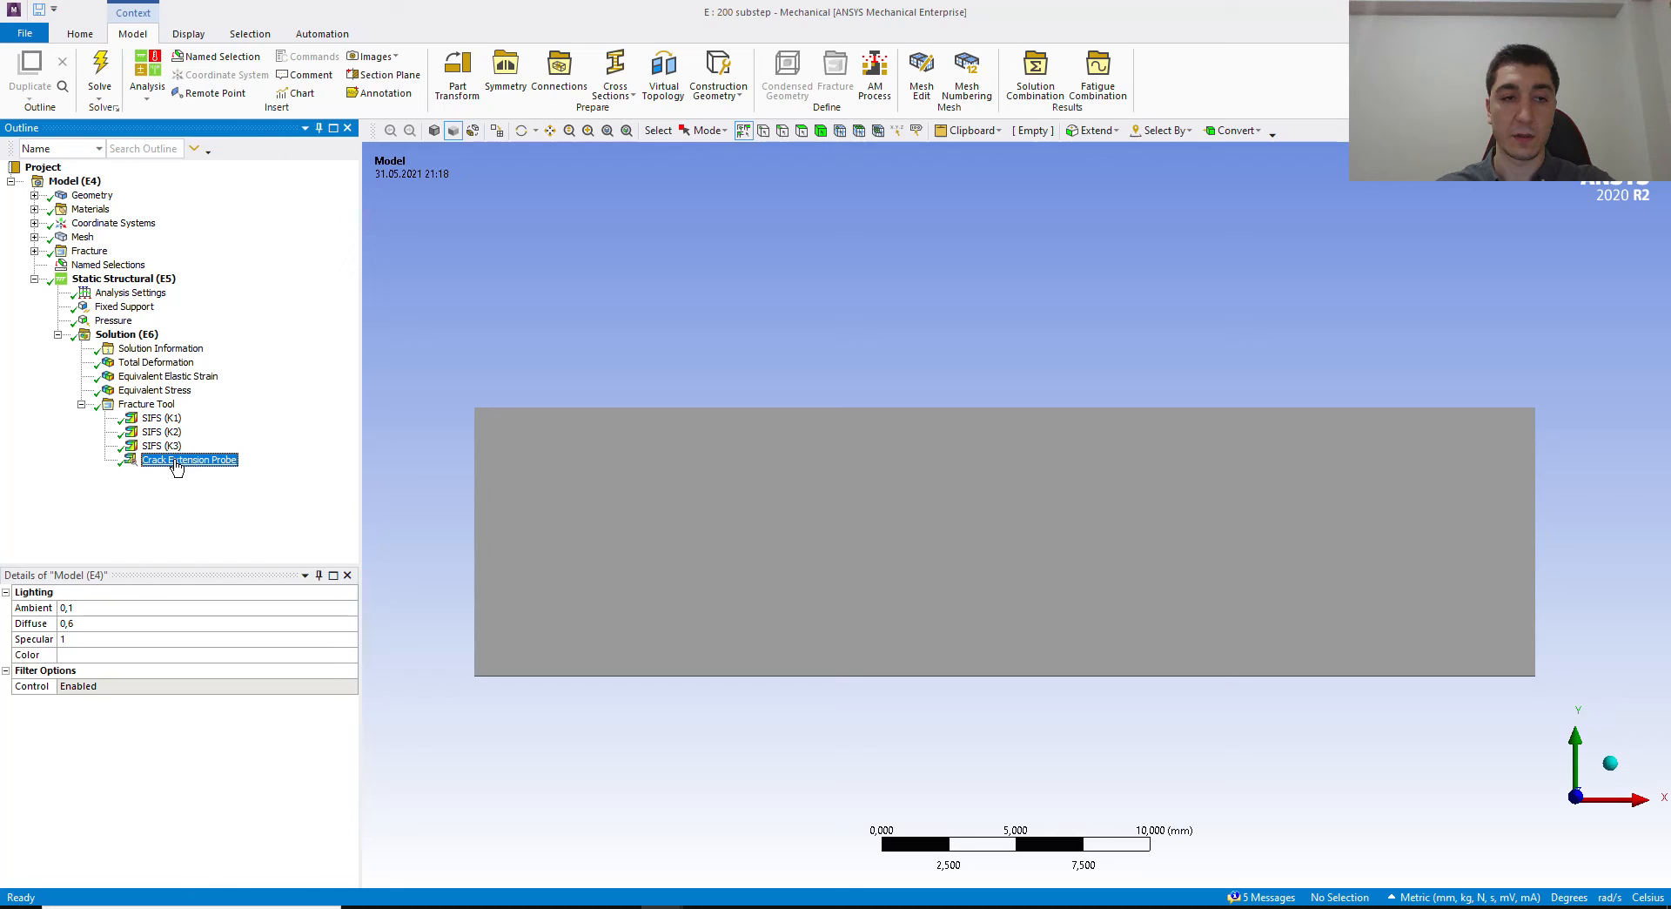
pyautogui.press('Return')
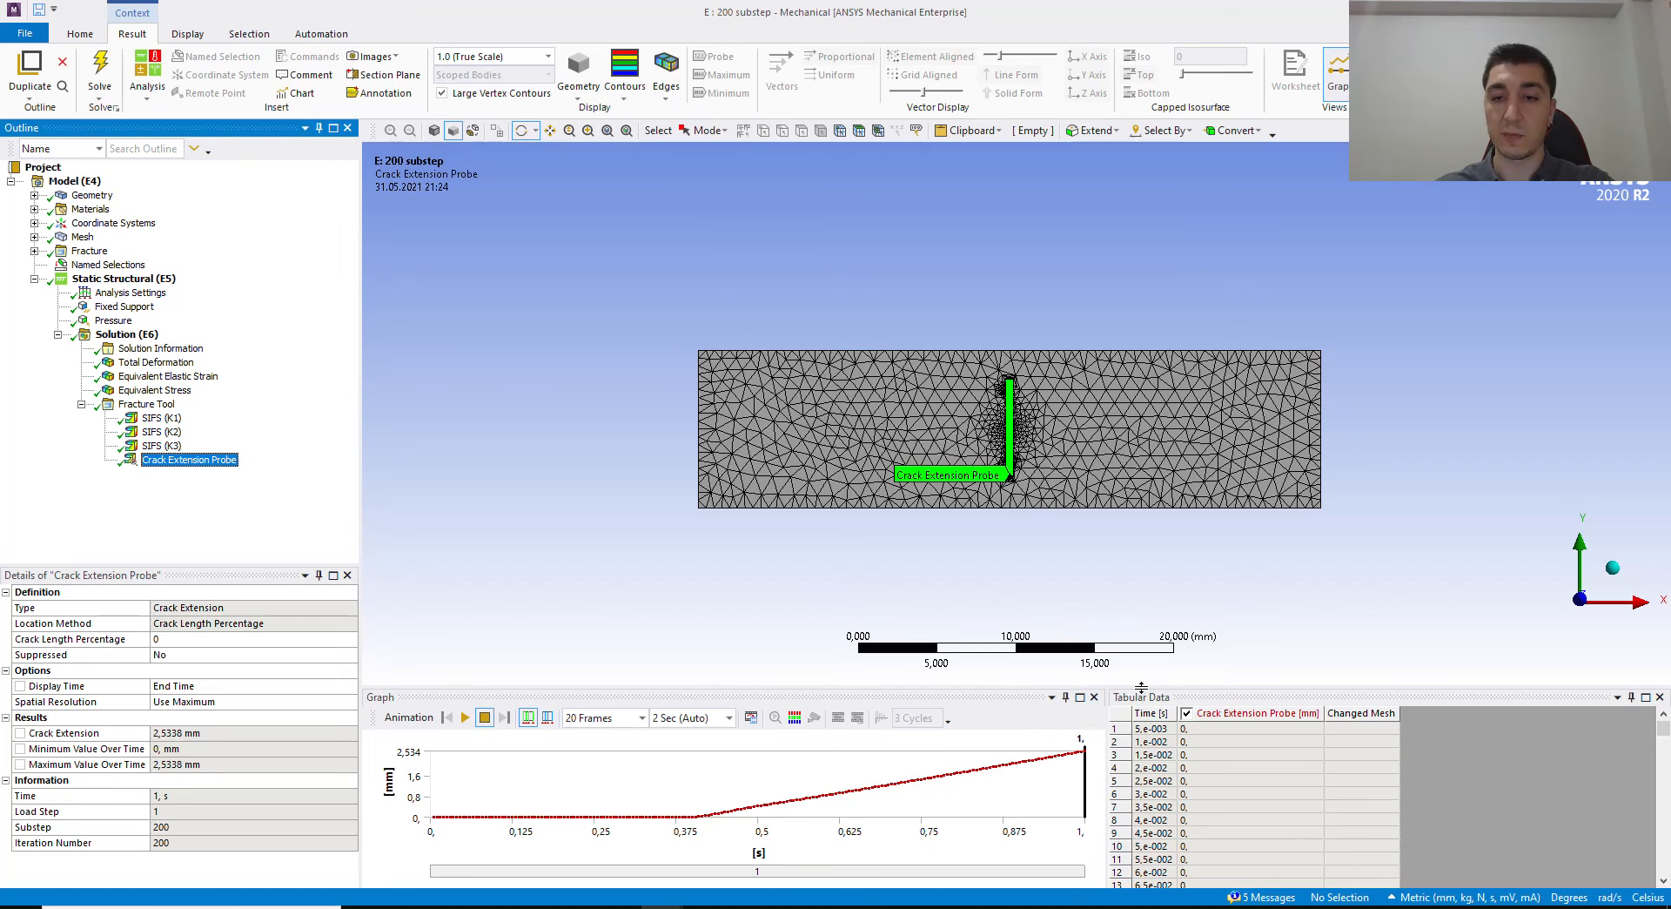
pyautogui.moveTo(1135, 693); pyautogui.dragTo(1135, 474)
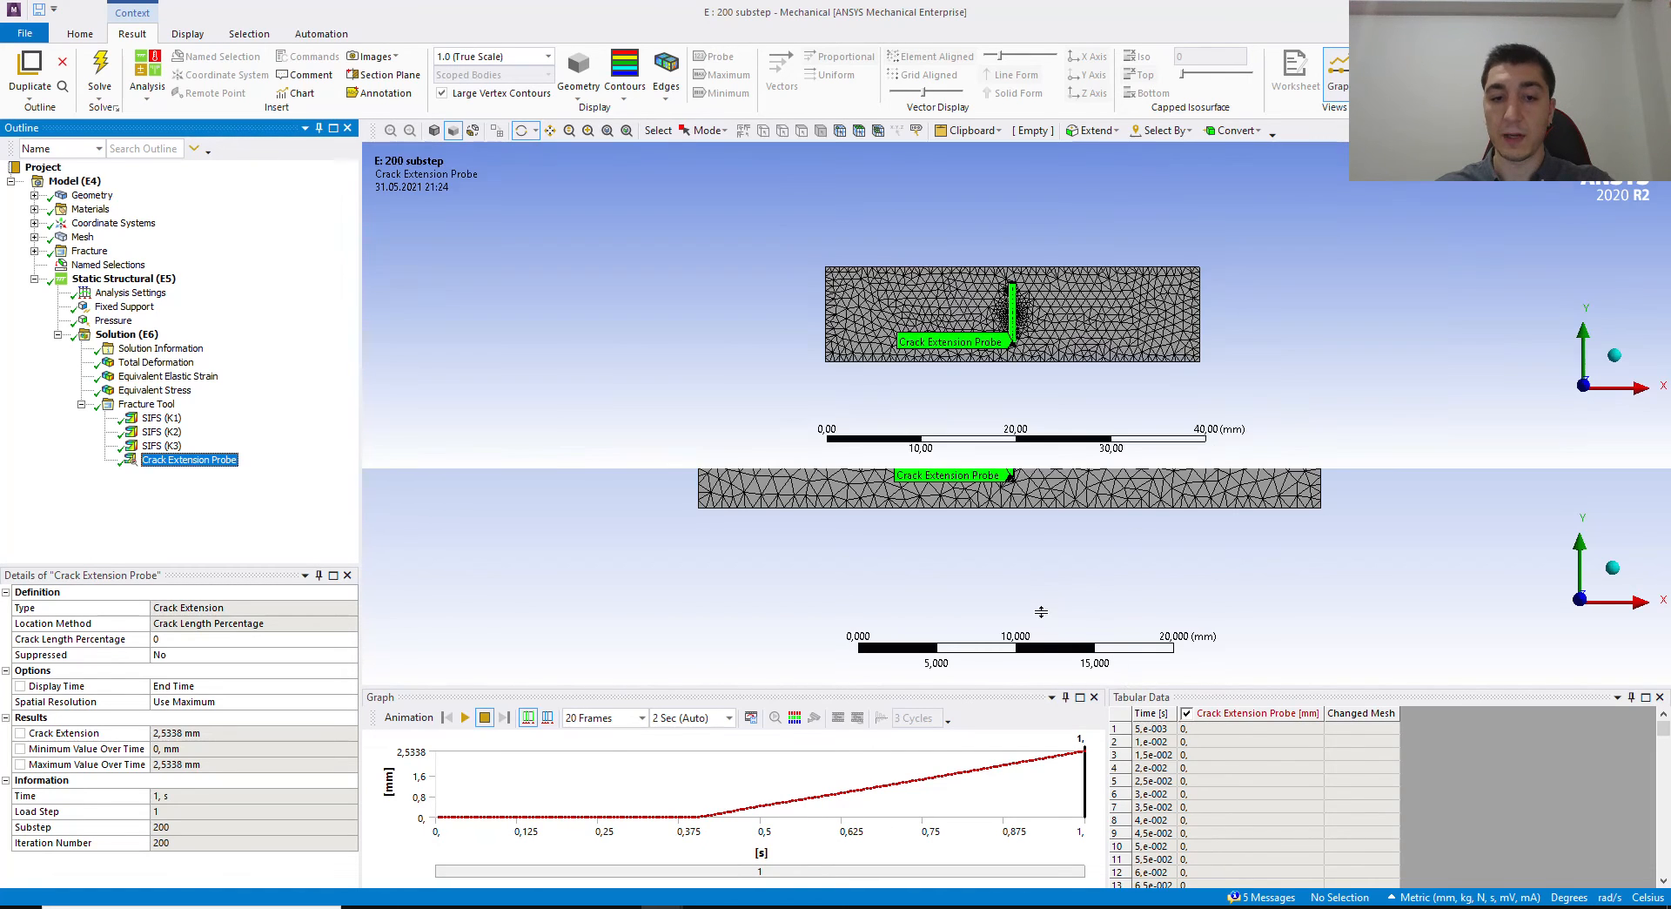
pyautogui.scroll(-12, 1236, 565)
pyautogui.scroll(-20, 1218, 587)
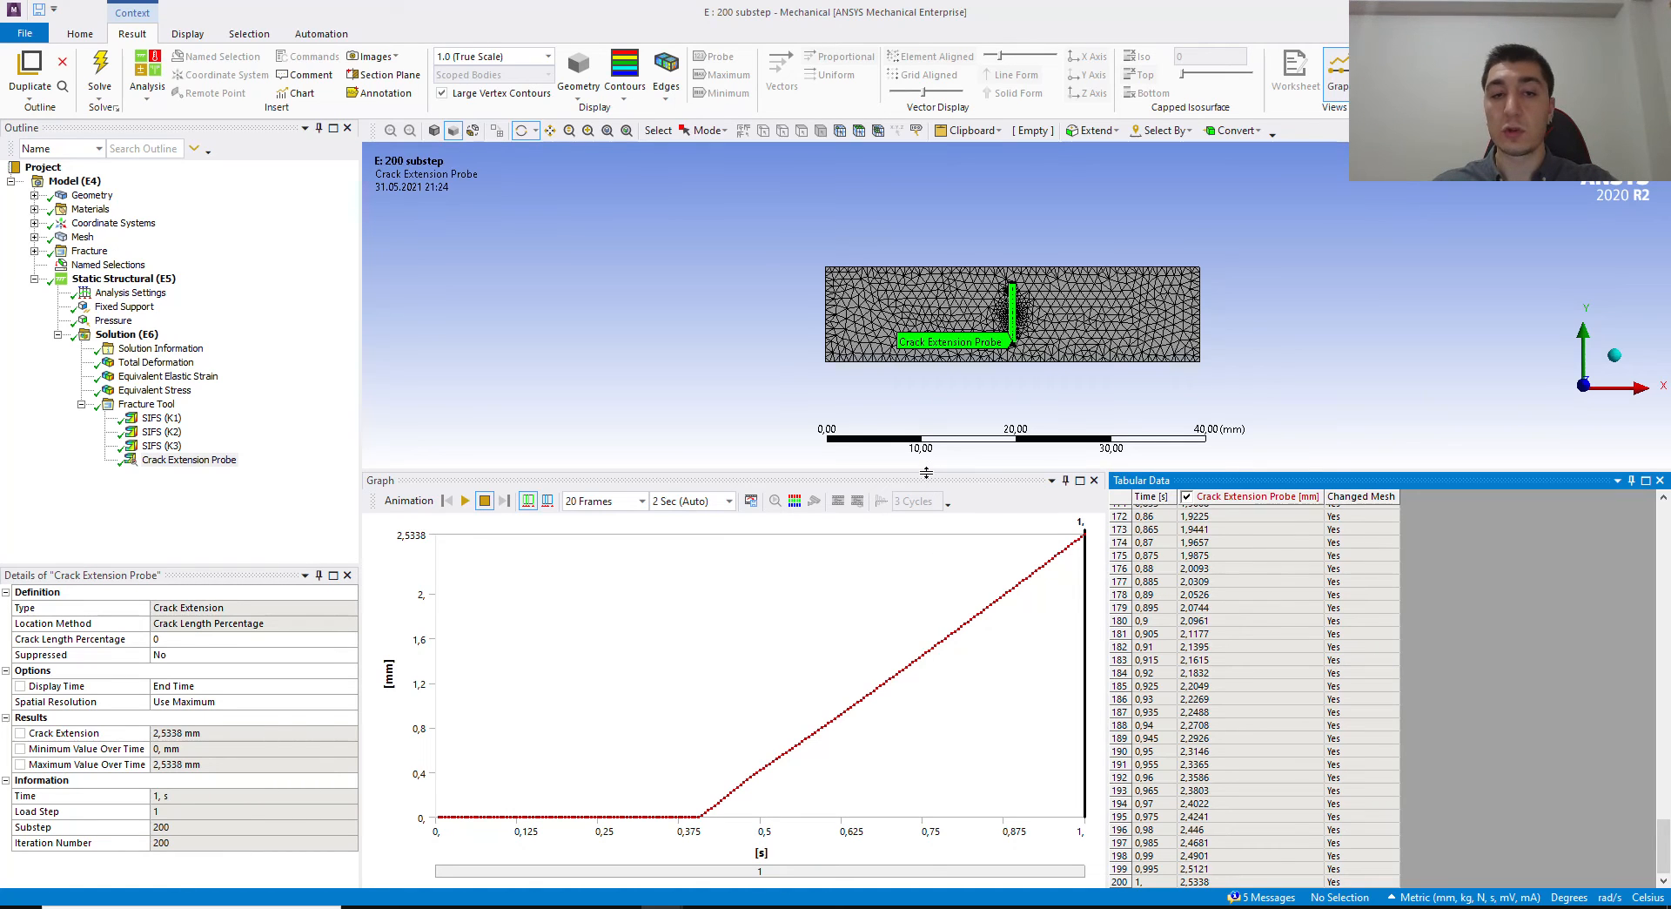
# Step: Enlarge the 200-substep model's view area and set its deformation scale to 8,8e+002 (Auto Scale)
pyautogui.moveTo(926, 473); pyautogui.dragTo(926, 624)
pyautogui.scroll(5, 1002, 420)
pyautogui.scroll(-1, 999, 419)
pyautogui.click(549, 57)
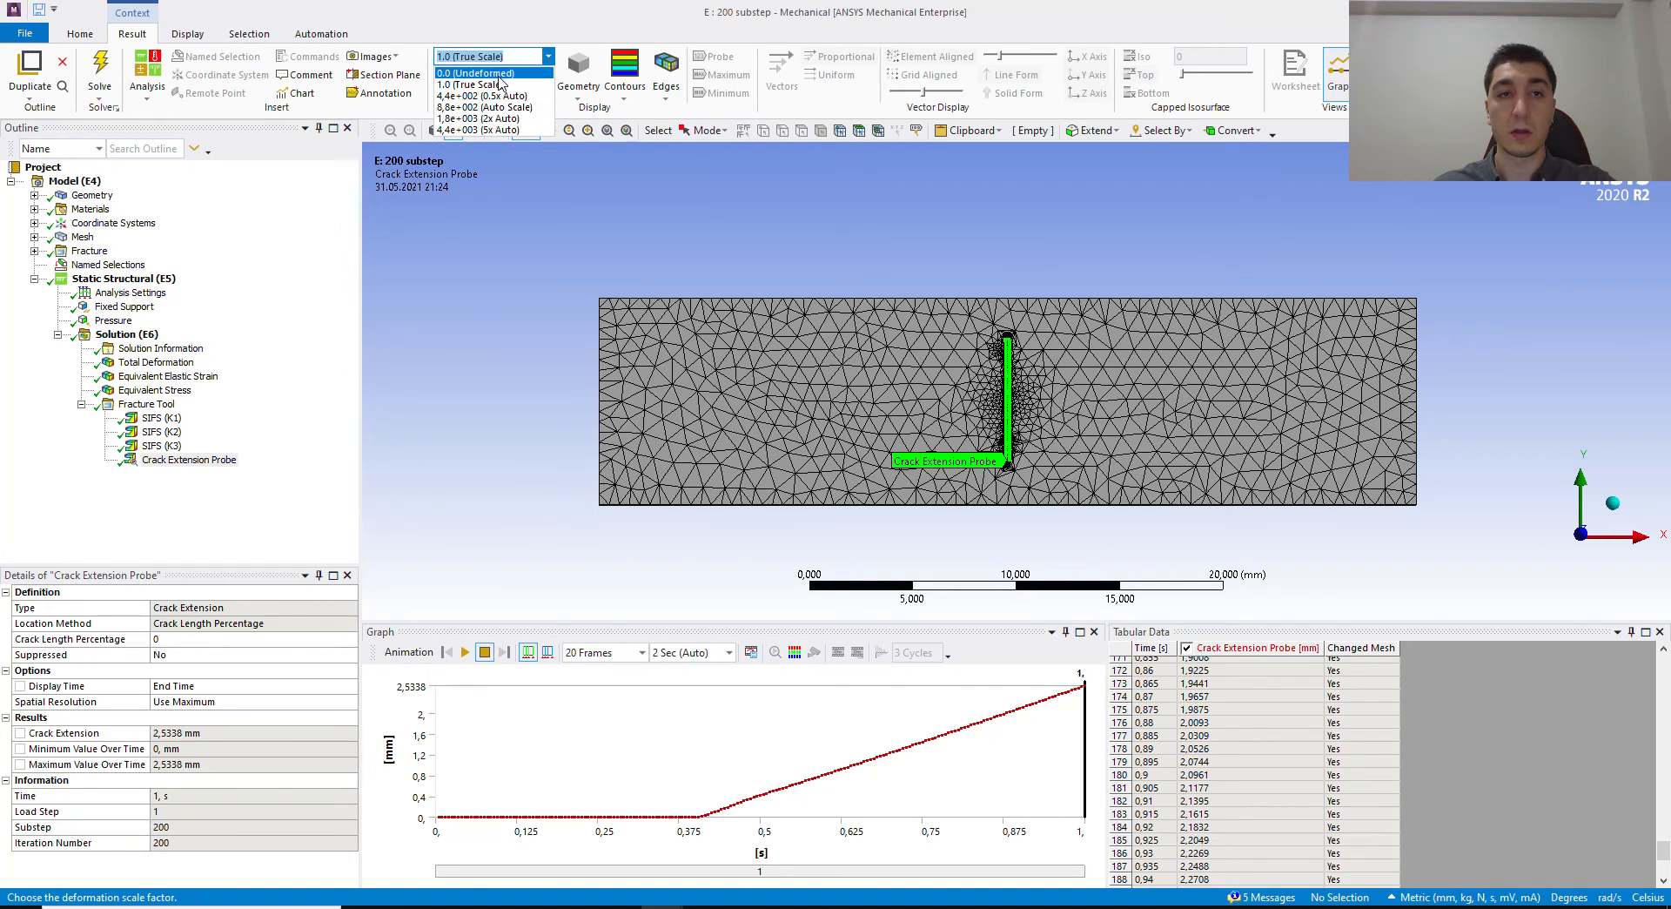
pyautogui.click(512, 107)
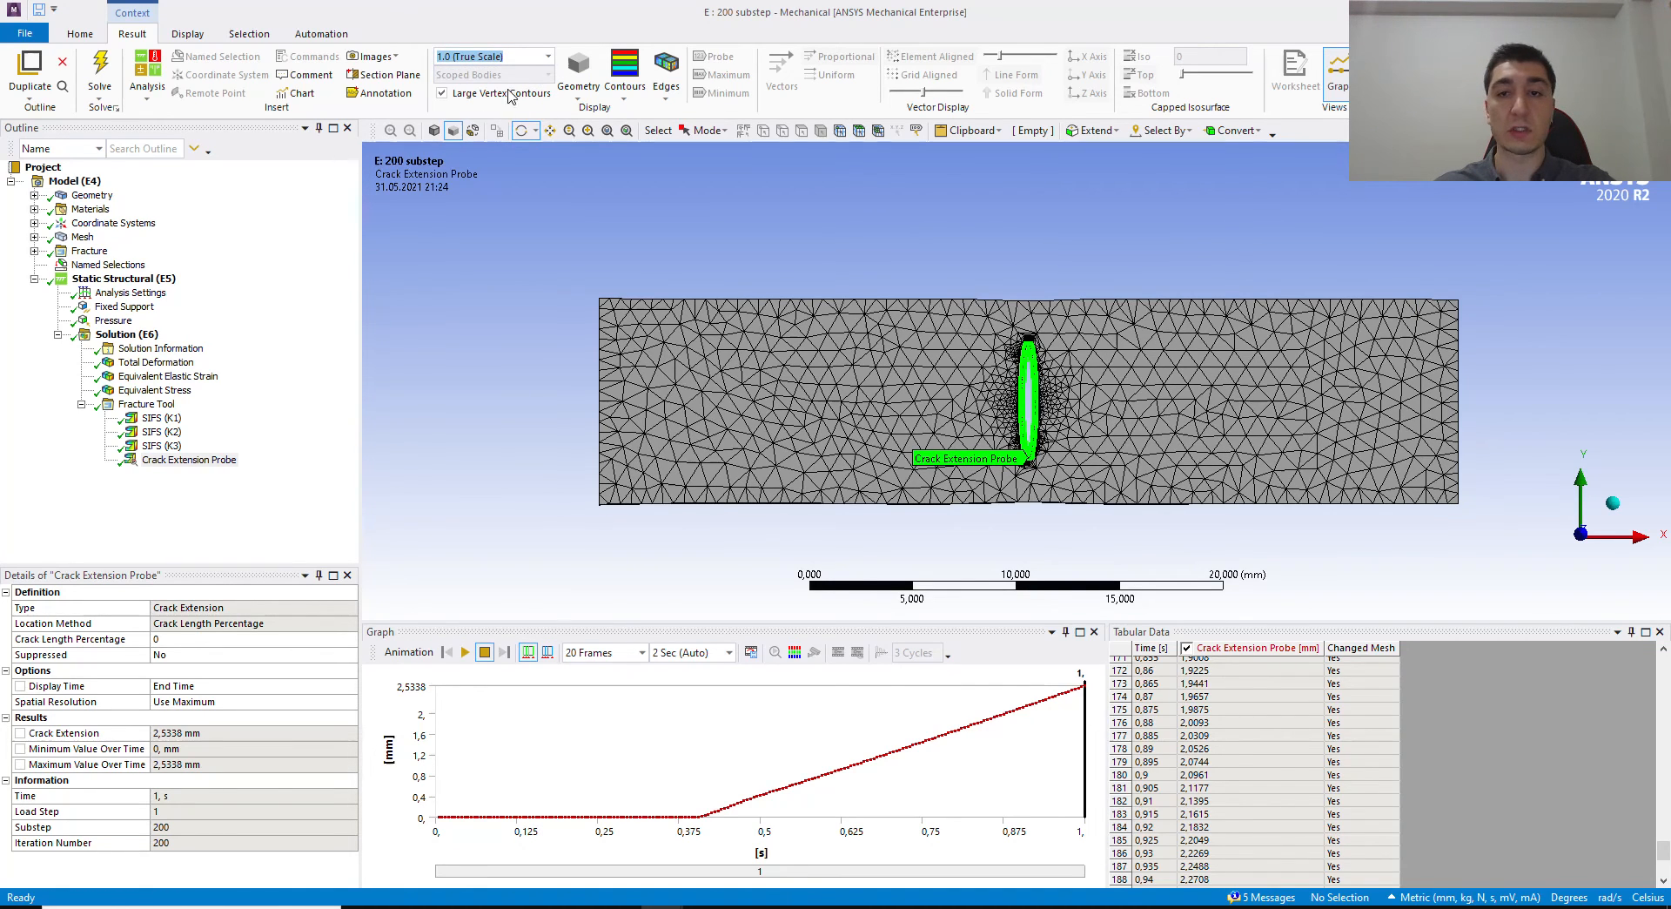
# Step: Animate the 200-substep Crack Extension Probe and examine the crack growth in the middle of the plate
pyautogui.click(466, 652)
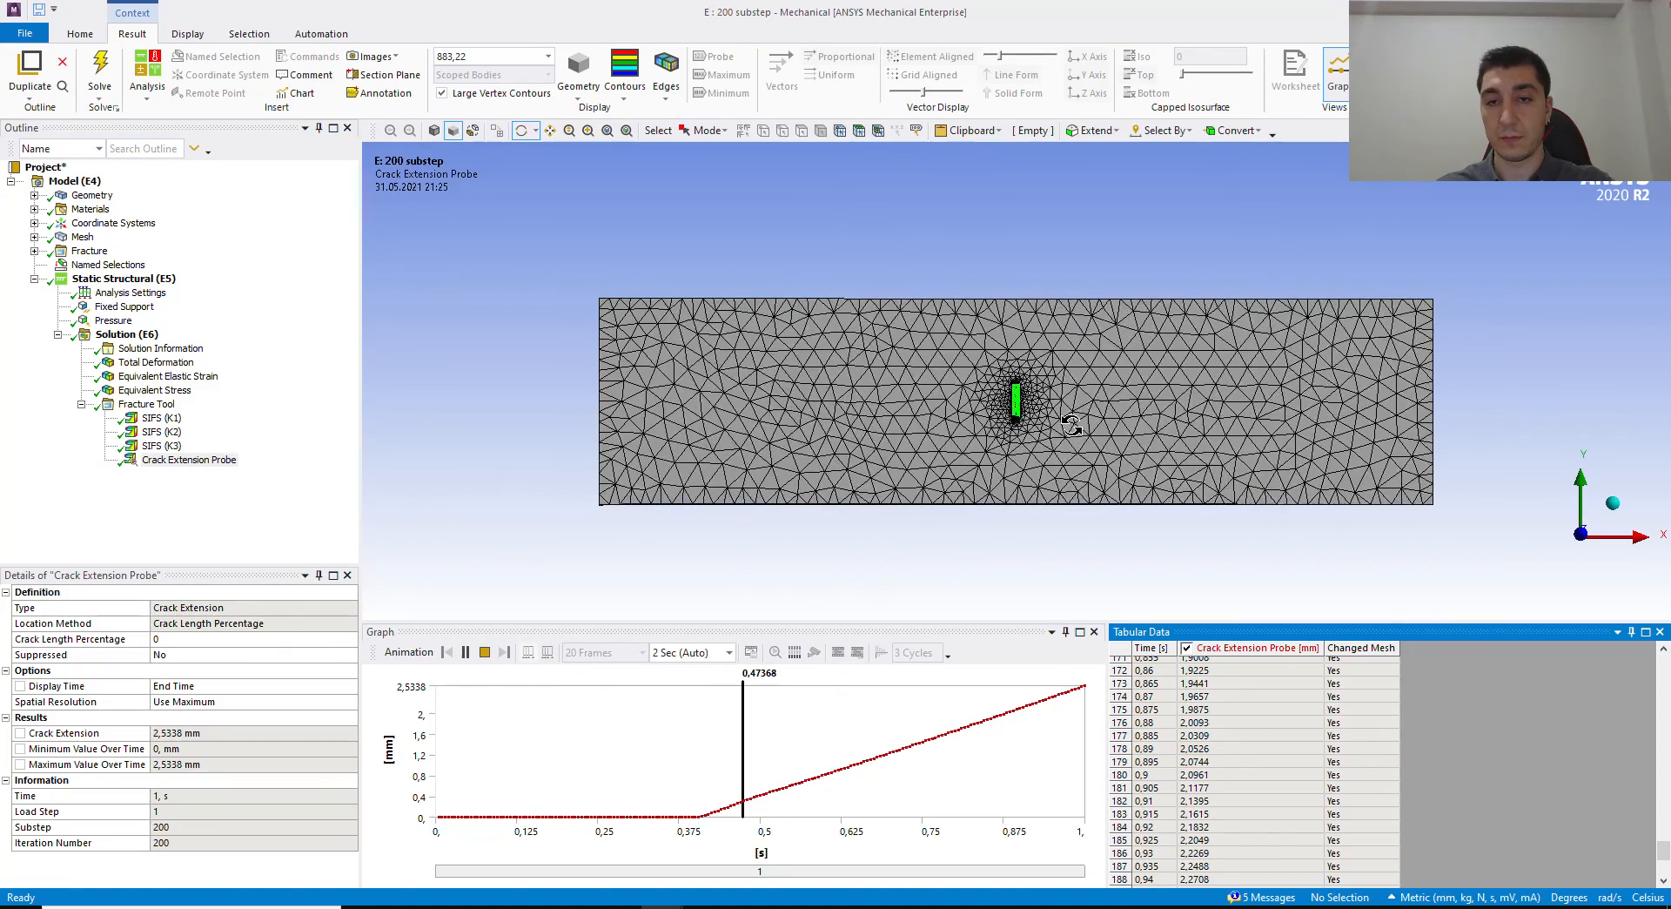
pyautogui.scroll(6, 1069, 430)
pyautogui.press('F7')
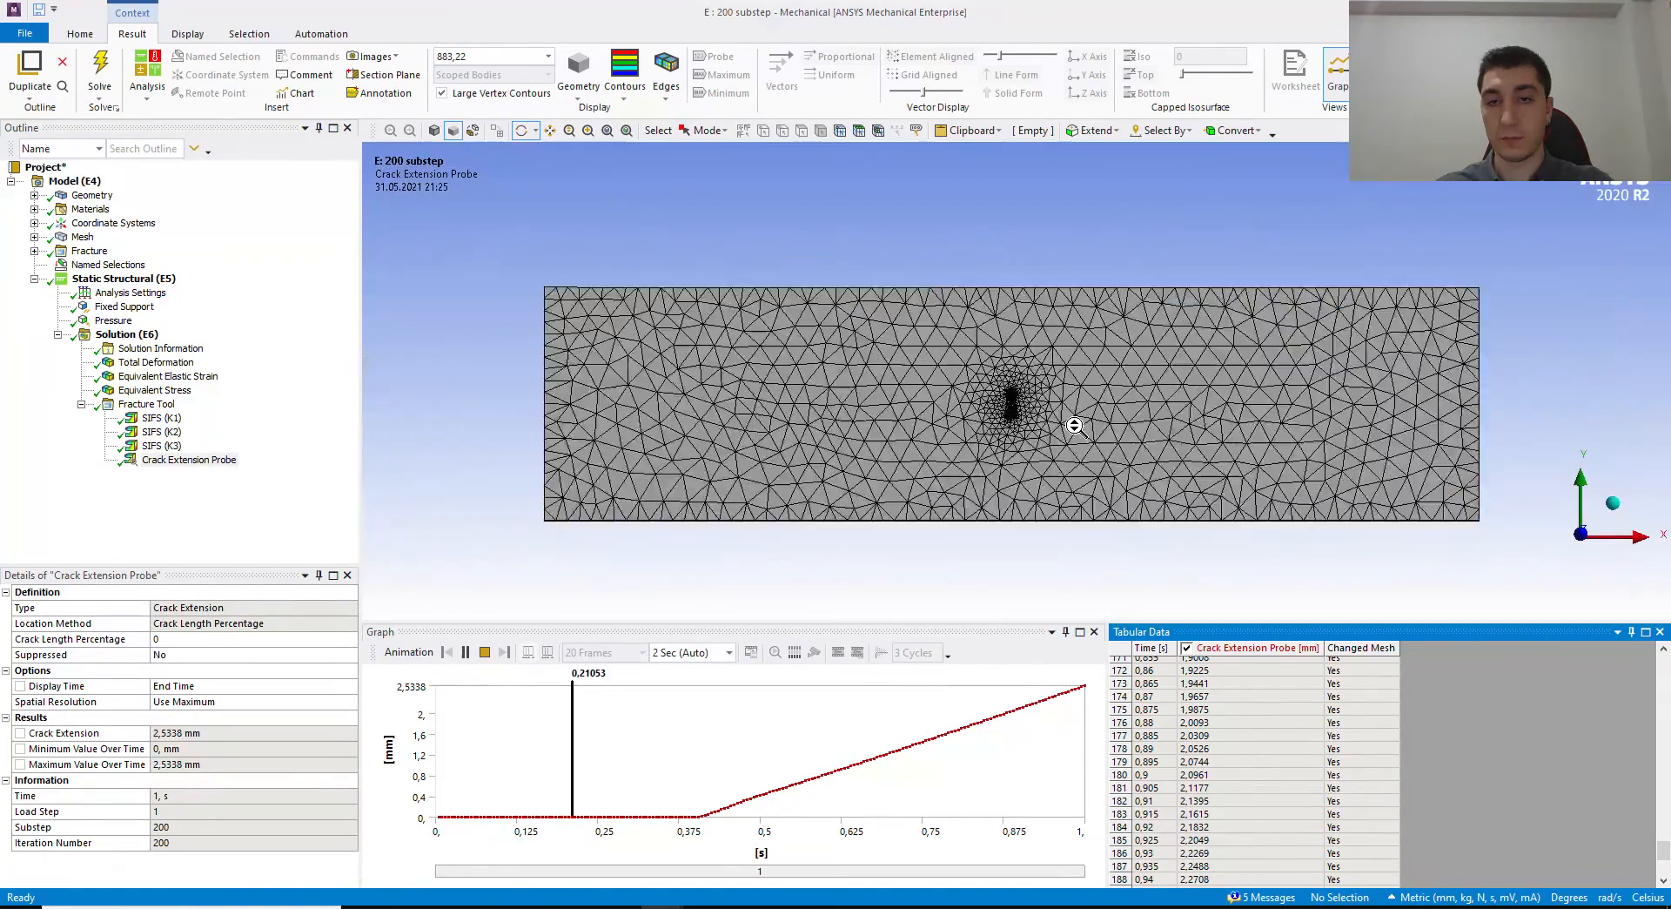
pyautogui.keyDown('ctrl'); pyautogui.moveTo(1097, 412); pyautogui.dragTo(937, 388, button='middle'); pyautogui.keyUp('ctrl')
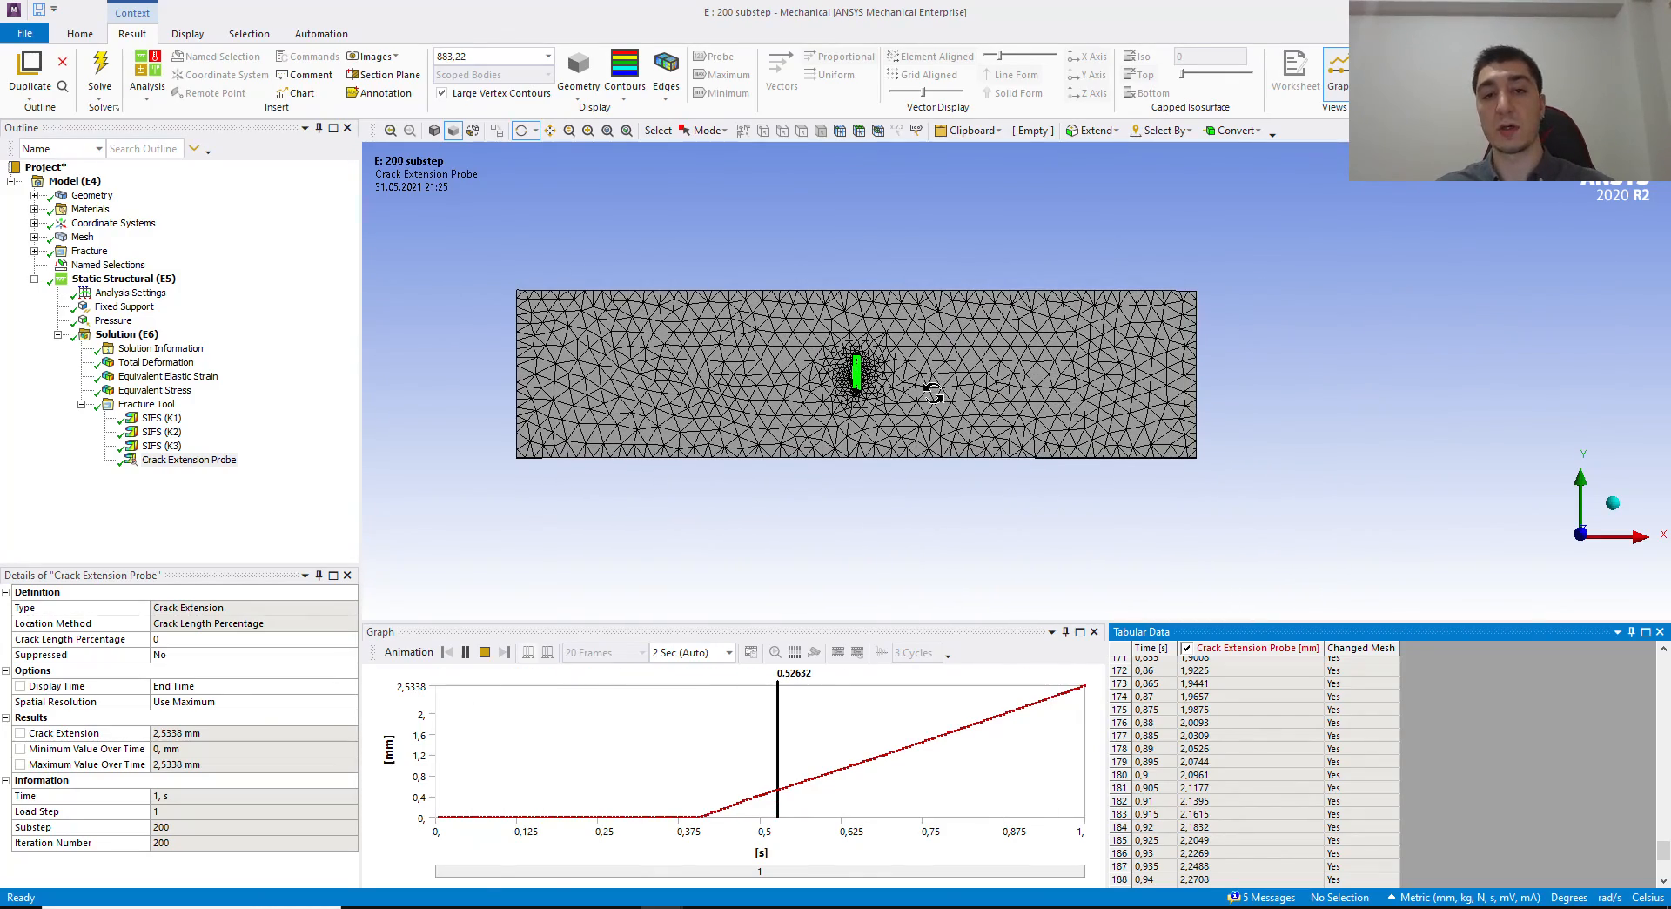
pyautogui.scroll(1, 933, 393)
pyautogui.scroll(2, 928, 388)
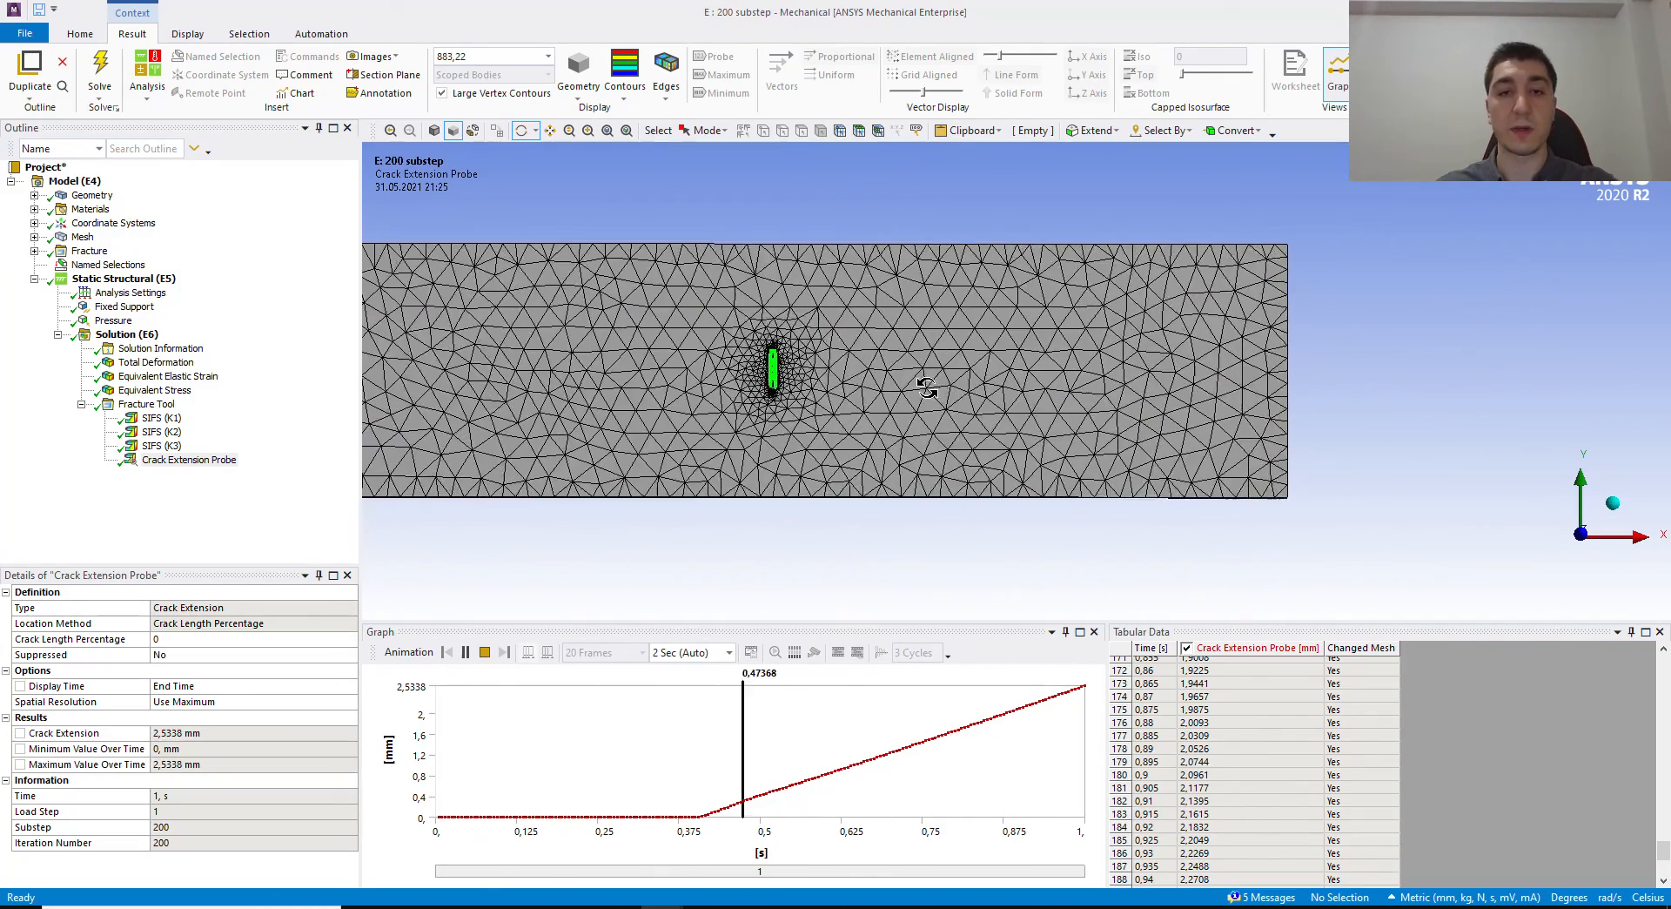
pyautogui.scroll(-1, 927, 388)
pyautogui.moveTo(485, 247); pyautogui.dragTo(1204, 514, button='right')
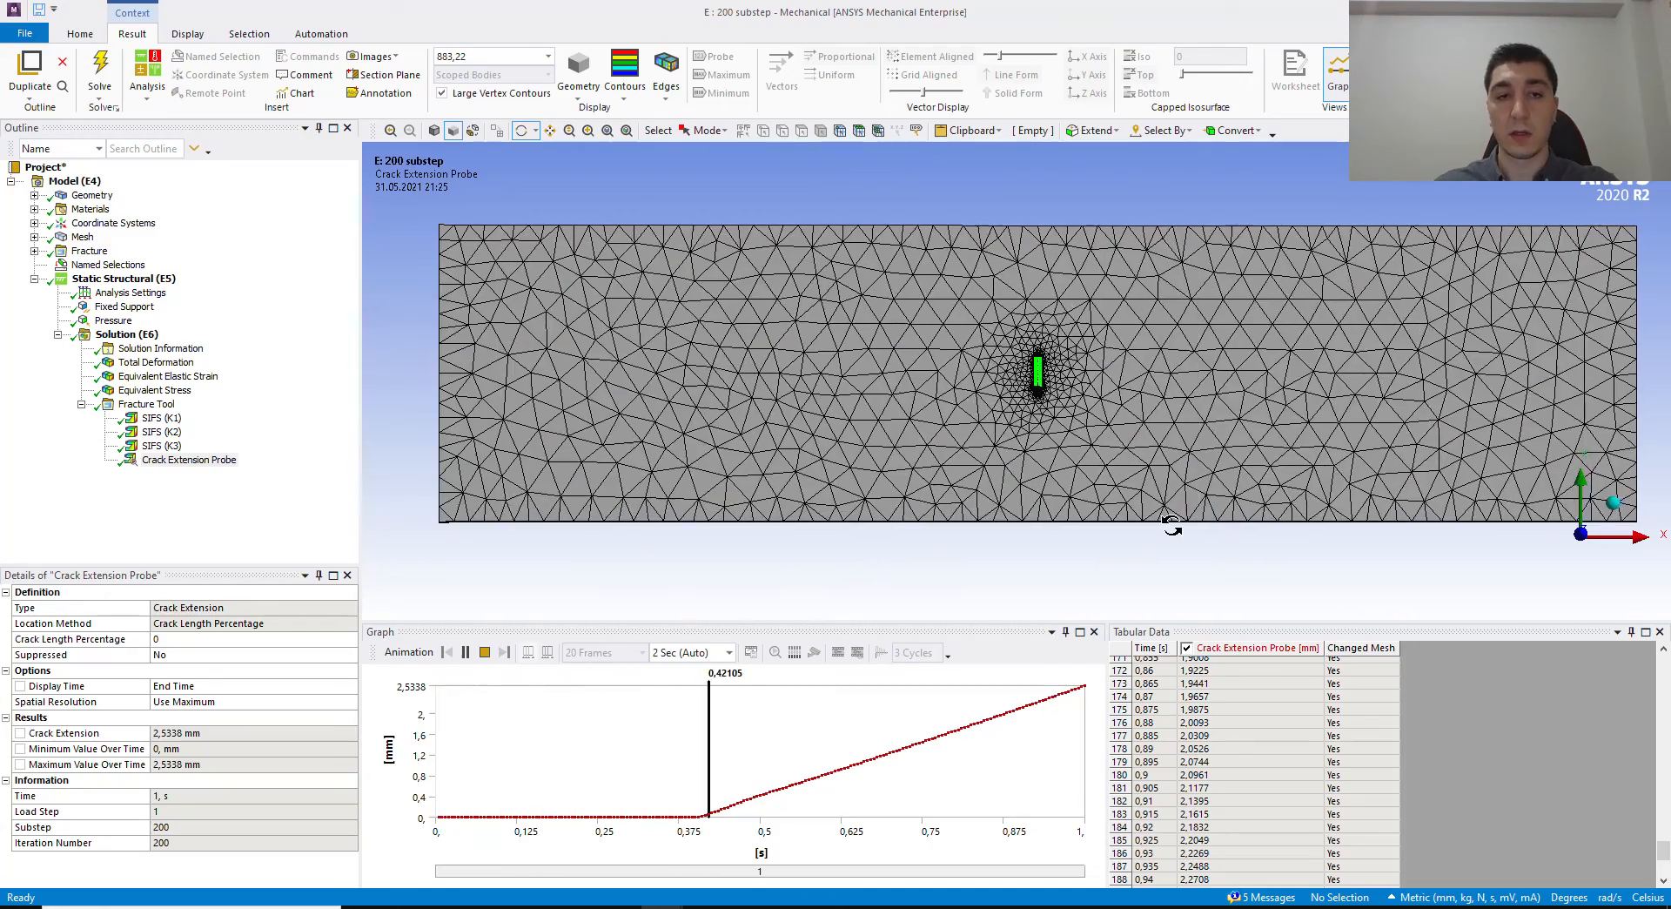
pyautogui.scroll(-2, 1218, 504)
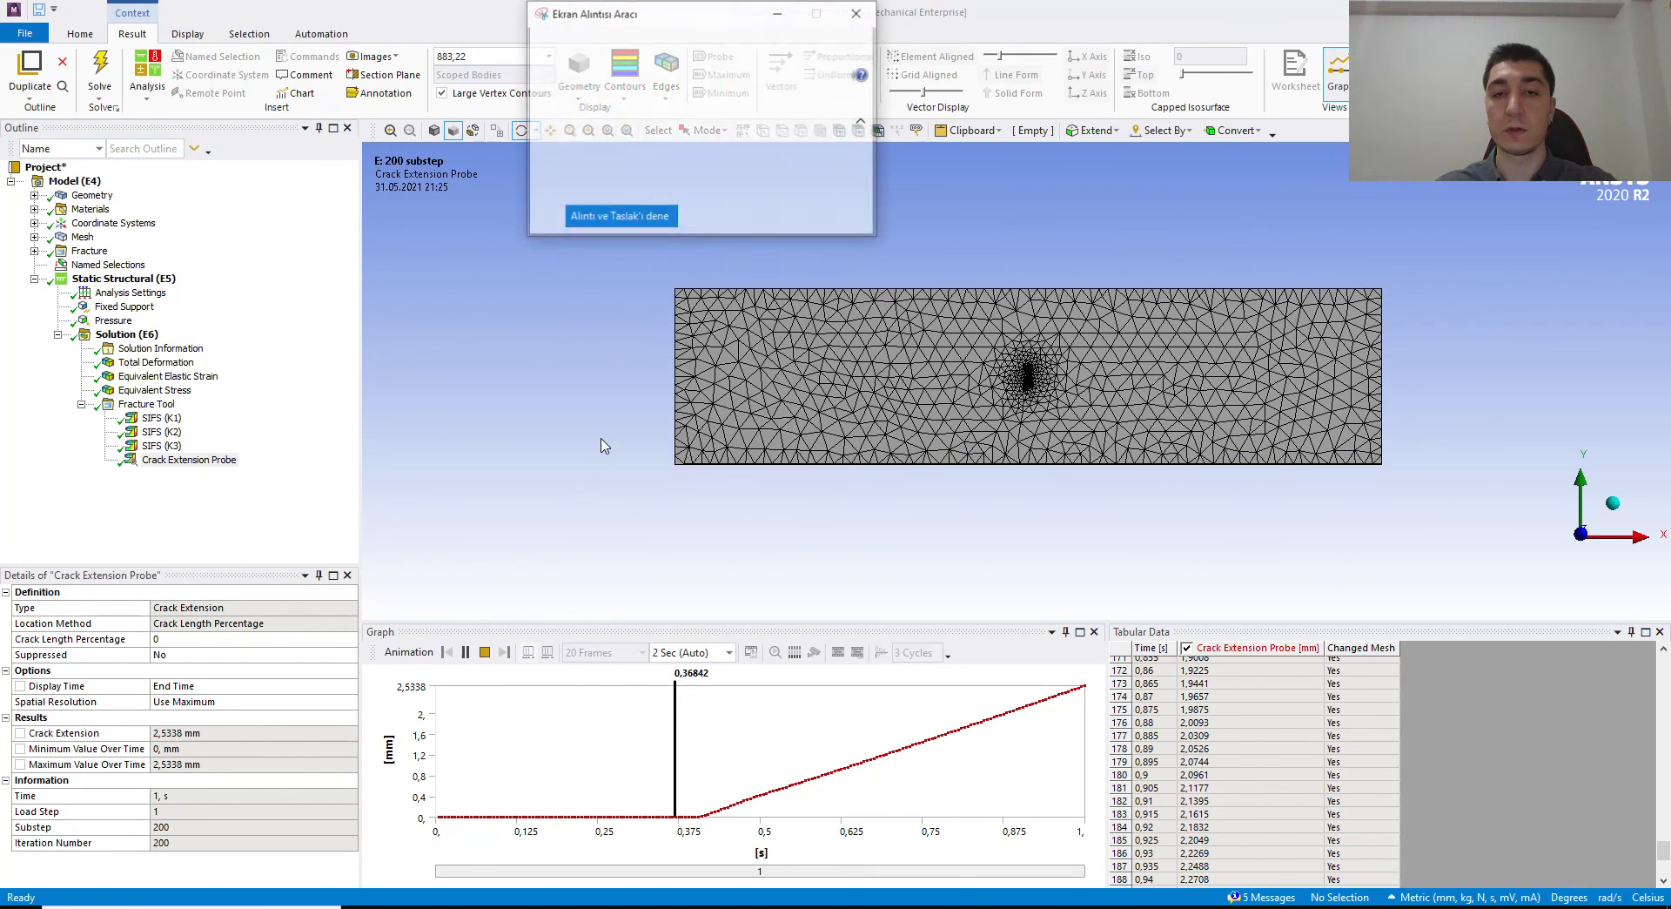
# Step: Capture the plate view with the Snipping Tool, sketch the crack outline and direction arrows on it, and return to the E : 200 substep window
pyautogui.click(557, 46)
pyautogui.moveTo(478, 204); pyautogui.dragTo(1514, 590)
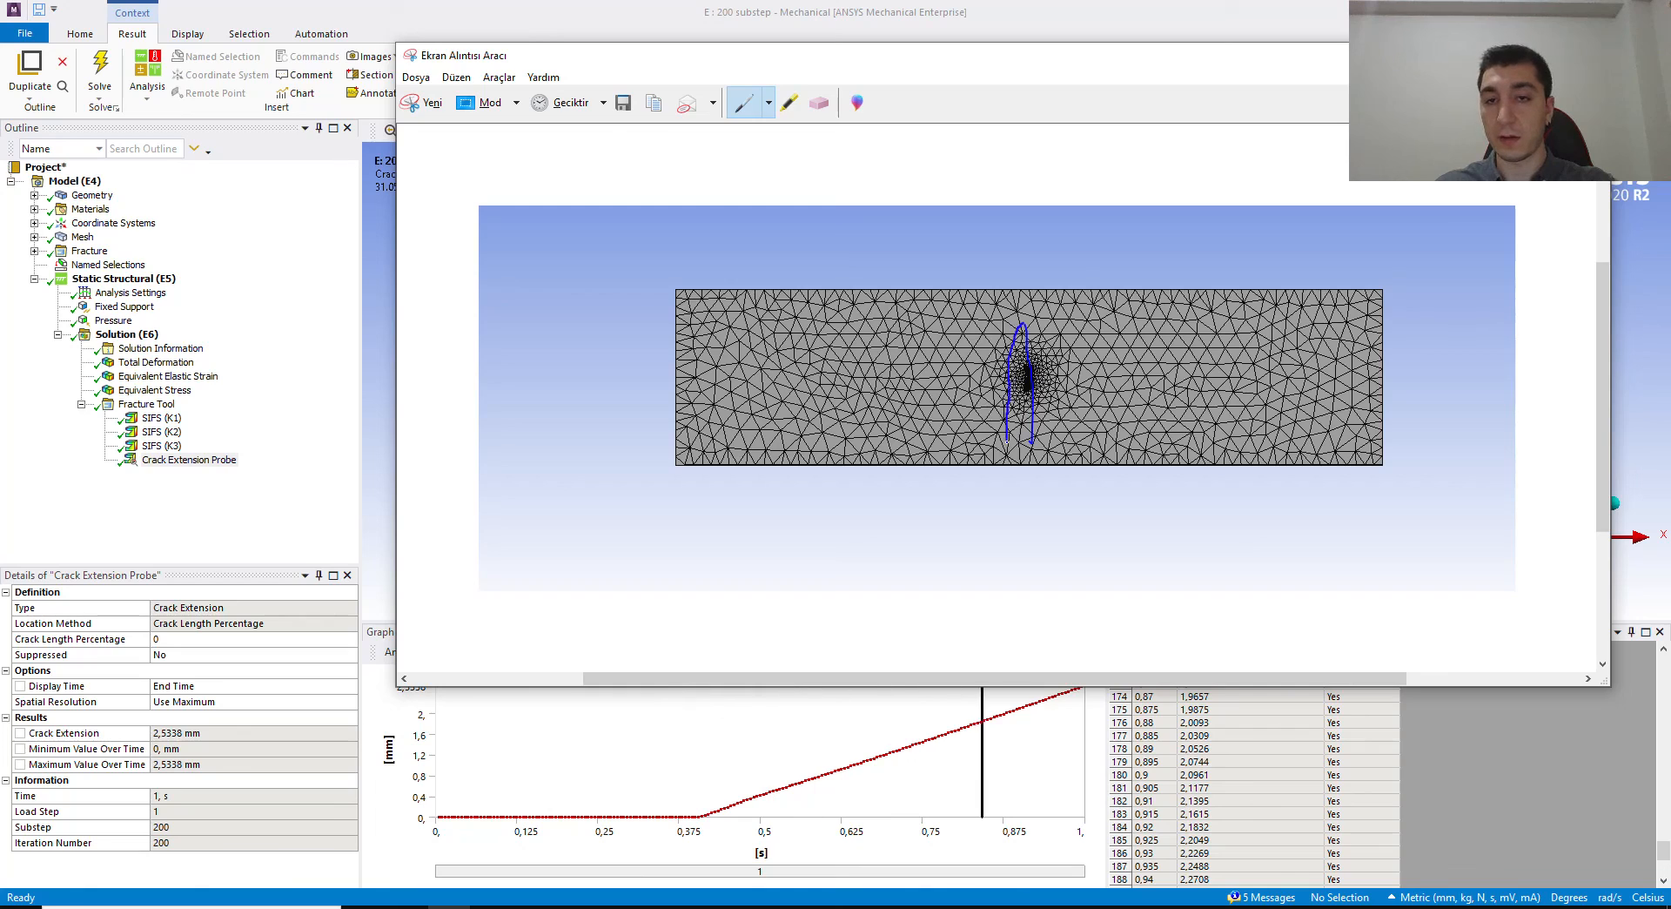
pyautogui.moveTo(1315, 377); pyautogui.dragTo(1438, 370)
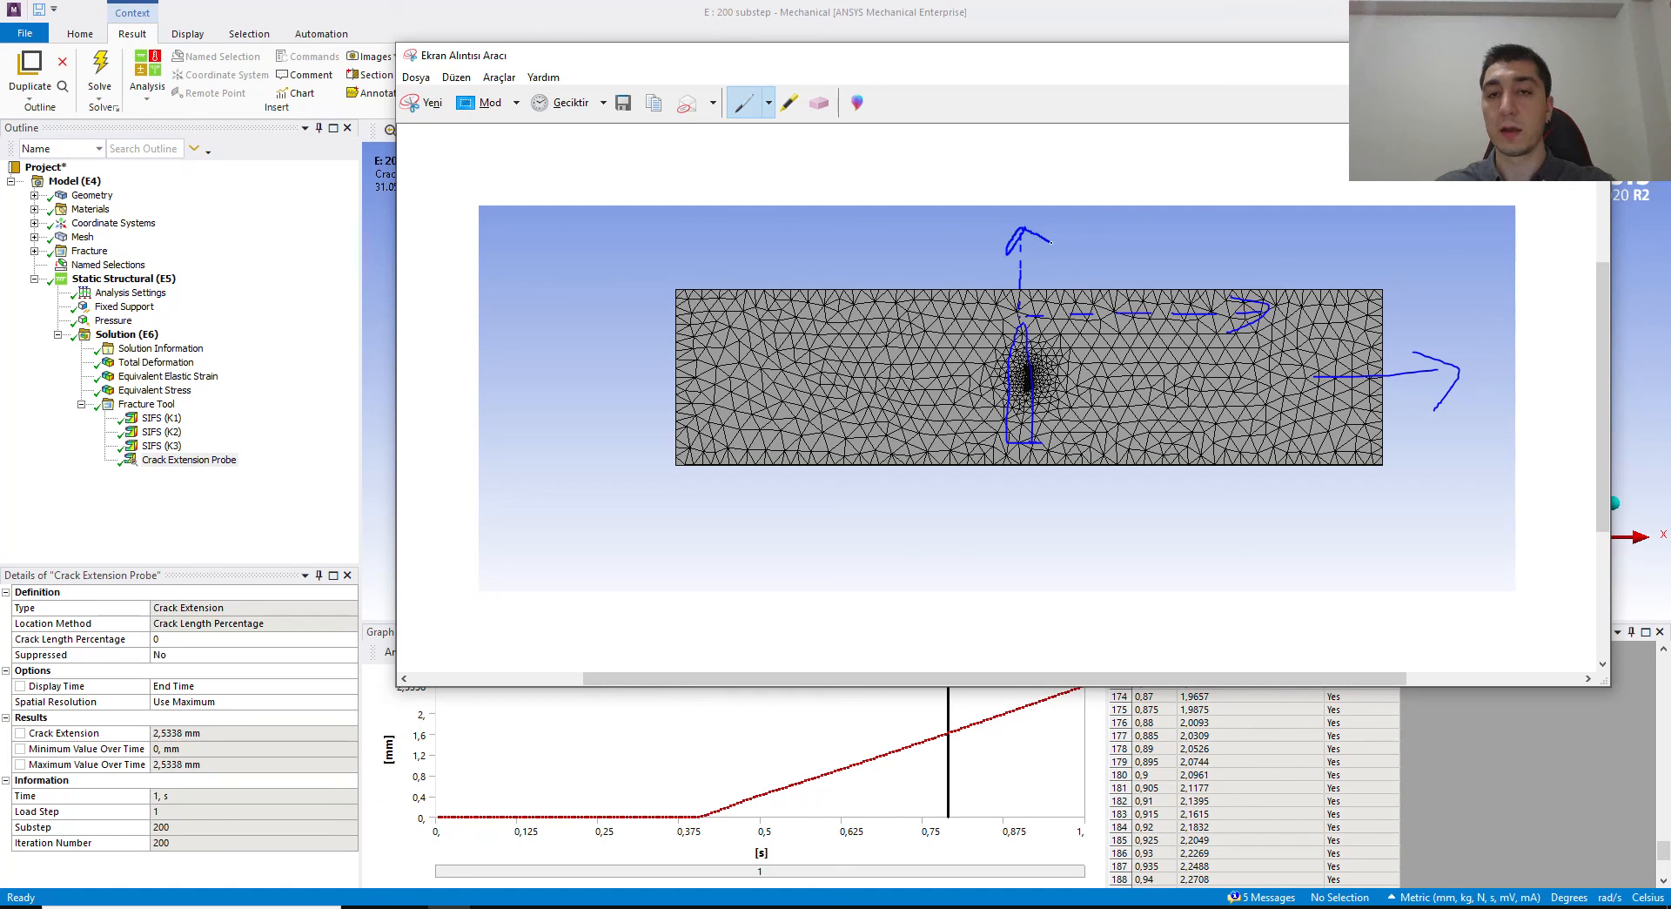
pyautogui.hotkey('alt', 'Tab')
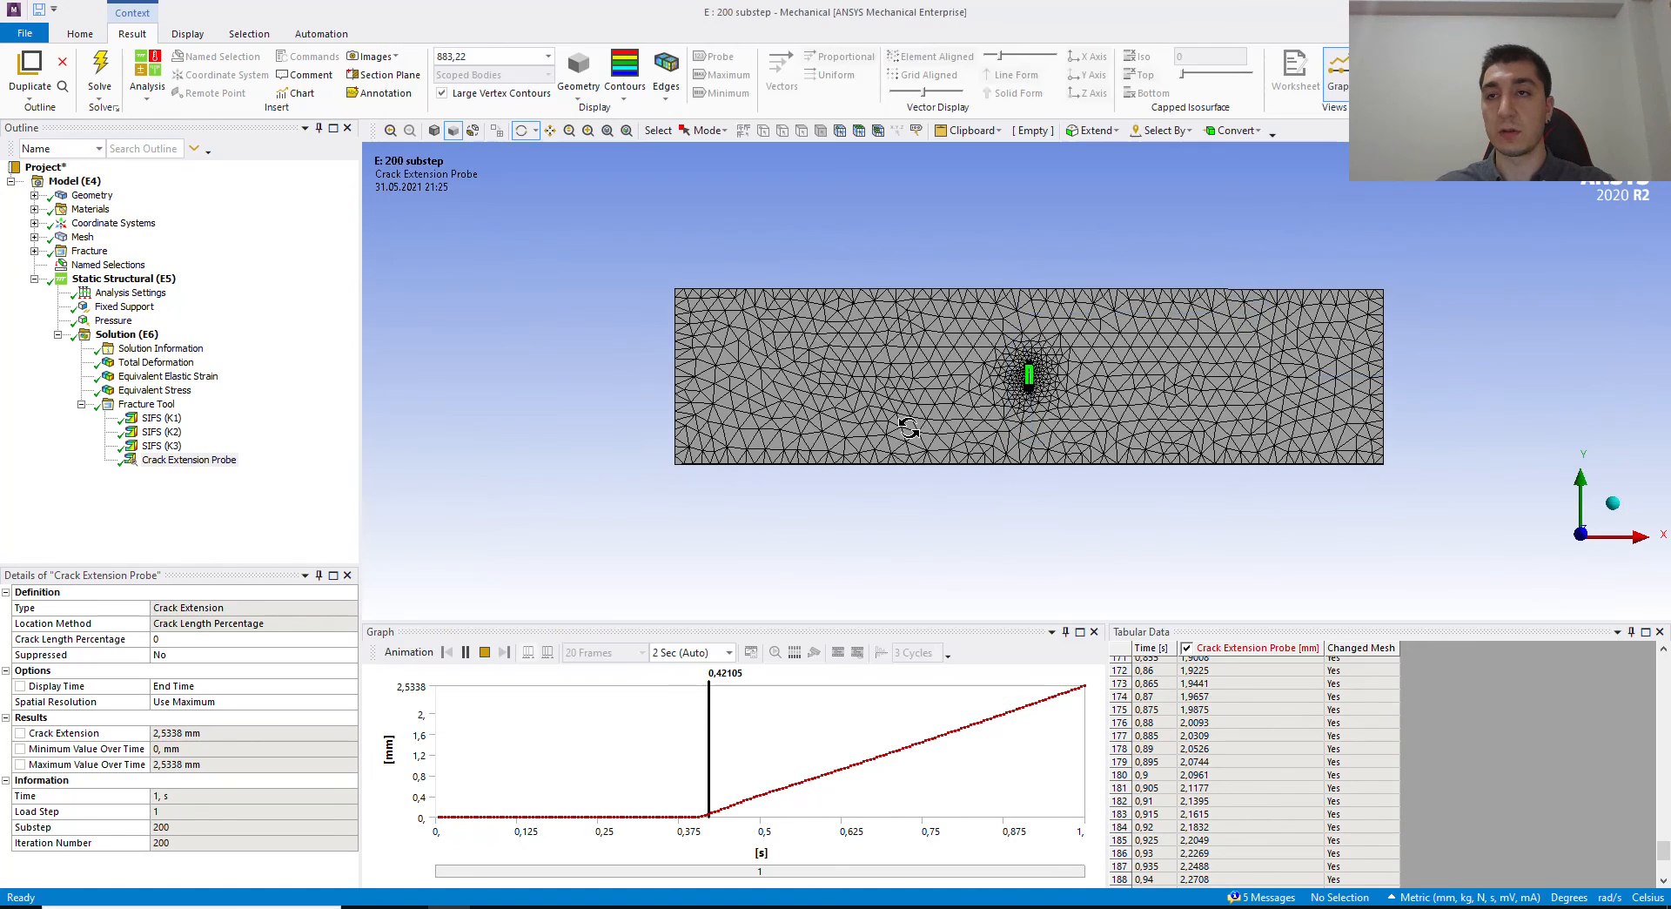